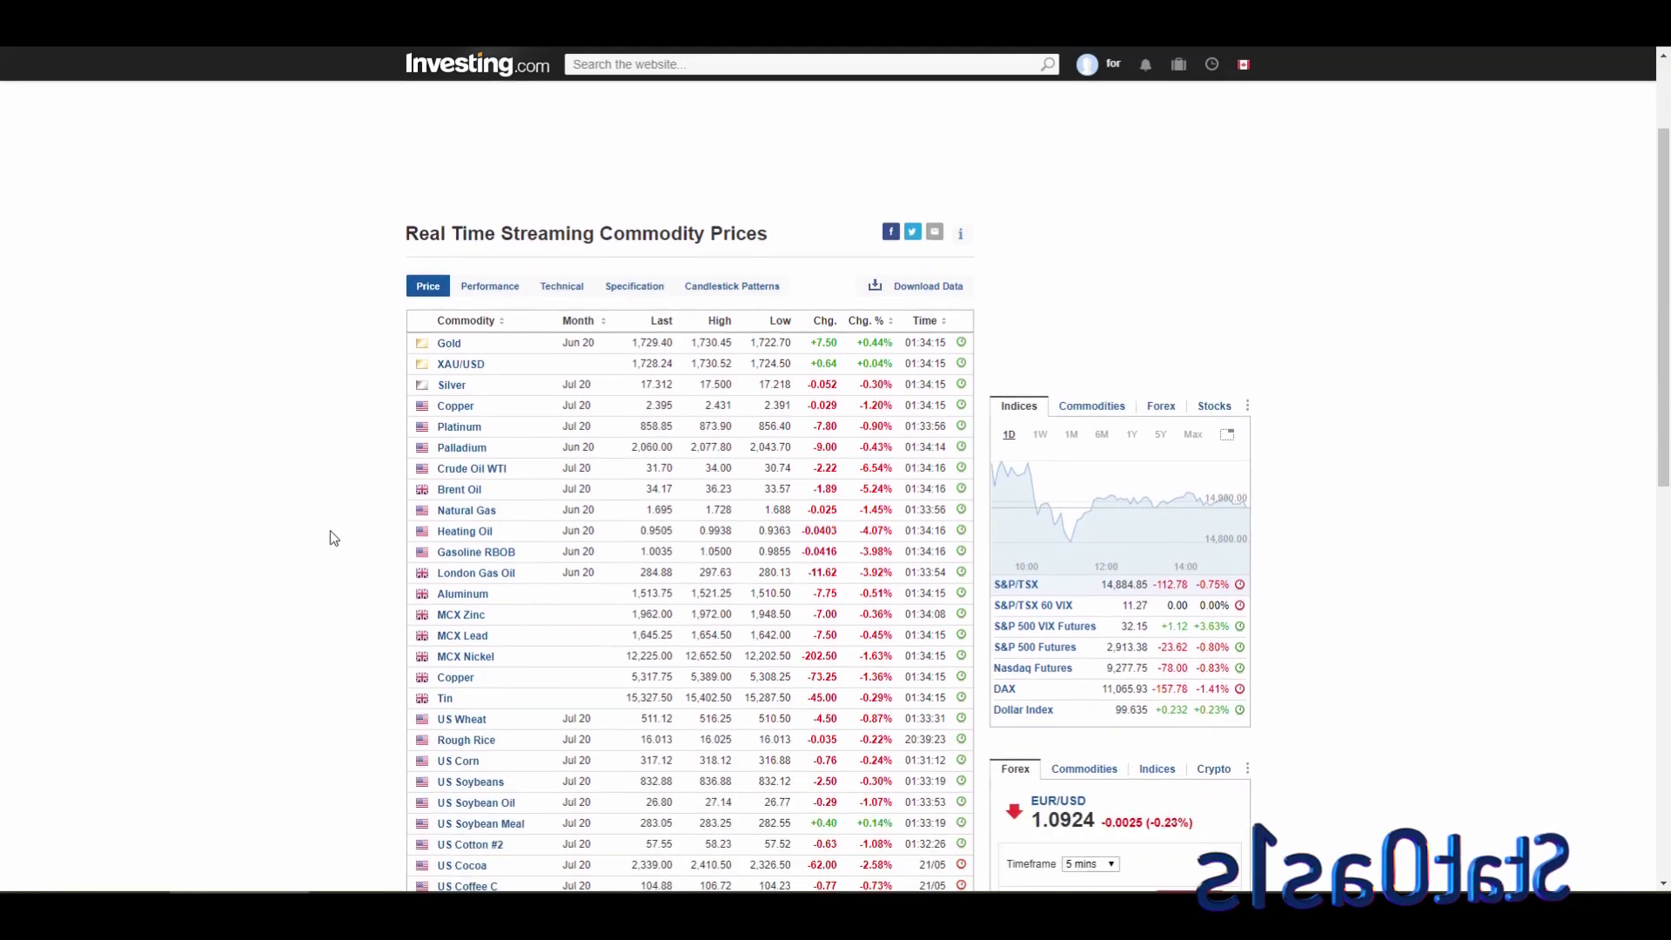
Step: Open the Crude Oil WTI futures page from the commodity list and go to its historical data
{"action": "scroll", "coordinate": [377, 466], "scroll_direction": "up", "scroll_amount": 2}
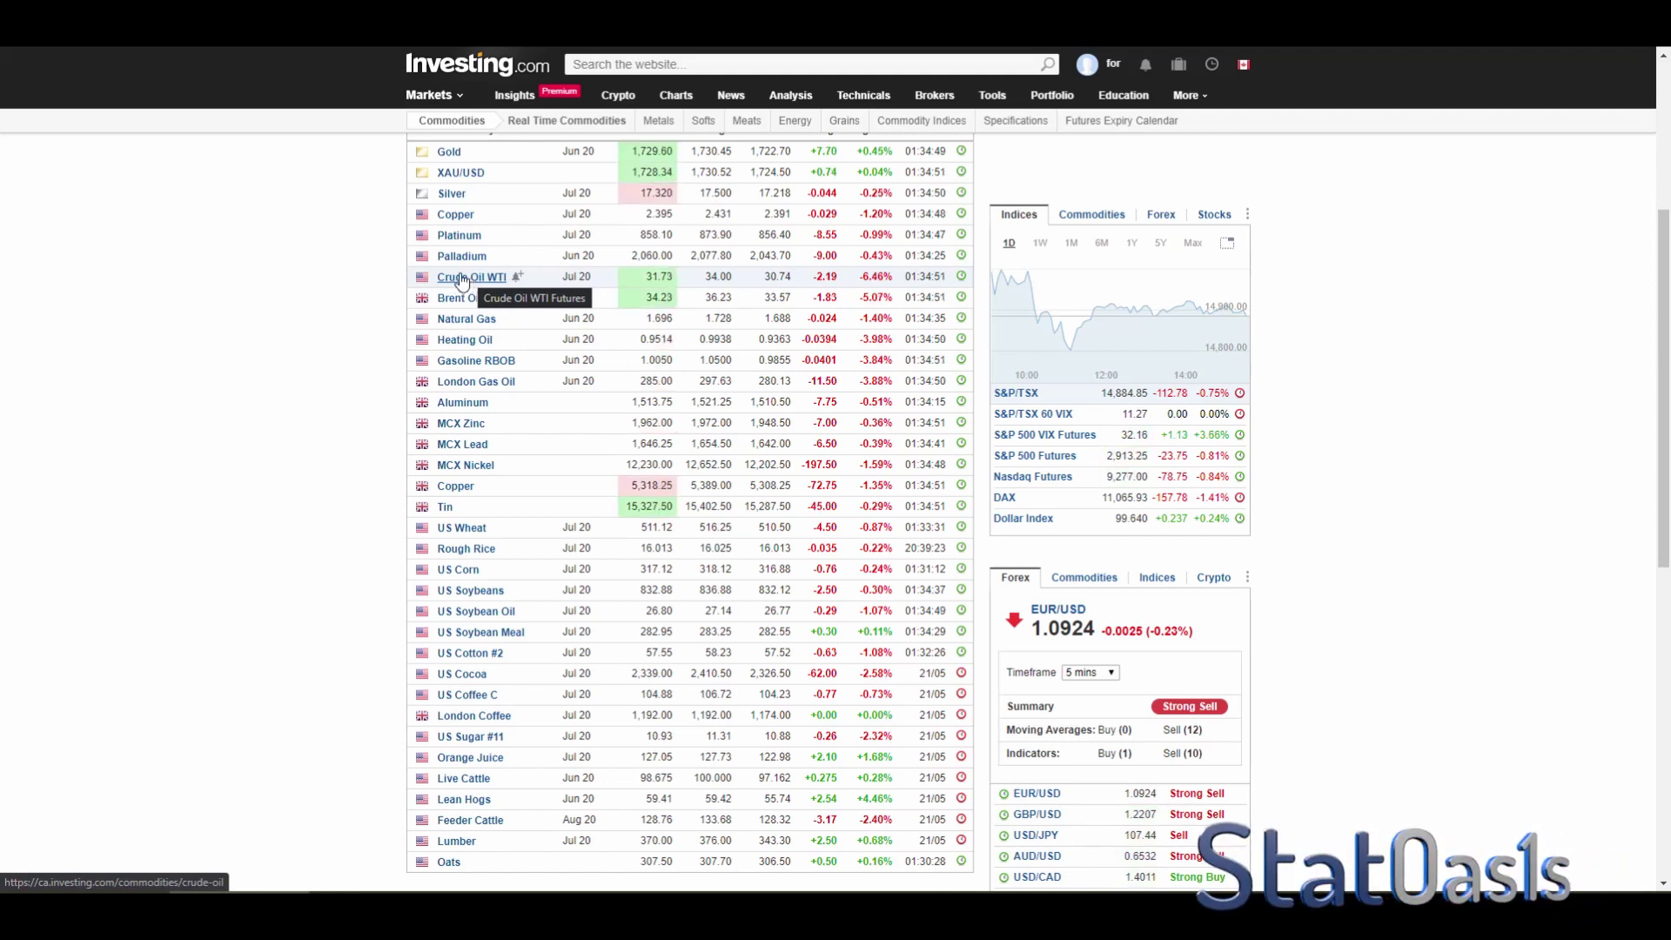
{"action": "left_click", "coordinate": [456, 279]}
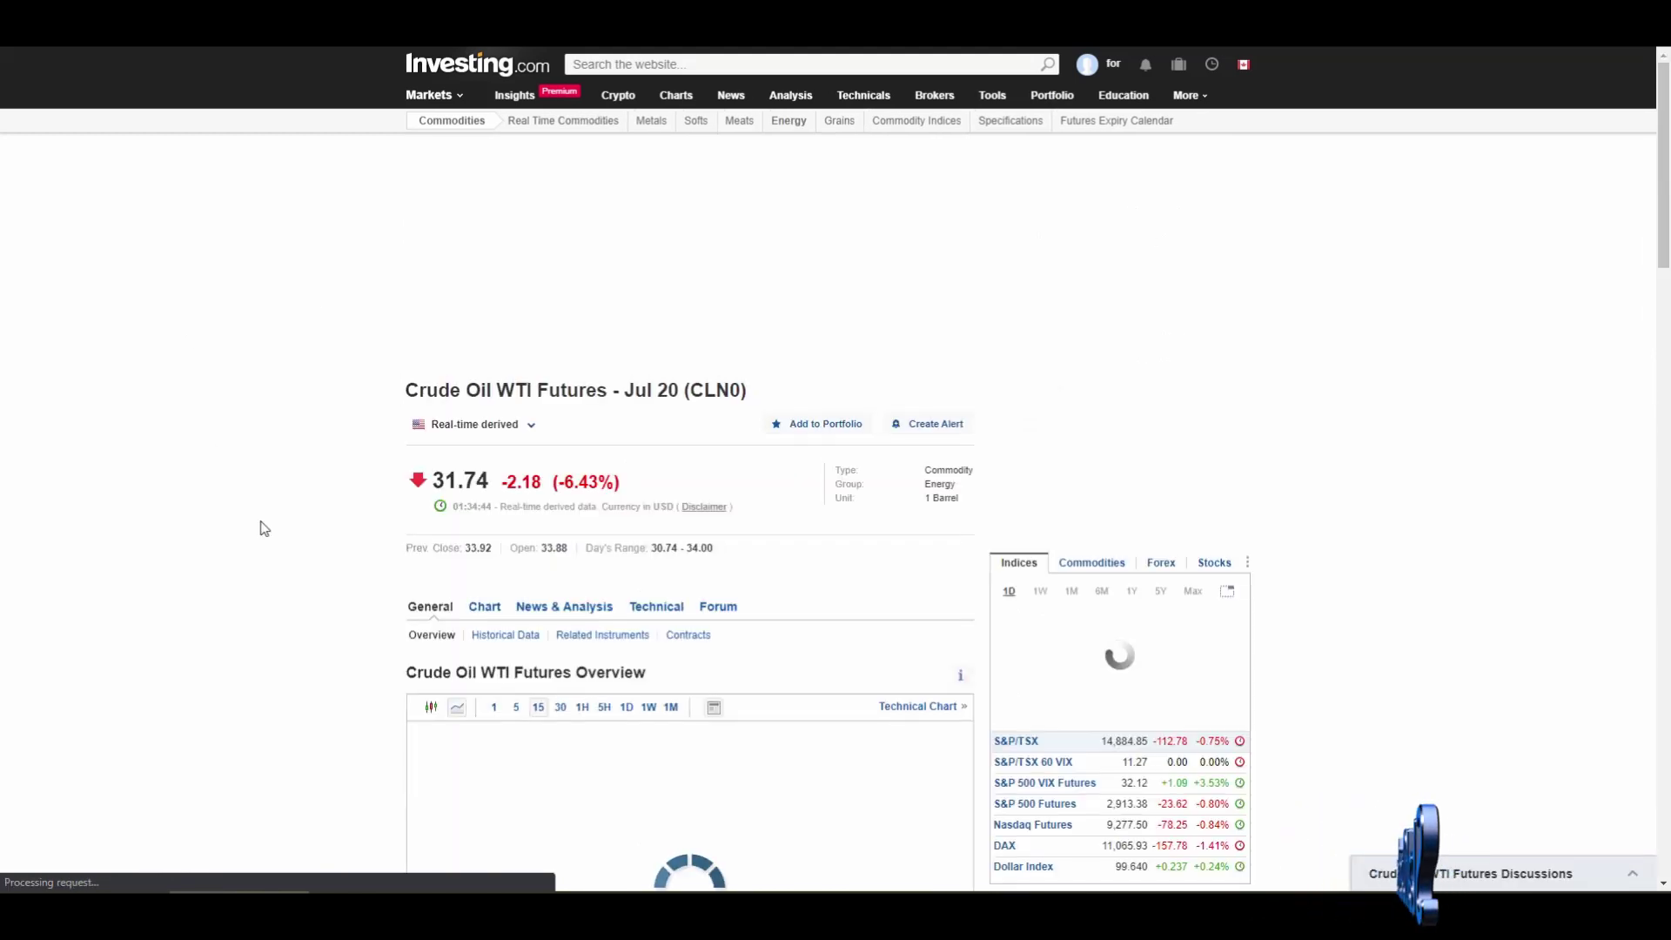
{"action": "scroll", "coordinate": [263, 528], "scroll_direction": "down", "scroll_amount": 2}
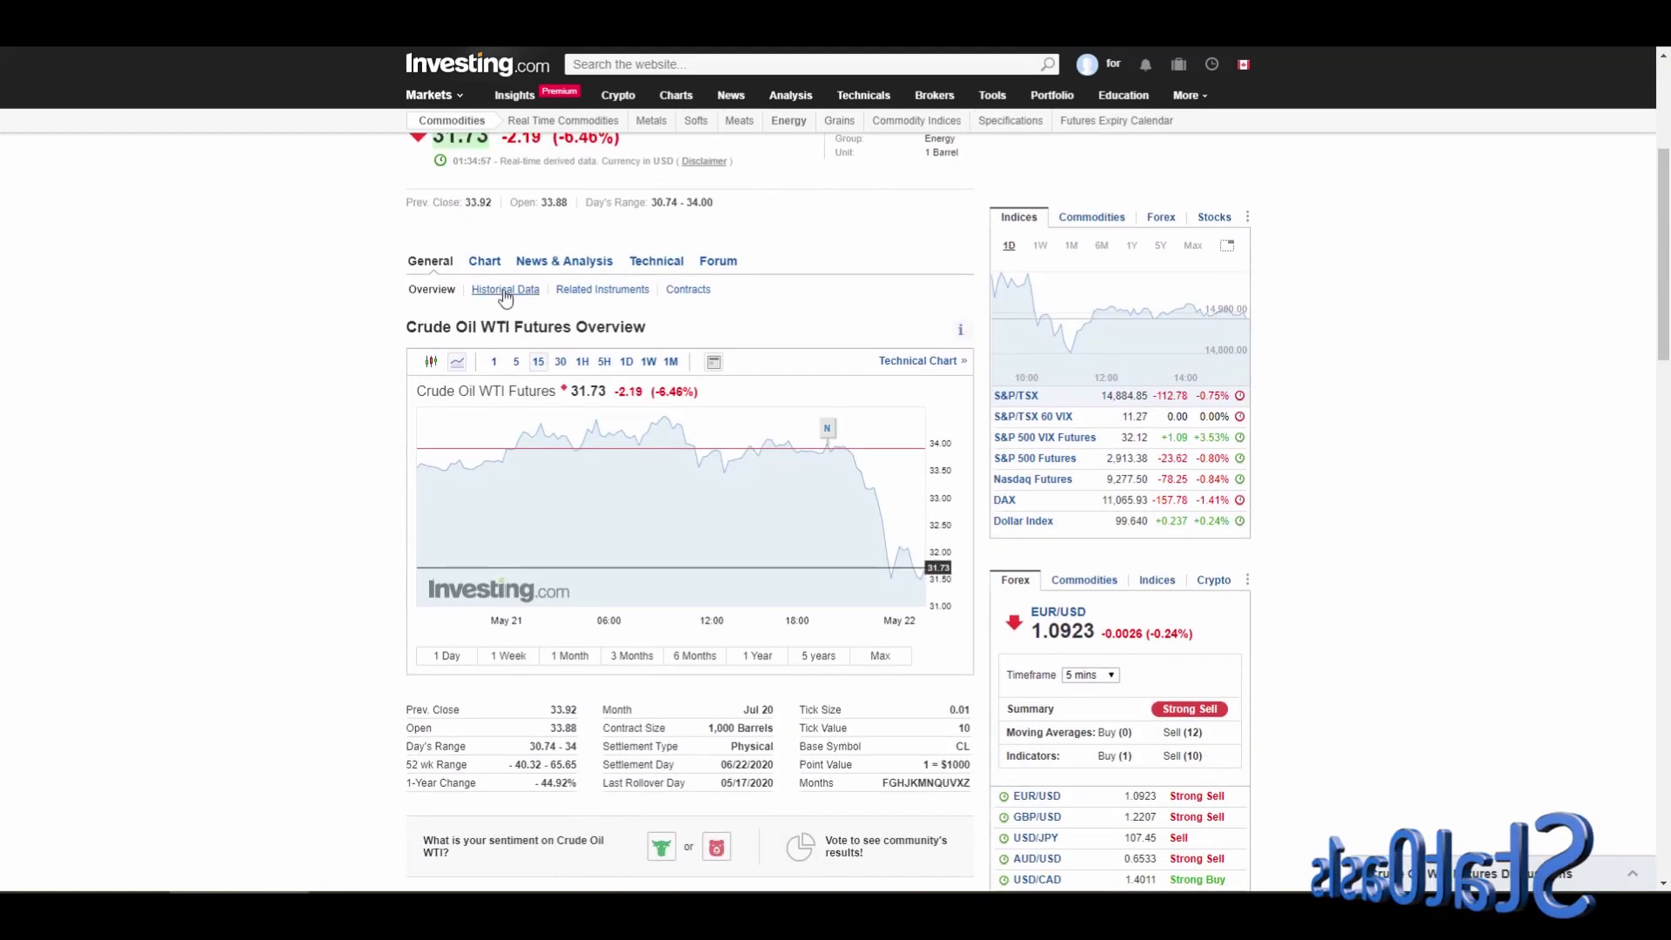
{"action": "left_click", "coordinate": [505, 291]}
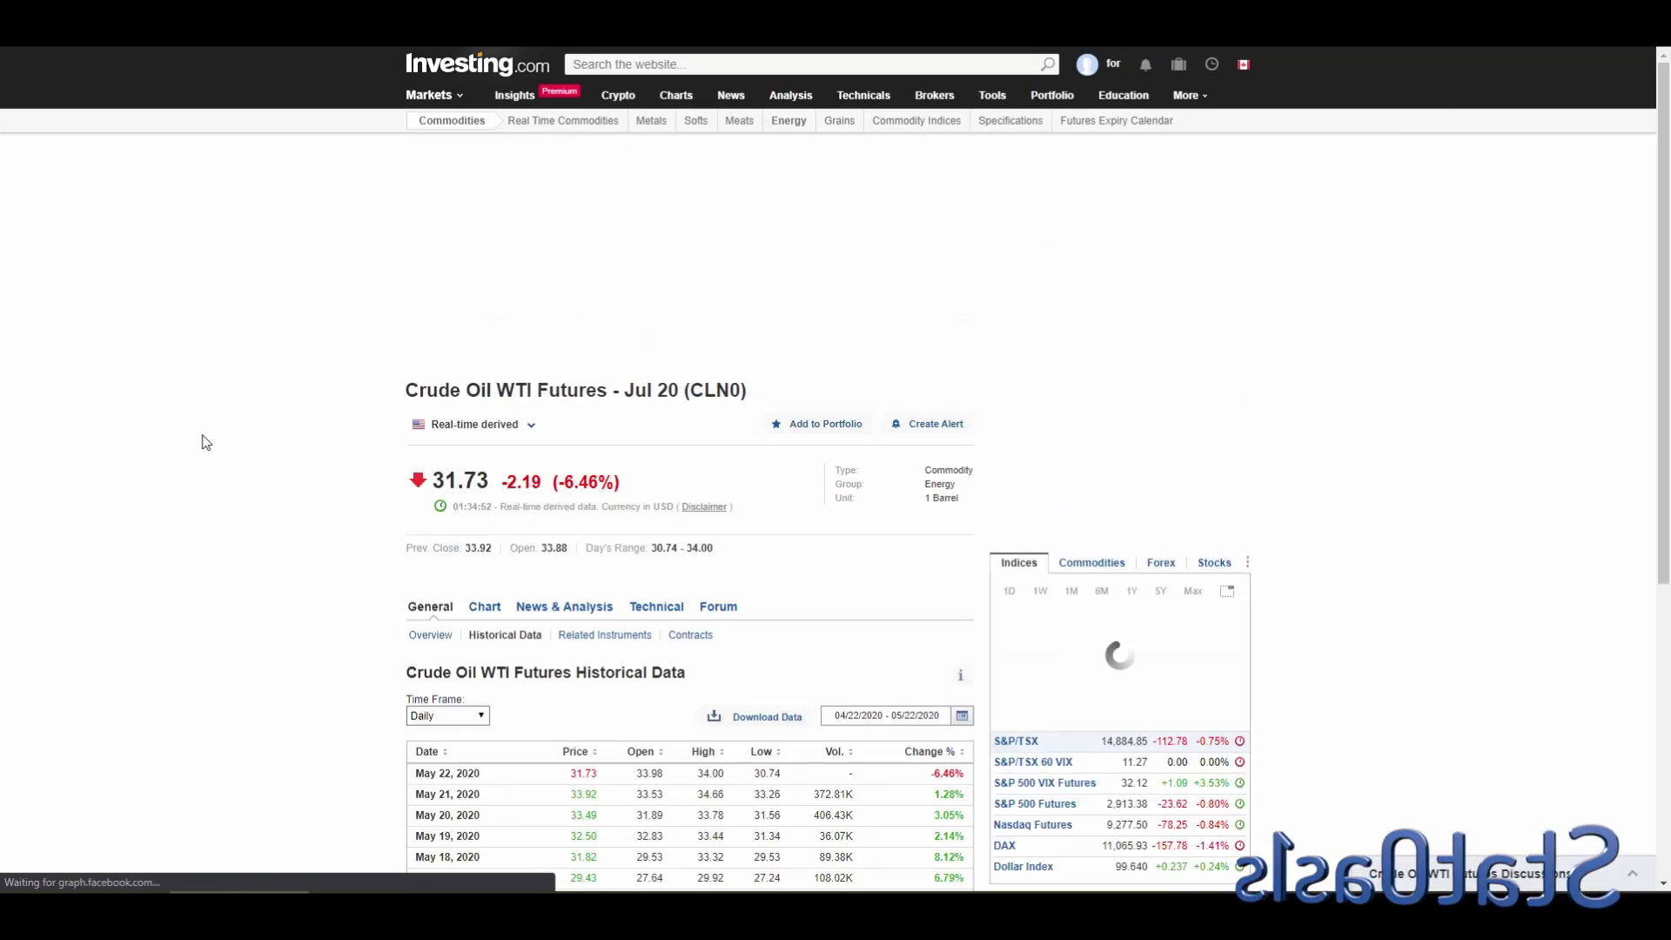
{"action": "scroll", "coordinate": [218, 438], "scroll_direction": "down", "scroll_amount": 3}
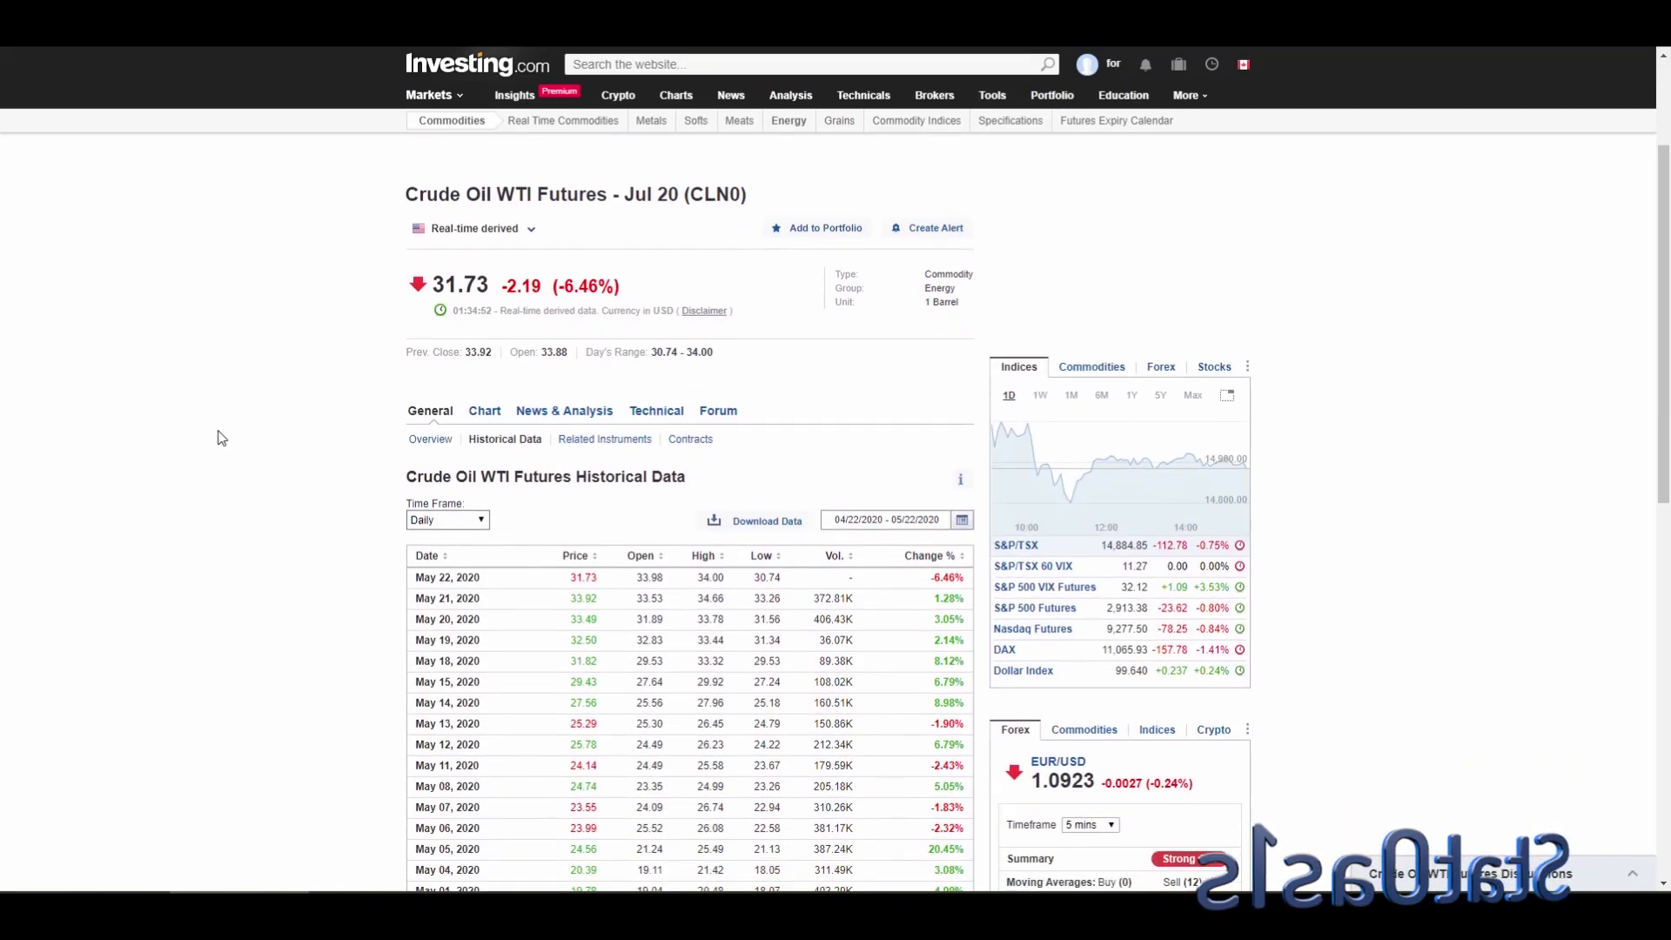
Step: Set the start date of the historical data range to 01/01/1930 and apply it
{"action": "scroll", "coordinate": [222, 438], "scroll_direction": "down", "scroll_amount": 1}
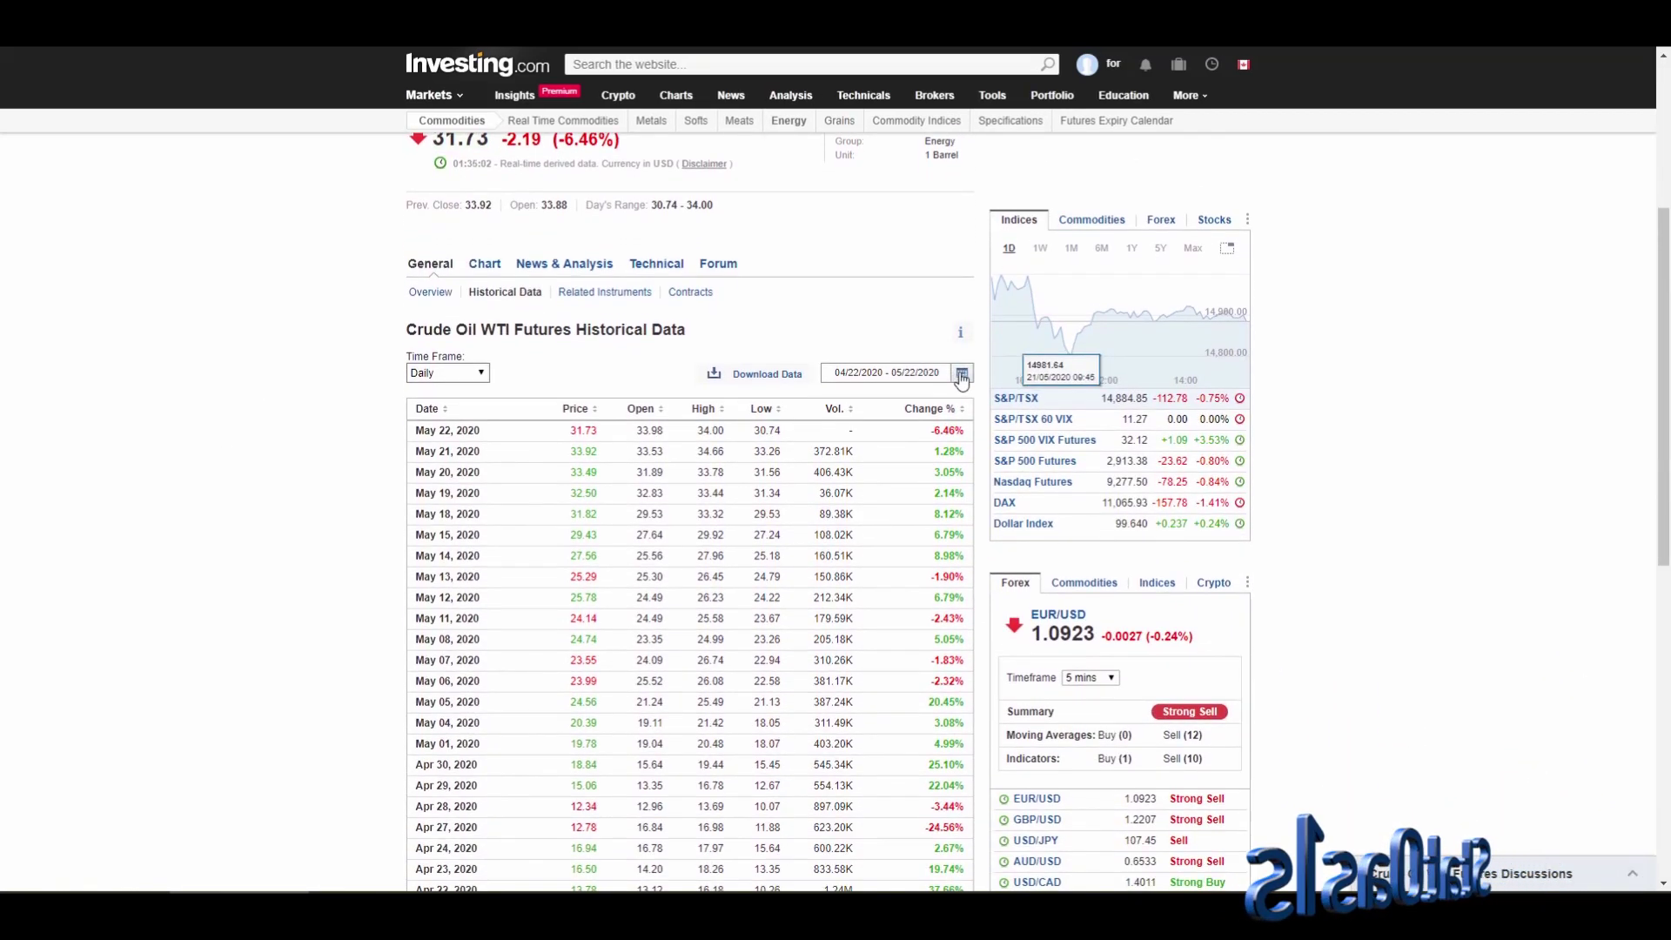
{"action": "left_click", "coordinate": [962, 370]}
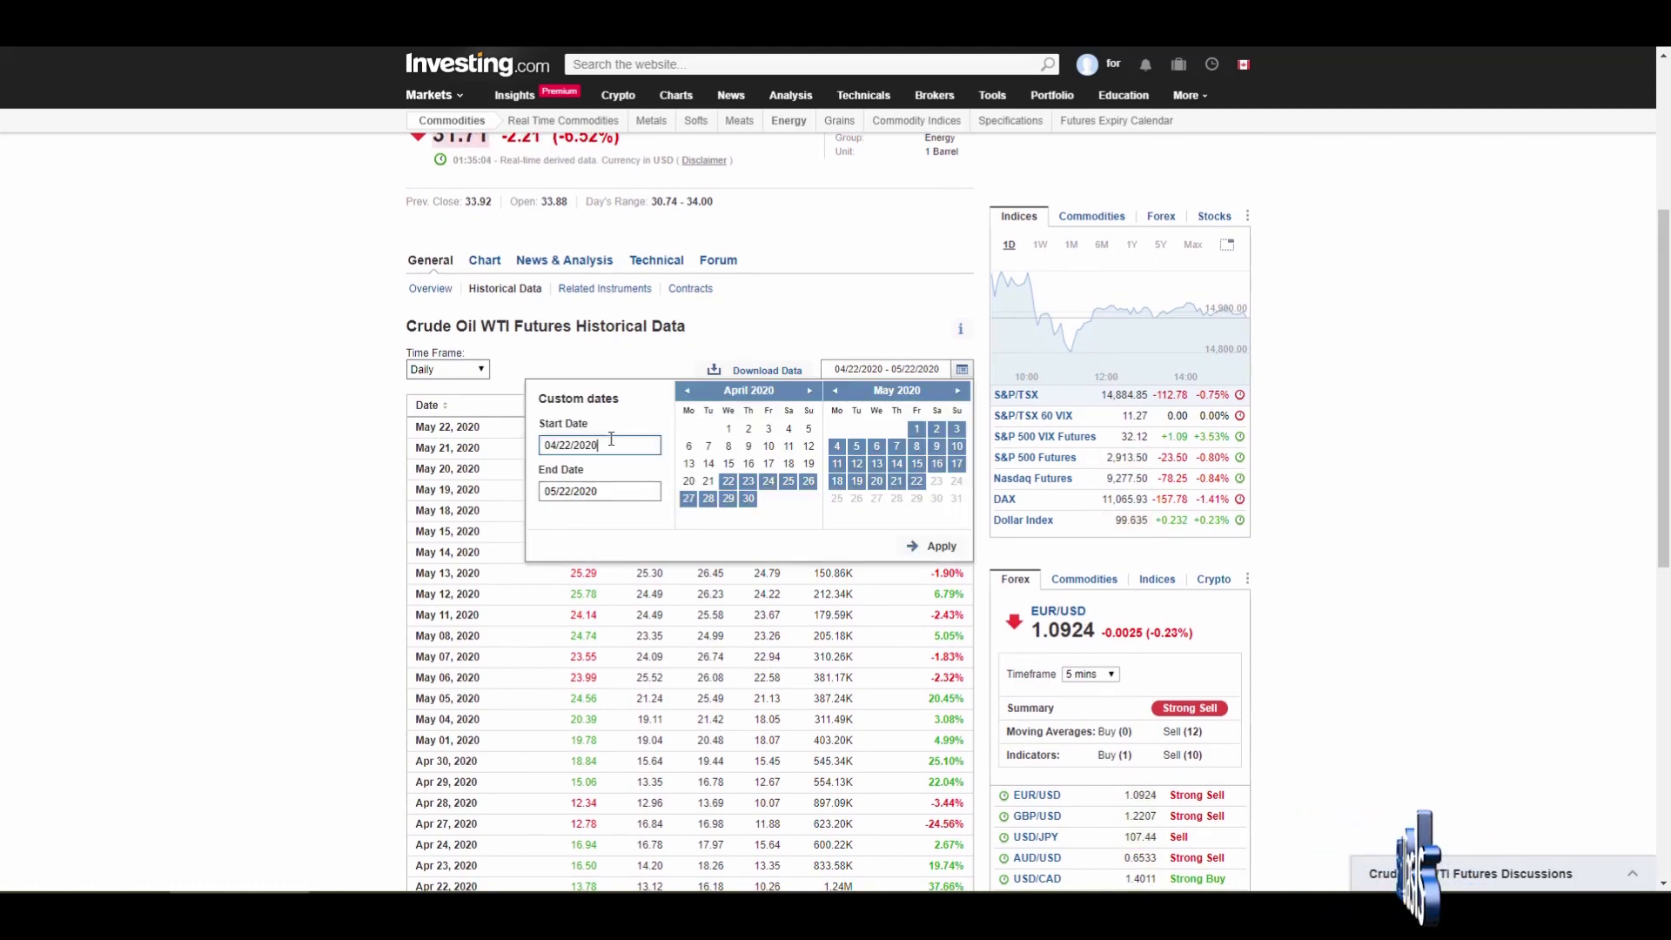
{"action": "left_click_drag", "start_coordinate": [614, 445], "coordinate": [494, 453]}
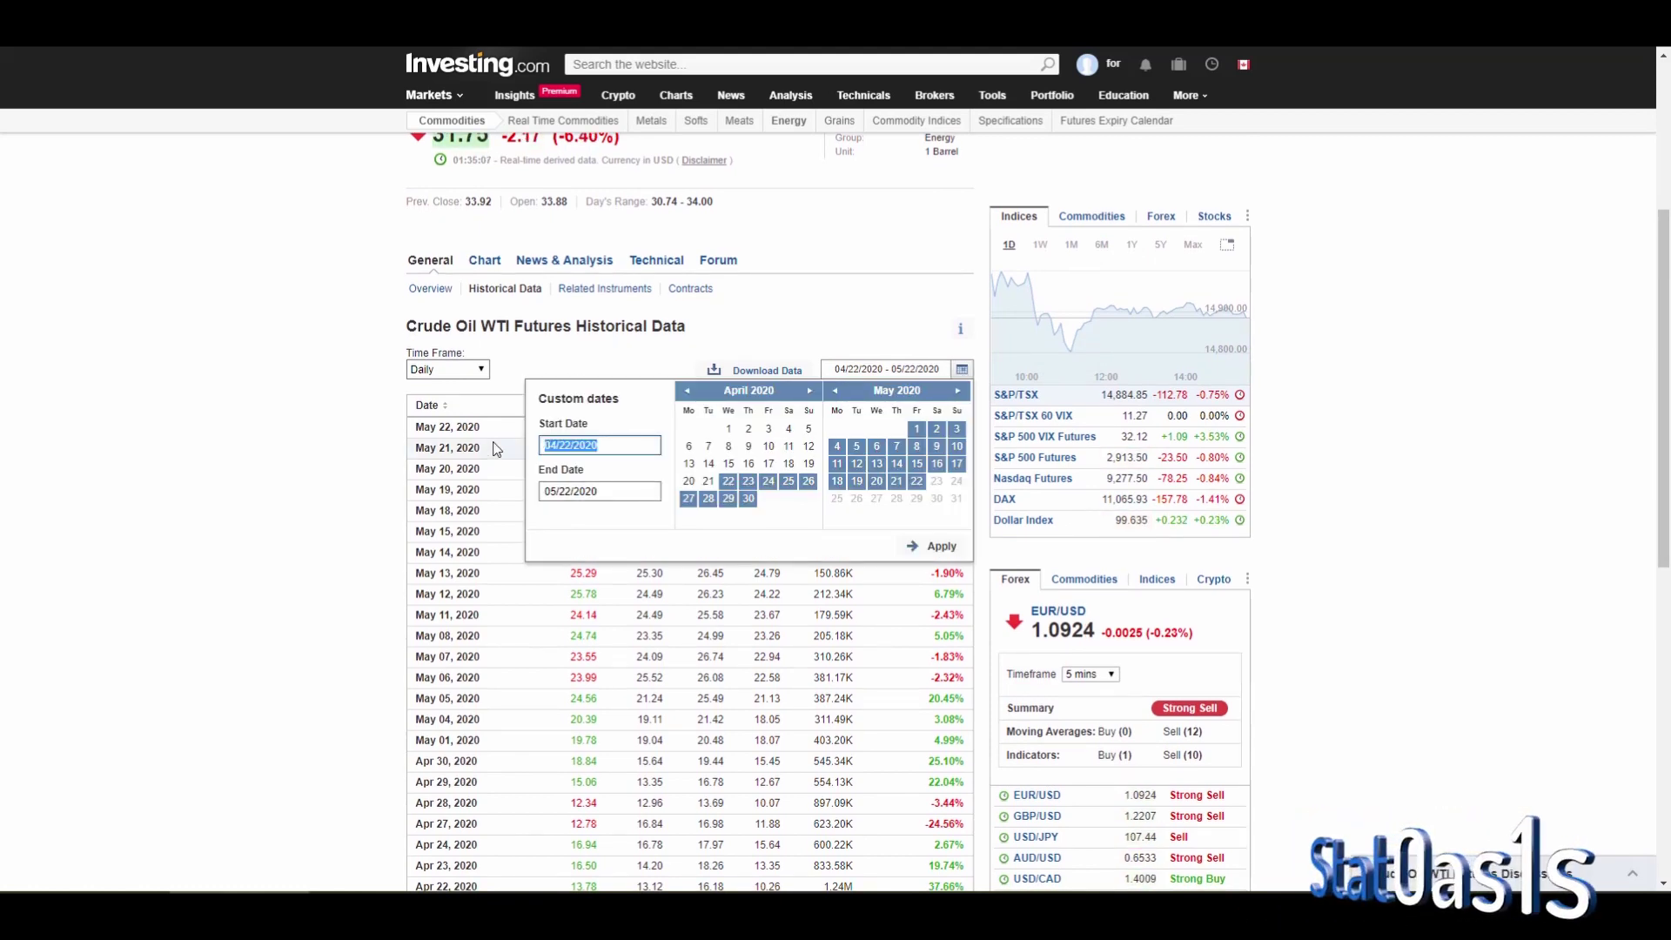
{"action": "type", "text": "01/0"}
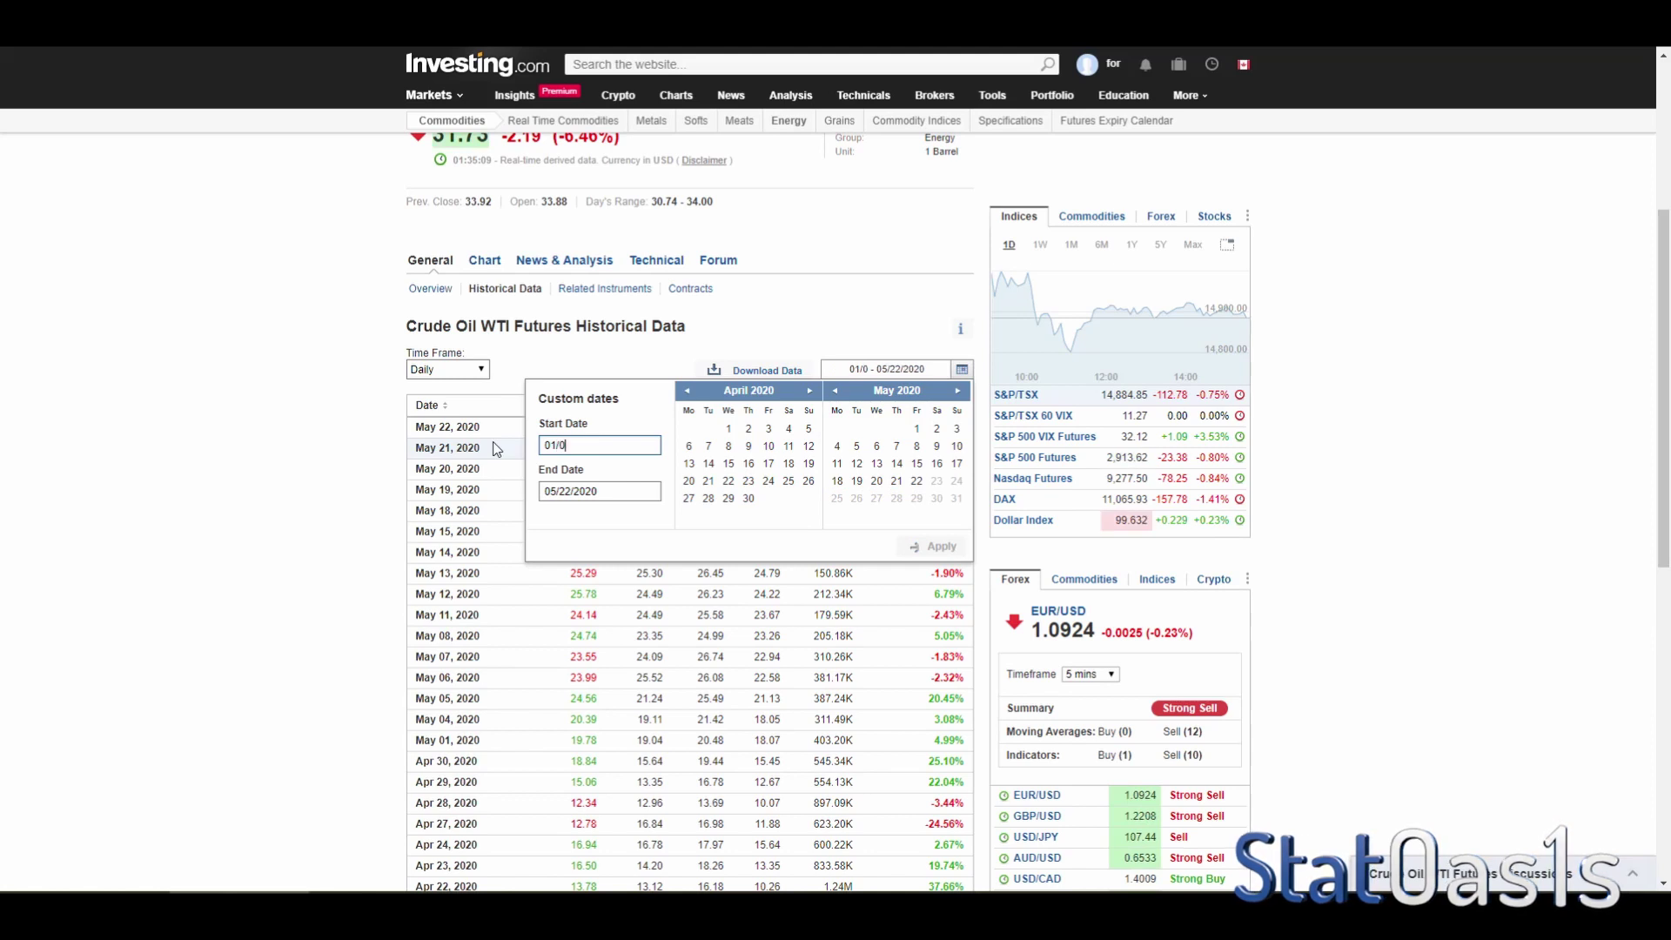
{"action": "type", "text": "1/19"}
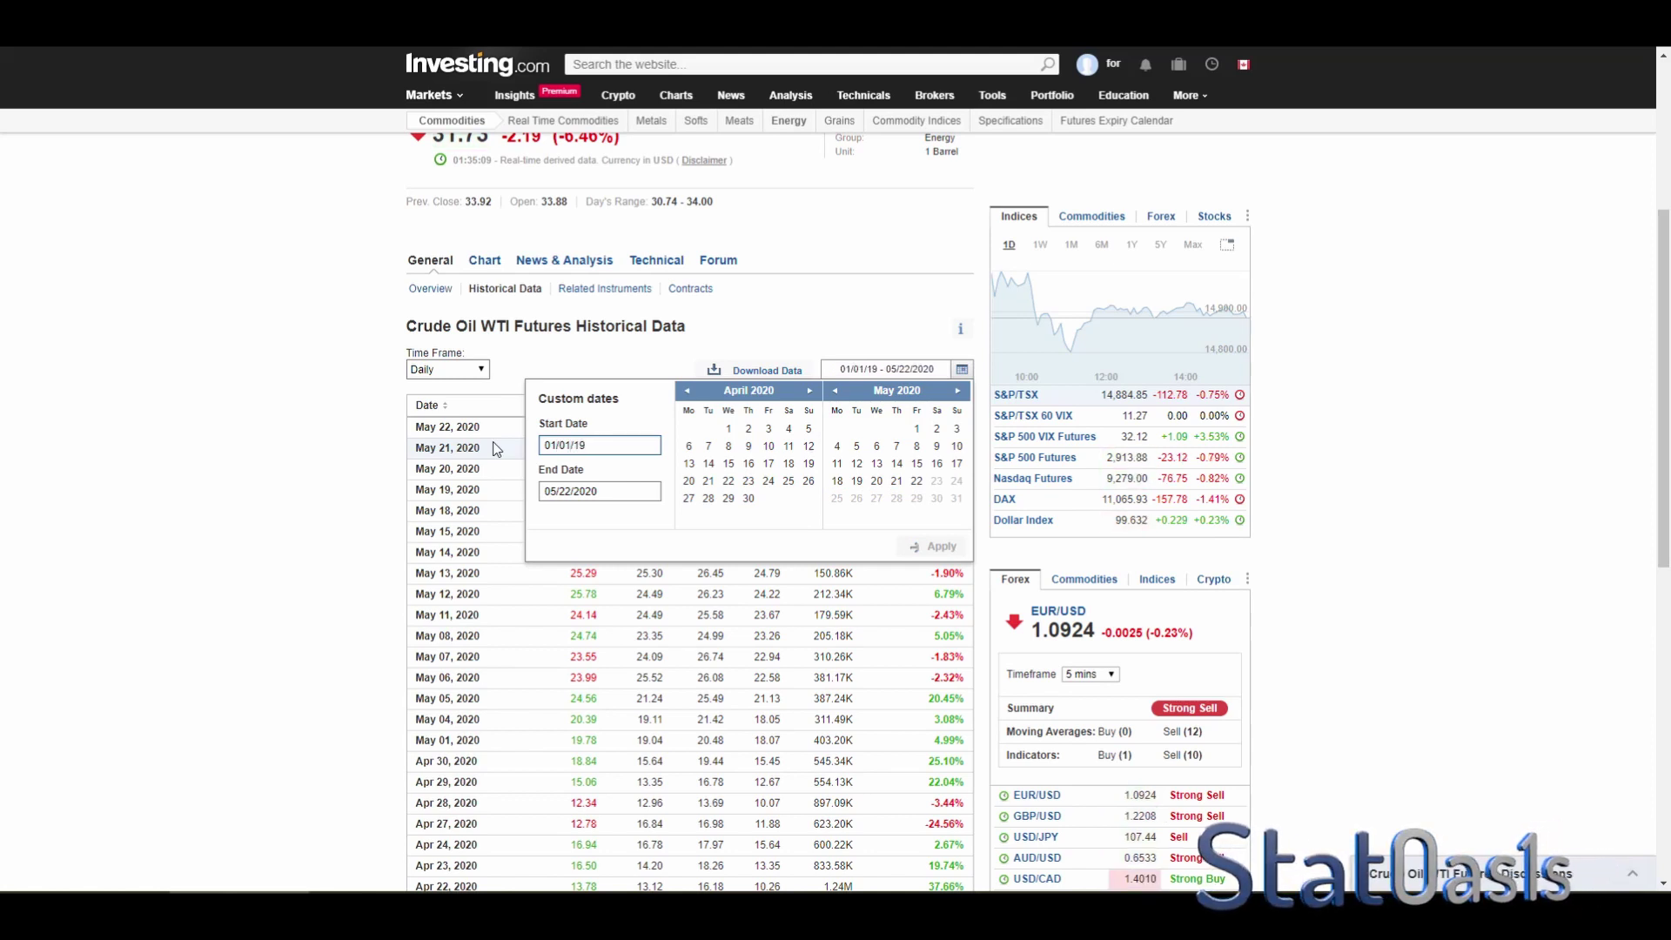
{"action": "type", "text": "30"}
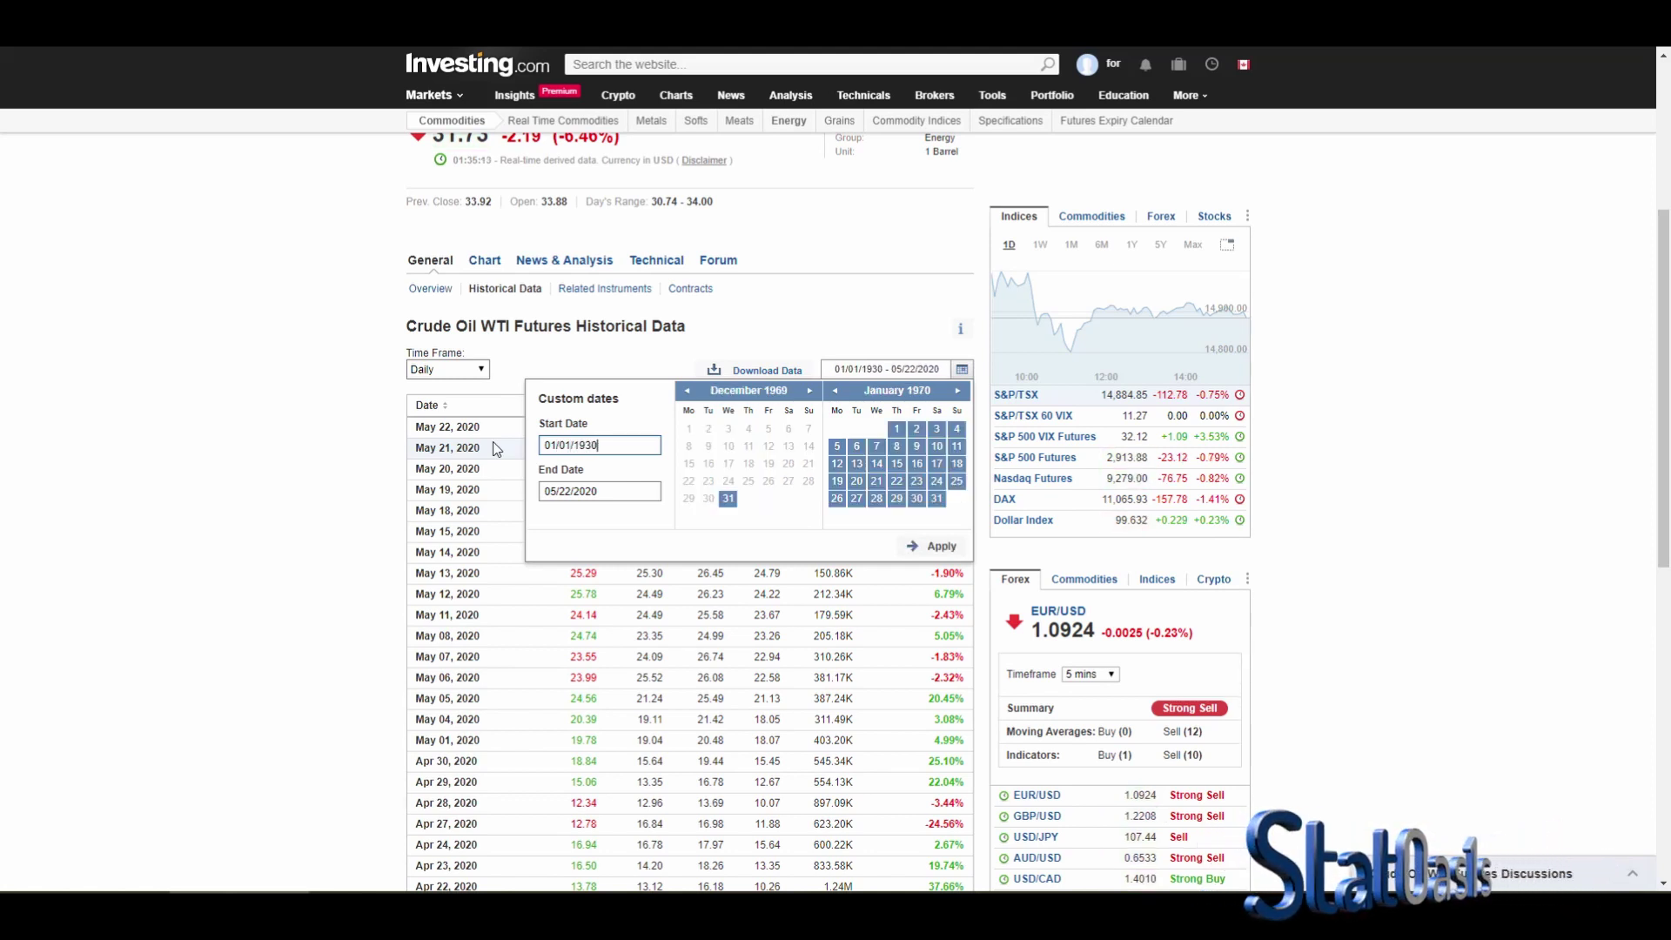
{"action": "key", "text": "Return"}
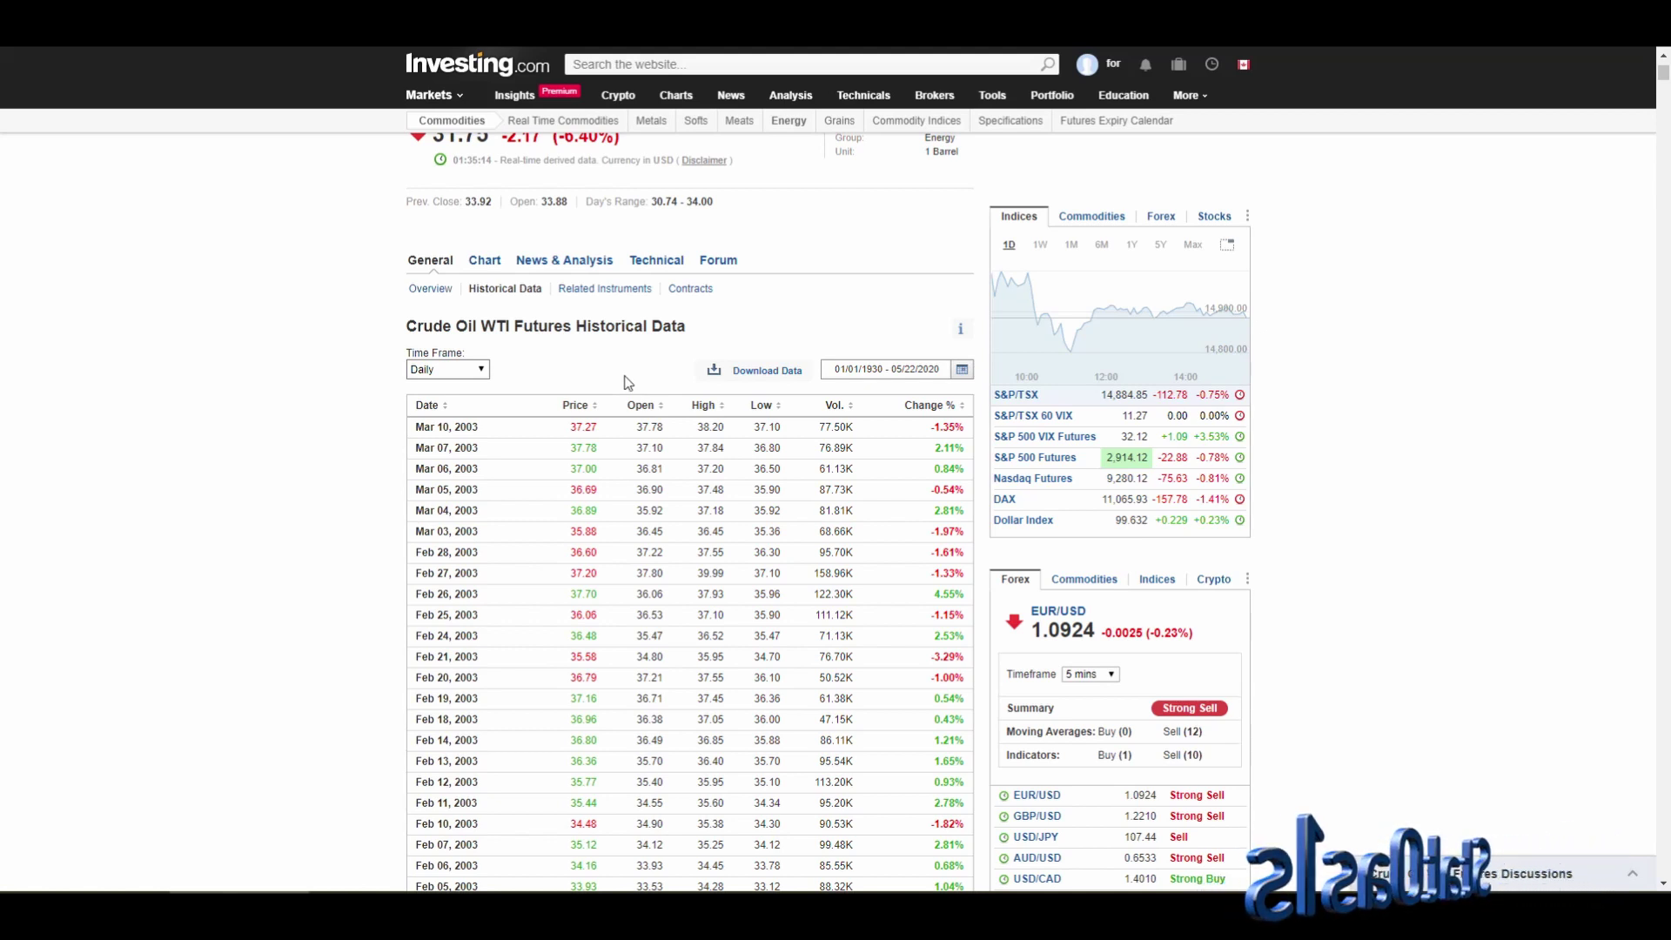
Step: Examine the historical data table down to its oldest entries to find how far back the records go
{"action": "scroll", "coordinate": [931, 470], "scroll_direction": "down", "scroll_amount": 14}
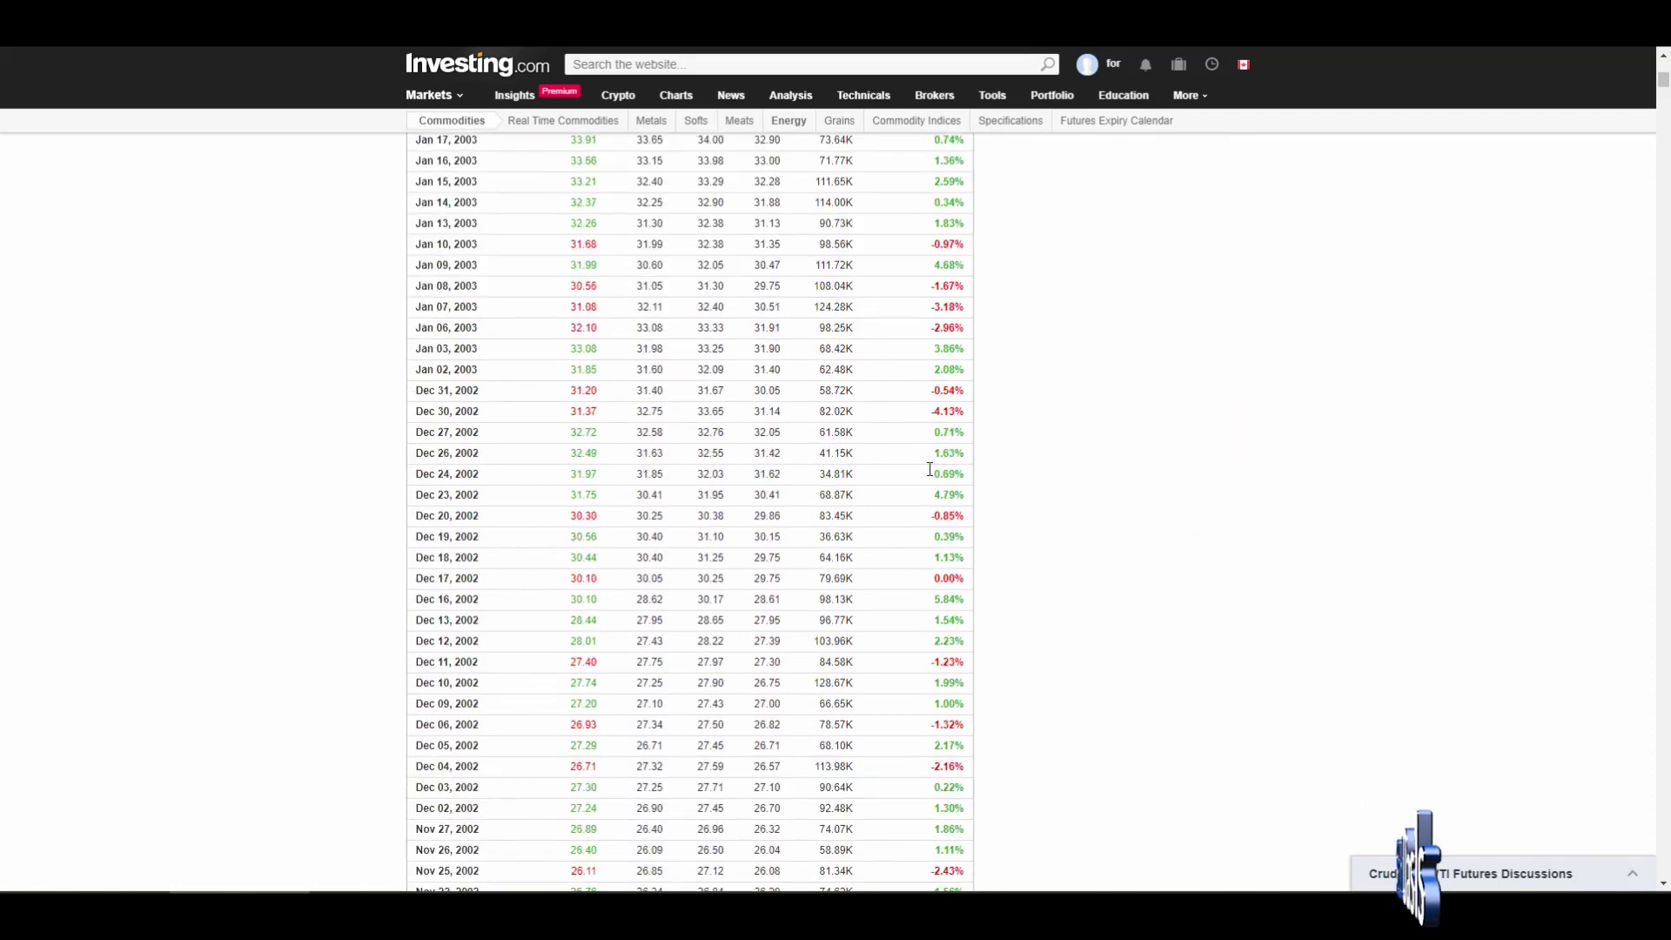
{"action": "scroll", "coordinate": [930, 476], "scroll_direction": "down", "scroll_amount": 8}
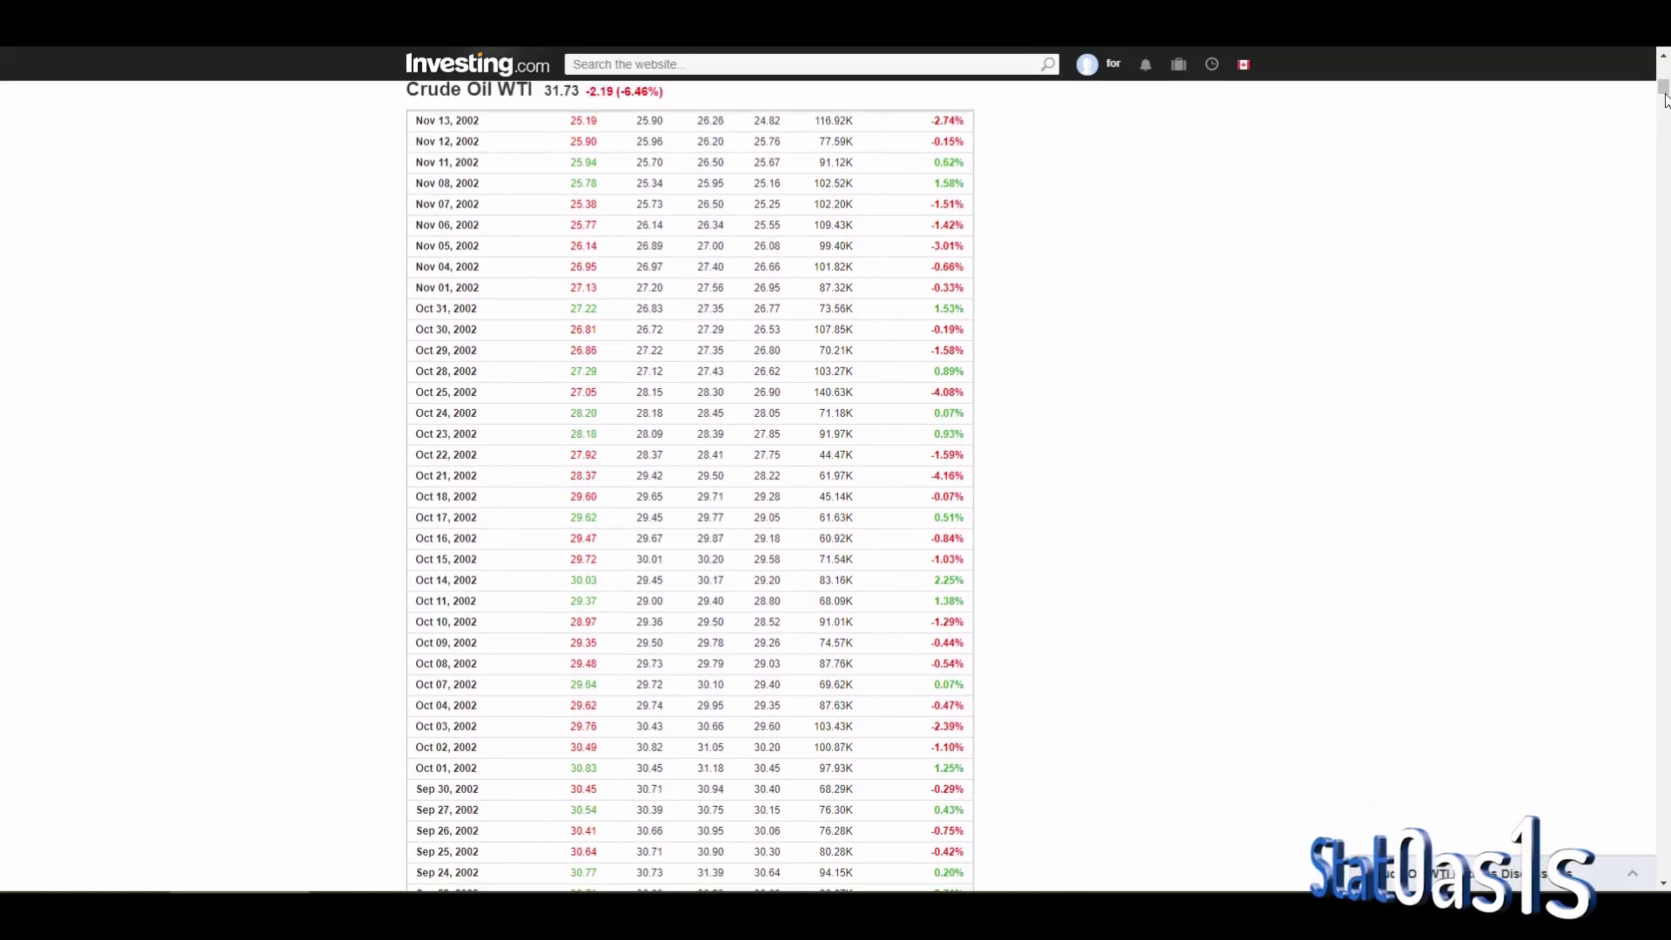
{"action": "left_click_drag", "start_coordinate": [1664, 100], "coordinate": [1665, 857]}
{"action": "scroll", "coordinate": [873, 690], "scroll_direction": "down", "scroll_amount": 7}
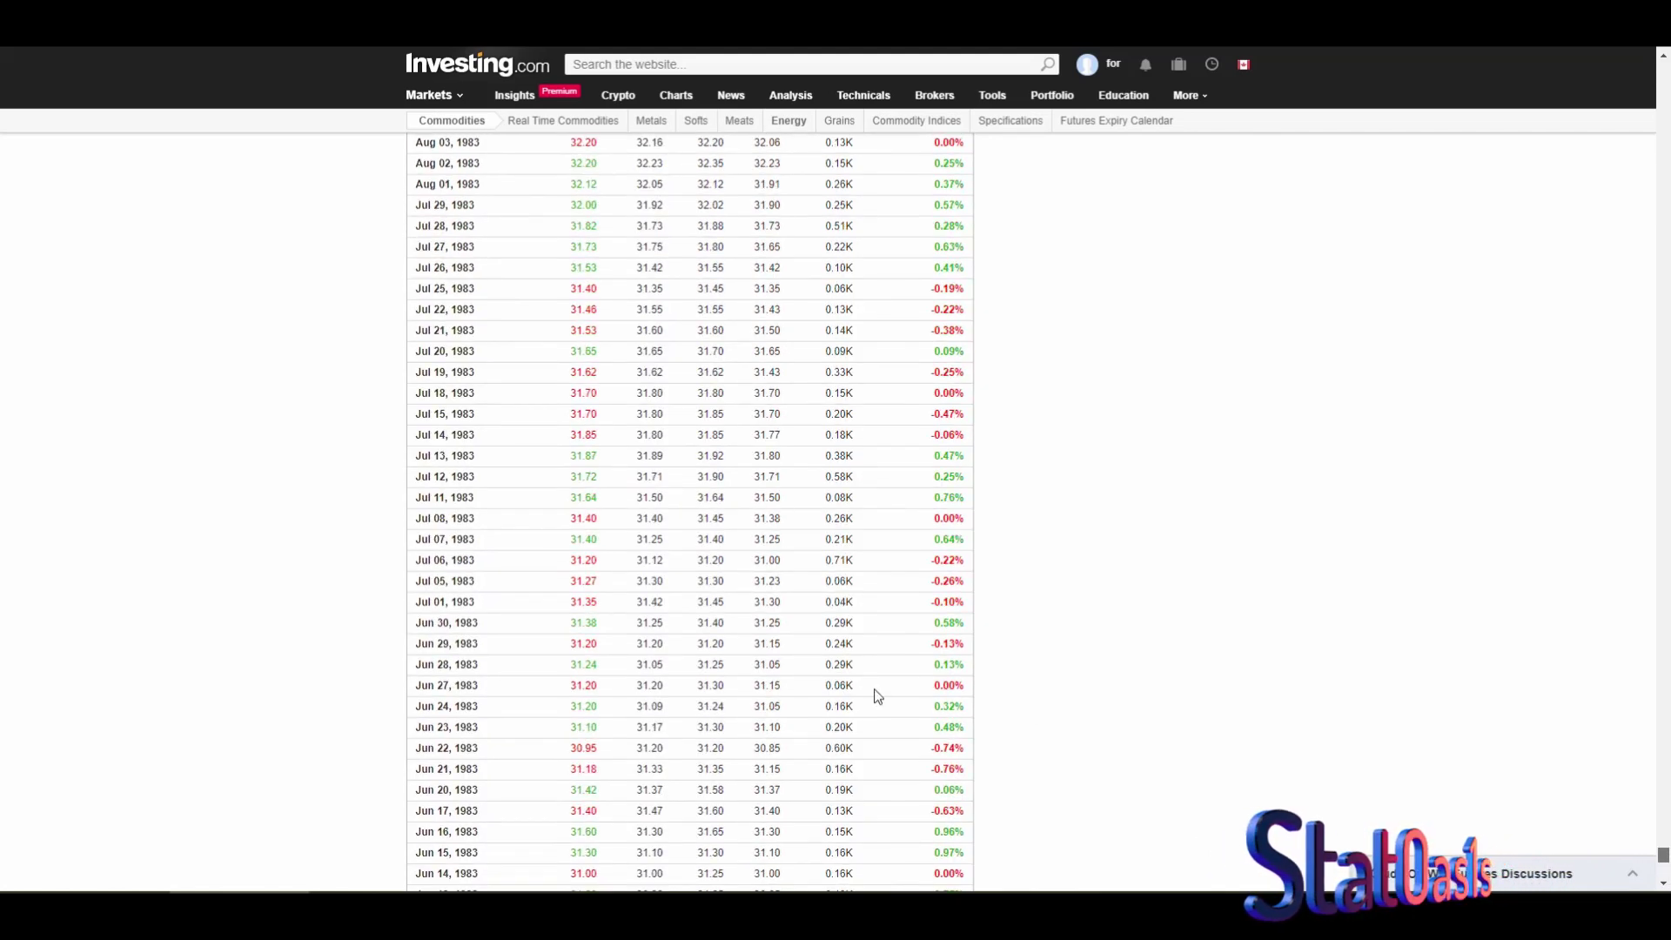
{"action": "scroll", "coordinate": [840, 690], "scroll_direction": "down", "scroll_amount": 12}
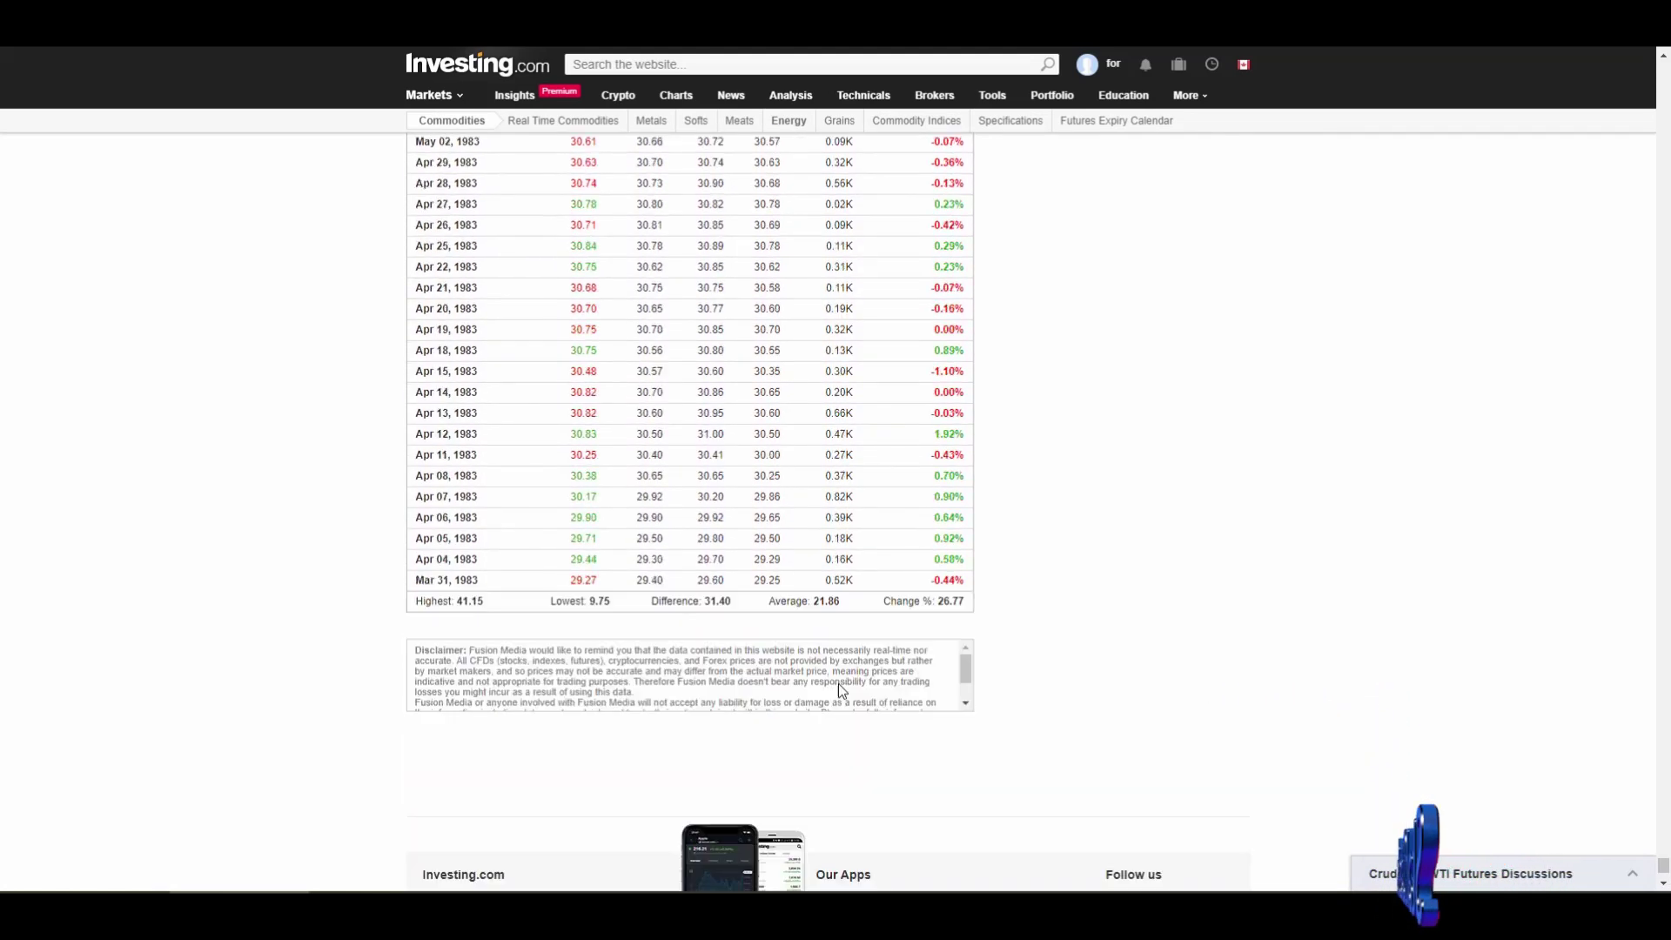
{"action": "scroll", "coordinate": [841, 684], "scroll_direction": "up", "scroll_amount": 2}
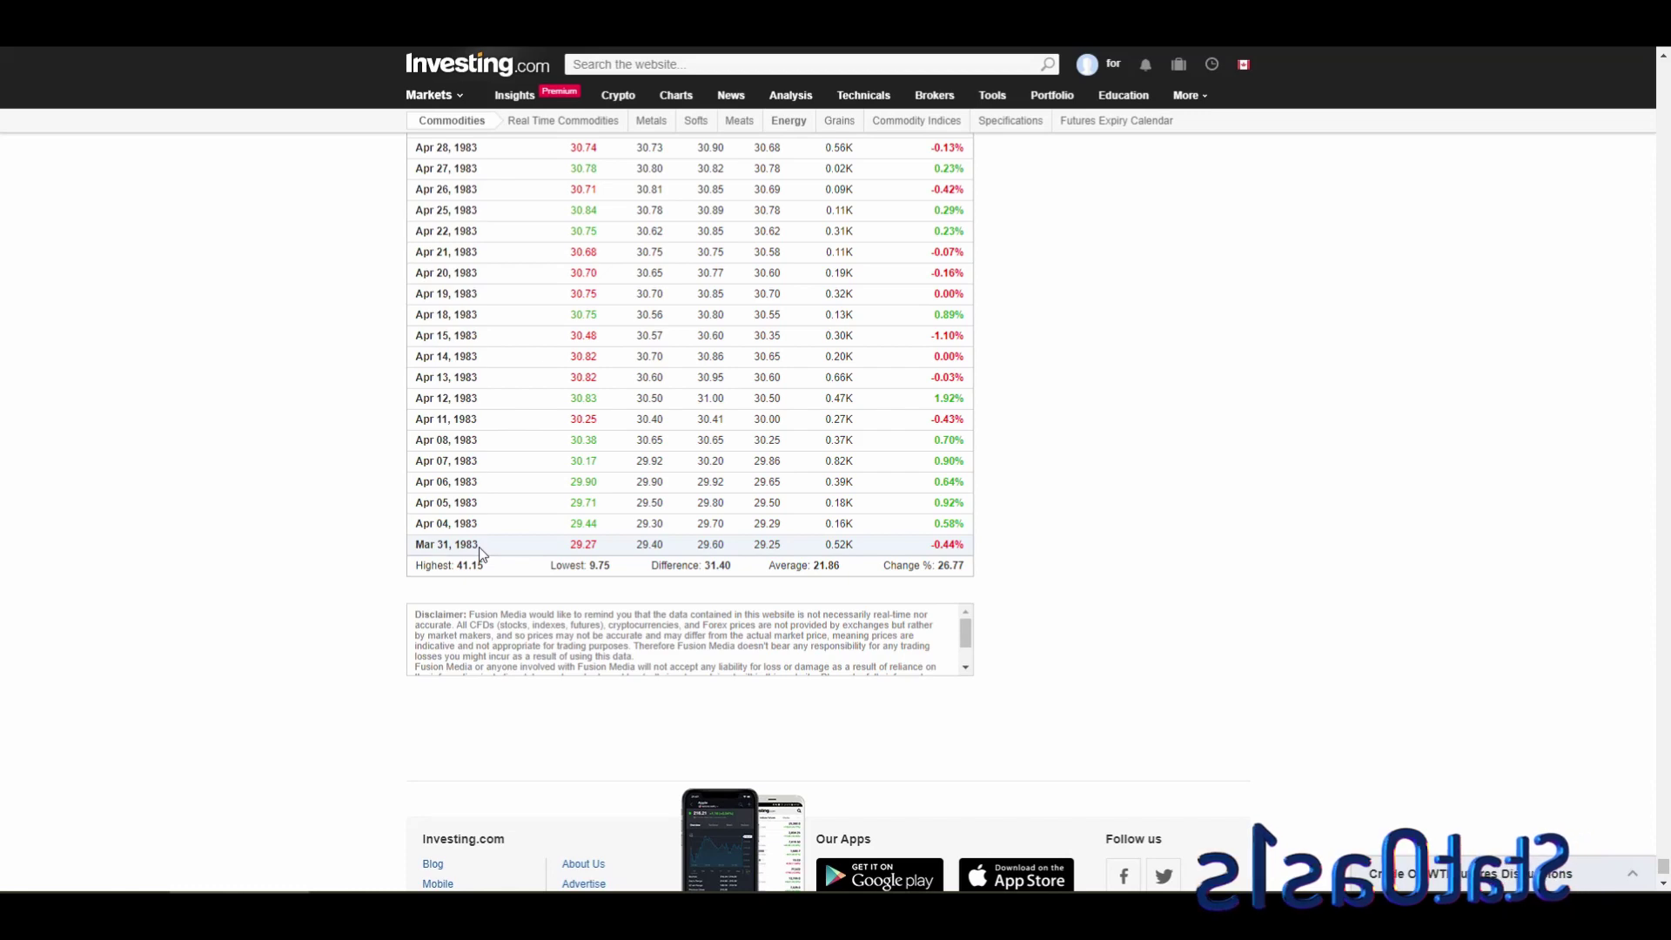
Step: Set the start date of the historical data range to 03/11/2003, apply it and download the resulting data
{"action": "key", "text": "Home"}
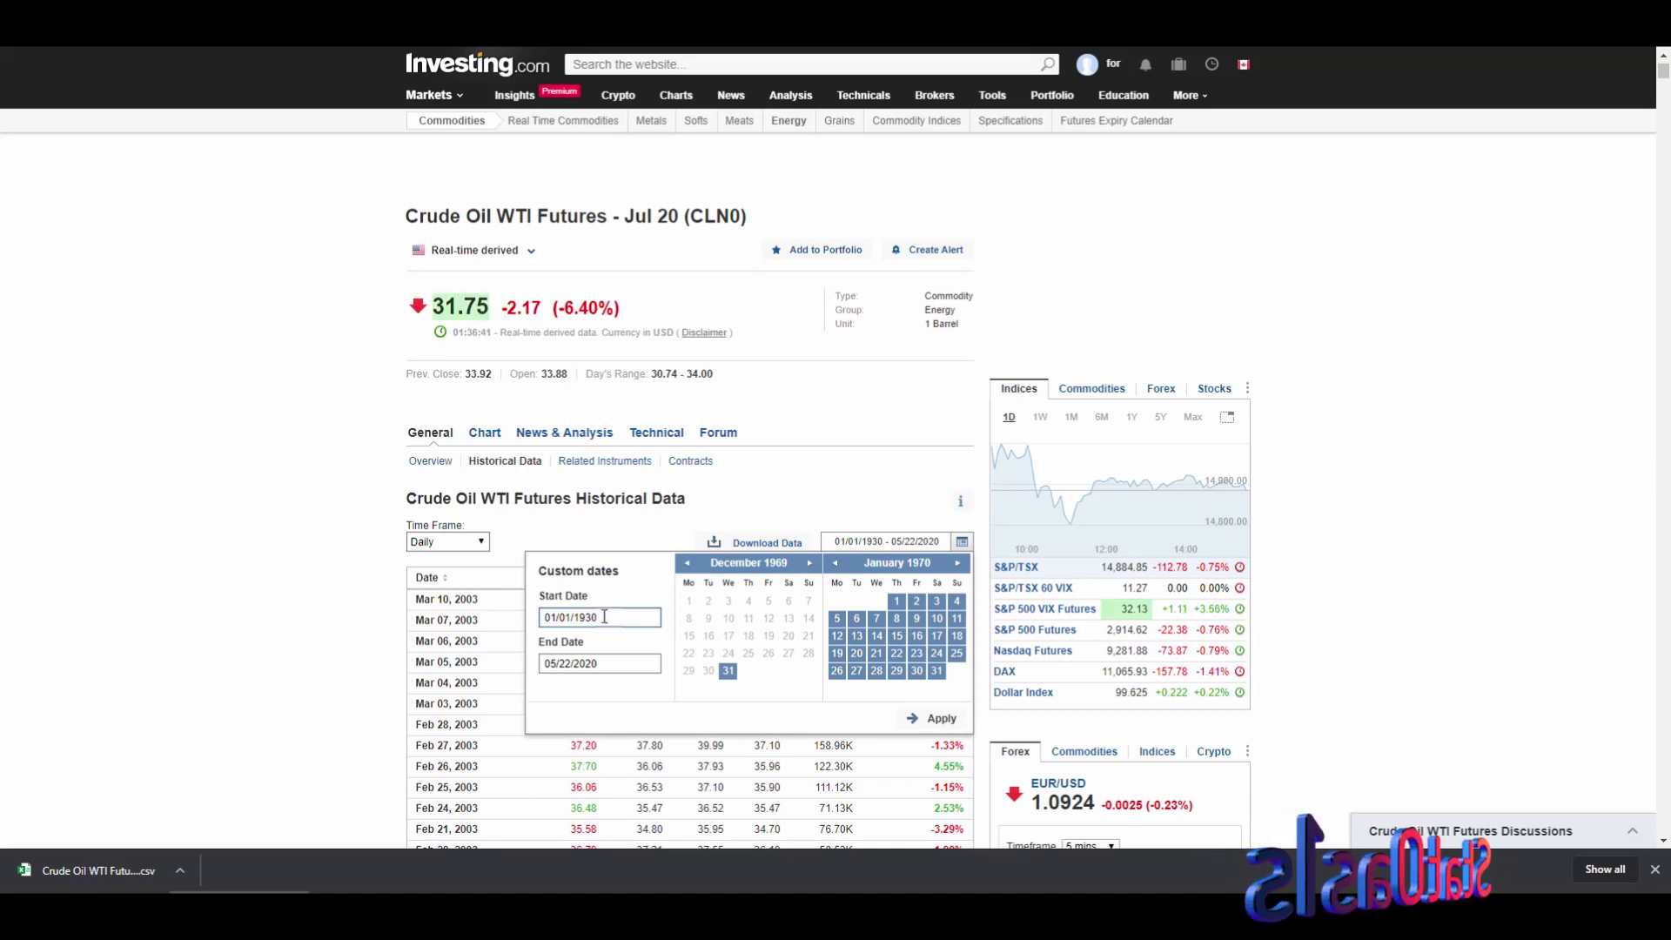
{"action": "triple_click", "coordinate": [544, 617]}
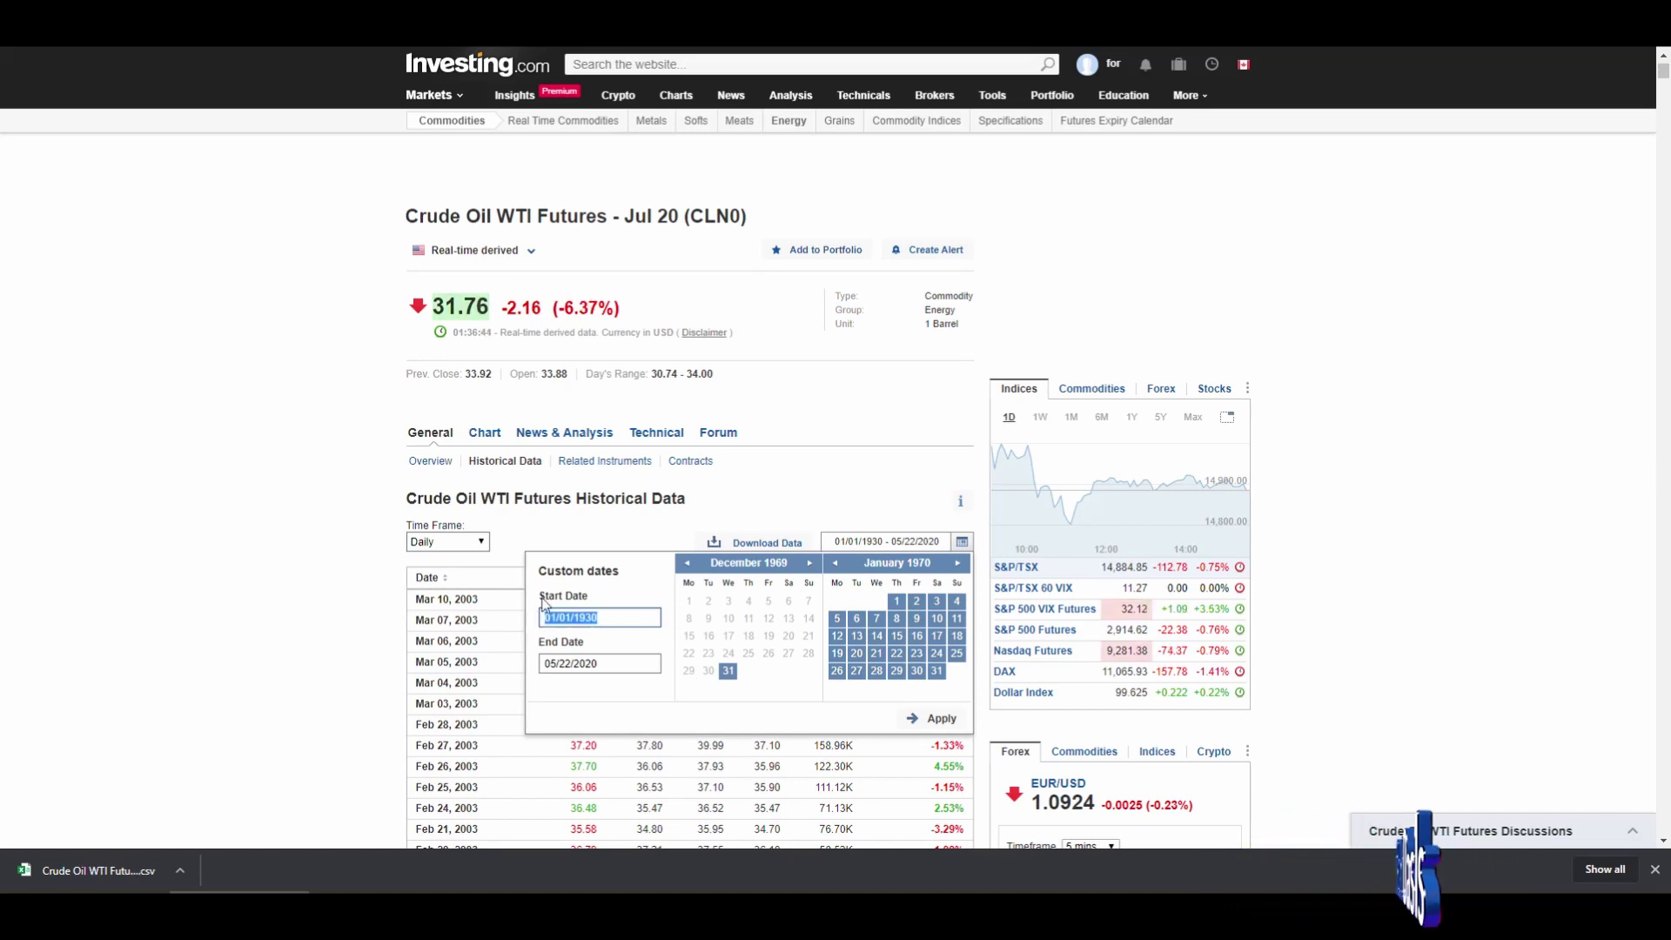
{"action": "type", "text": "03/11"}
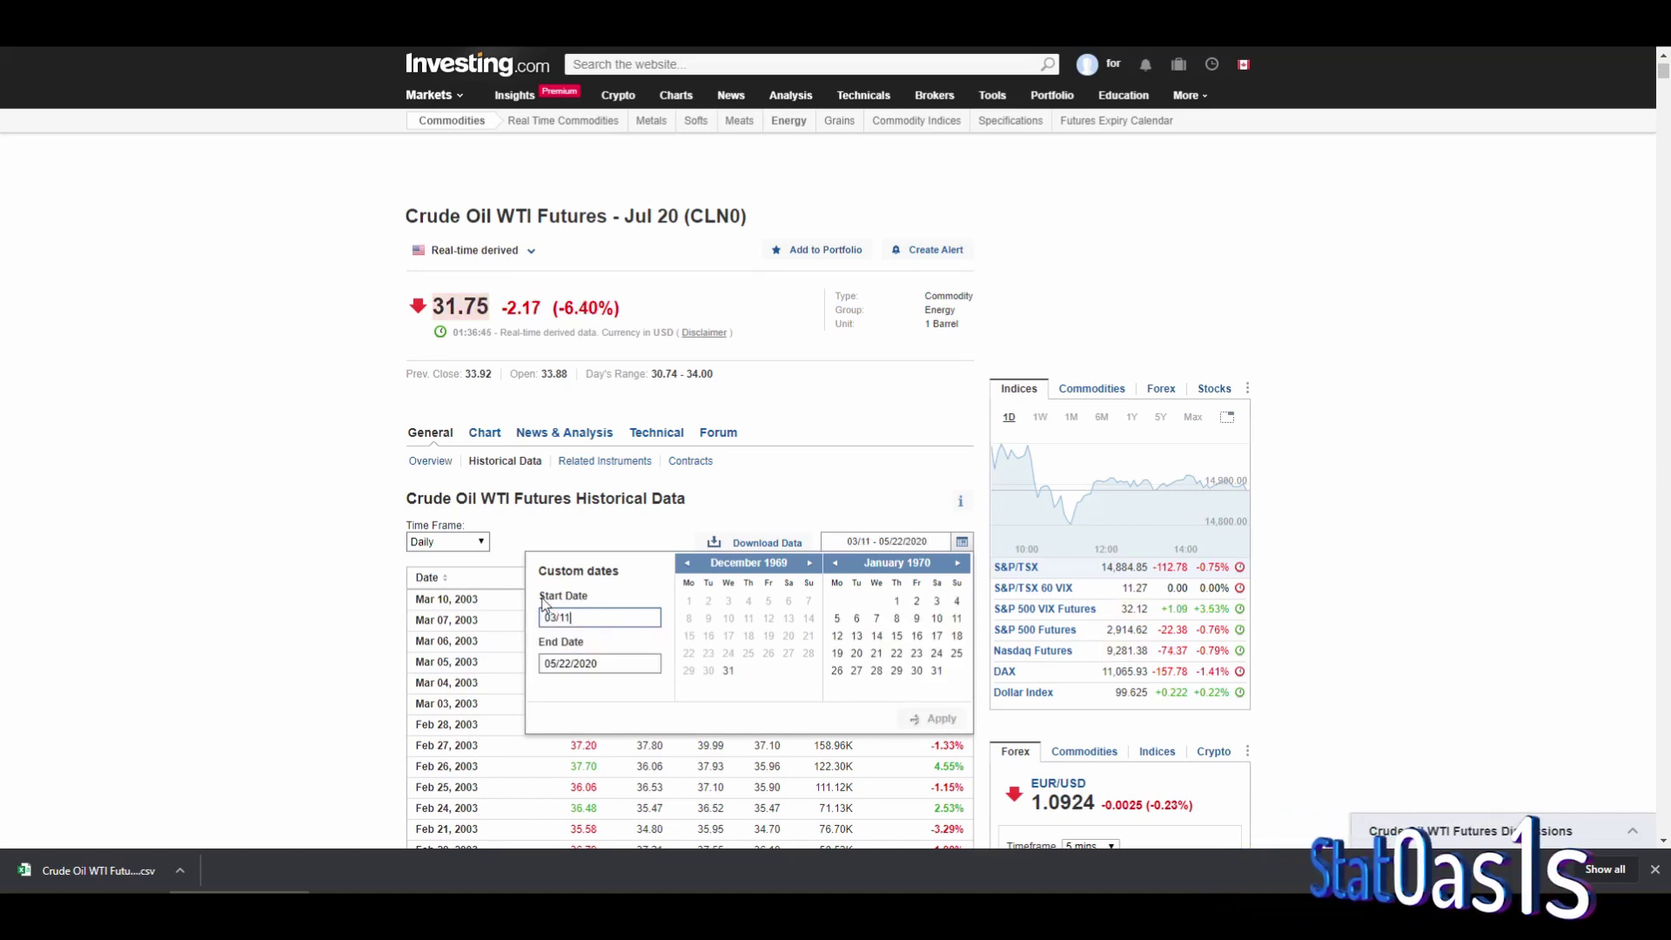
{"action": "type", "text": "/2003"}
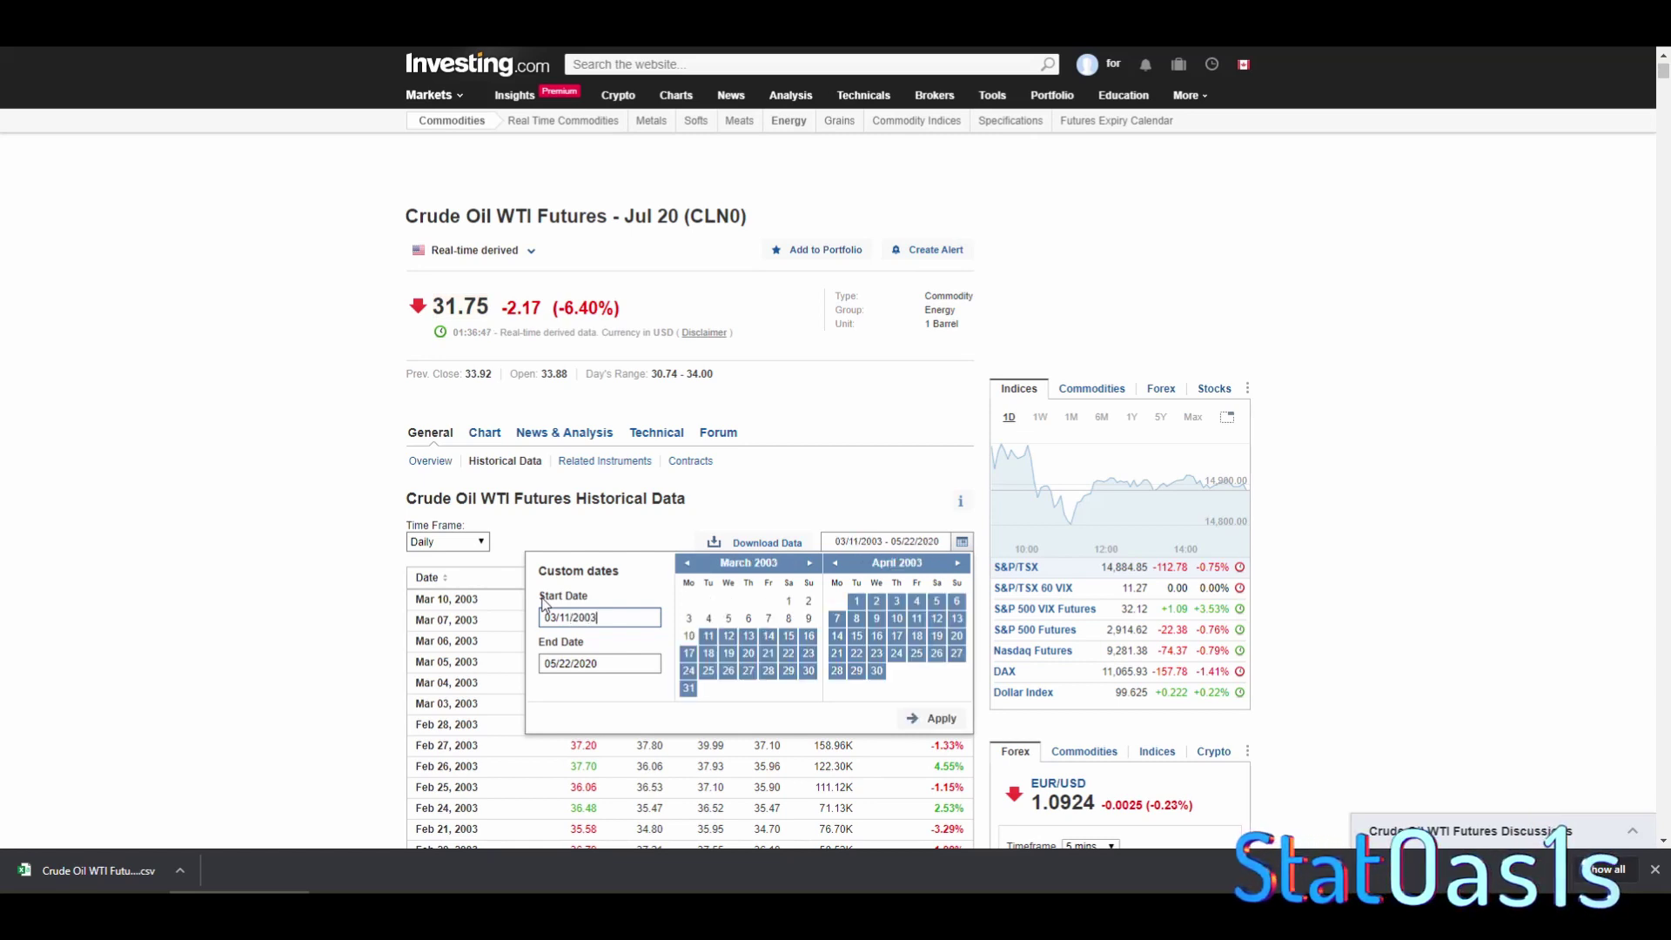
{"action": "key", "text": "Return"}
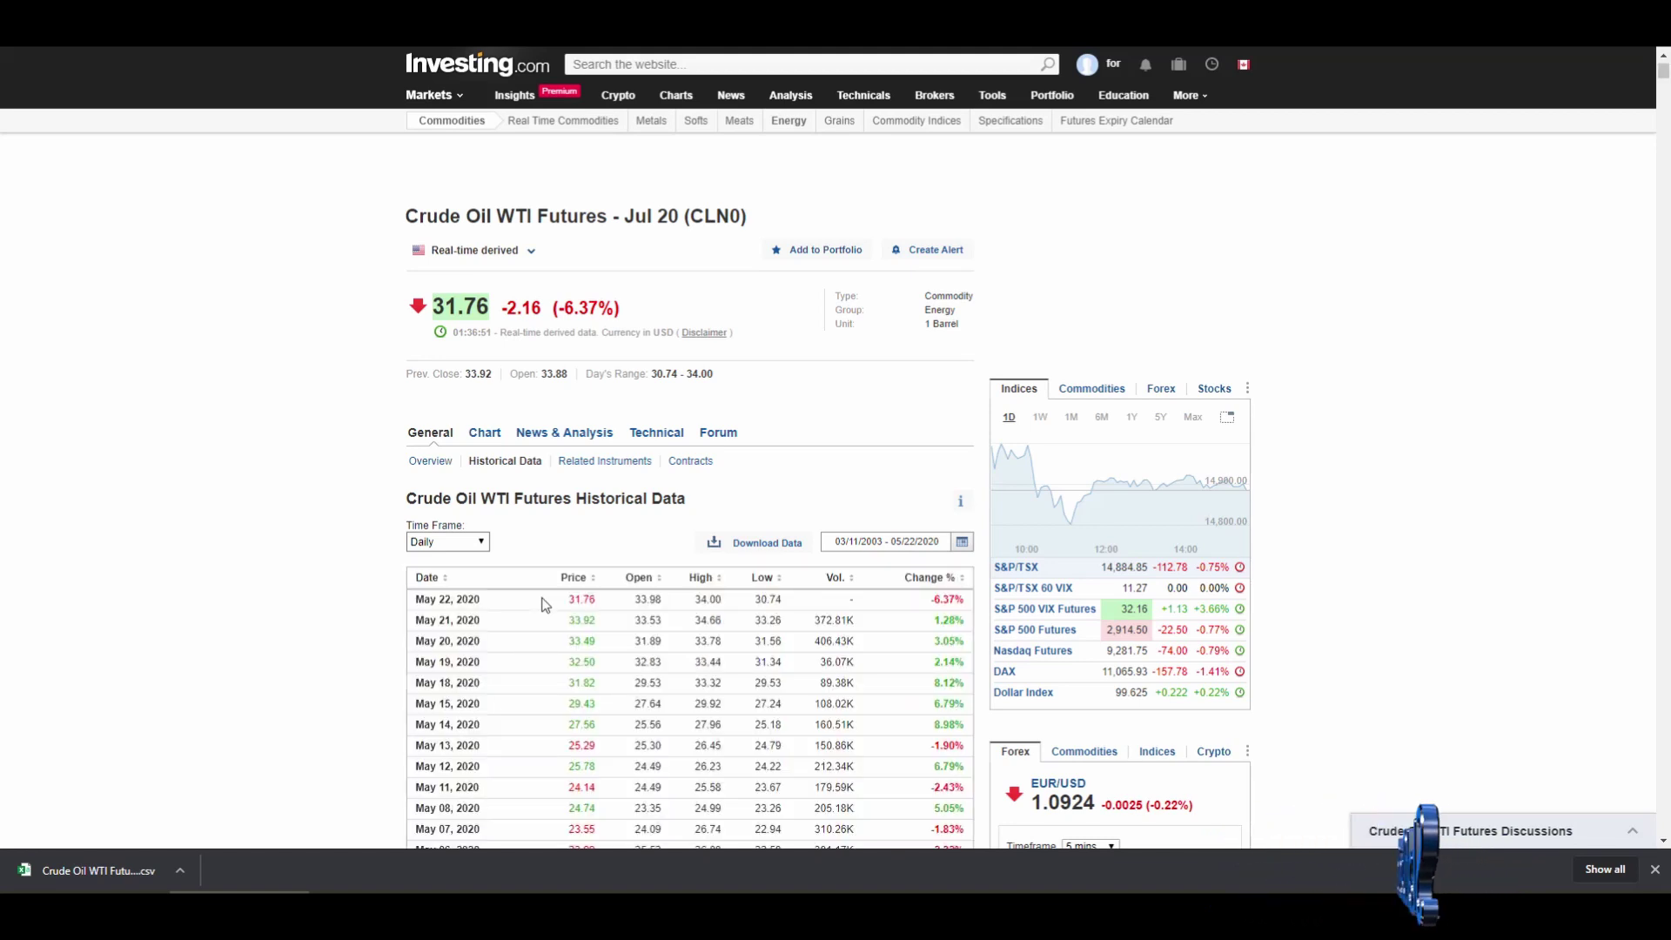
{"action": "left_click", "coordinate": [744, 548]}
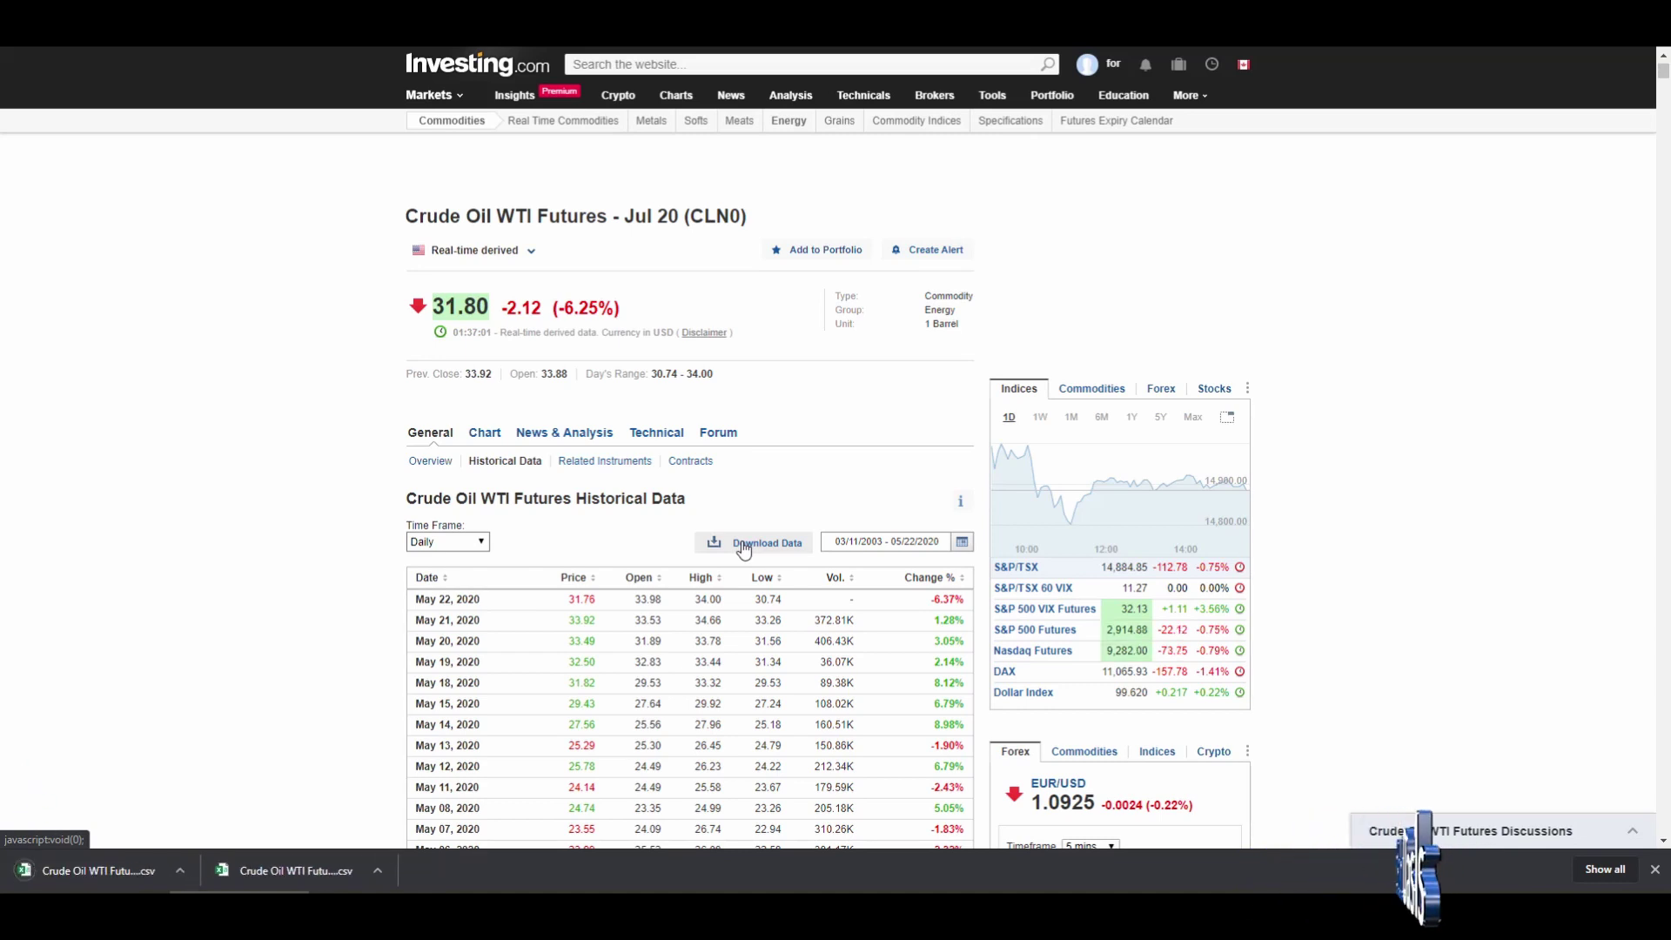
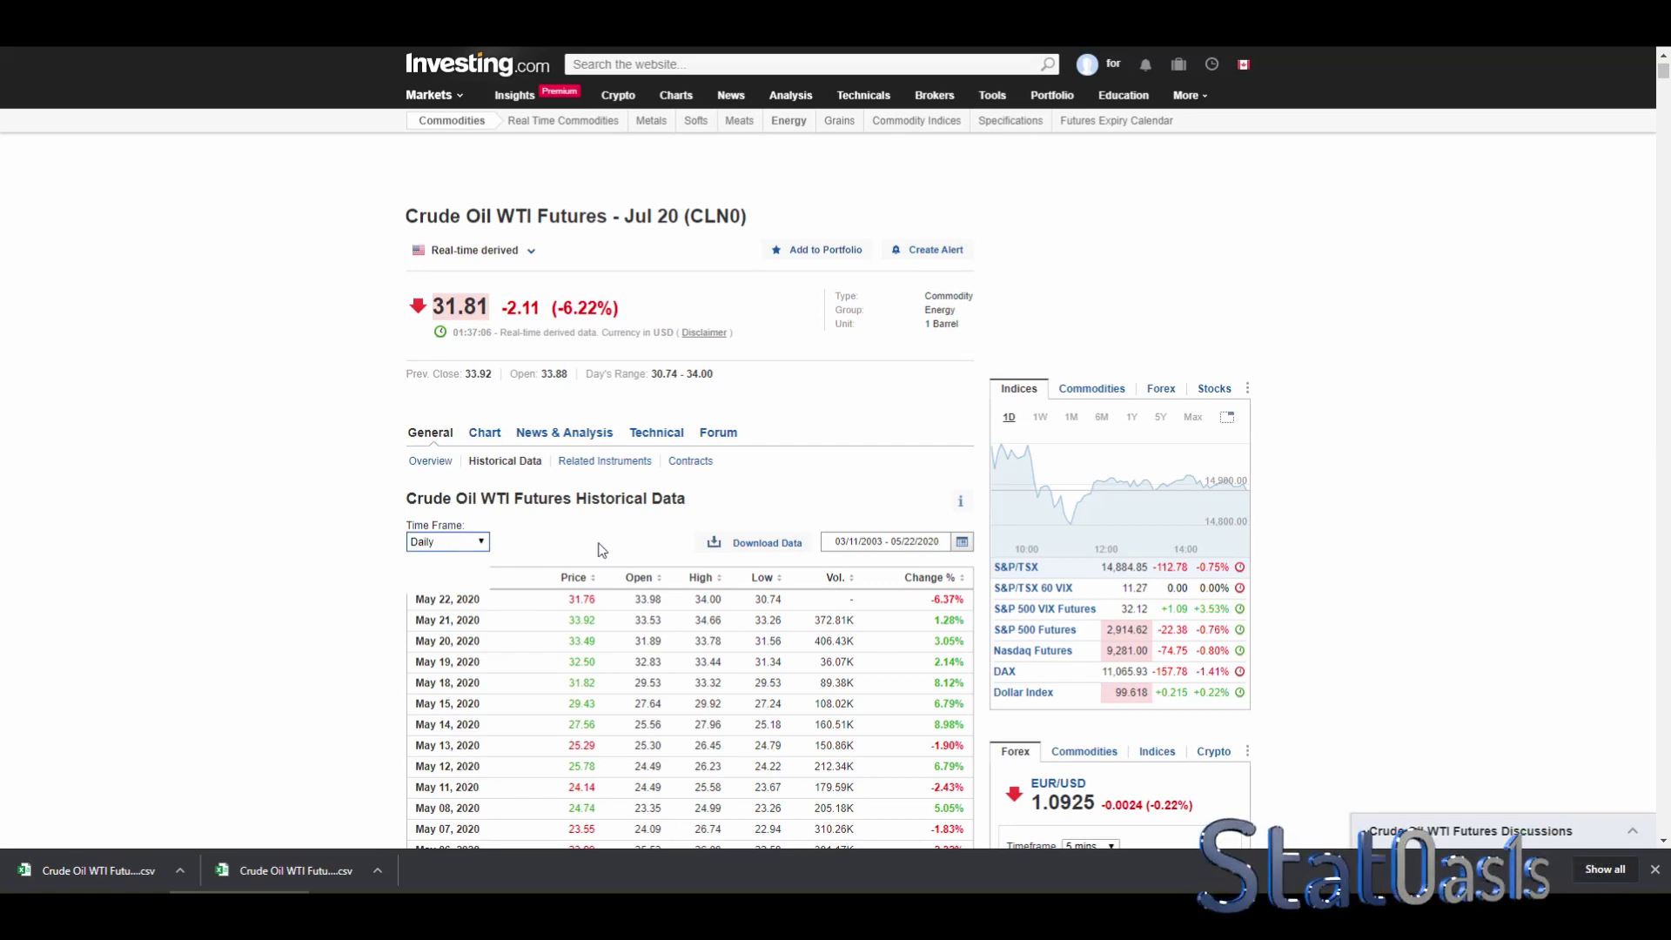
{"action": "left_click", "coordinate": [480, 543]}
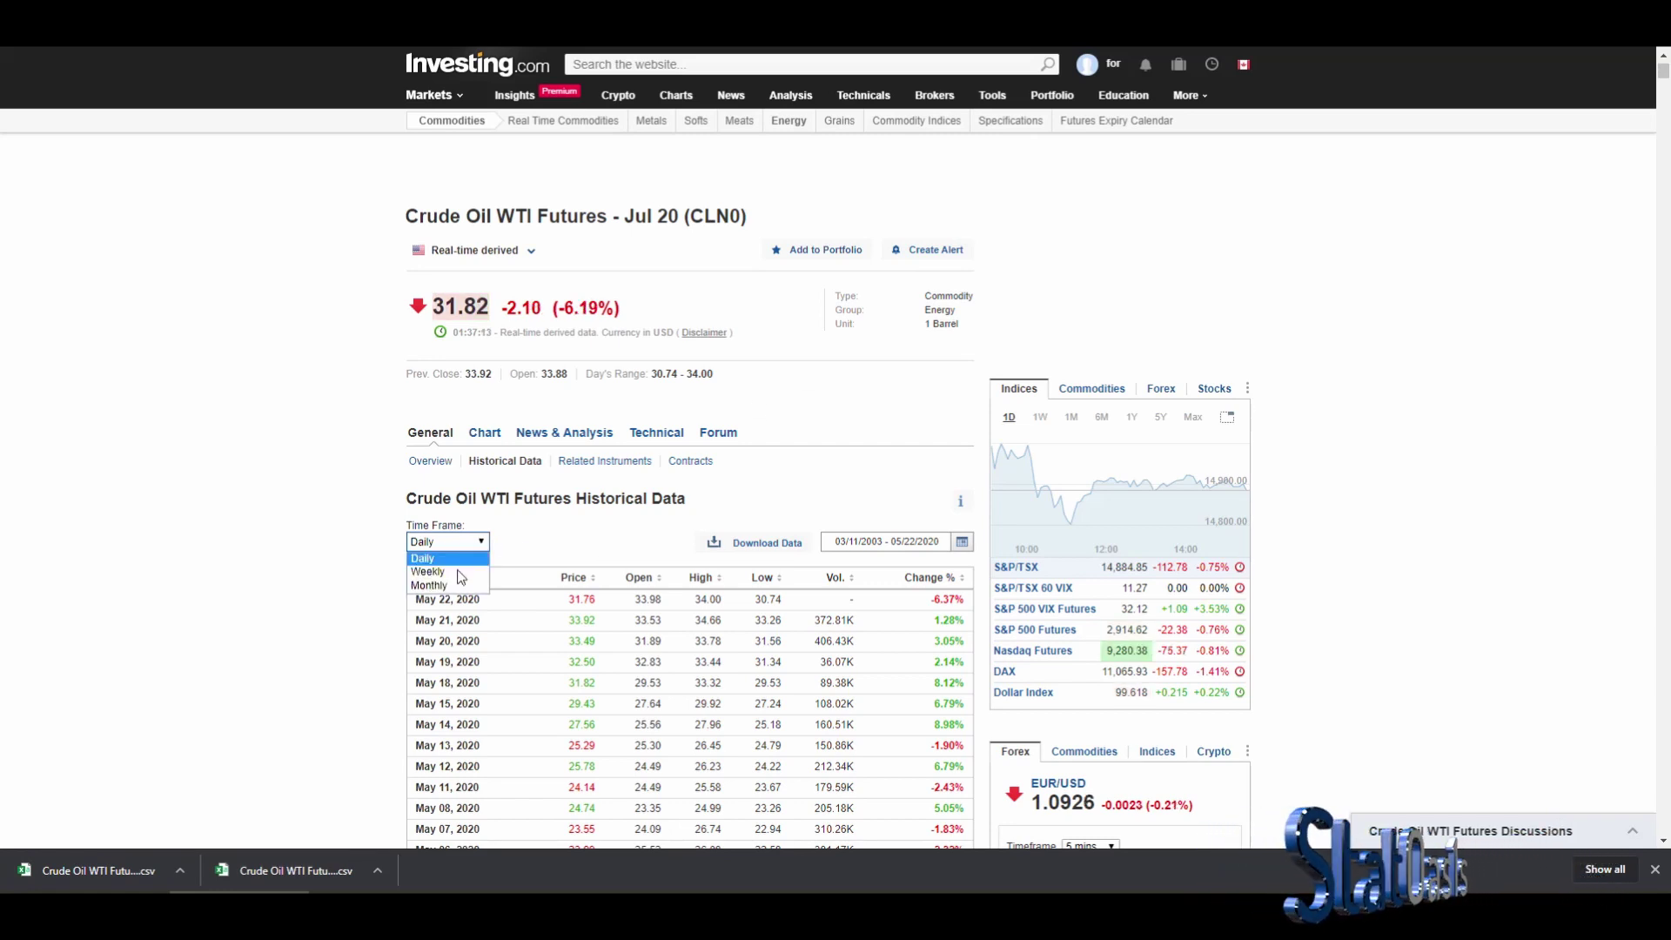
{"action": "left_click", "coordinate": [554, 541]}
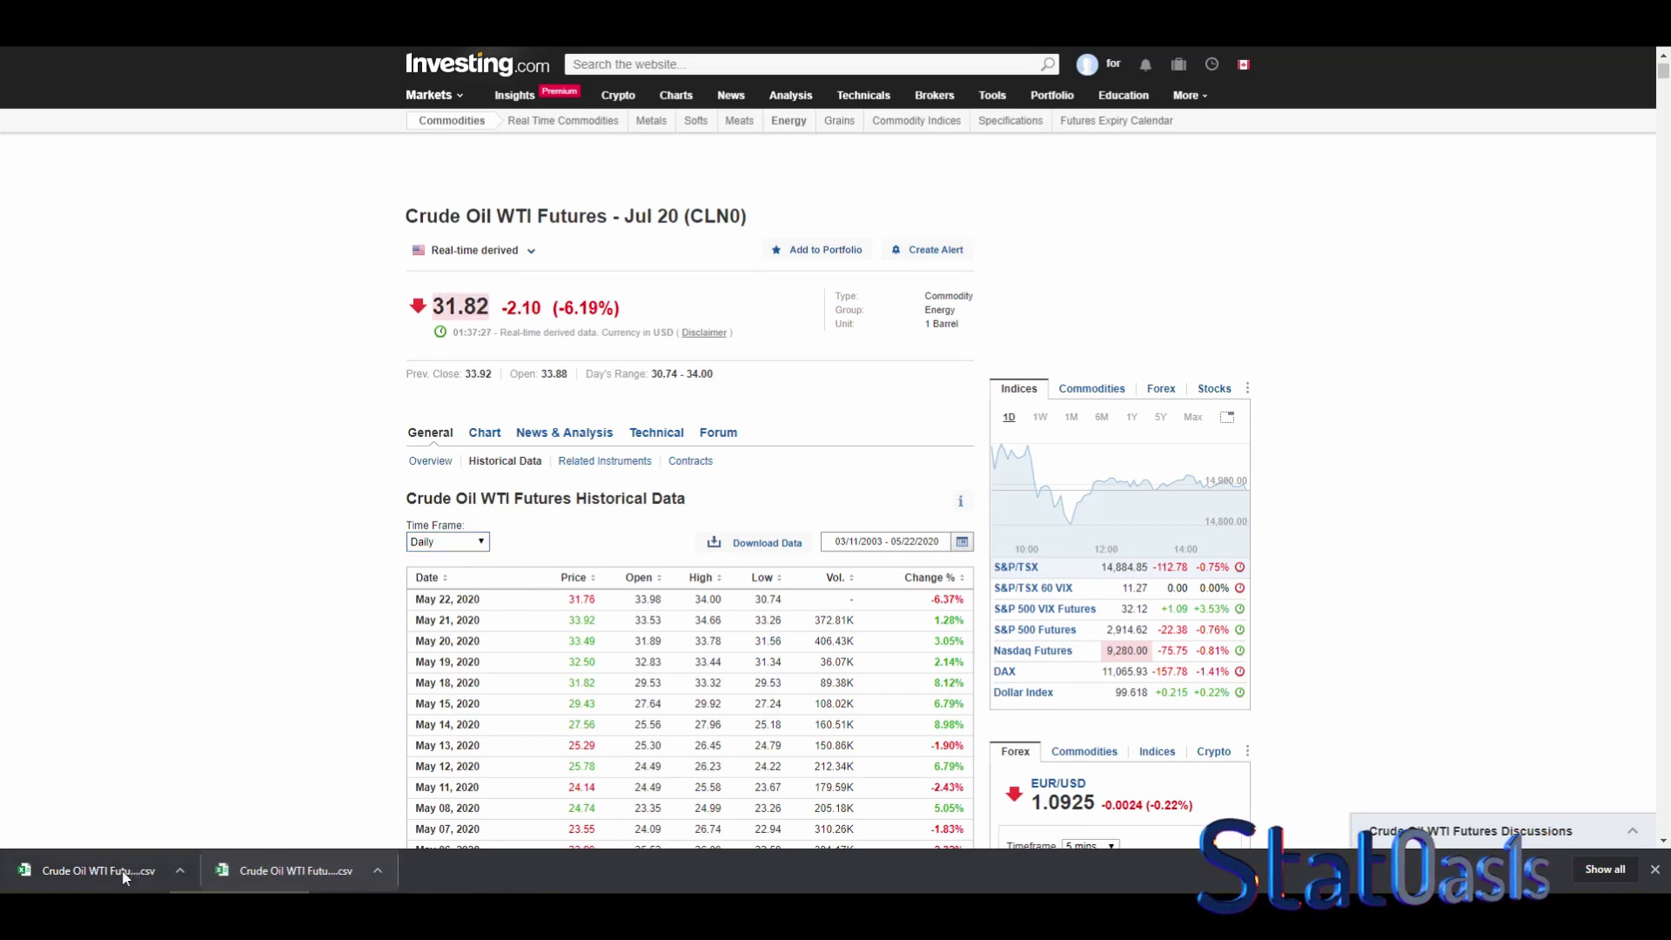
Step: Open the downloaded Crude Oil WTI CSV with the older price data in Excel and autofit the Date column
{"action": "left_click", "coordinate": [296, 870]}
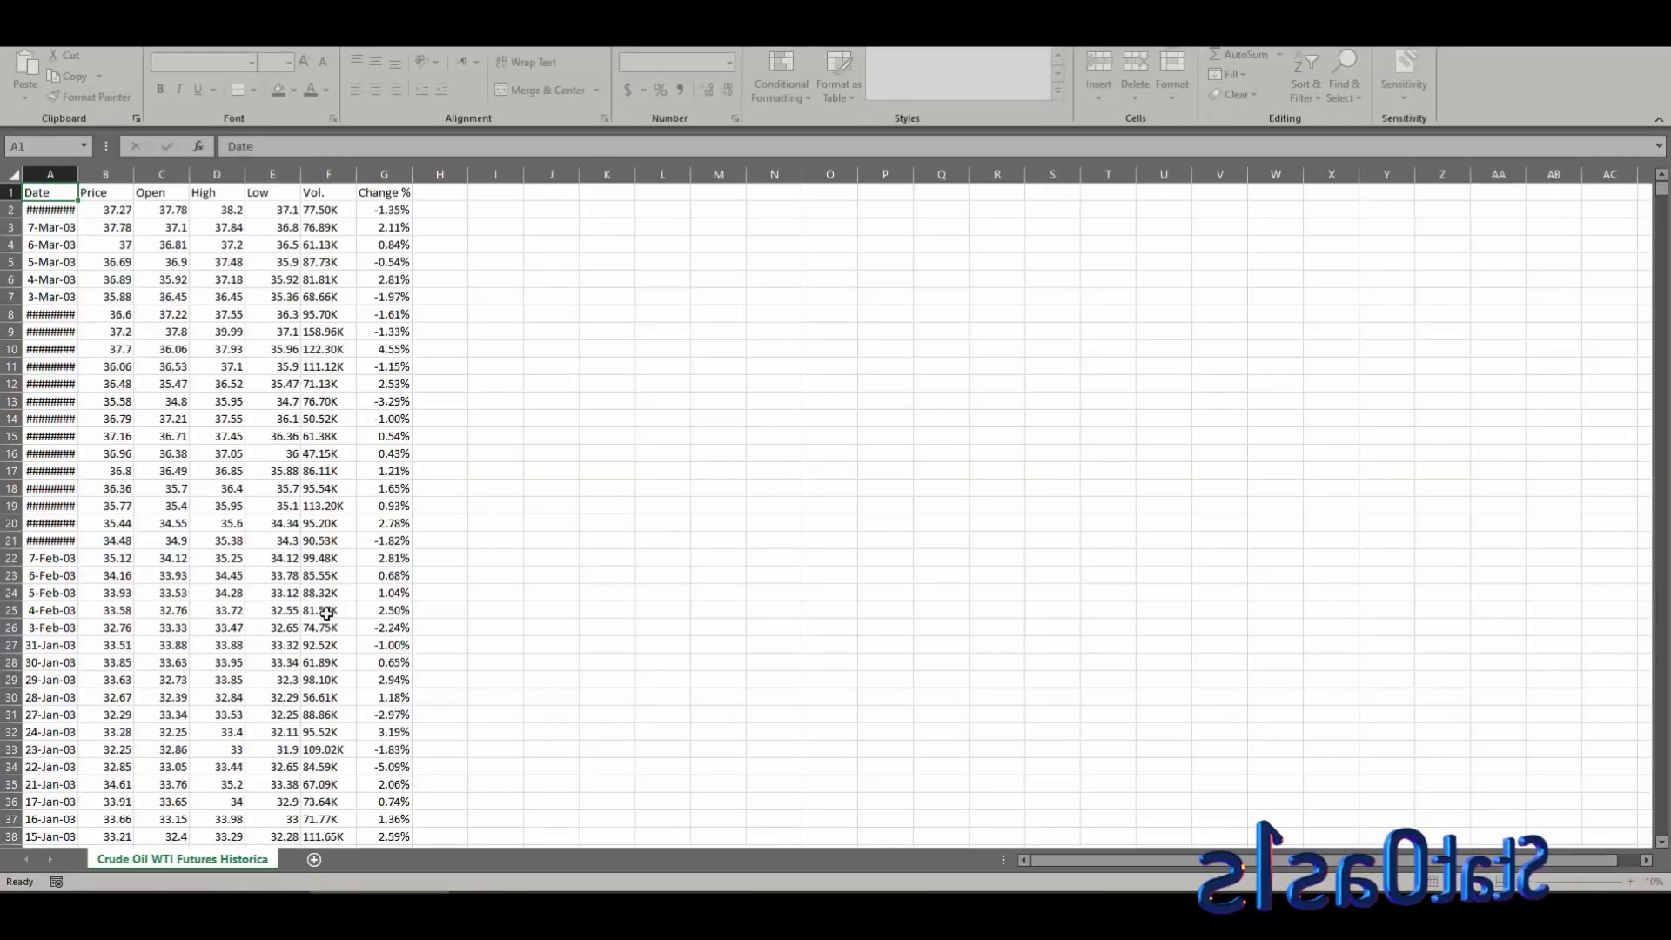
{"action": "double_click", "coordinate": [78, 174]}
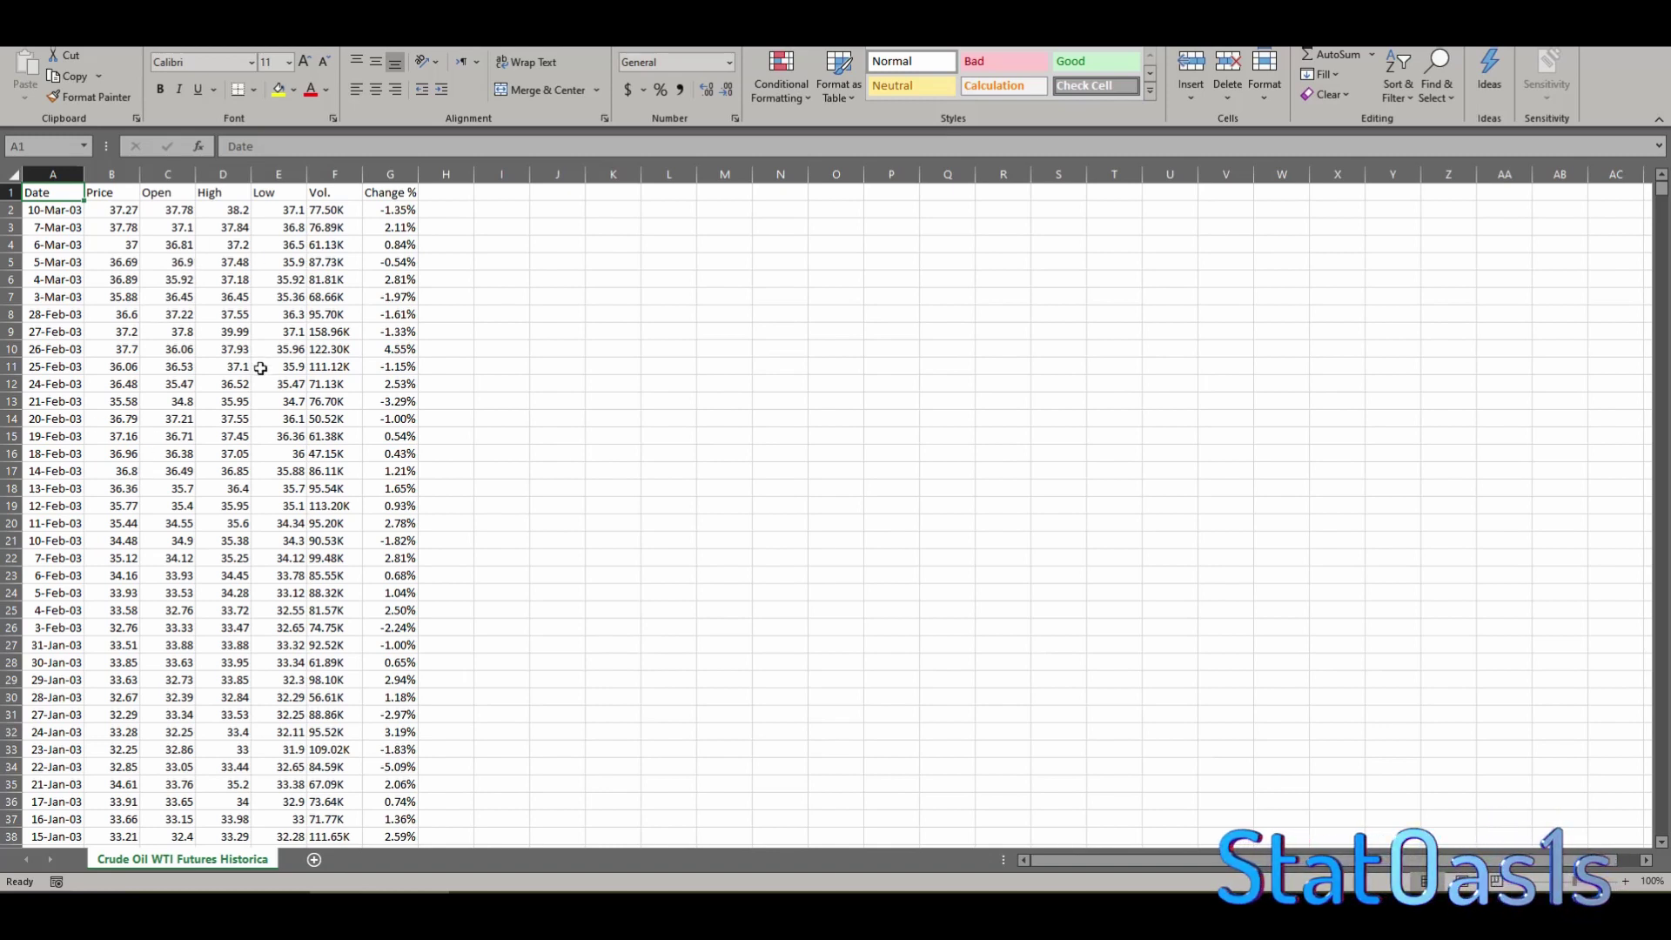
{"action": "left_click", "coordinate": [349, 214]}
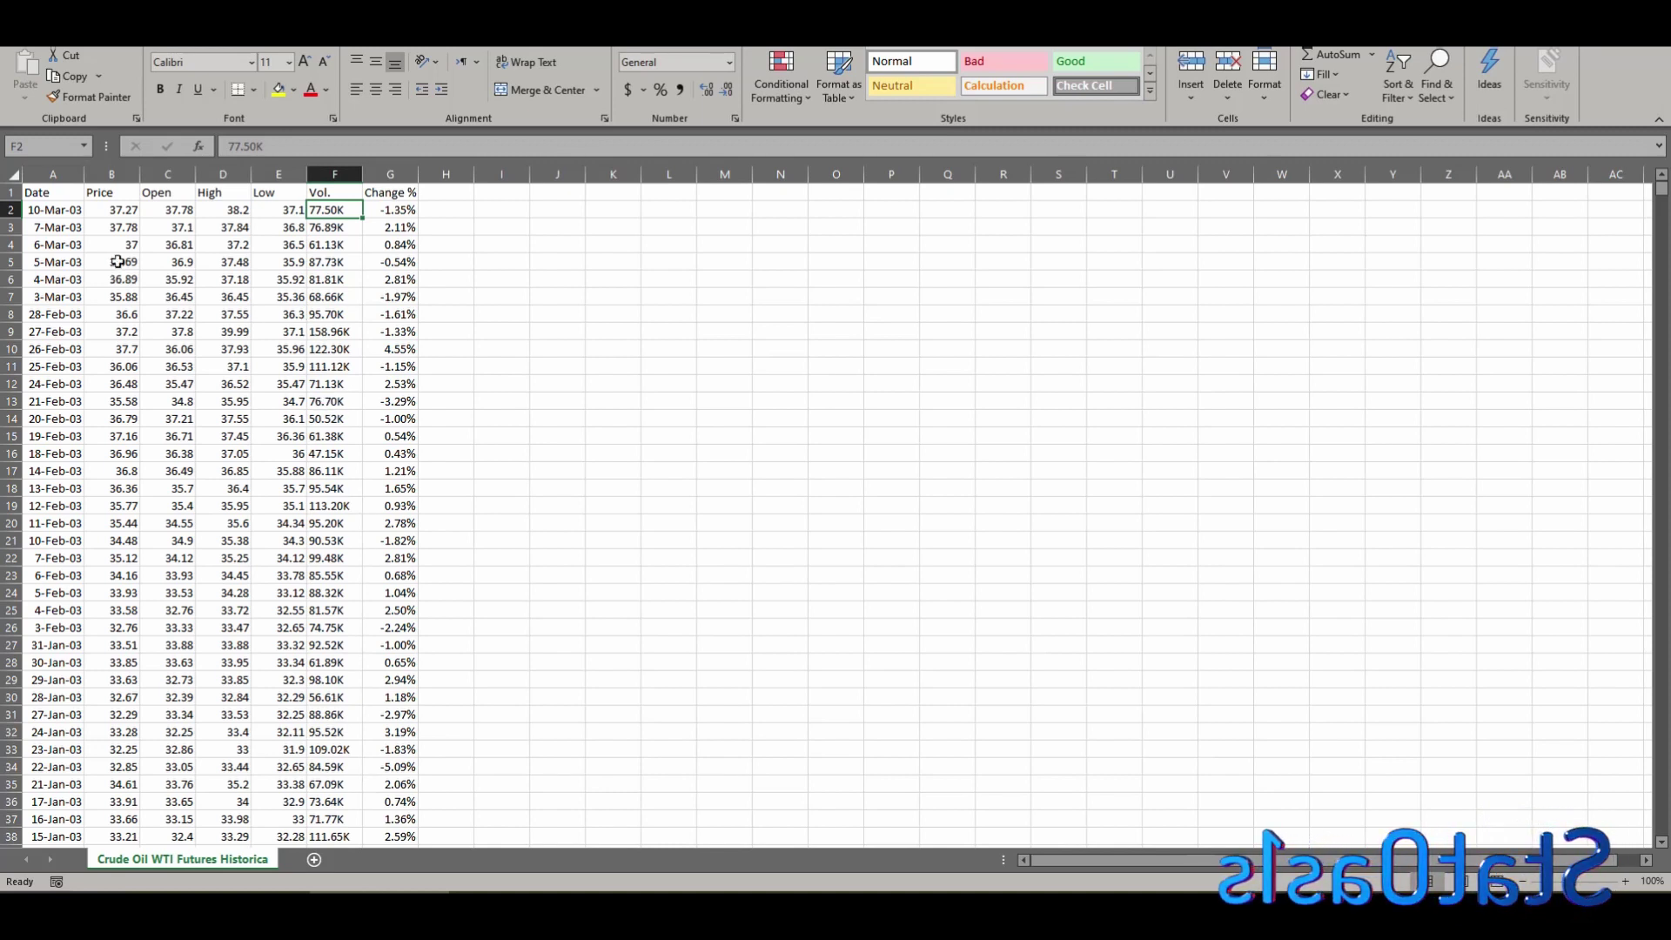
Step: Format the Date column as Short Date and apply the Comma style to the Price, Open, High and Low columns
{"action": "left_click", "coordinate": [55, 212]}
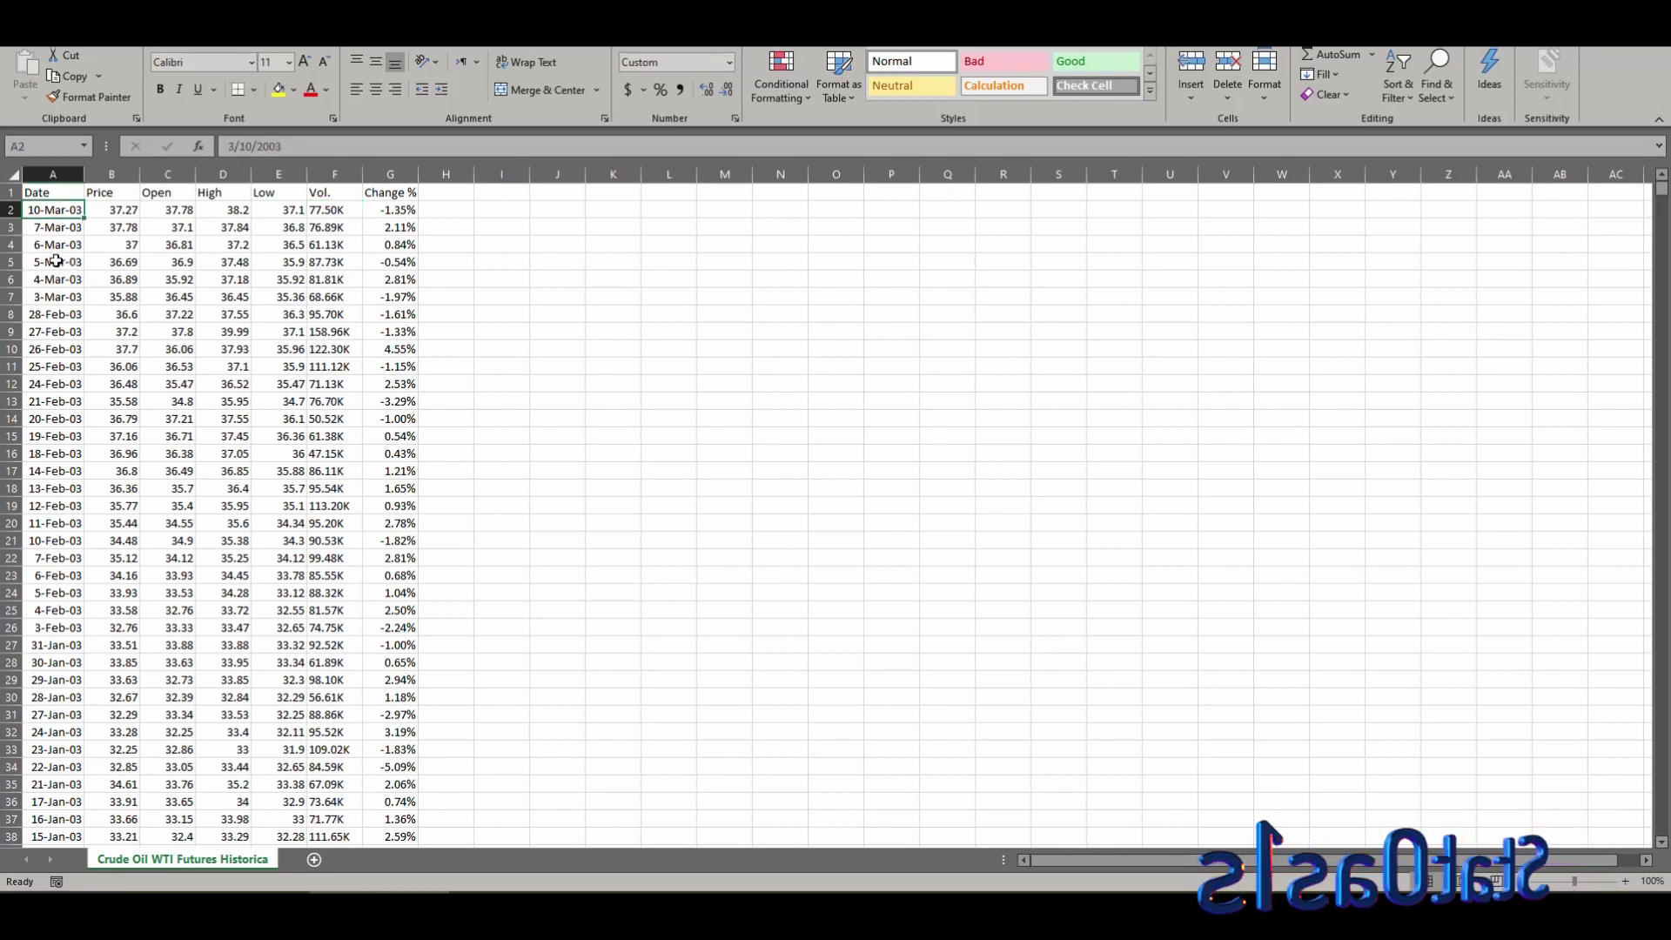
{"action": "left_click", "coordinate": [50, 176]}
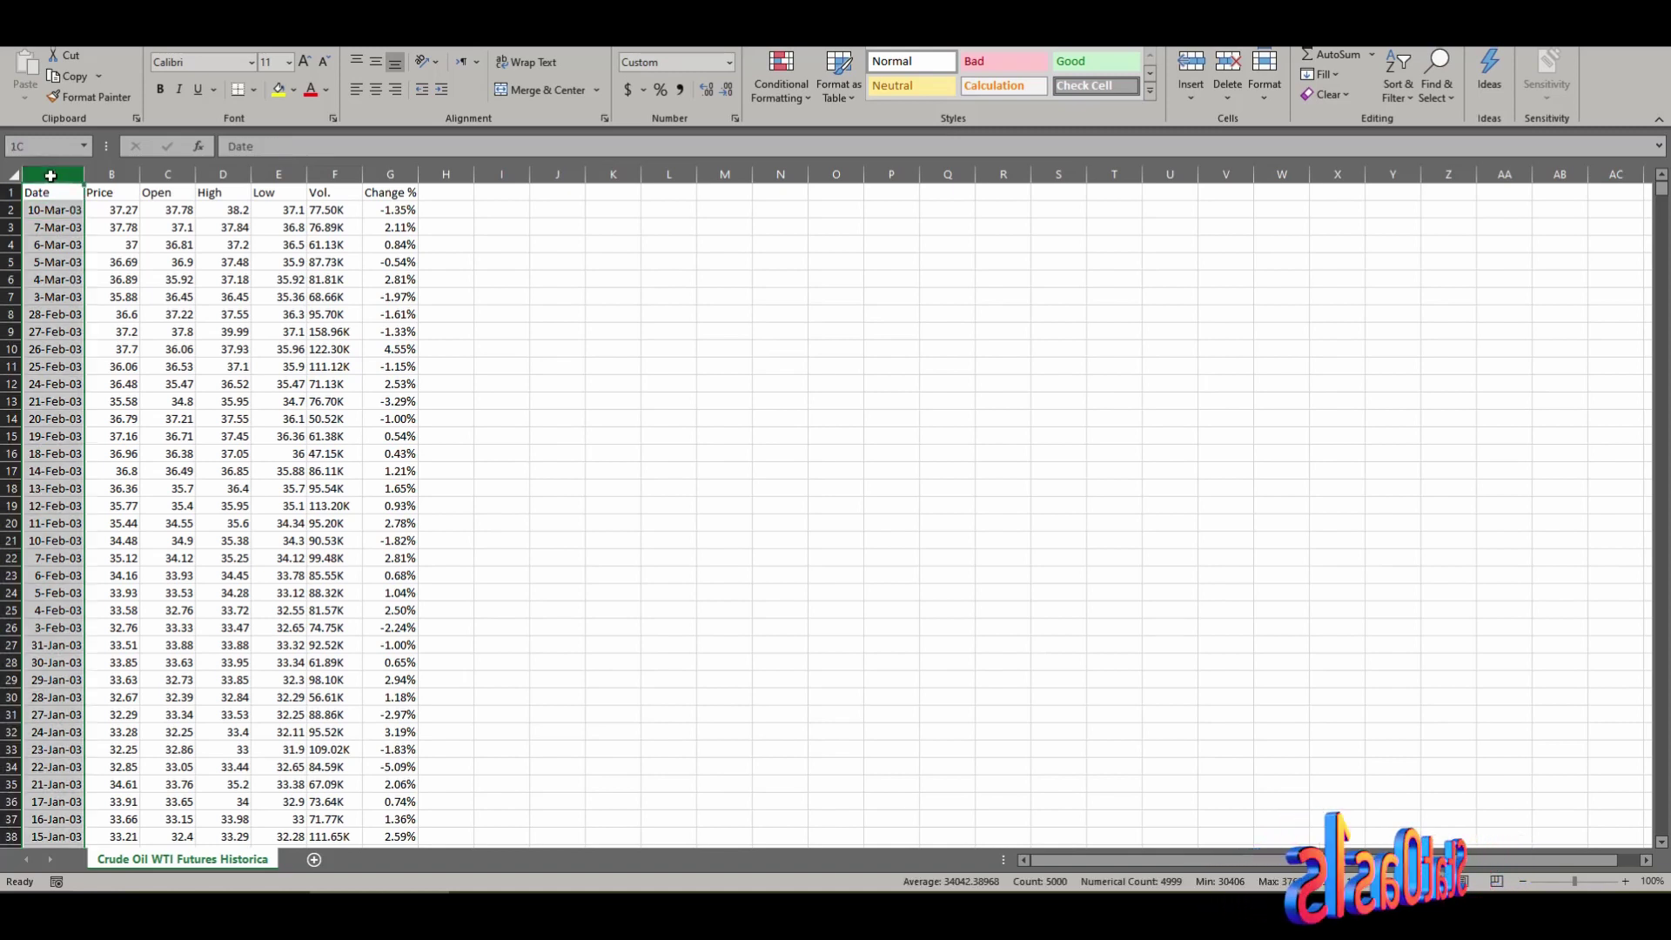
{"action": "left_click", "coordinate": [729, 63]}
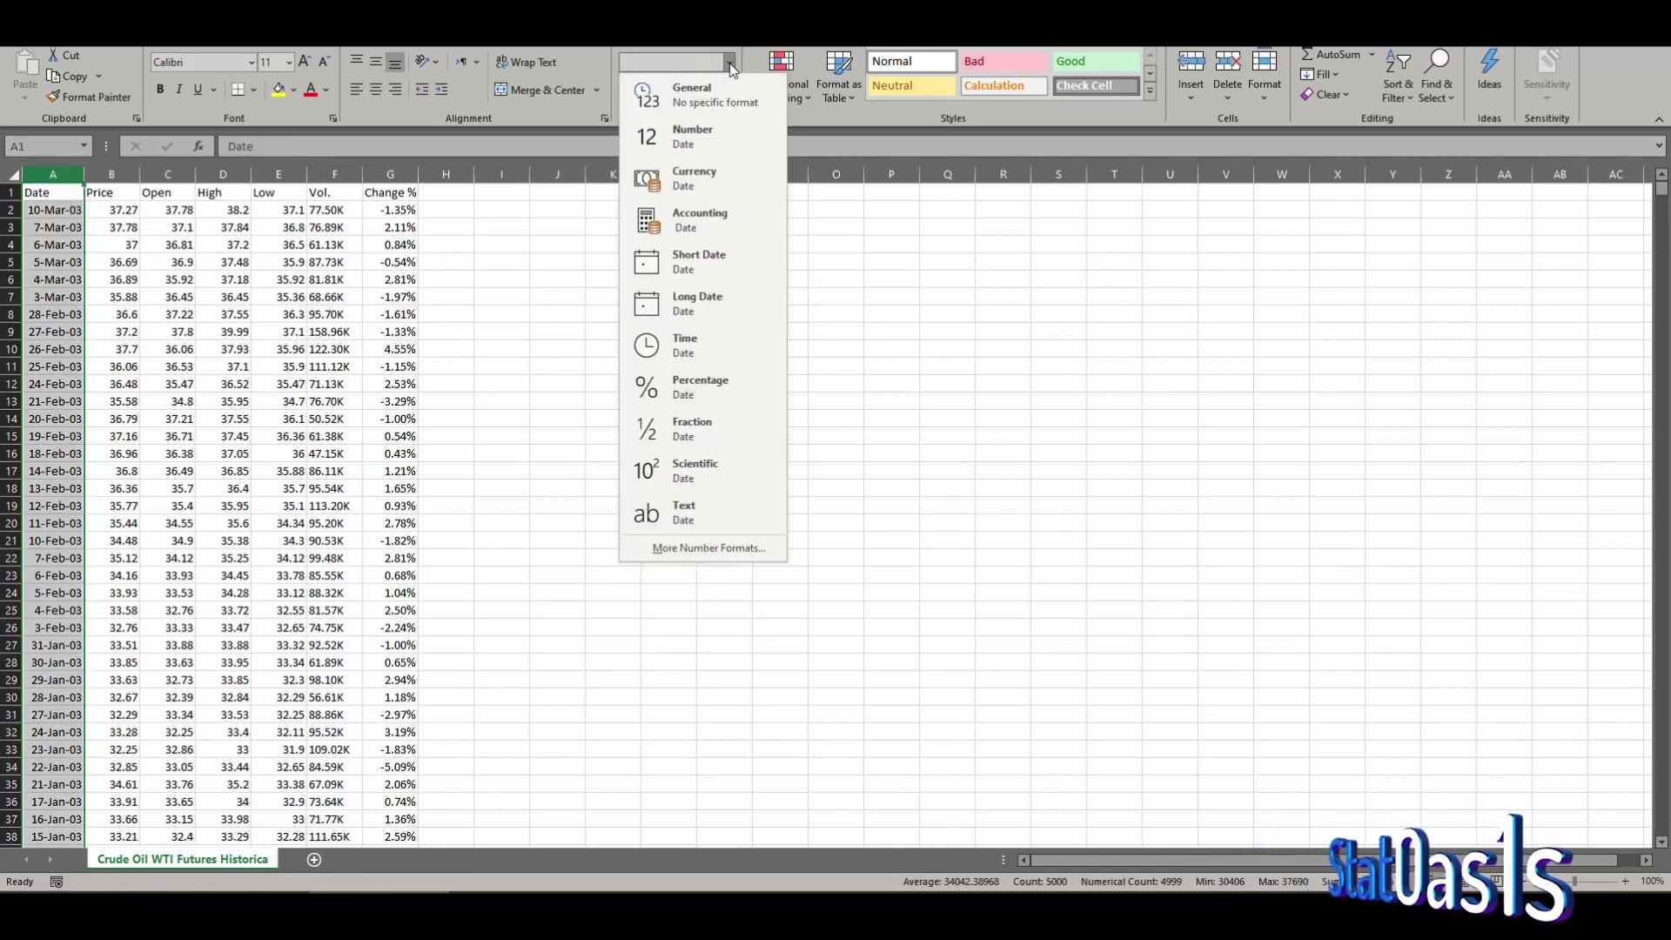
{"action": "left_click", "coordinate": [717, 256]}
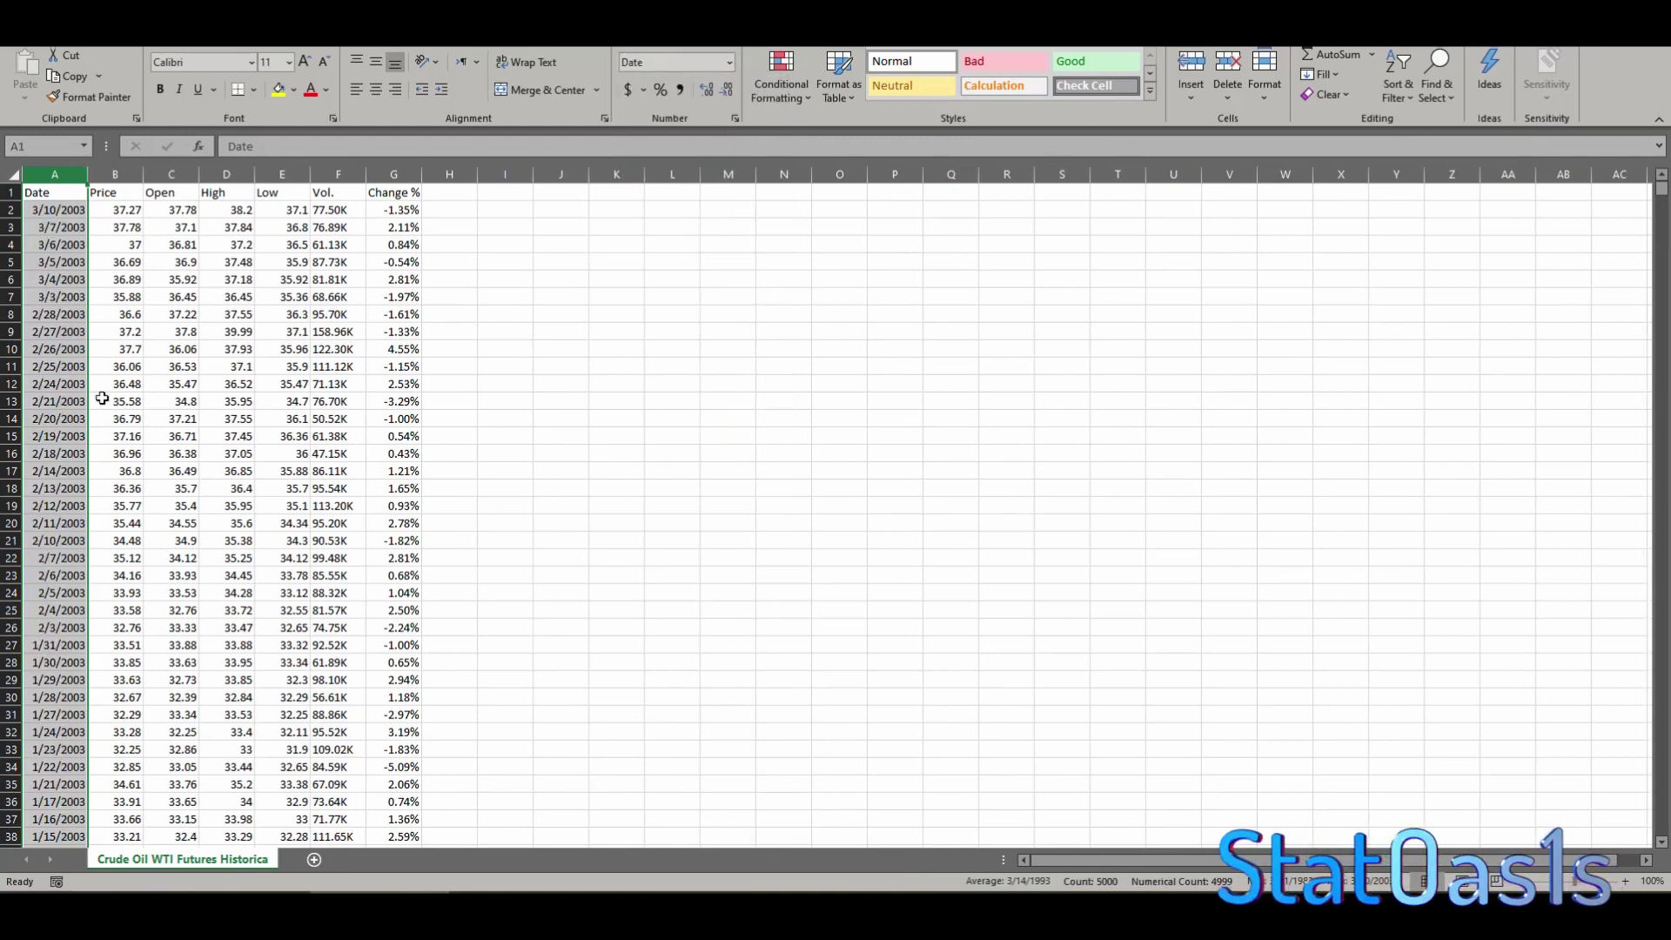
{"action": "left_click_drag", "start_coordinate": [127, 173], "coordinate": [276, 173]}
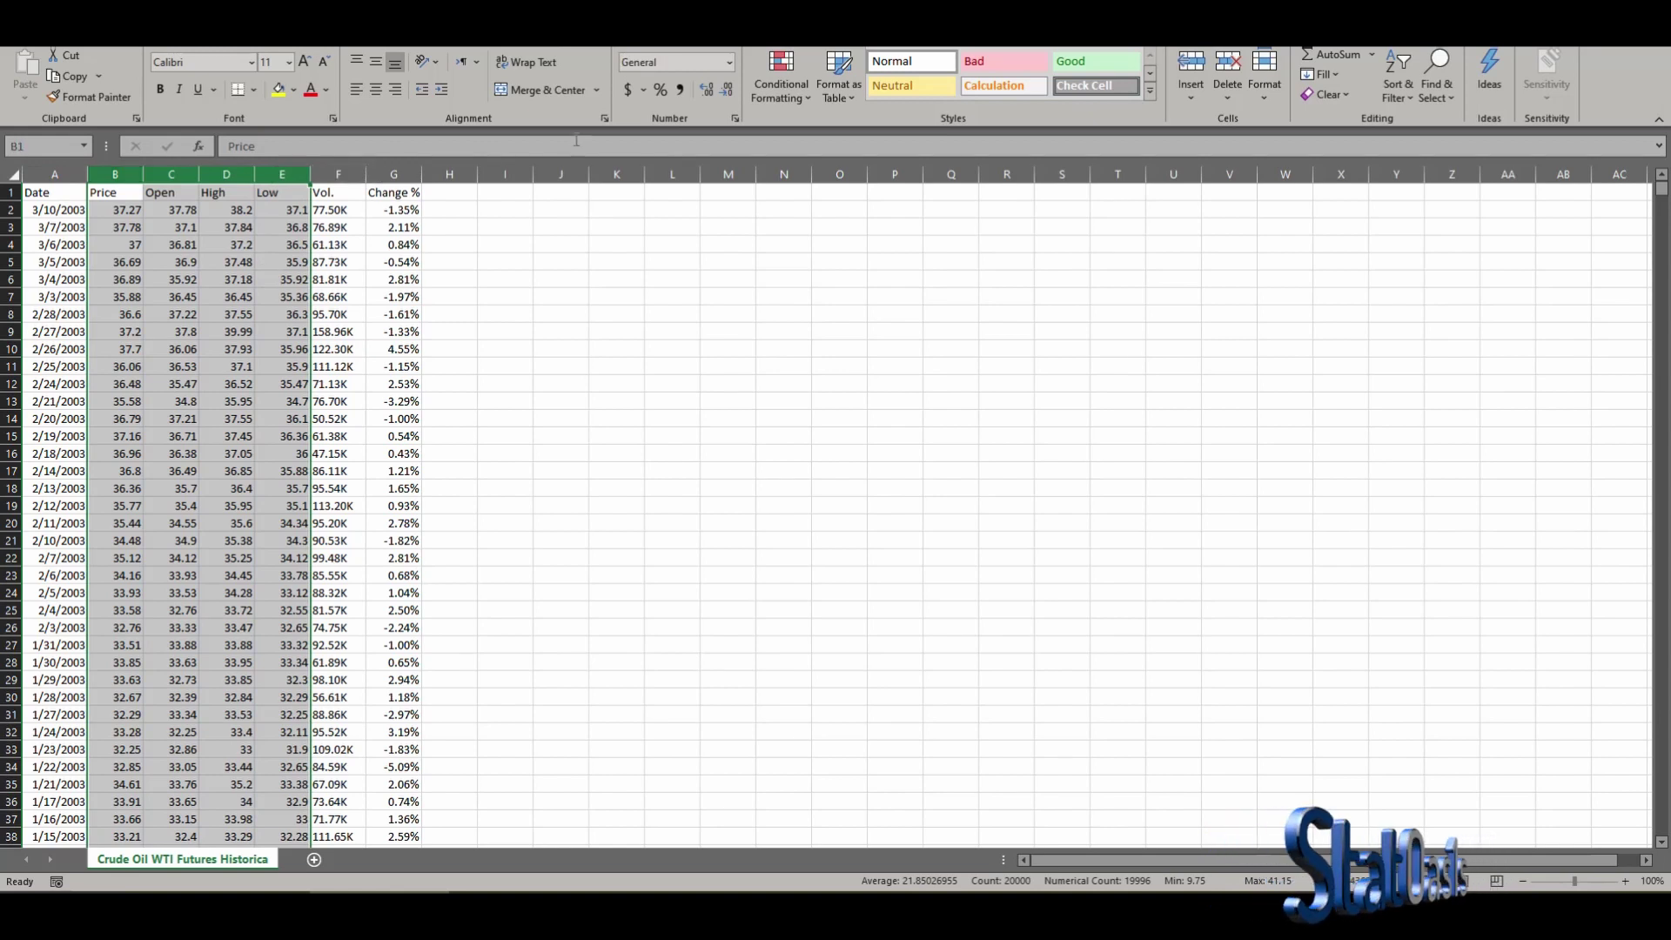
{"action": "left_click", "coordinate": [681, 90]}
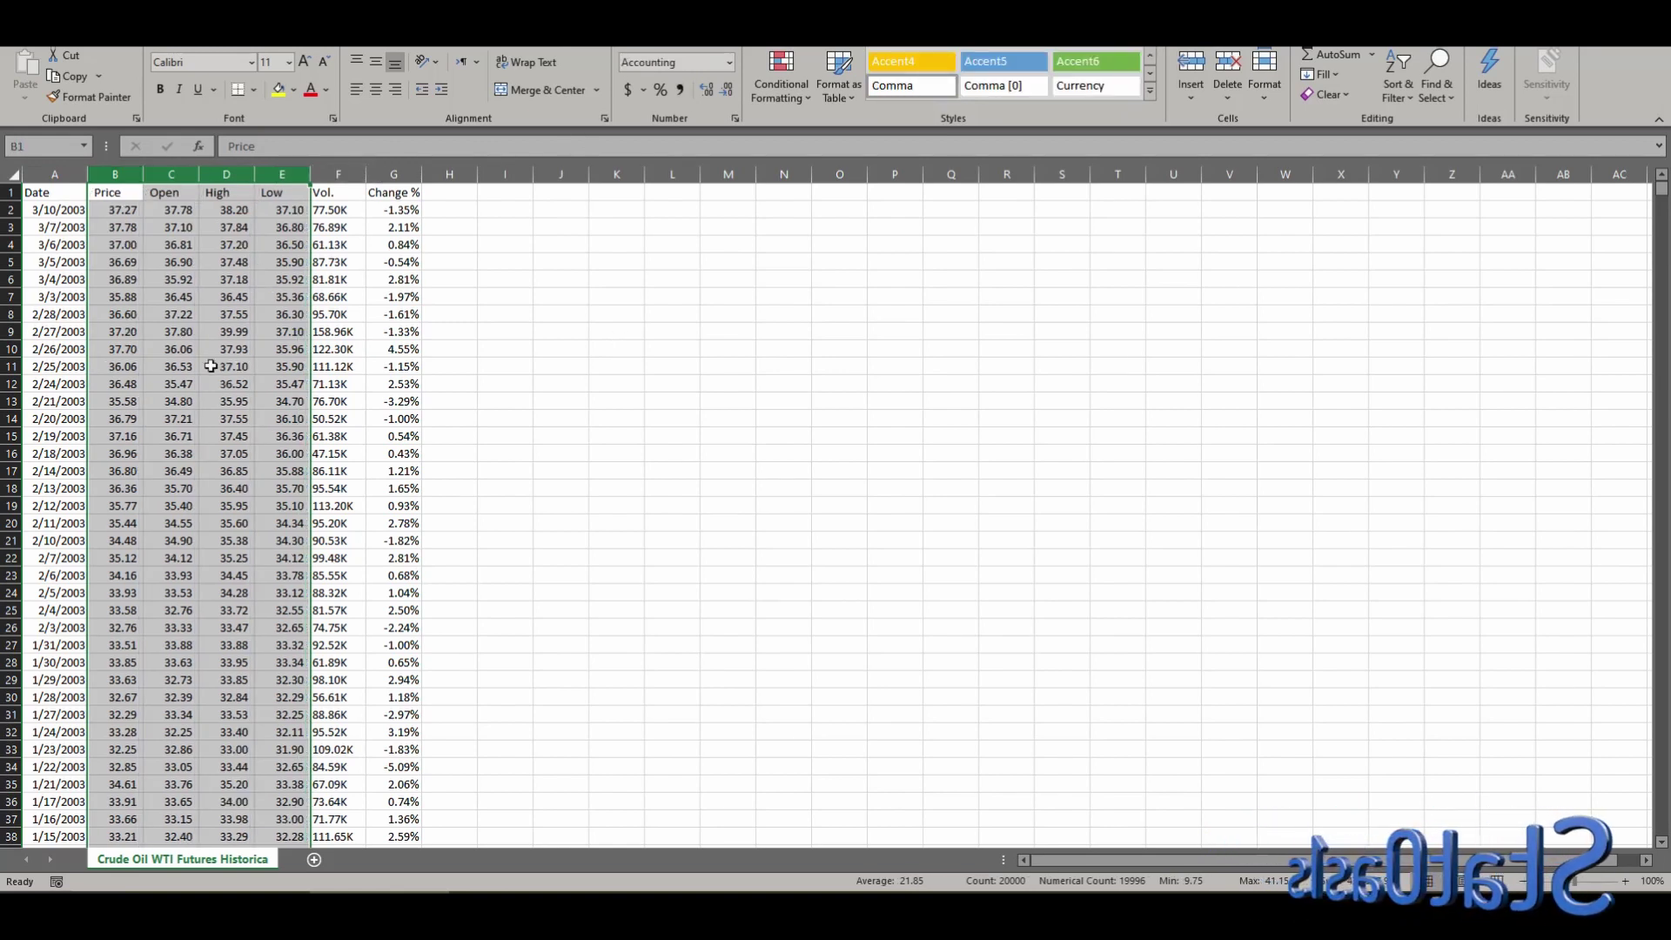
Step: Rename the Price column header in B1 to Close
{"action": "left_click", "coordinate": [124, 190]}
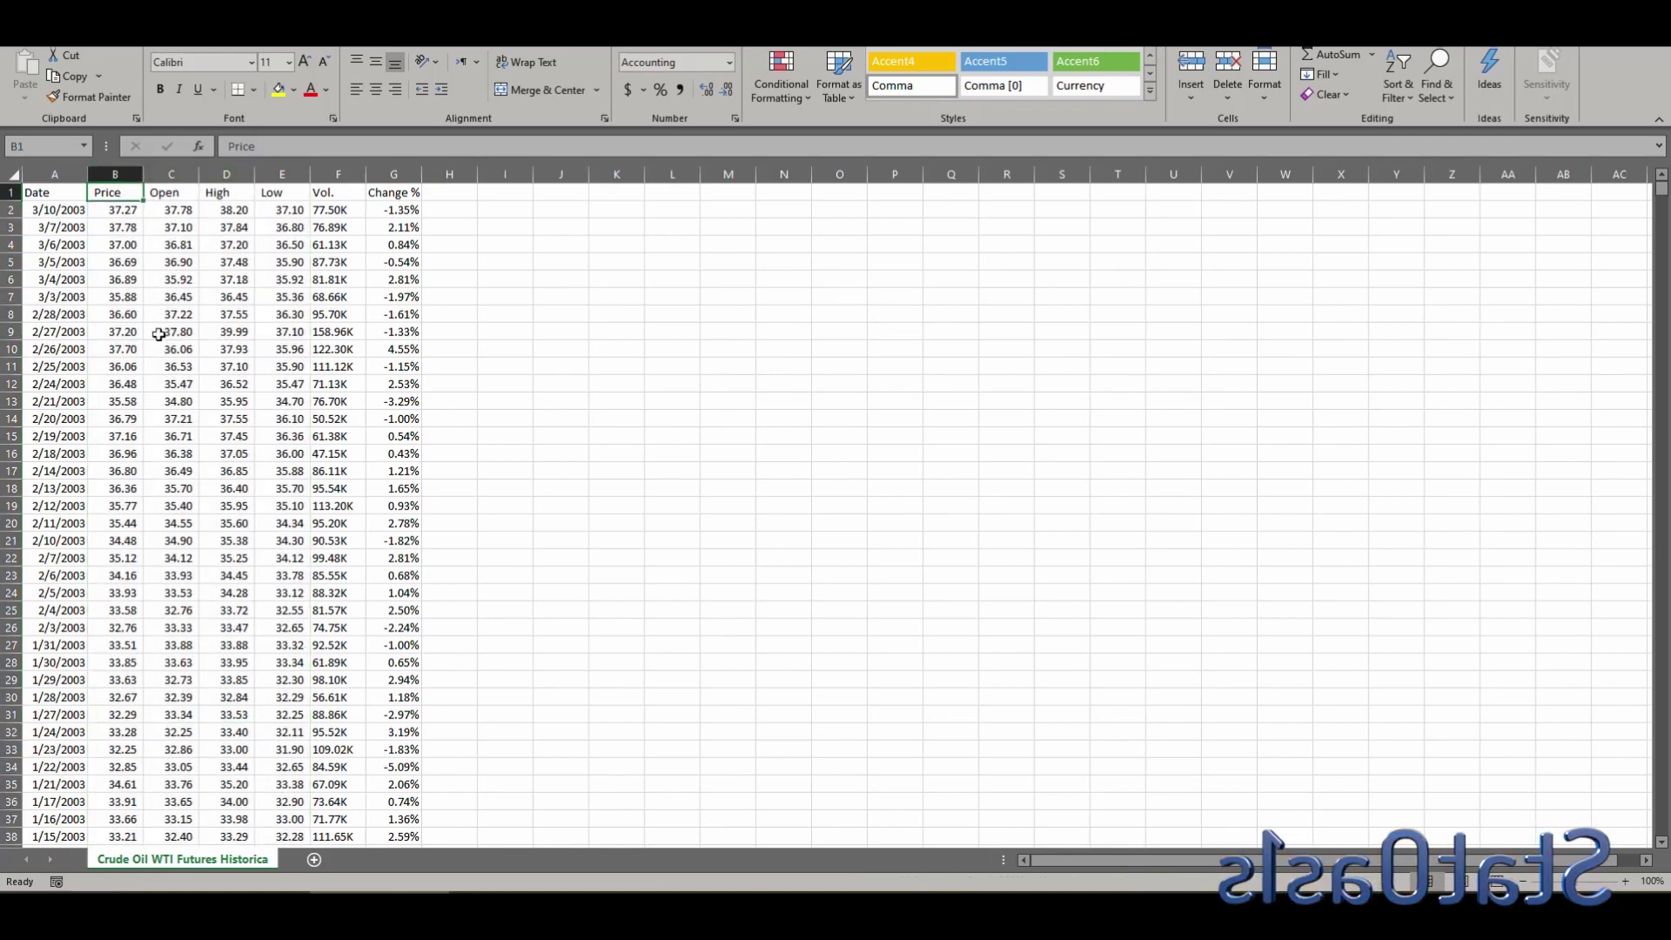
{"action": "type", "text": "Clos"}
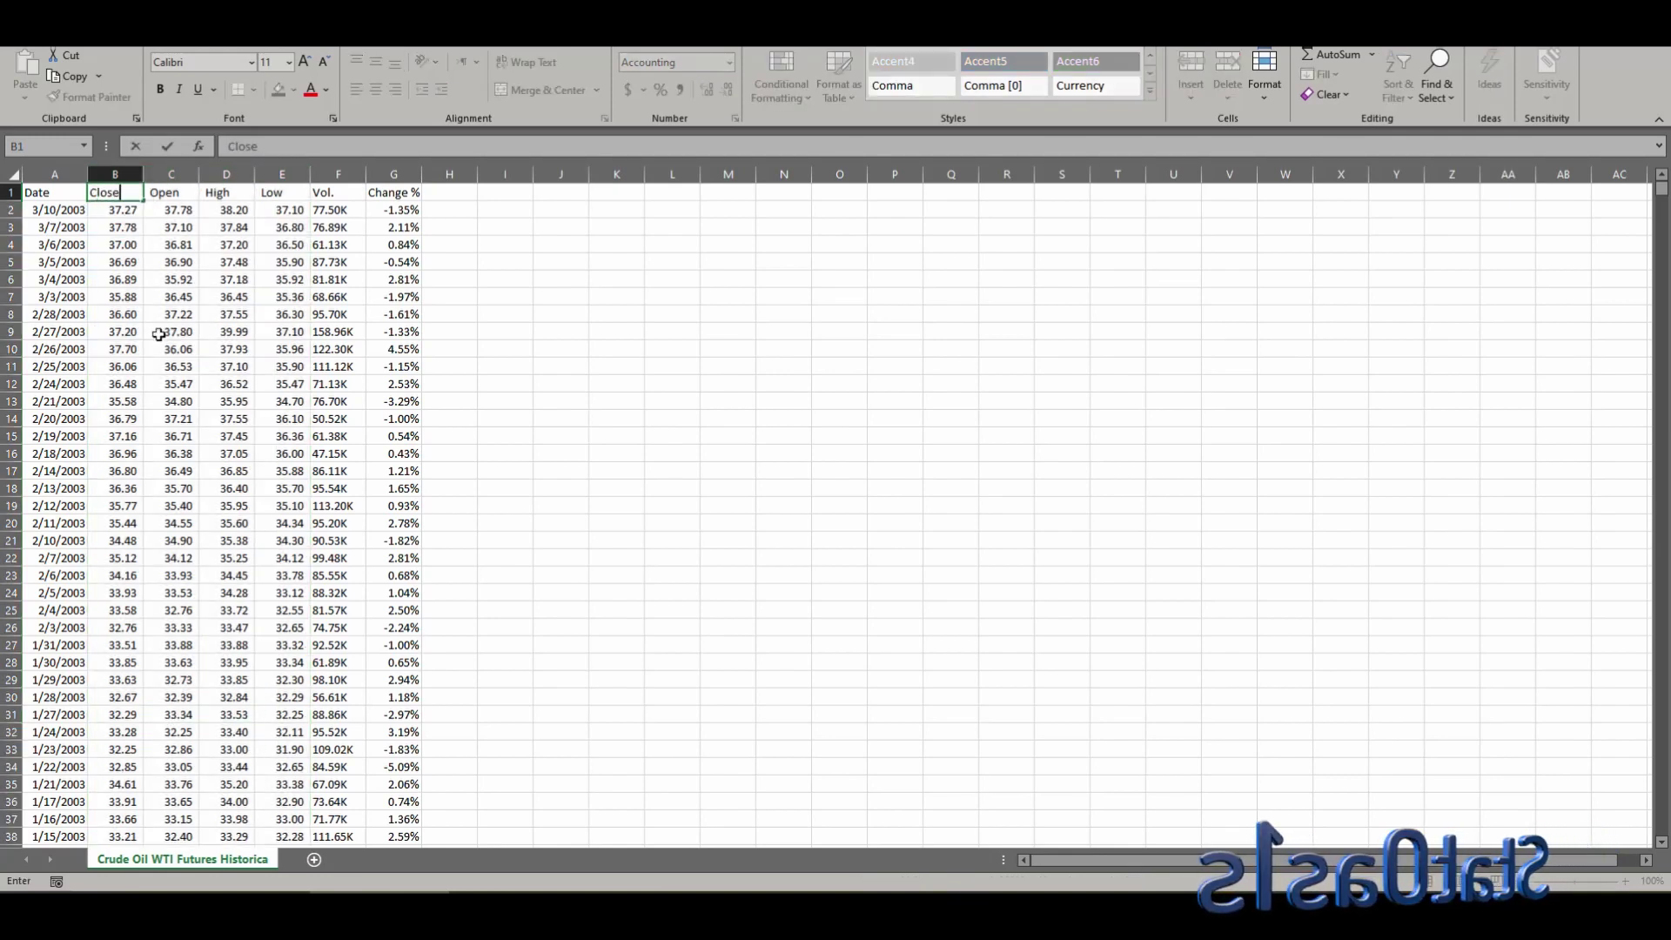
{"action": "type", "text": "e"}
{"action": "key", "text": "Return"}
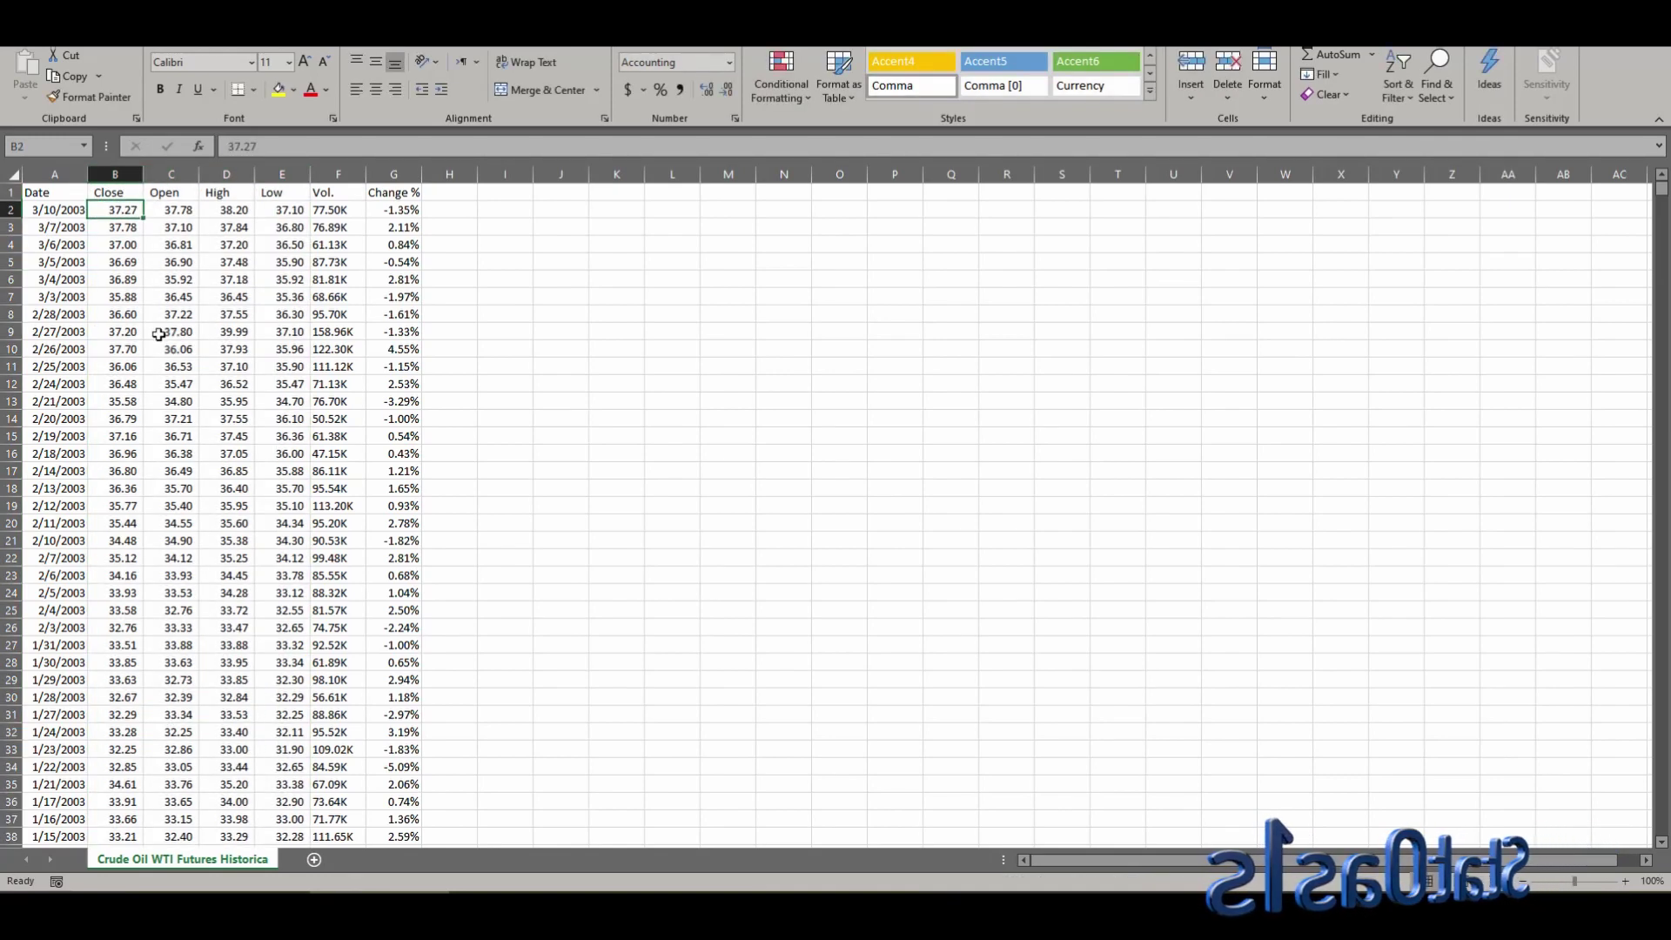
Step: Delete the Change % column from the sheet
{"action": "left_click", "coordinate": [396, 207]}
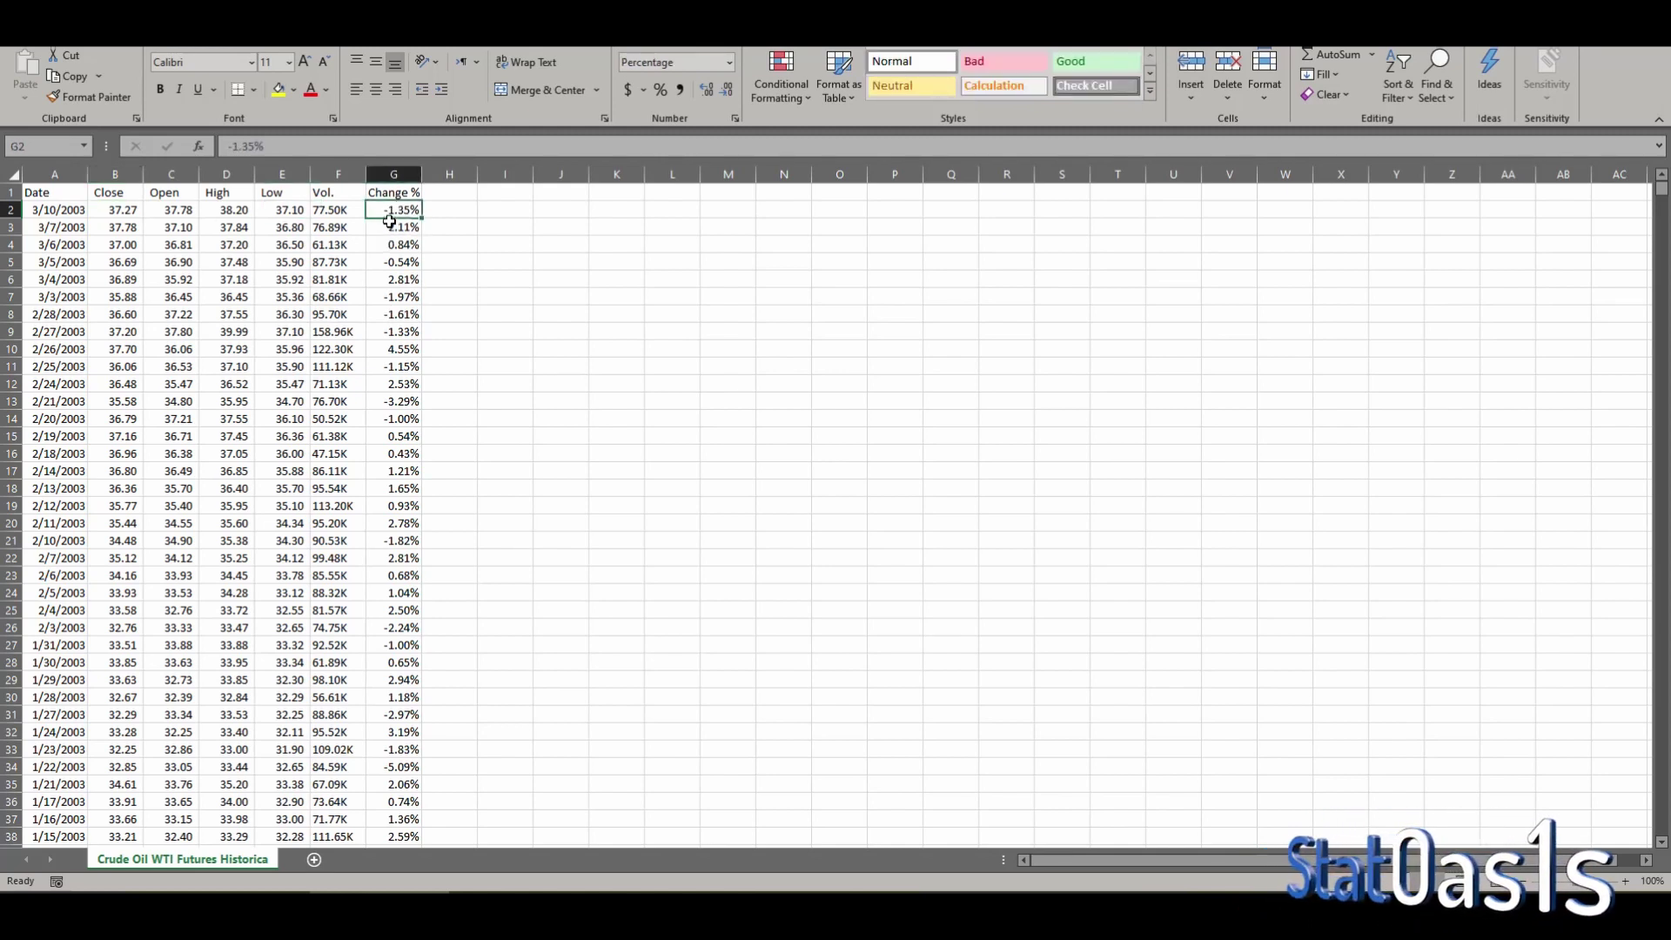
{"action": "left_click", "coordinate": [391, 175]}
{"action": "right_click", "coordinate": [391, 175]}
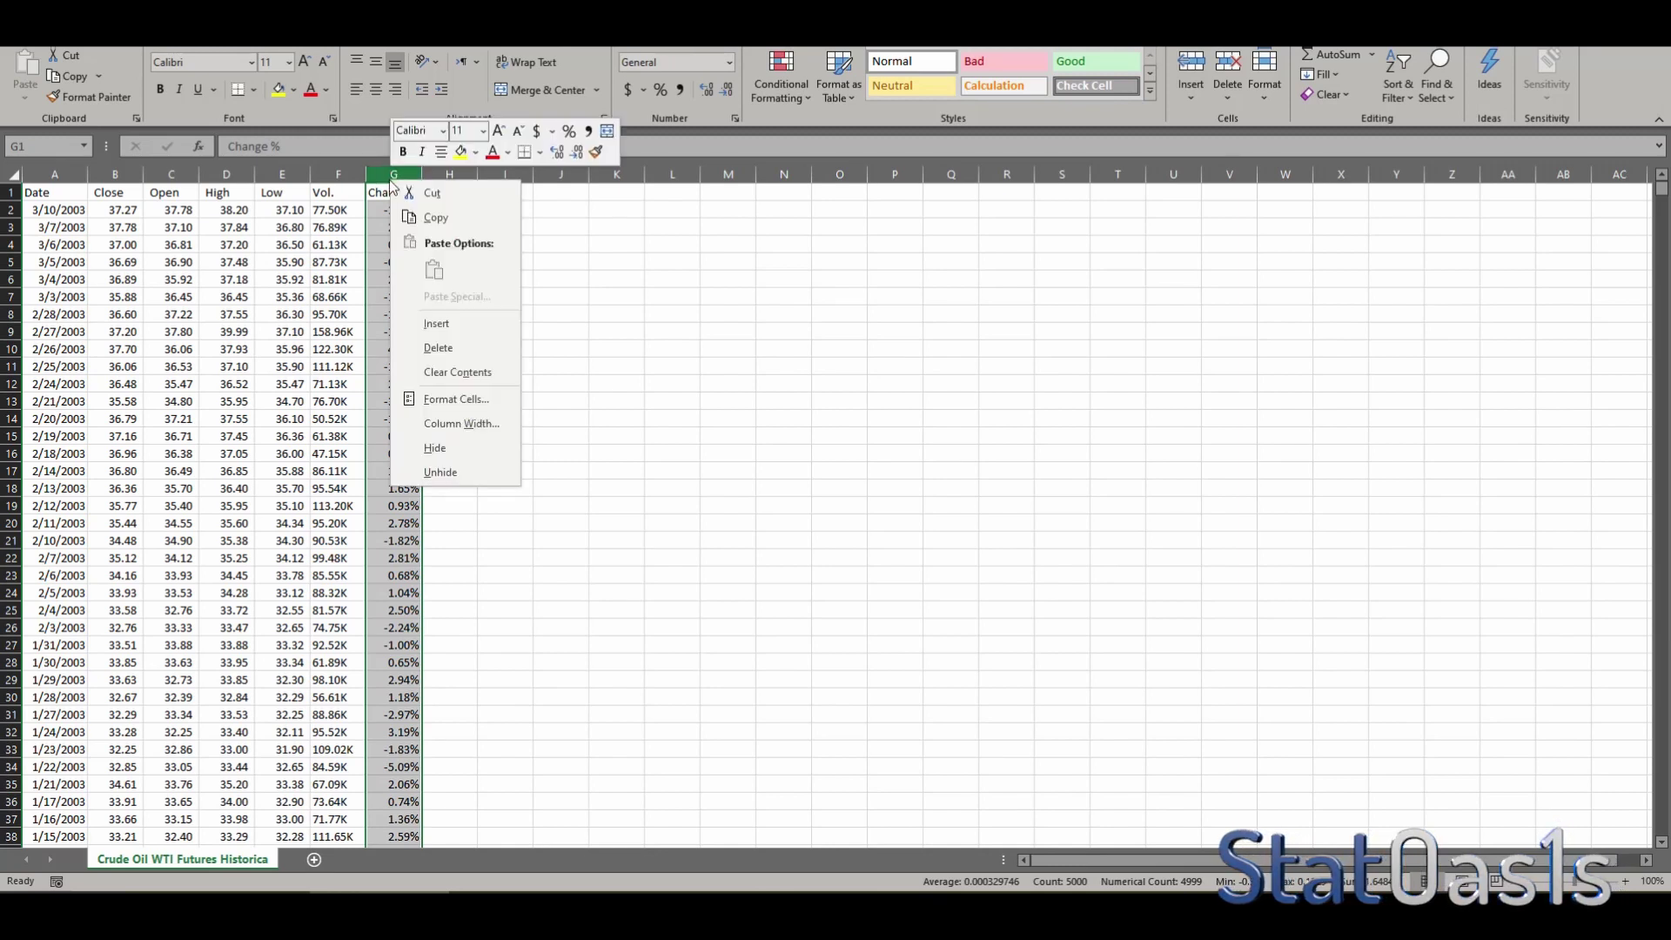
{"action": "left_click", "coordinate": [447, 348]}
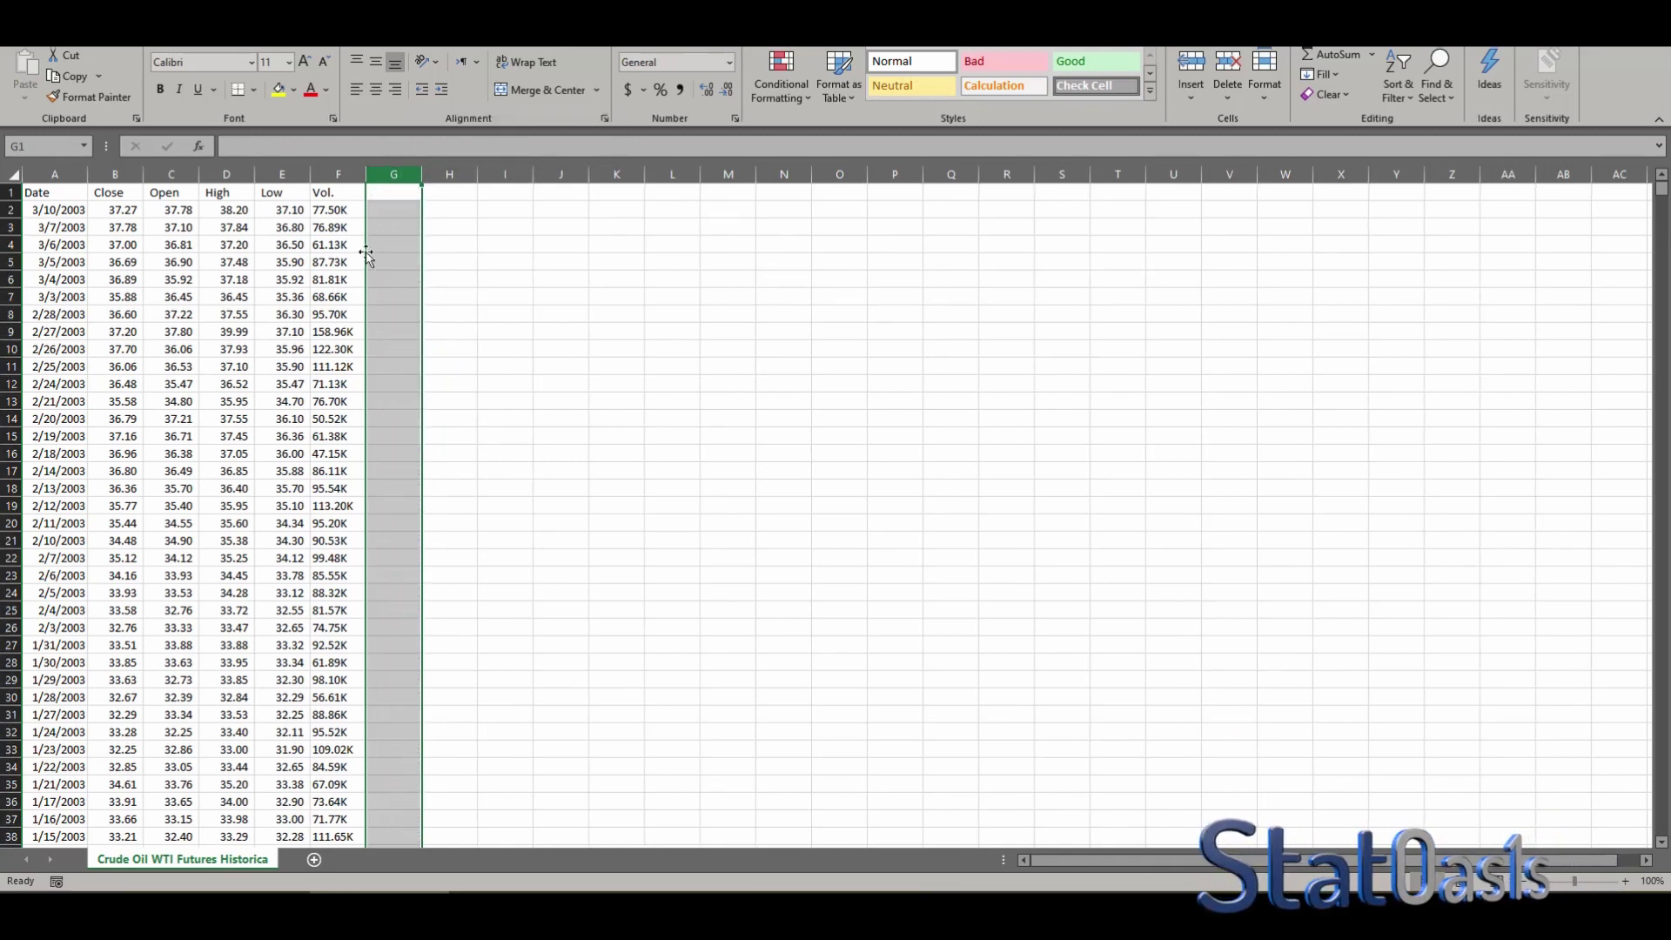
Step: Enter the first four volumes without their K suffix in G2:G5 as 77.50, 76.89, 61.13 and 87.73
{"action": "left_click", "coordinate": [326, 211]}
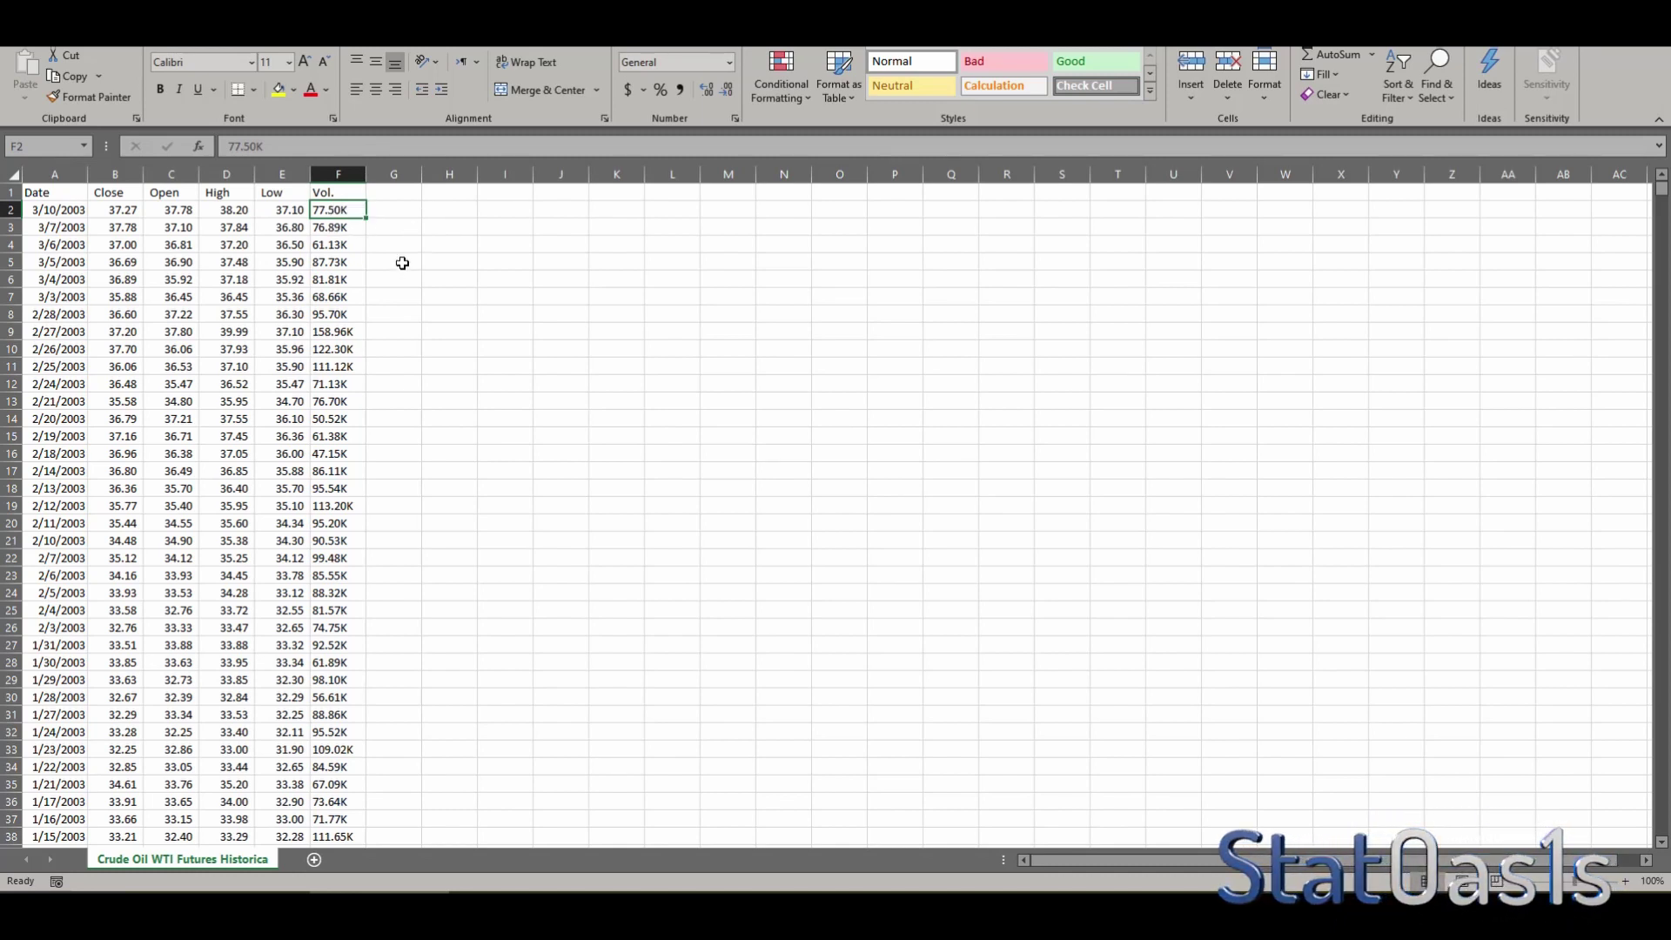
{"action": "left_click_drag", "start_coordinate": [1661, 191], "coordinate": [1662, 843]}
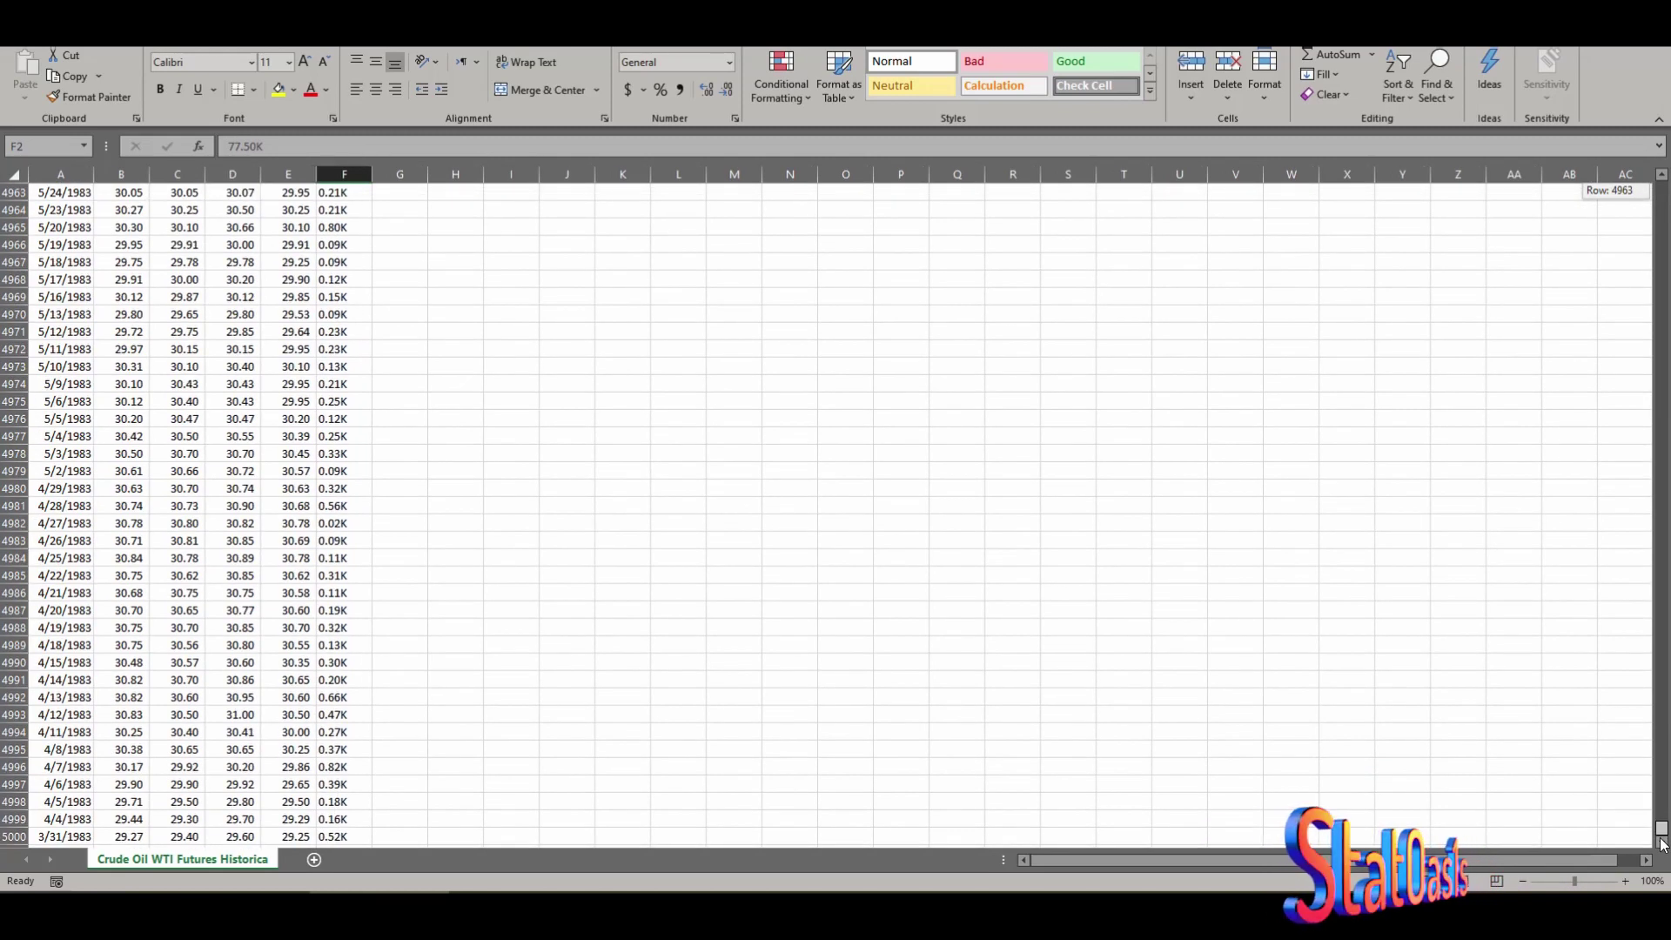
{"action": "left_click_drag", "start_coordinate": [1657, 561], "coordinate": [1661, 185]}
{"action": "left_click", "coordinate": [397, 207]}
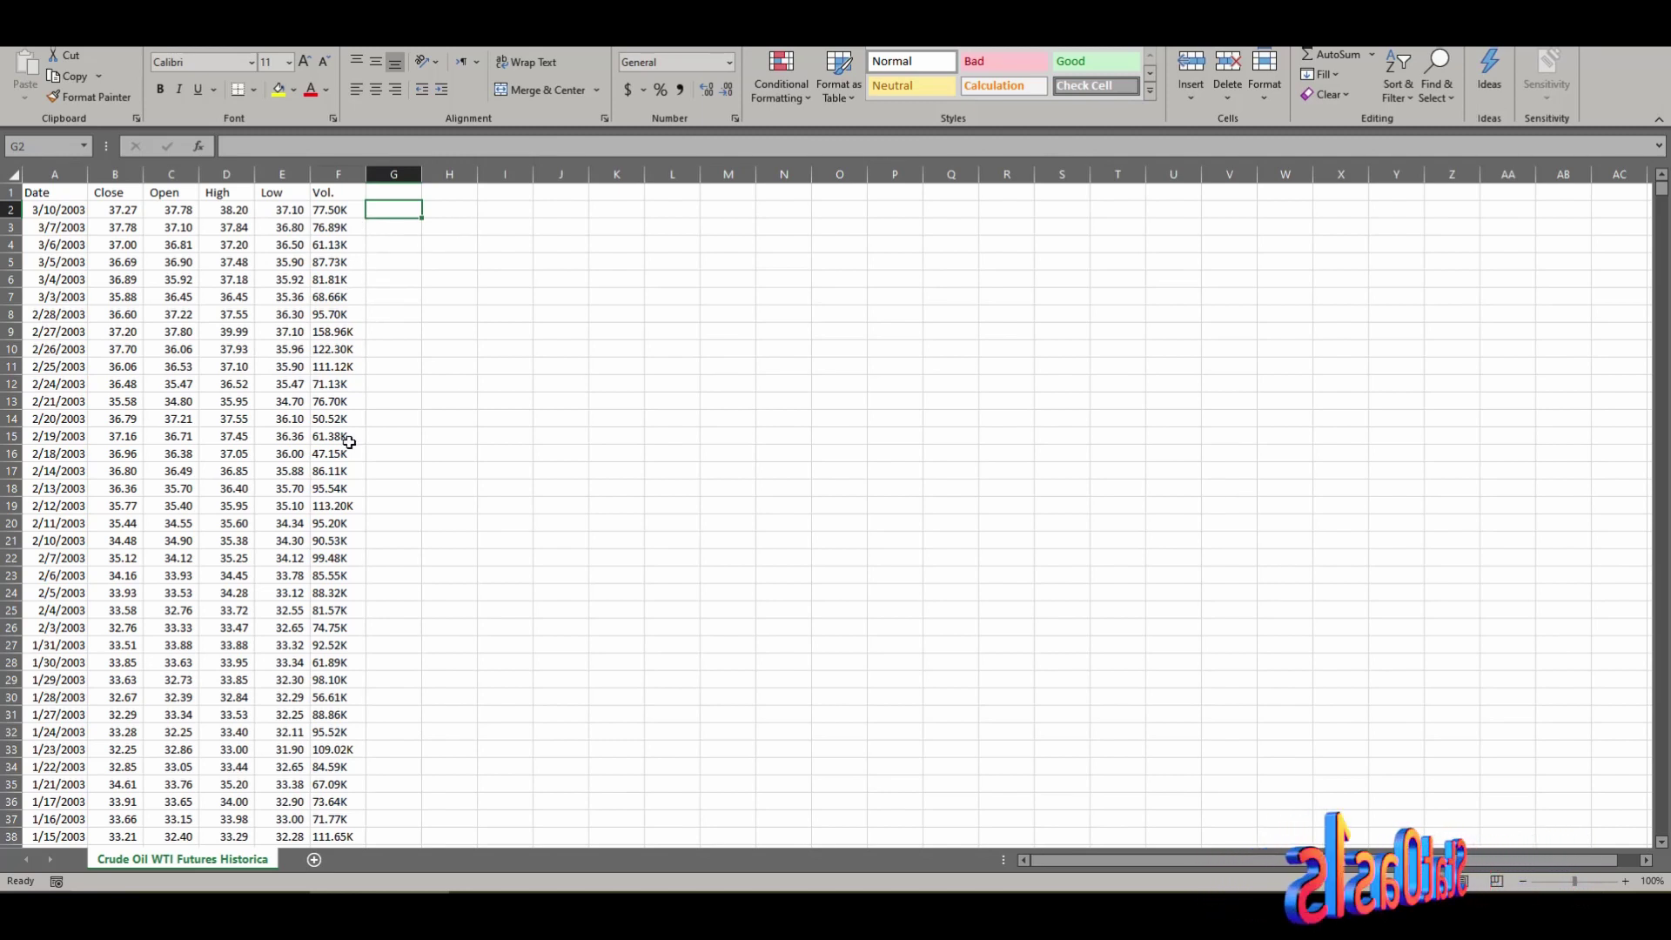
{"action": "left_click", "coordinate": [494, 280]}
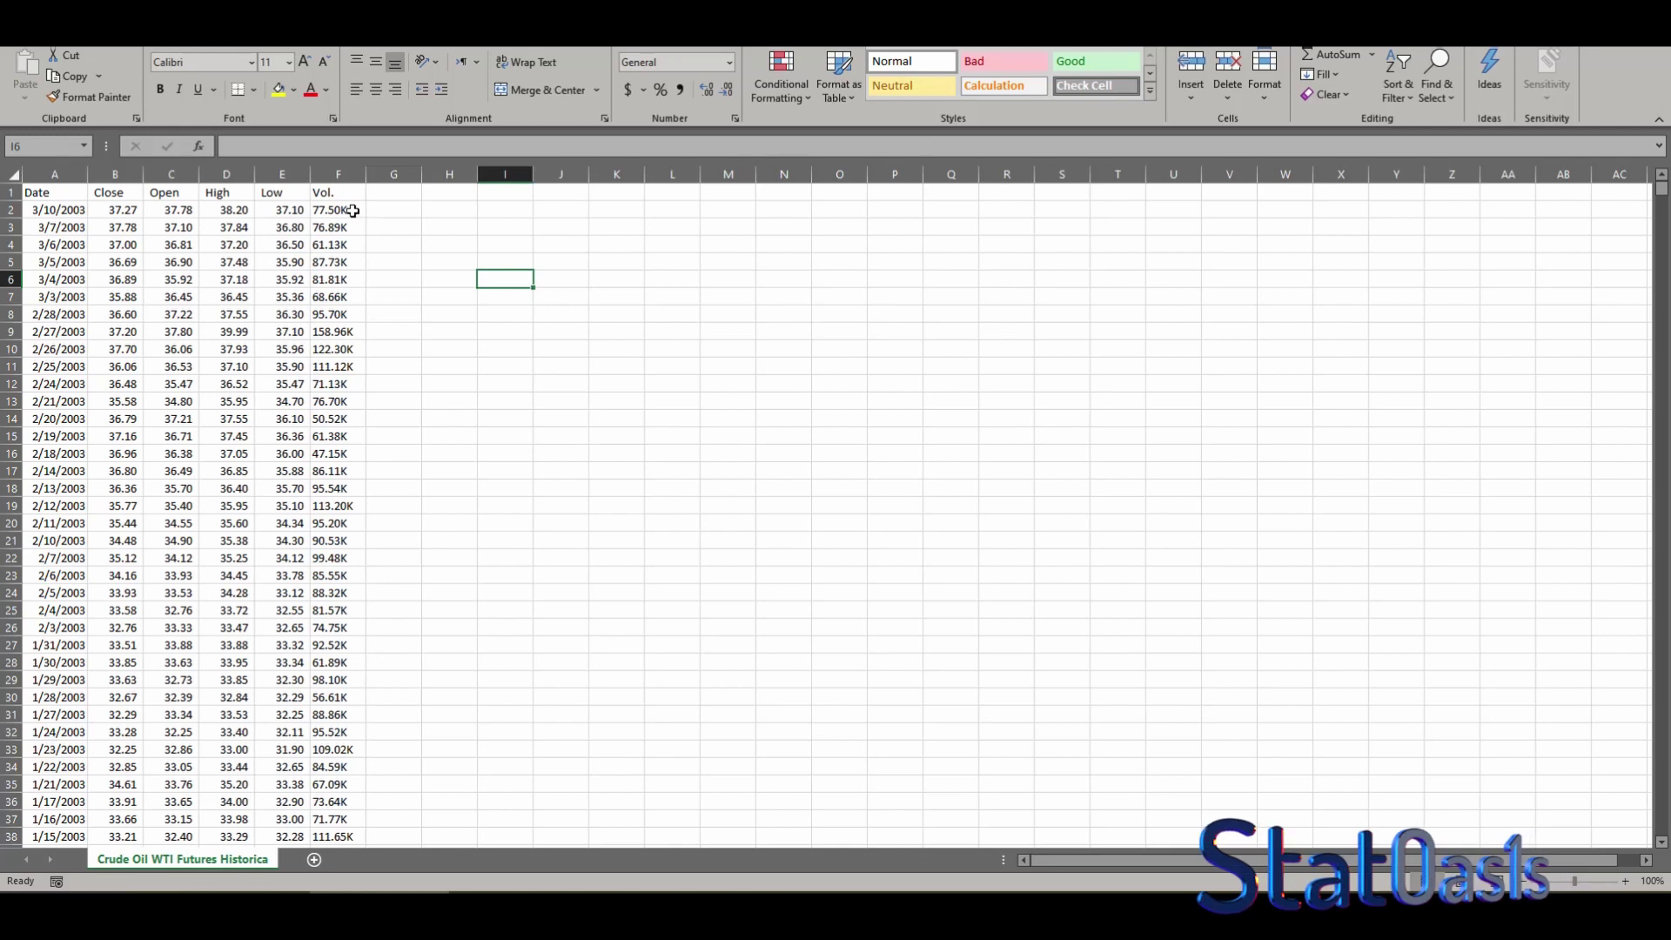
{"action": "left_click", "coordinate": [388, 210]}
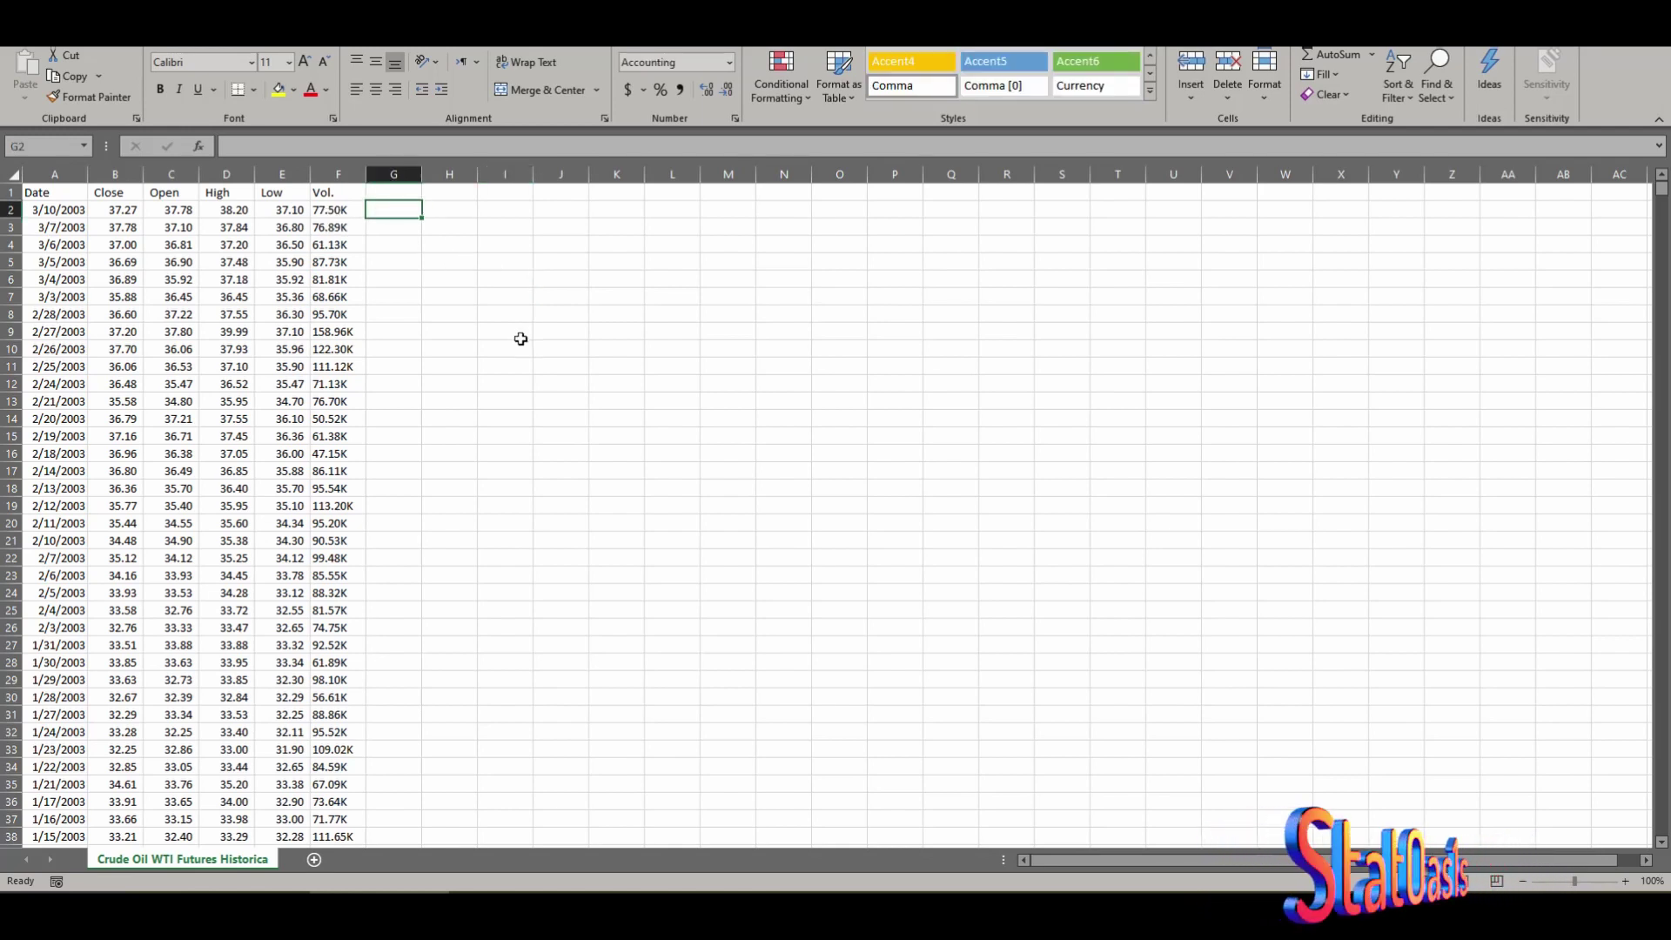
{"action": "type", "text": "77"}
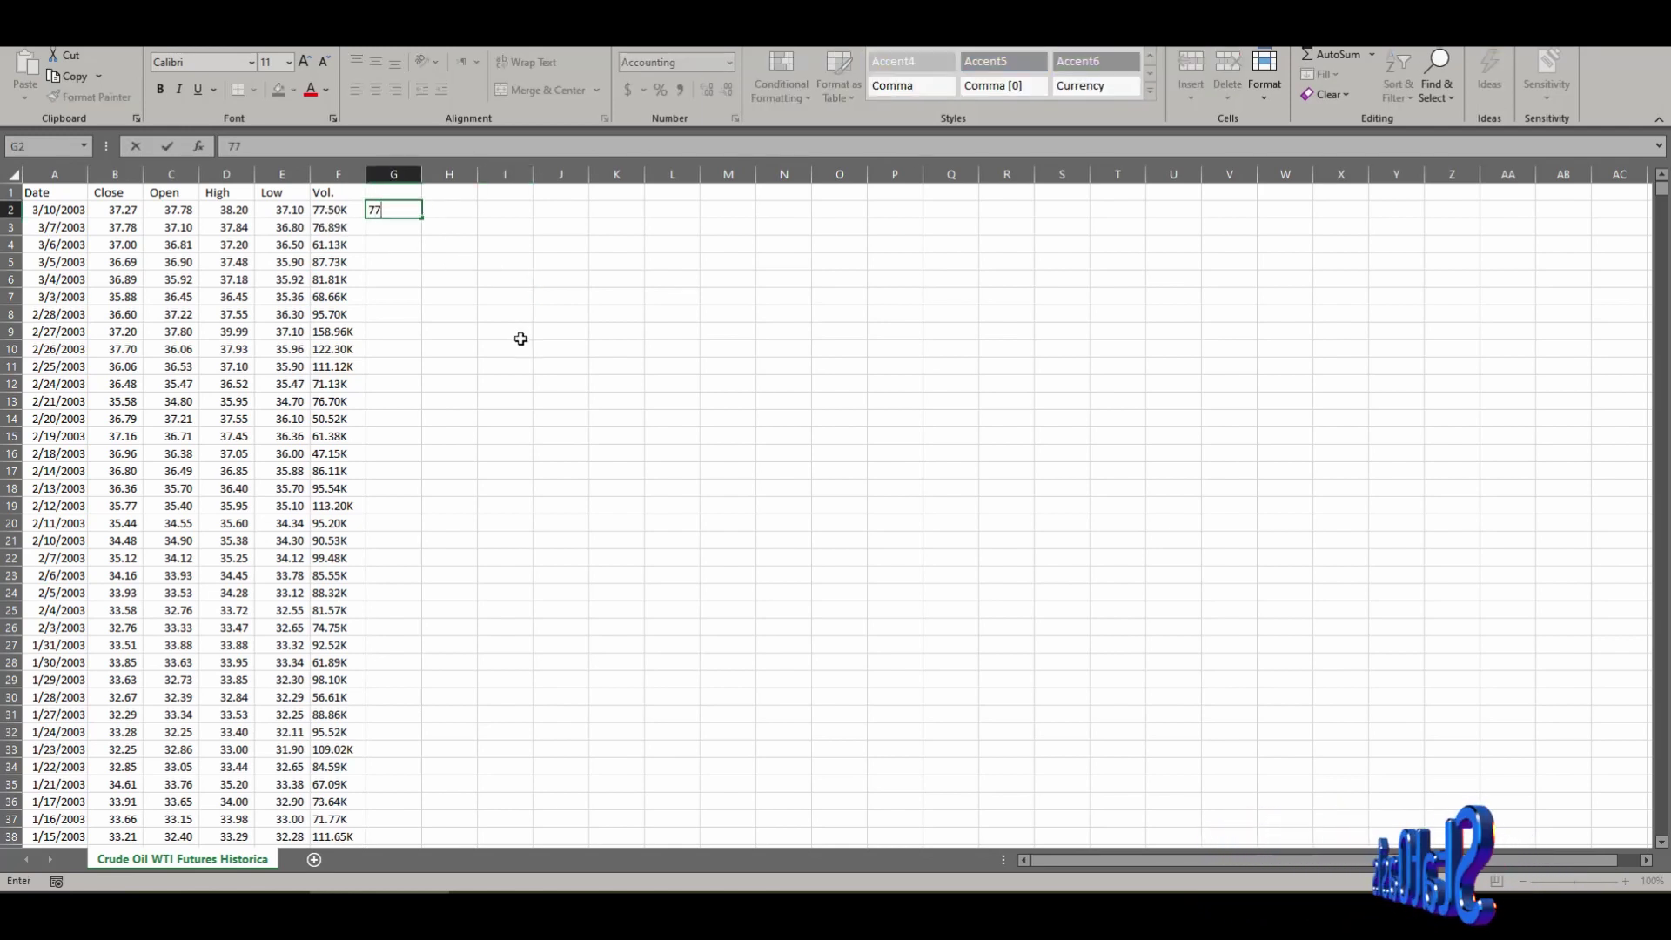
{"action": "type", "text": ".50"}
{"action": "key", "text": "Return"}
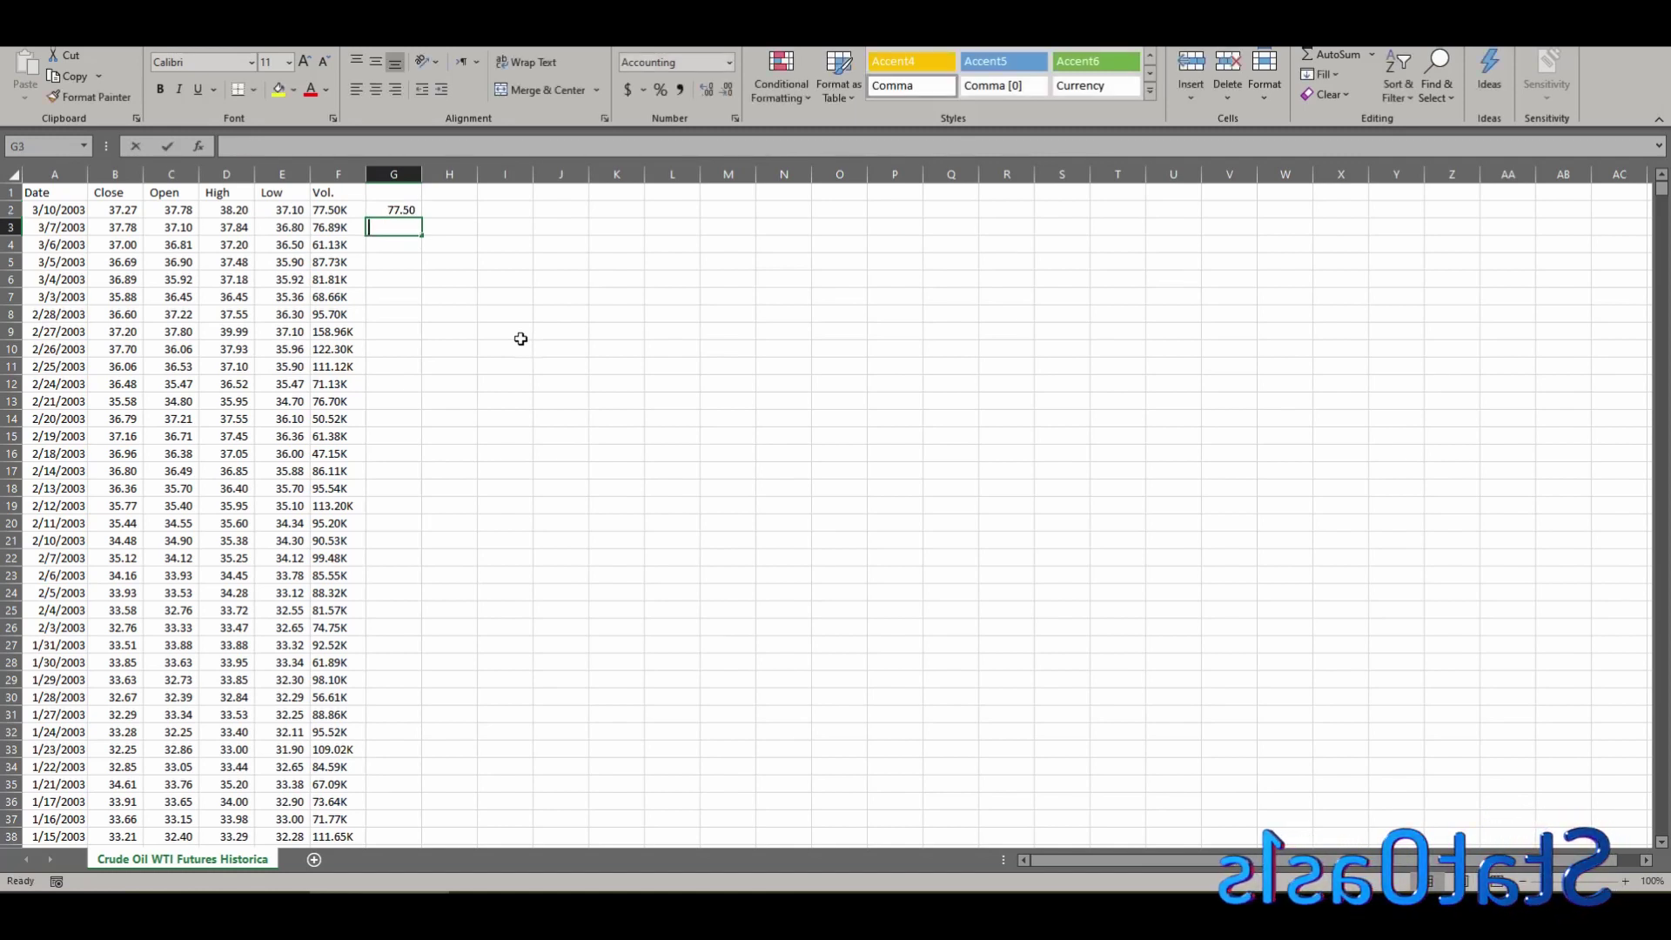
{"action": "type", "text": "76.89"}
{"action": "key", "text": "Return"}
{"action": "type", "text": "6"}
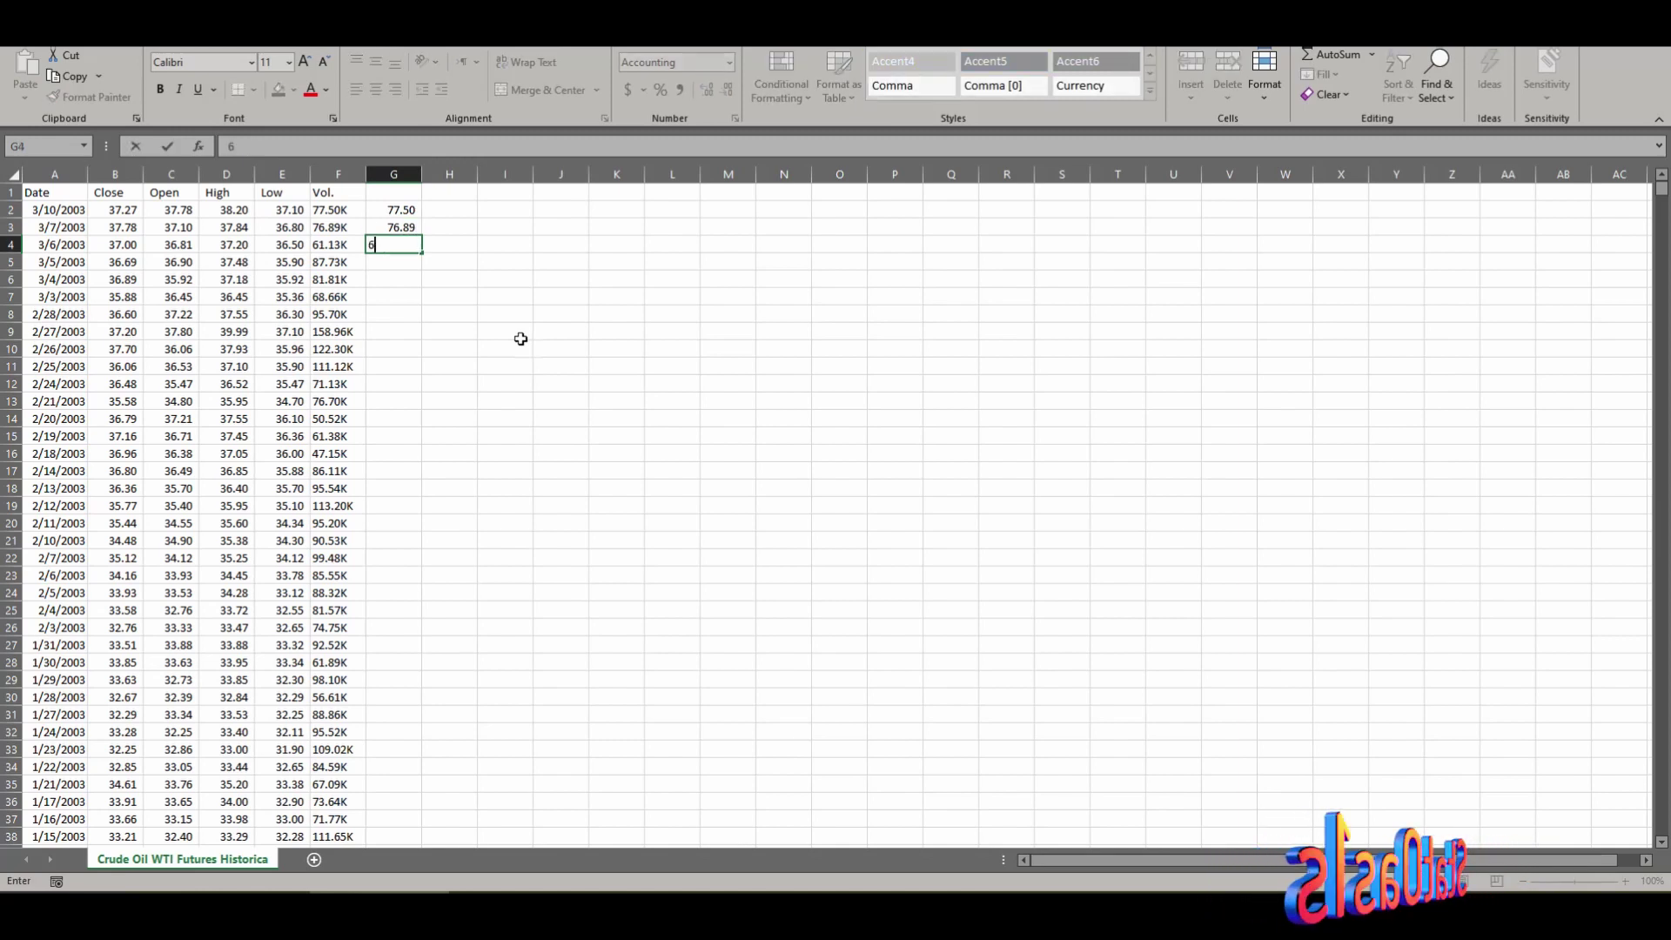
{"action": "type", "text": "1.13"}
{"action": "key", "text": "Return"}
{"action": "type", "text": "87.73"}
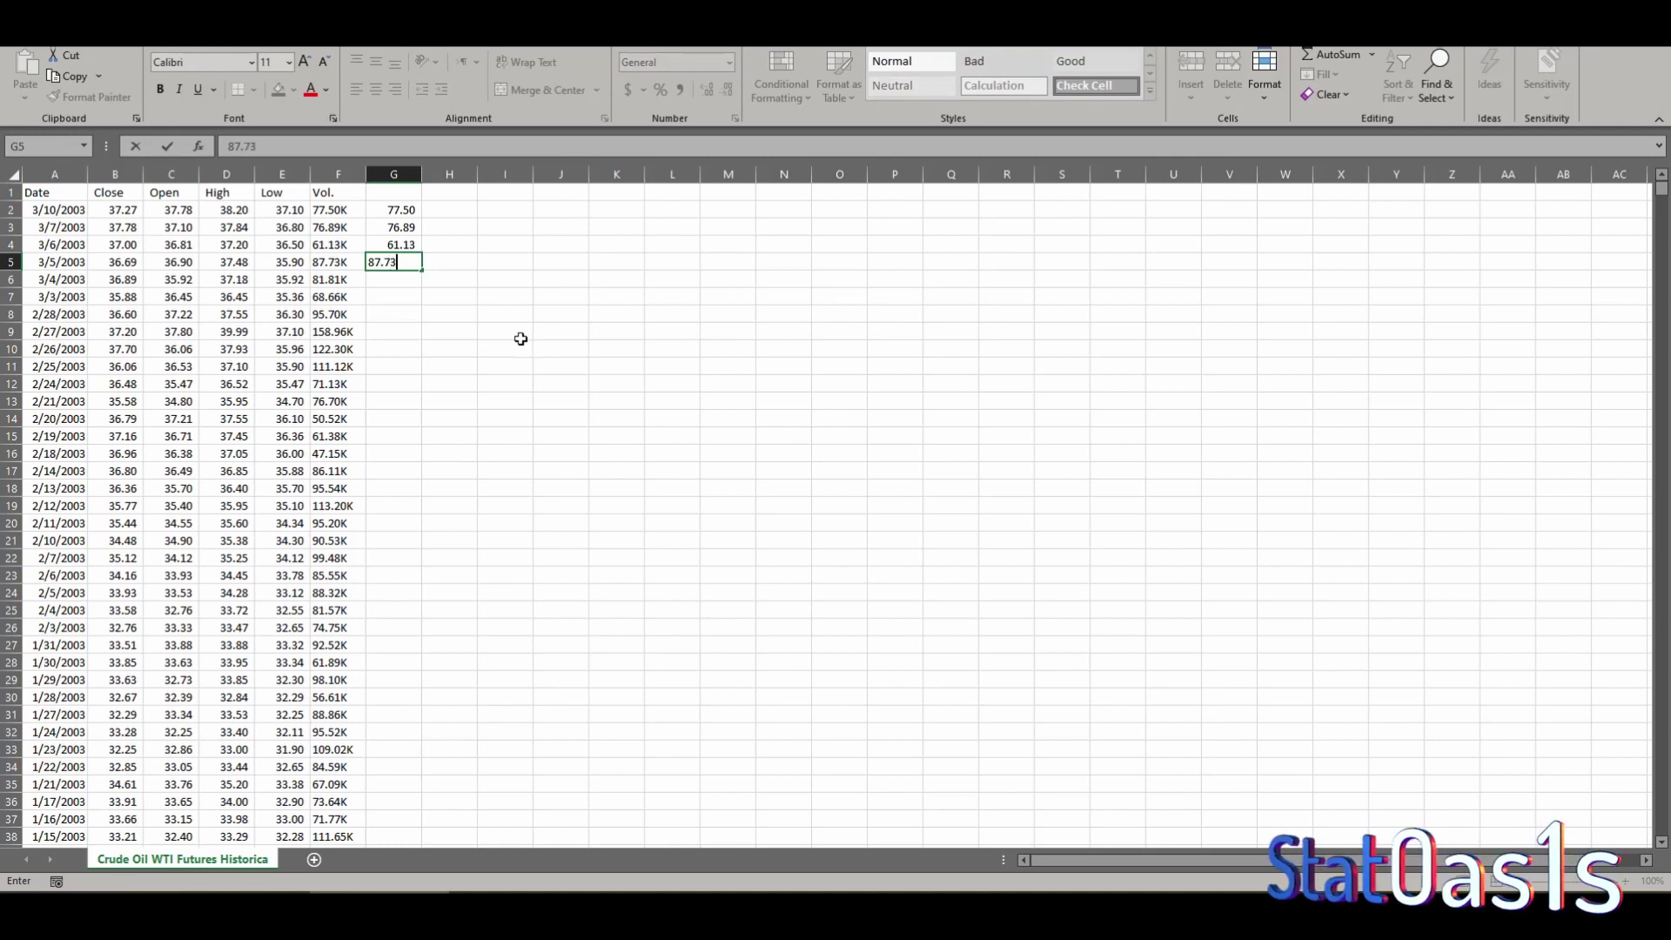
{"action": "key", "text": "Return"}
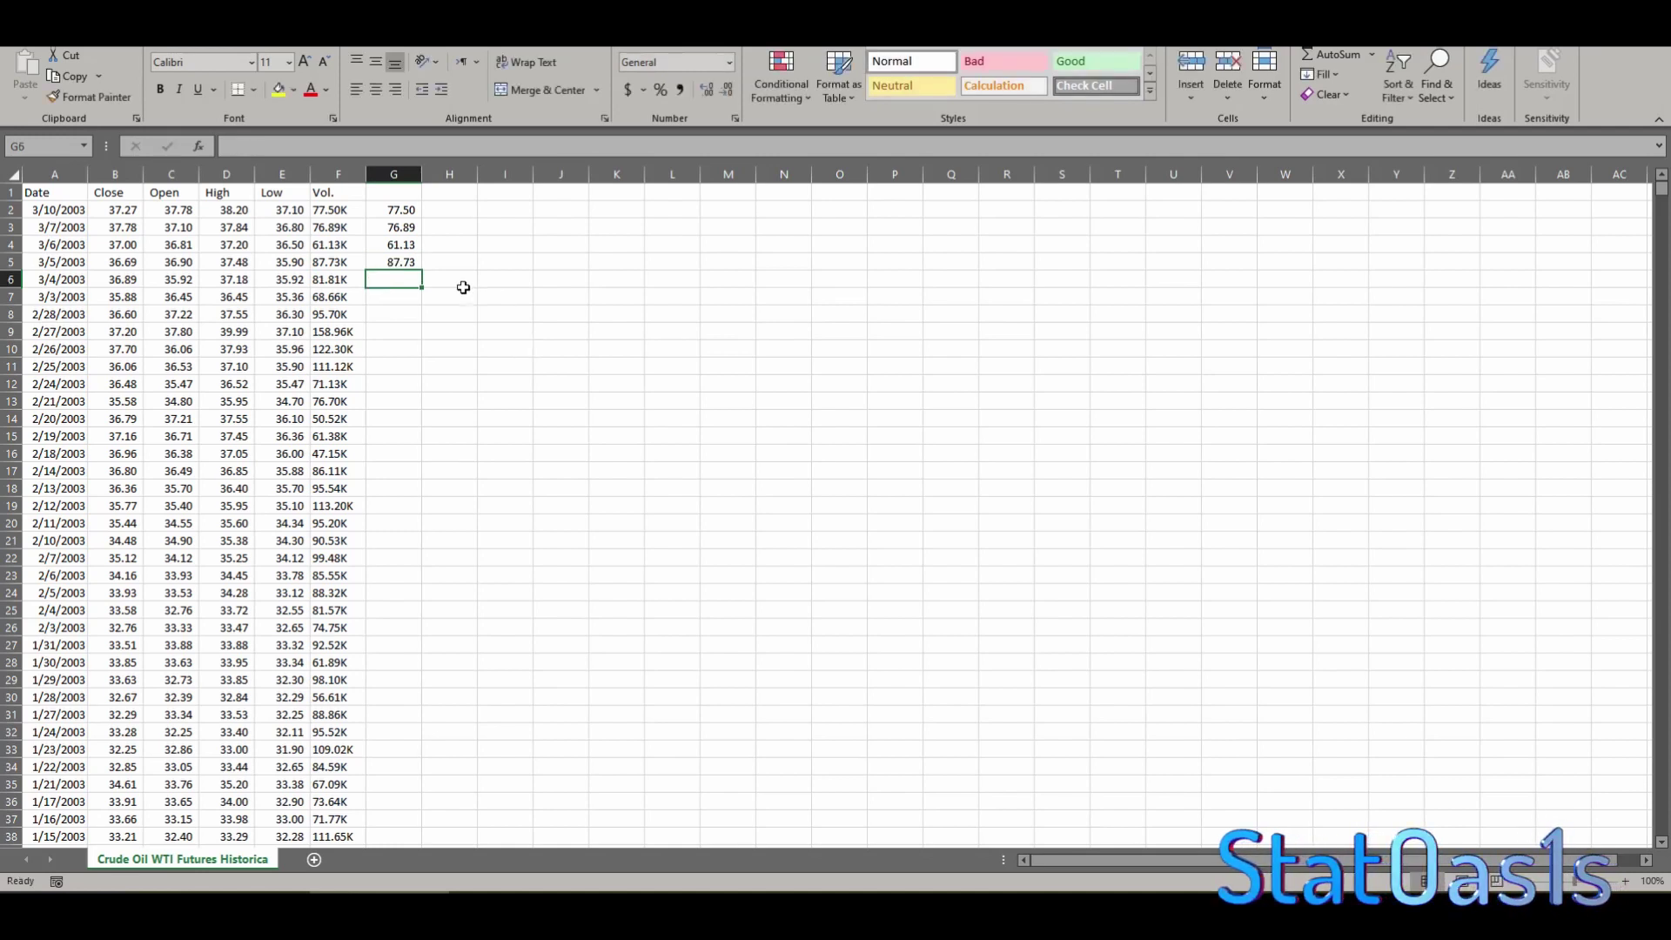
Step: Extend the numeric volumes in column G from G5 down to the last data row using Flash Fill
{"action": "left_click", "coordinate": [409, 262]}
{"action": "left_click_drag", "start_coordinate": [423, 271], "coordinate": [423, 445]}
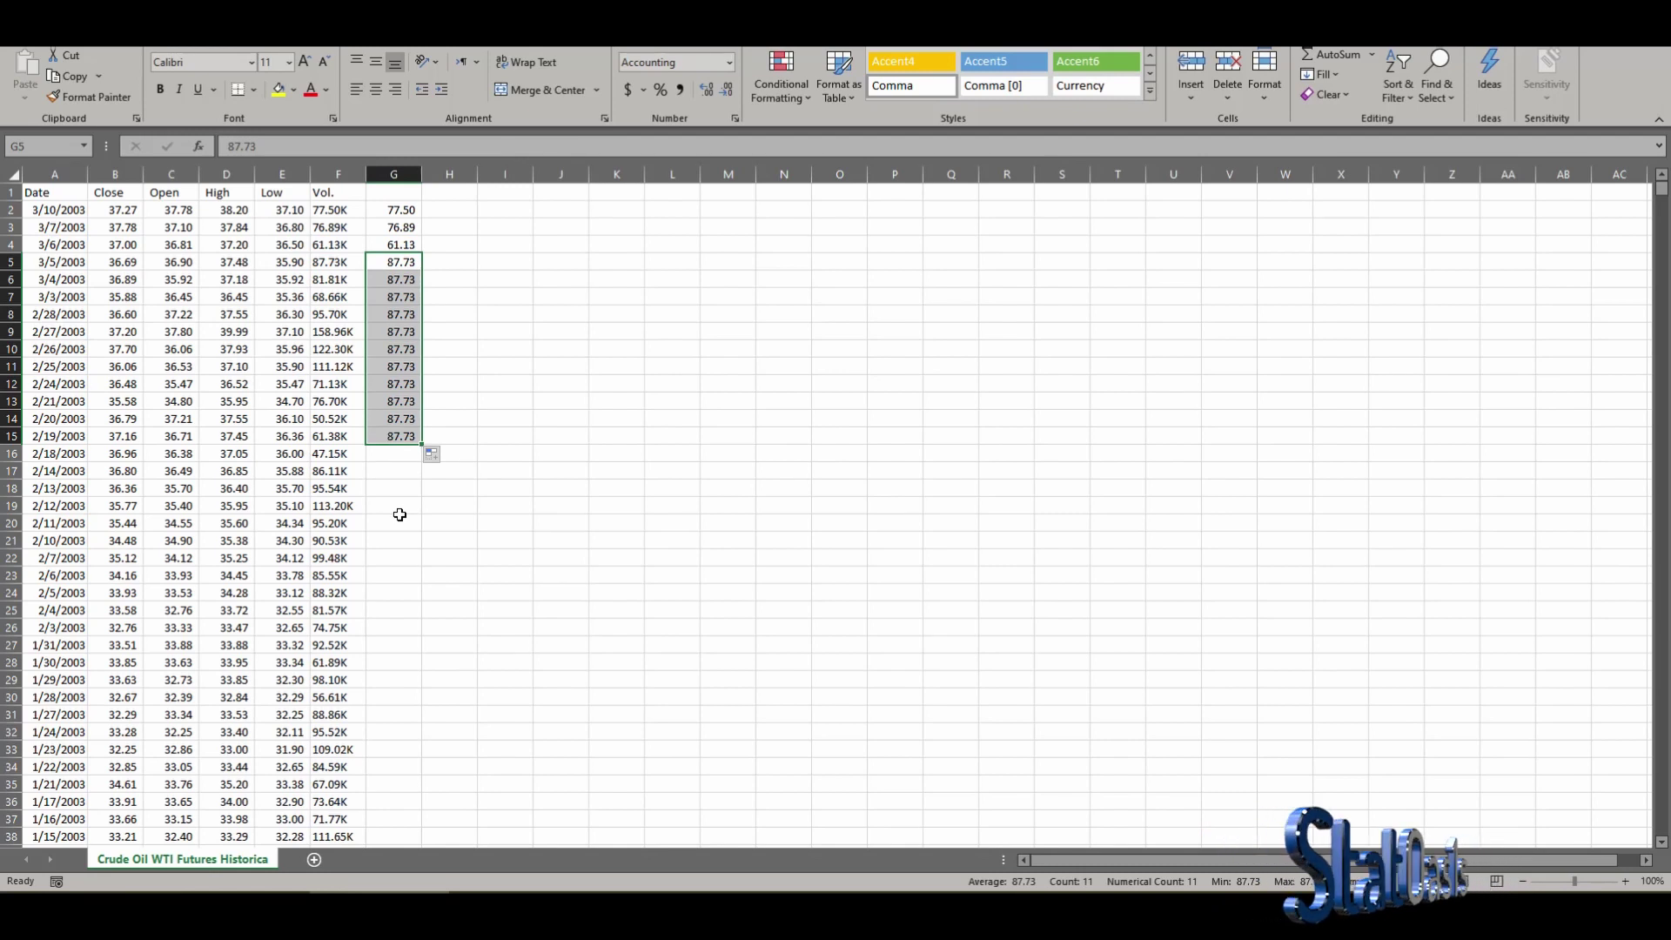
{"action": "left_click", "coordinate": [446, 457]}
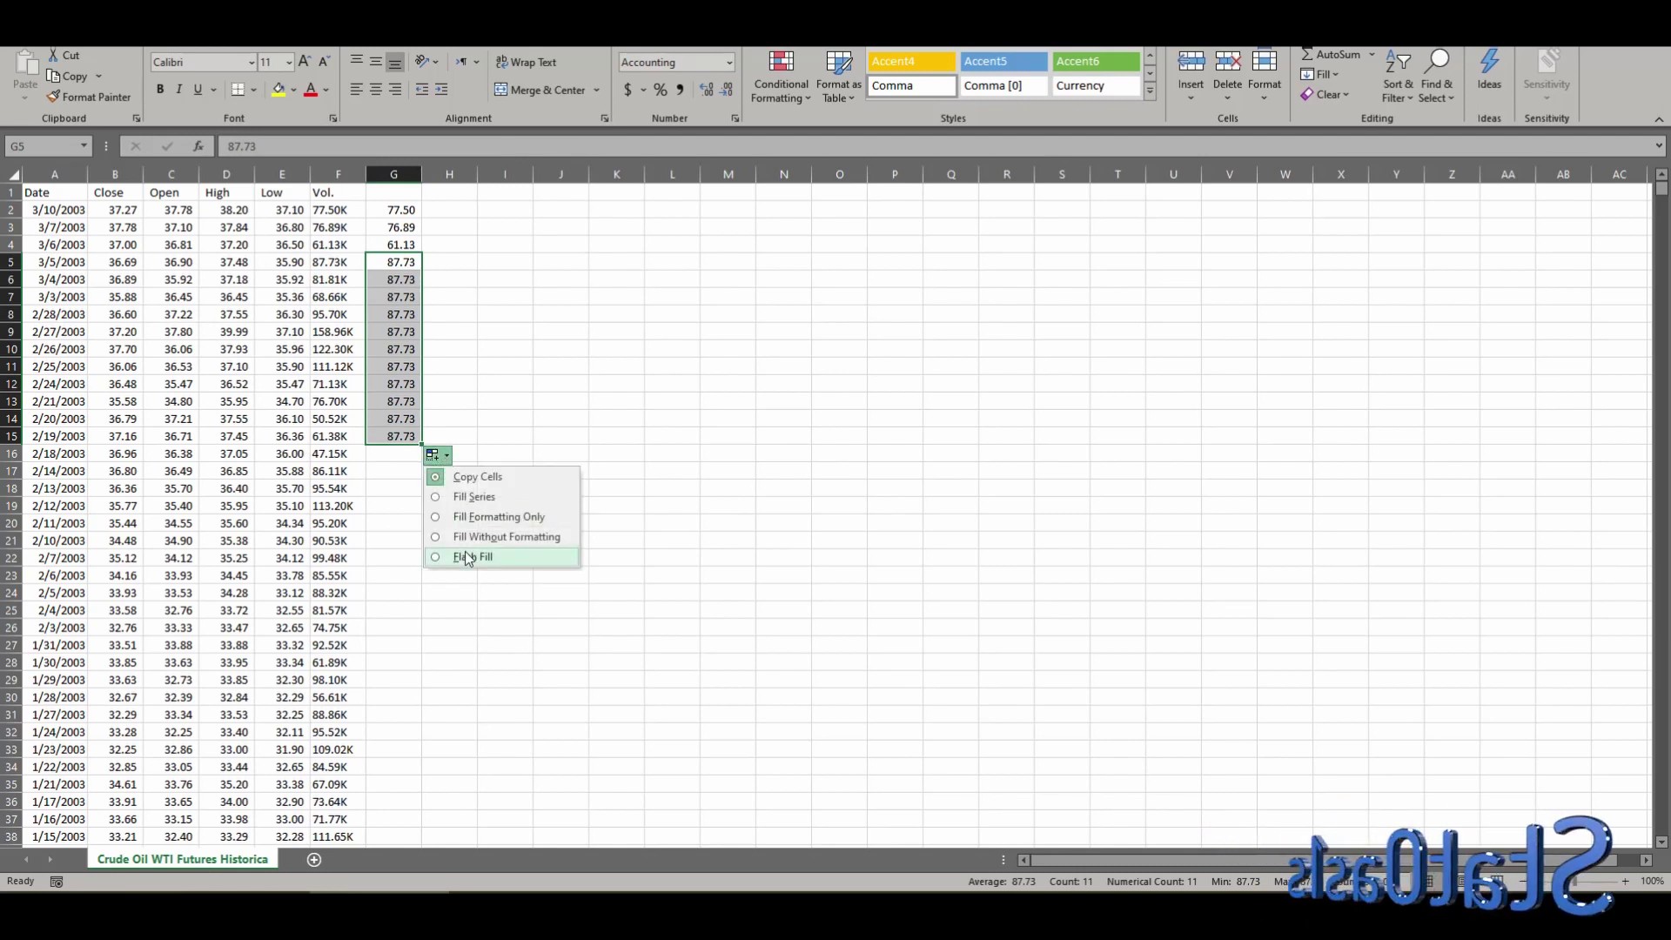
{"action": "left_click", "coordinate": [467, 557]}
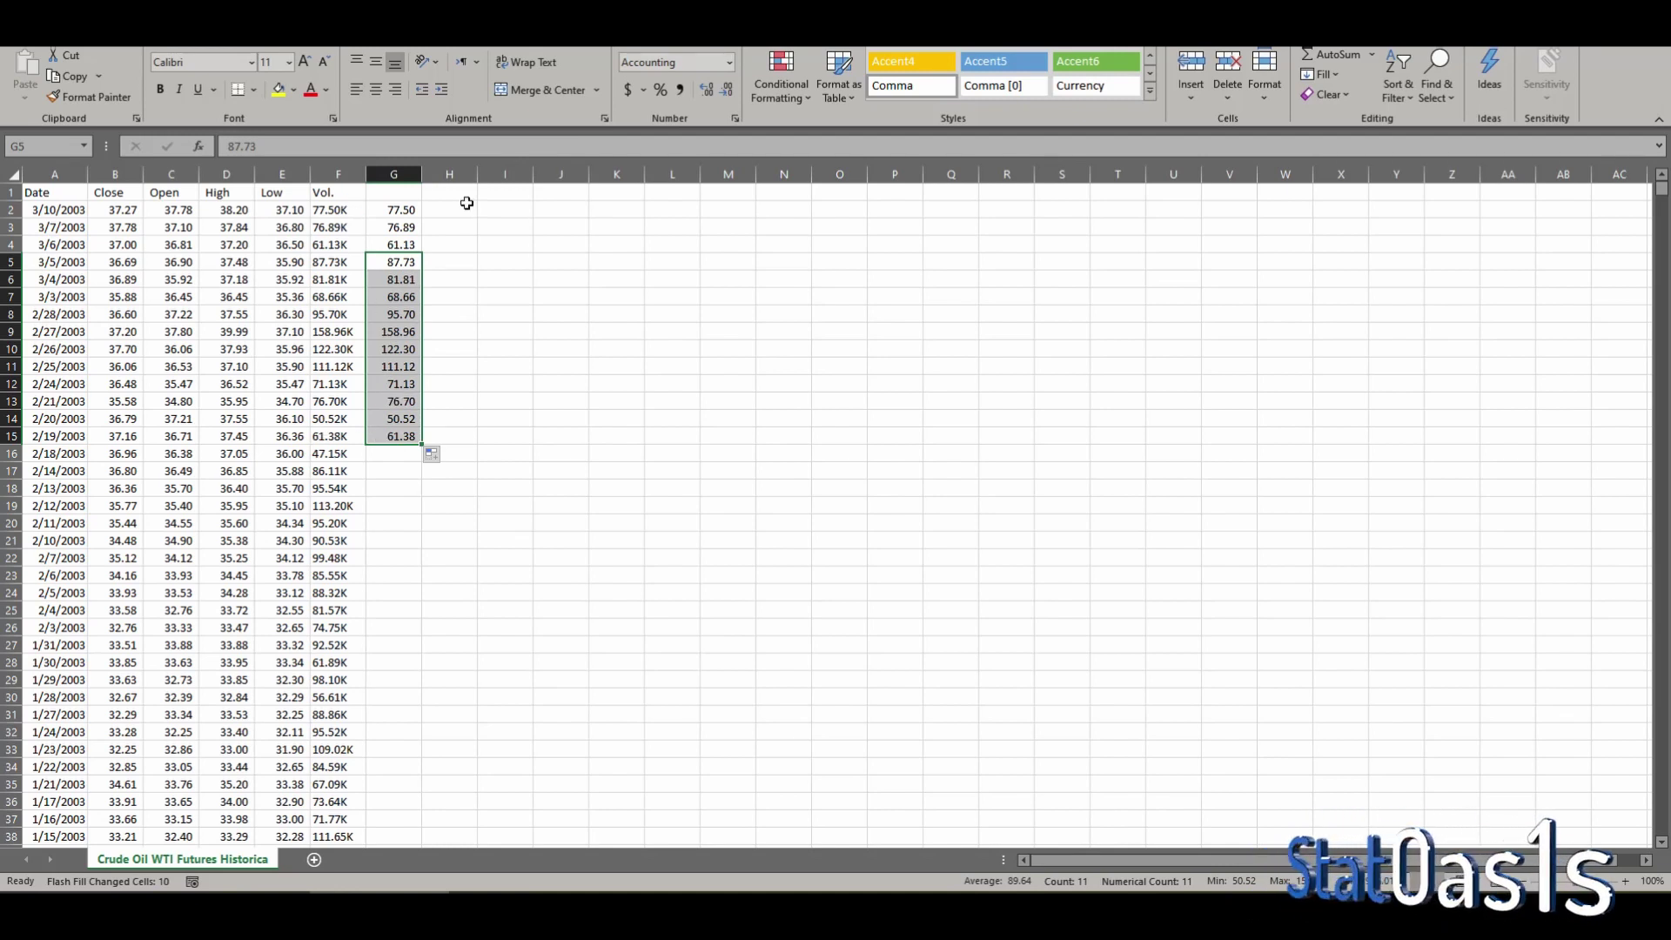
{"action": "left_click", "coordinate": [411, 437]}
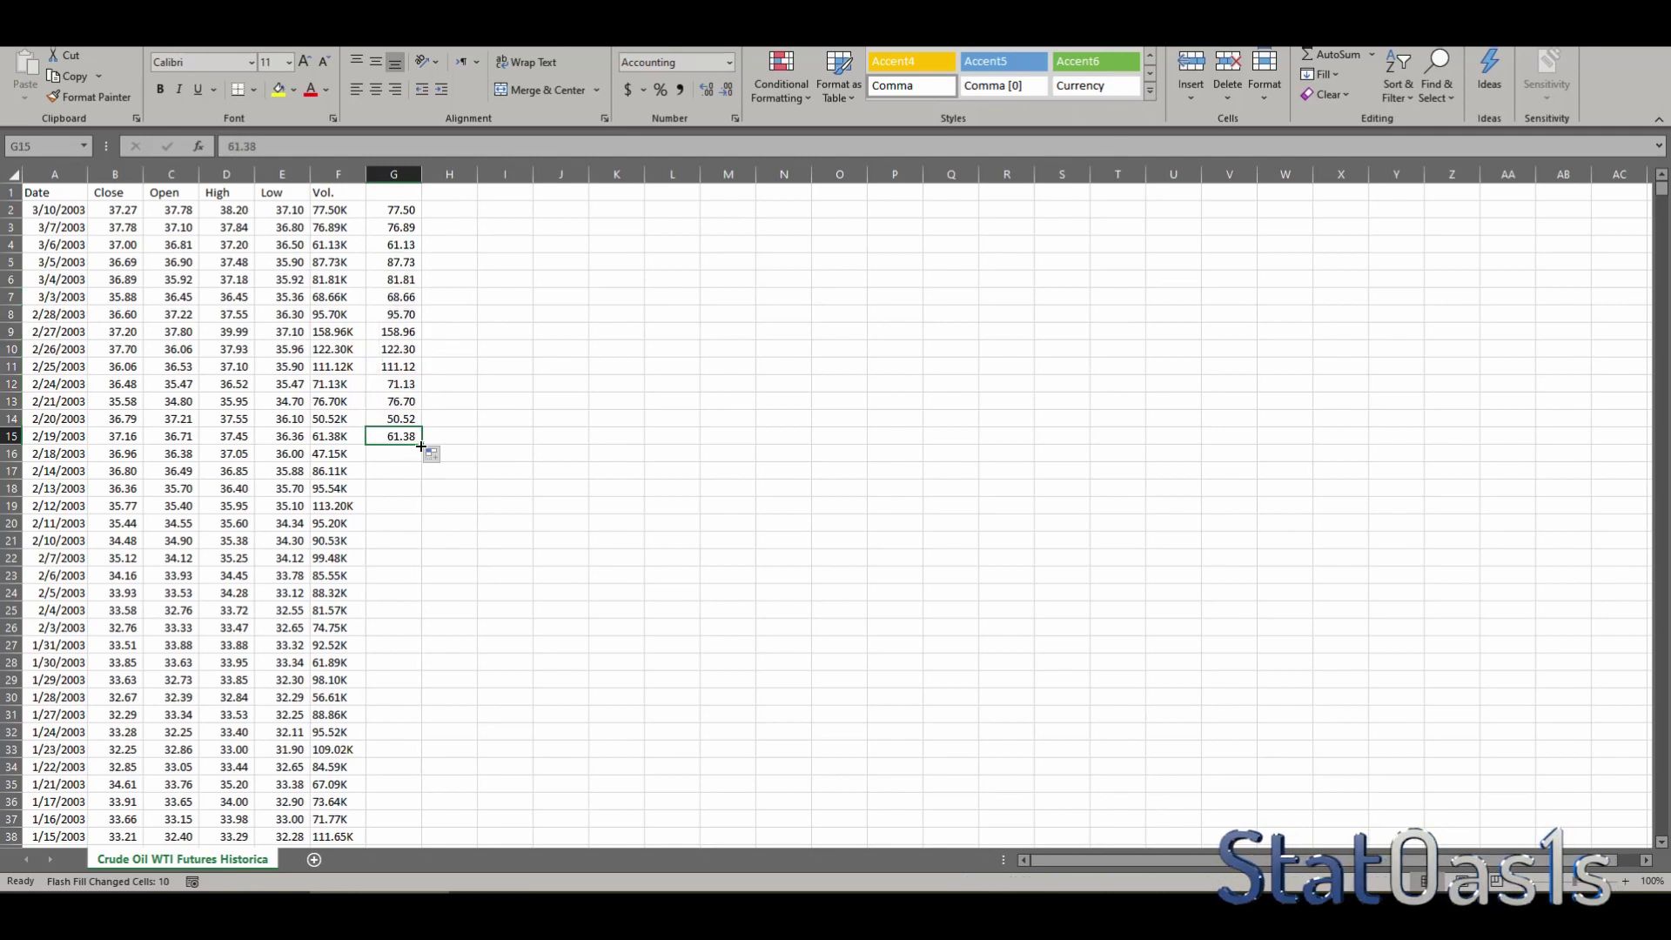
{"action": "double_click", "coordinate": [421, 445]}
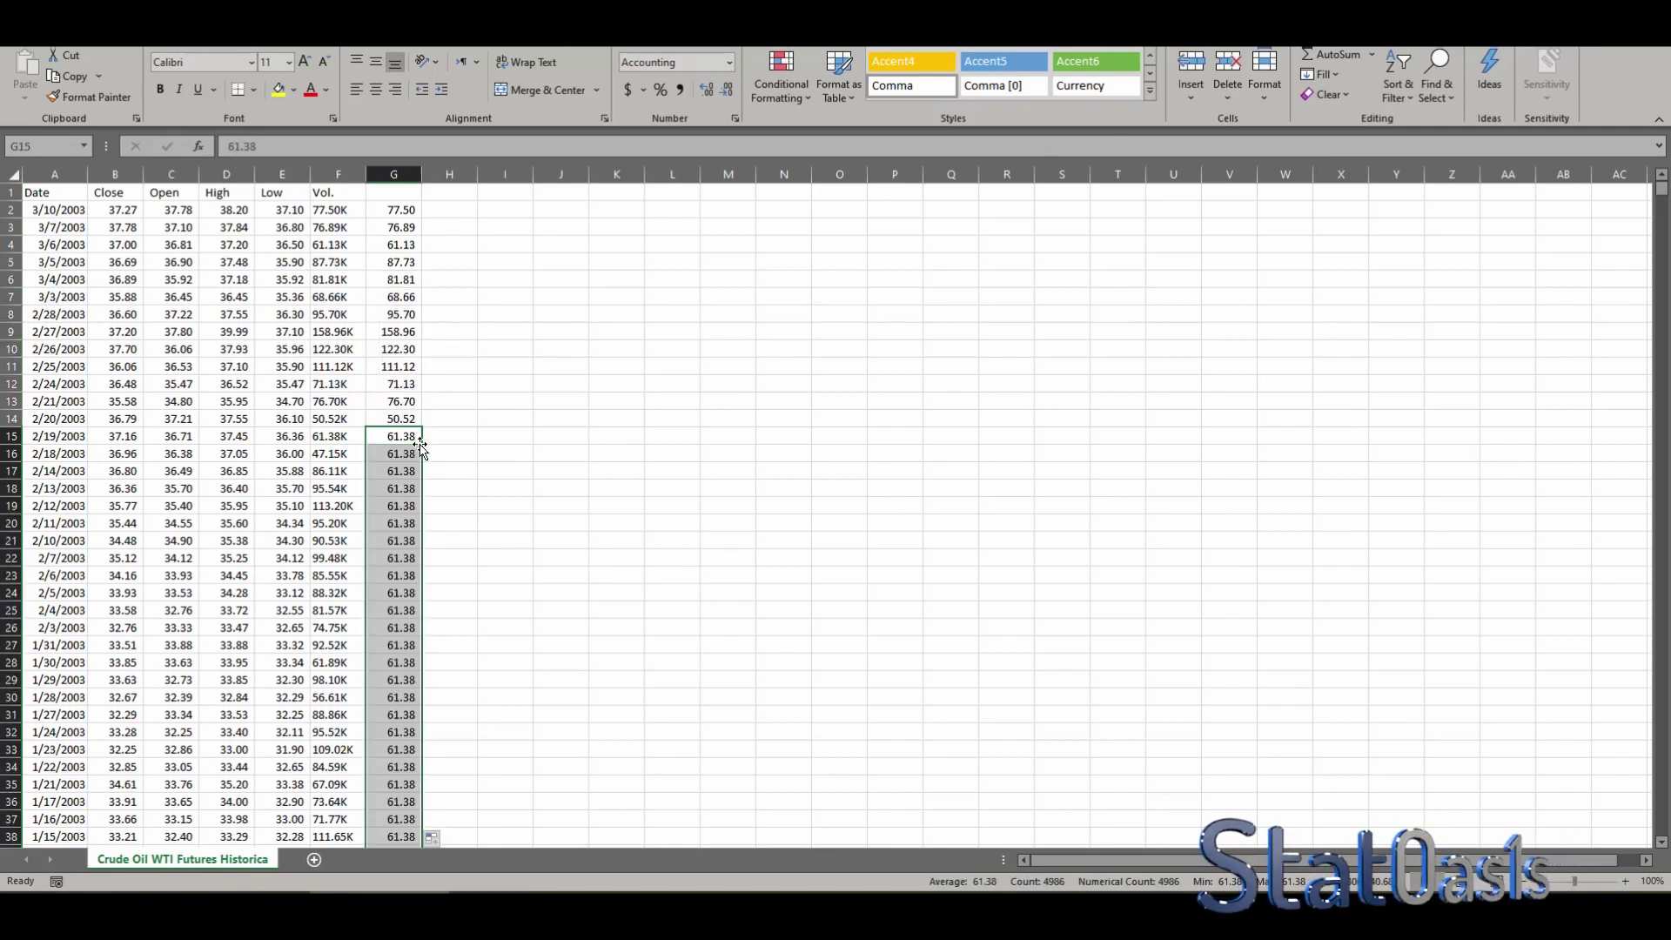
{"action": "left_click", "coordinate": [439, 834]}
{"action": "left_click", "coordinate": [480, 816]}
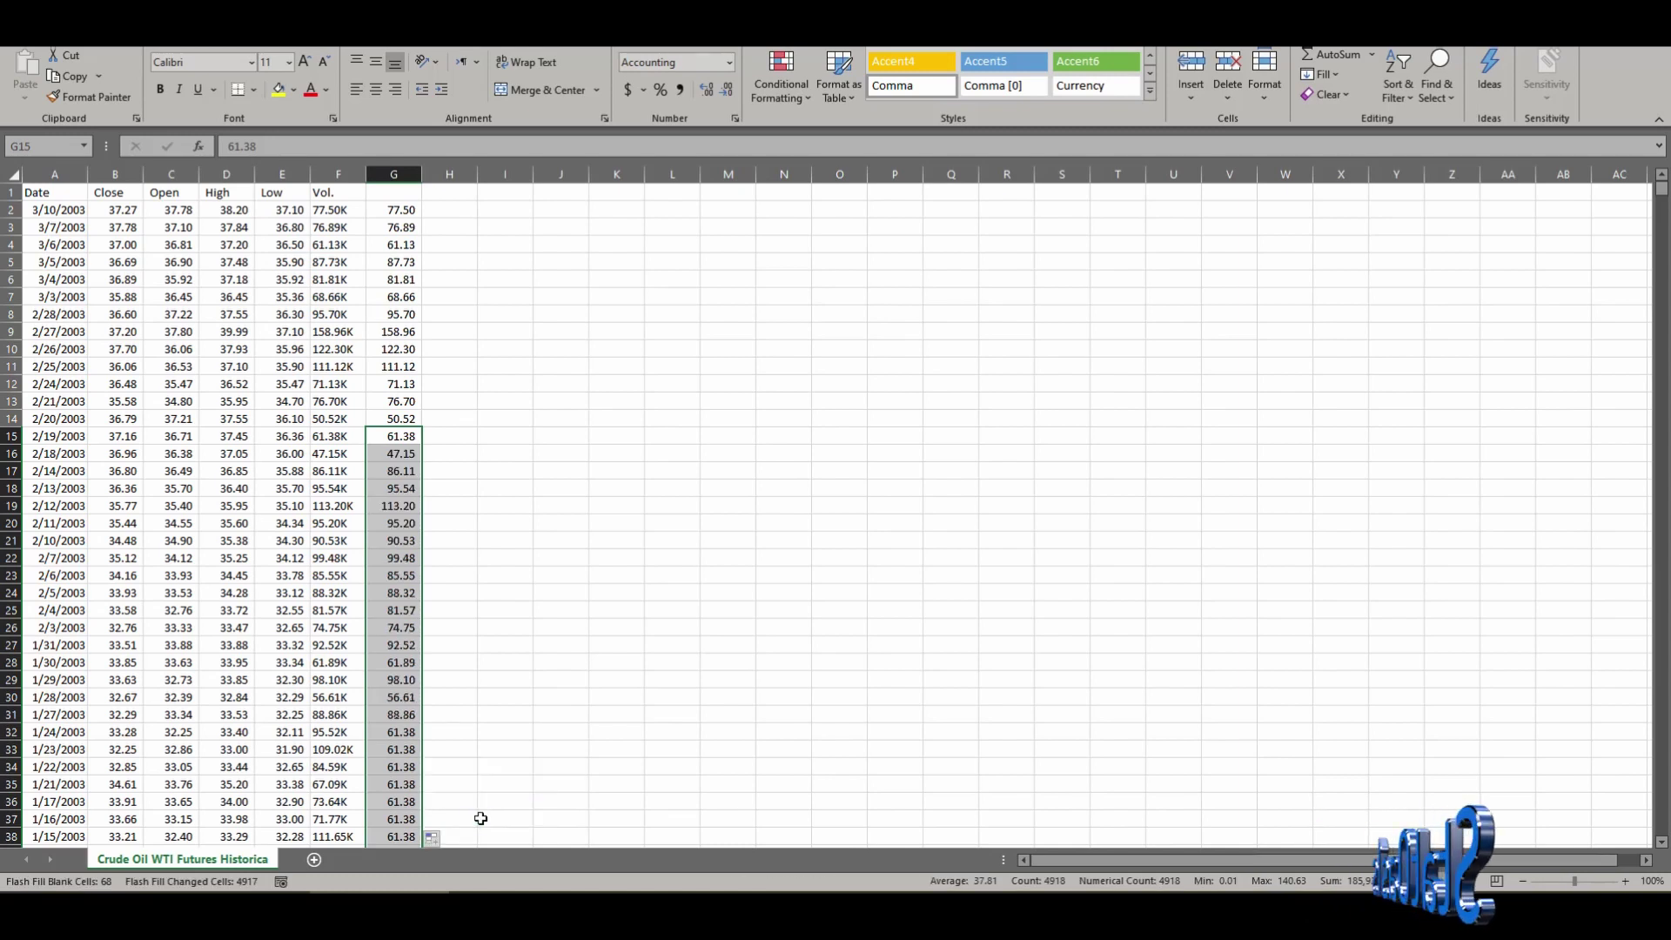
{"action": "left_click", "coordinate": [458, 682]}
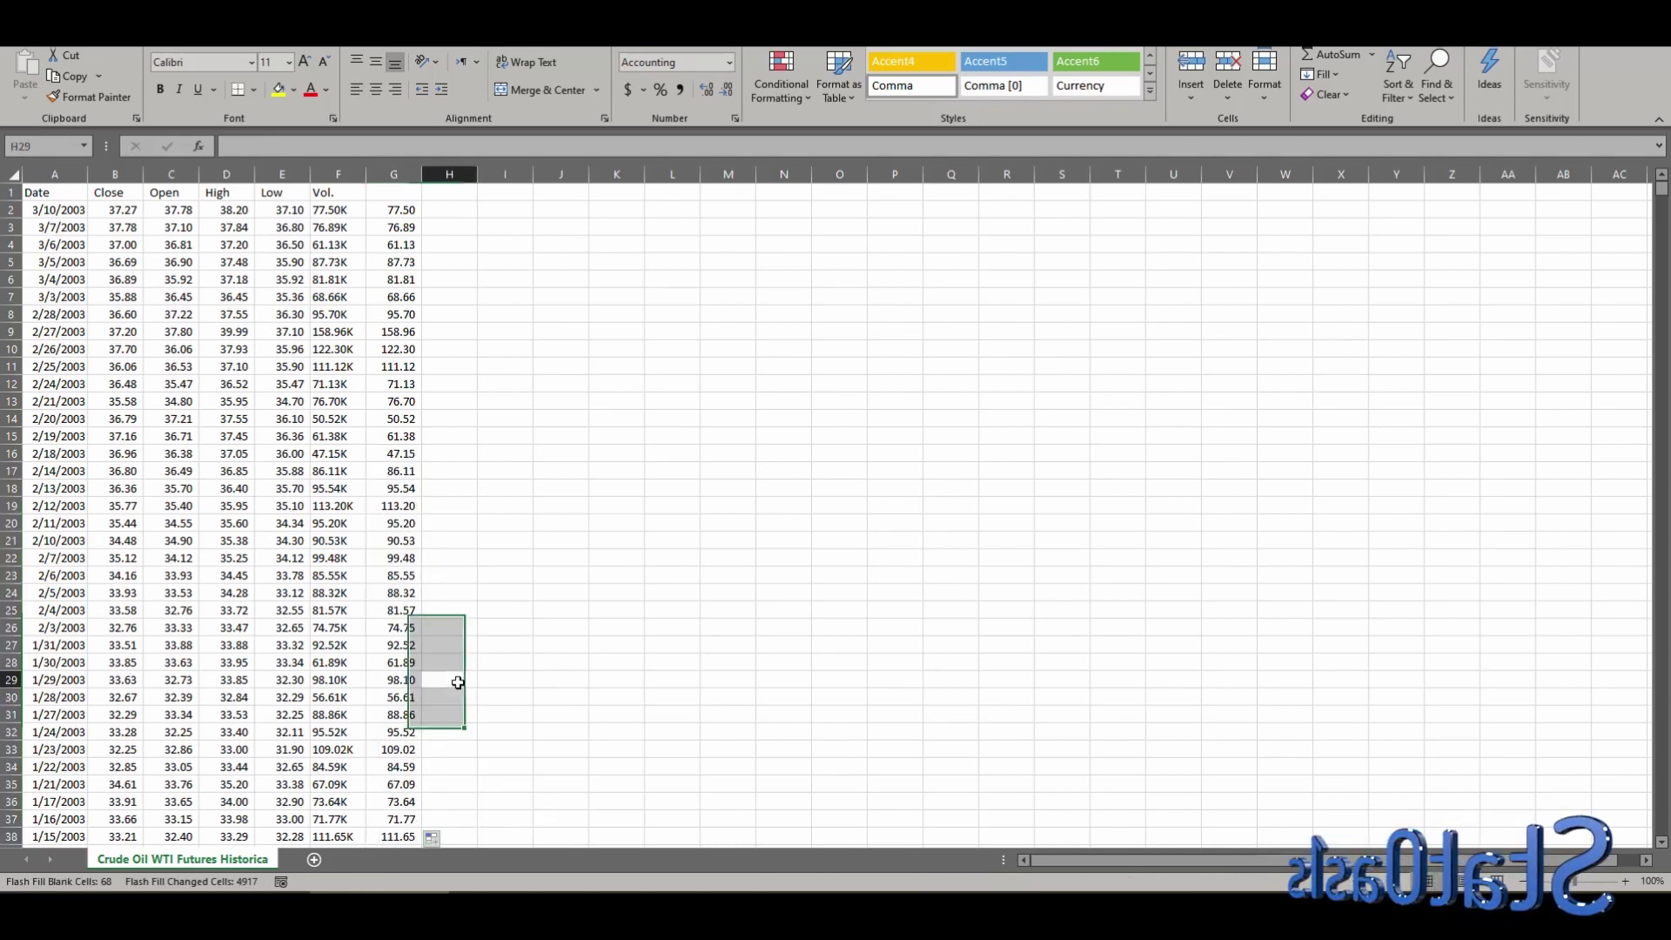
Step: Insert an empty column between the Vol. column and the extracted numeric volumes
{"action": "left_click", "coordinate": [395, 174]}
{"action": "right_click", "coordinate": [397, 175]}
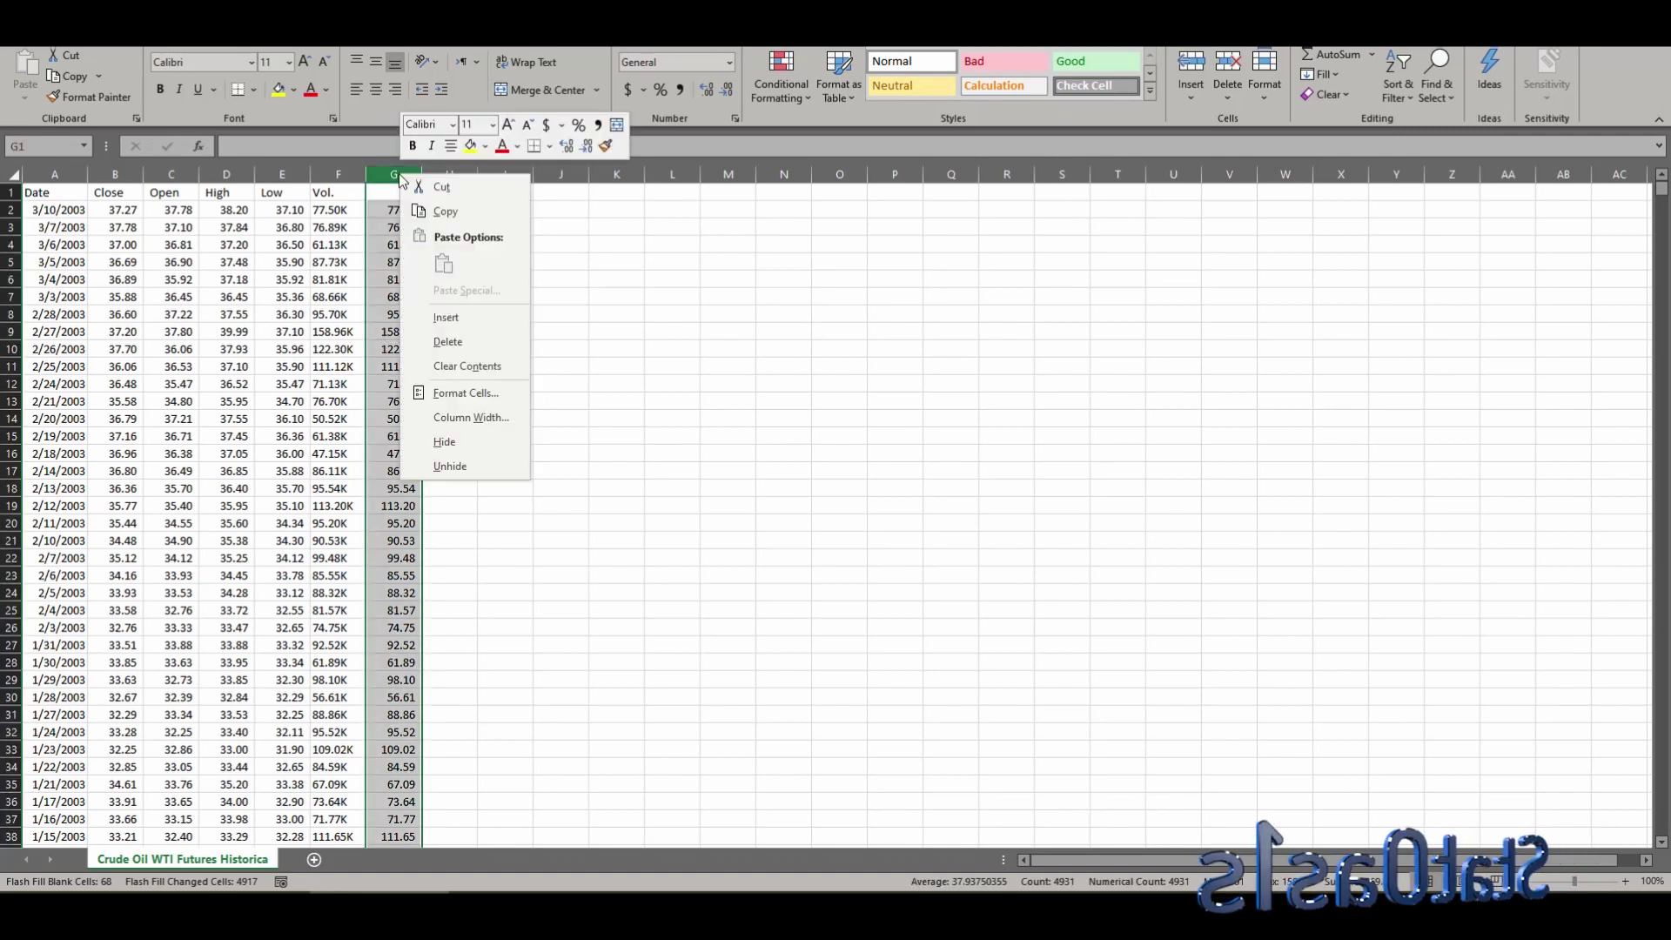
{"action": "left_click", "coordinate": [458, 327]}
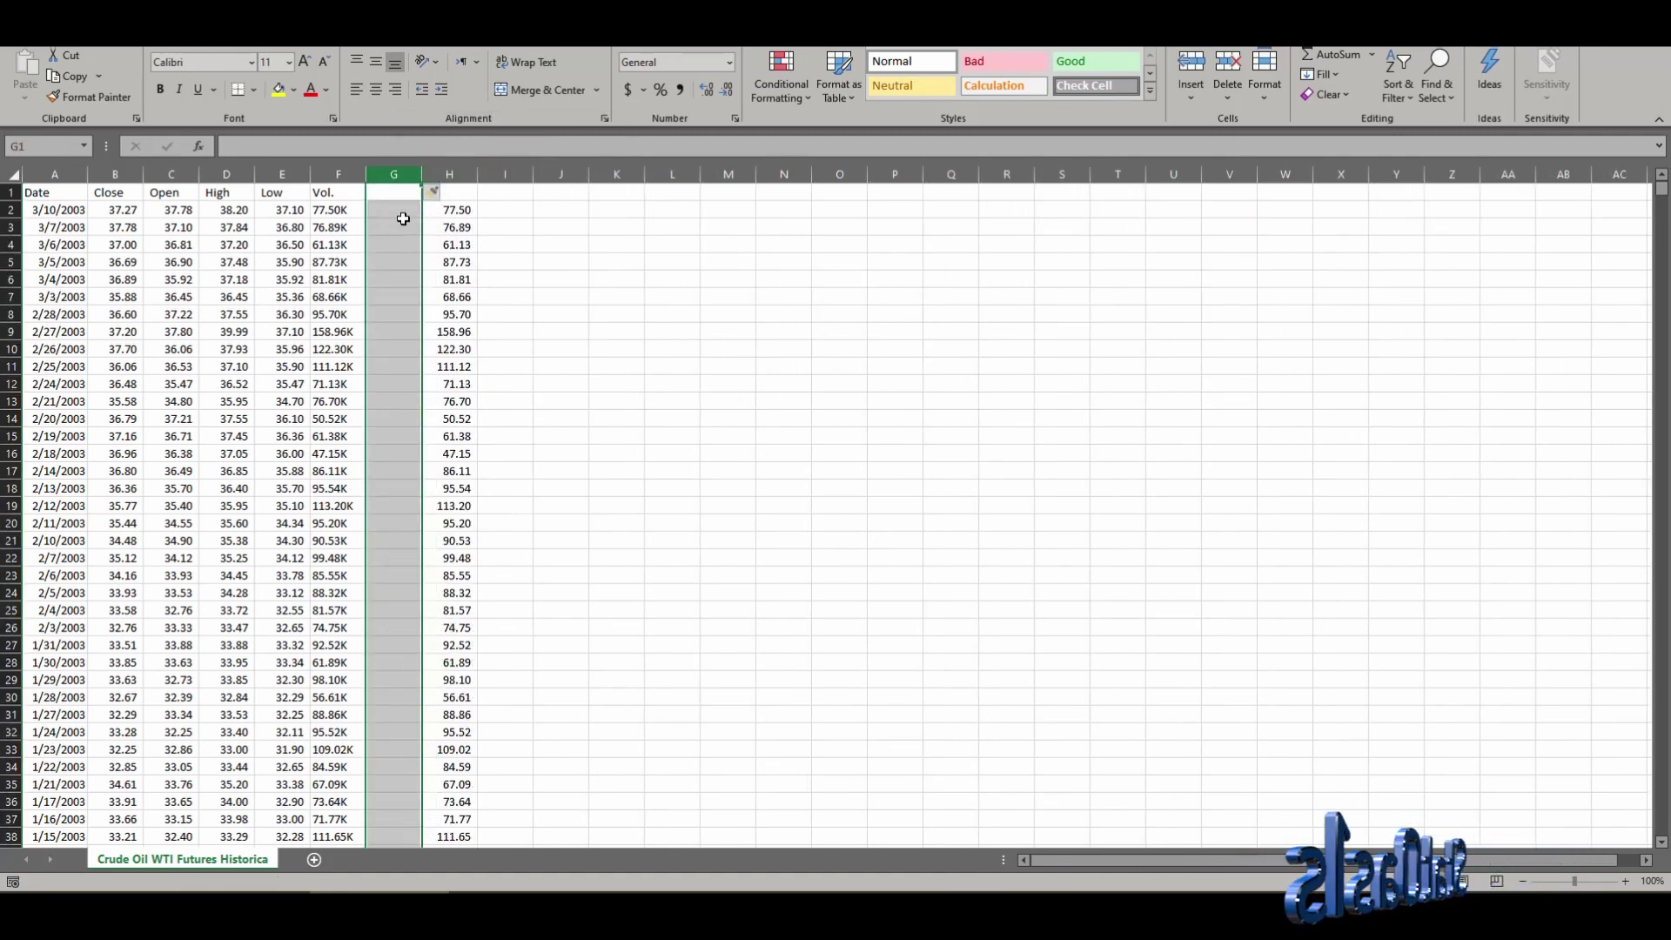
Step: Enter the volume suffix K in cells G2 to G5 of the new column
{"action": "left_click", "coordinate": [400, 215]}
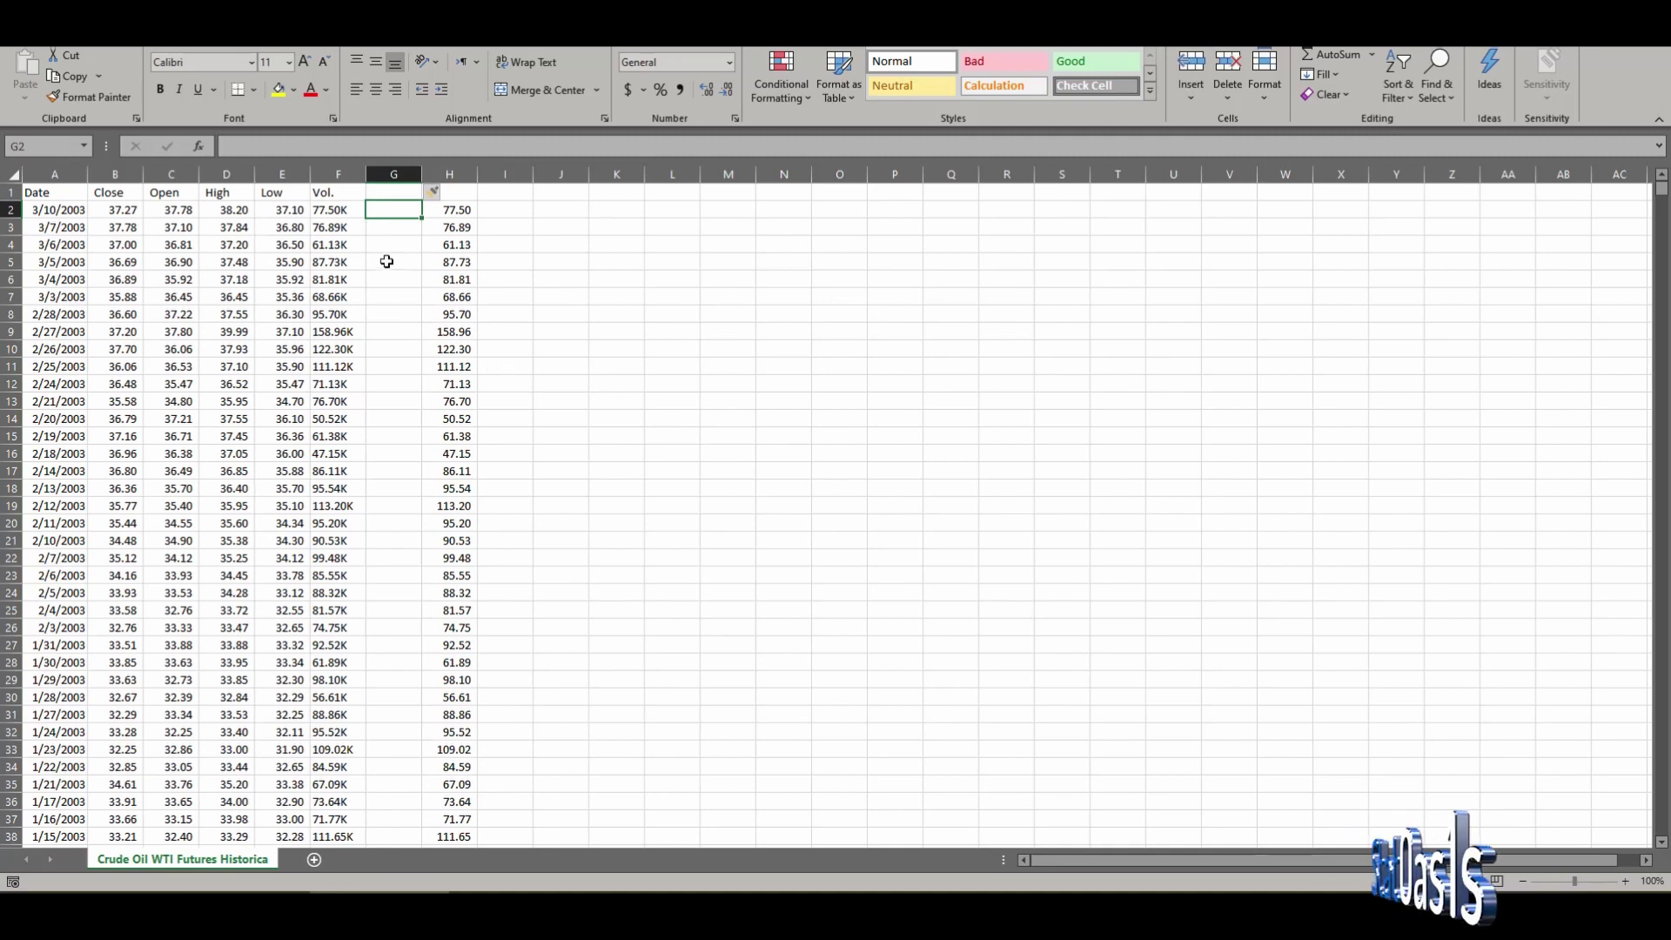
{"action": "type", "text": "K"}
{"action": "key", "text": "Return"}
{"action": "type", "text": "K"}
{"action": "key", "text": "Return"}
{"action": "type", "text": "K"}
{"action": "key", "text": "Return"}
{"action": "type", "text": "K"}
{"action": "key", "text": "Return"}
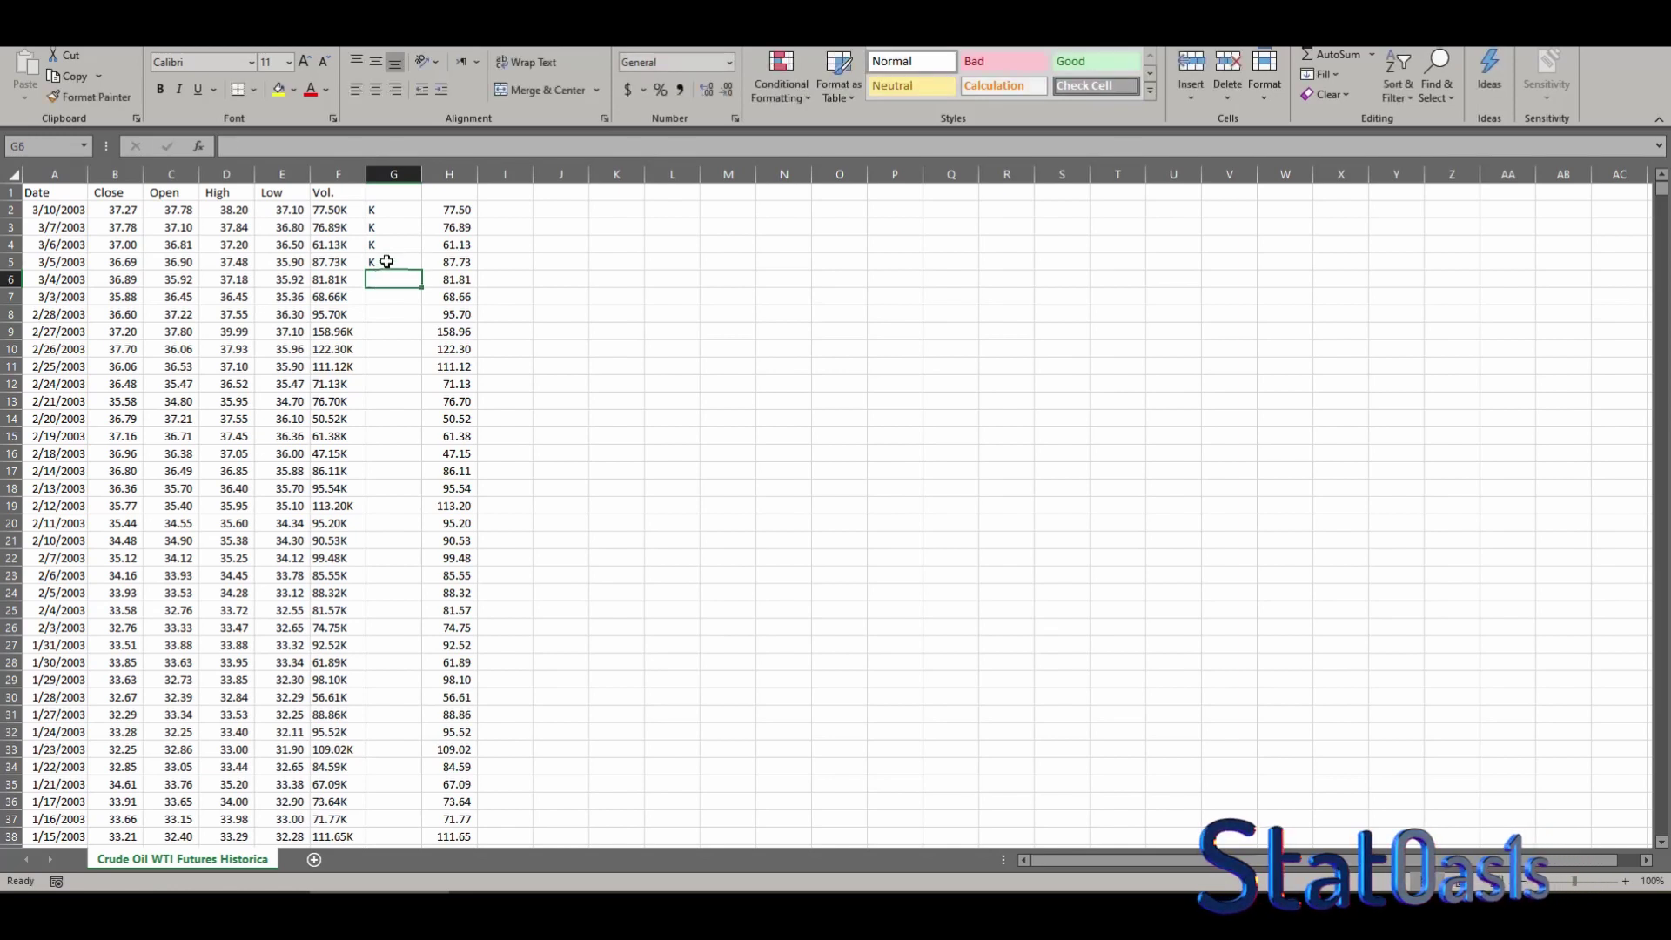
Step: Extend the suffix letters in column G from G5 down to the last data row using Flash Fill
{"action": "left_click", "coordinate": [387, 262]}
{"action": "left_click_drag", "start_coordinate": [422, 271], "coordinate": [417, 398]}
{"action": "left_click", "coordinate": [434, 402]}
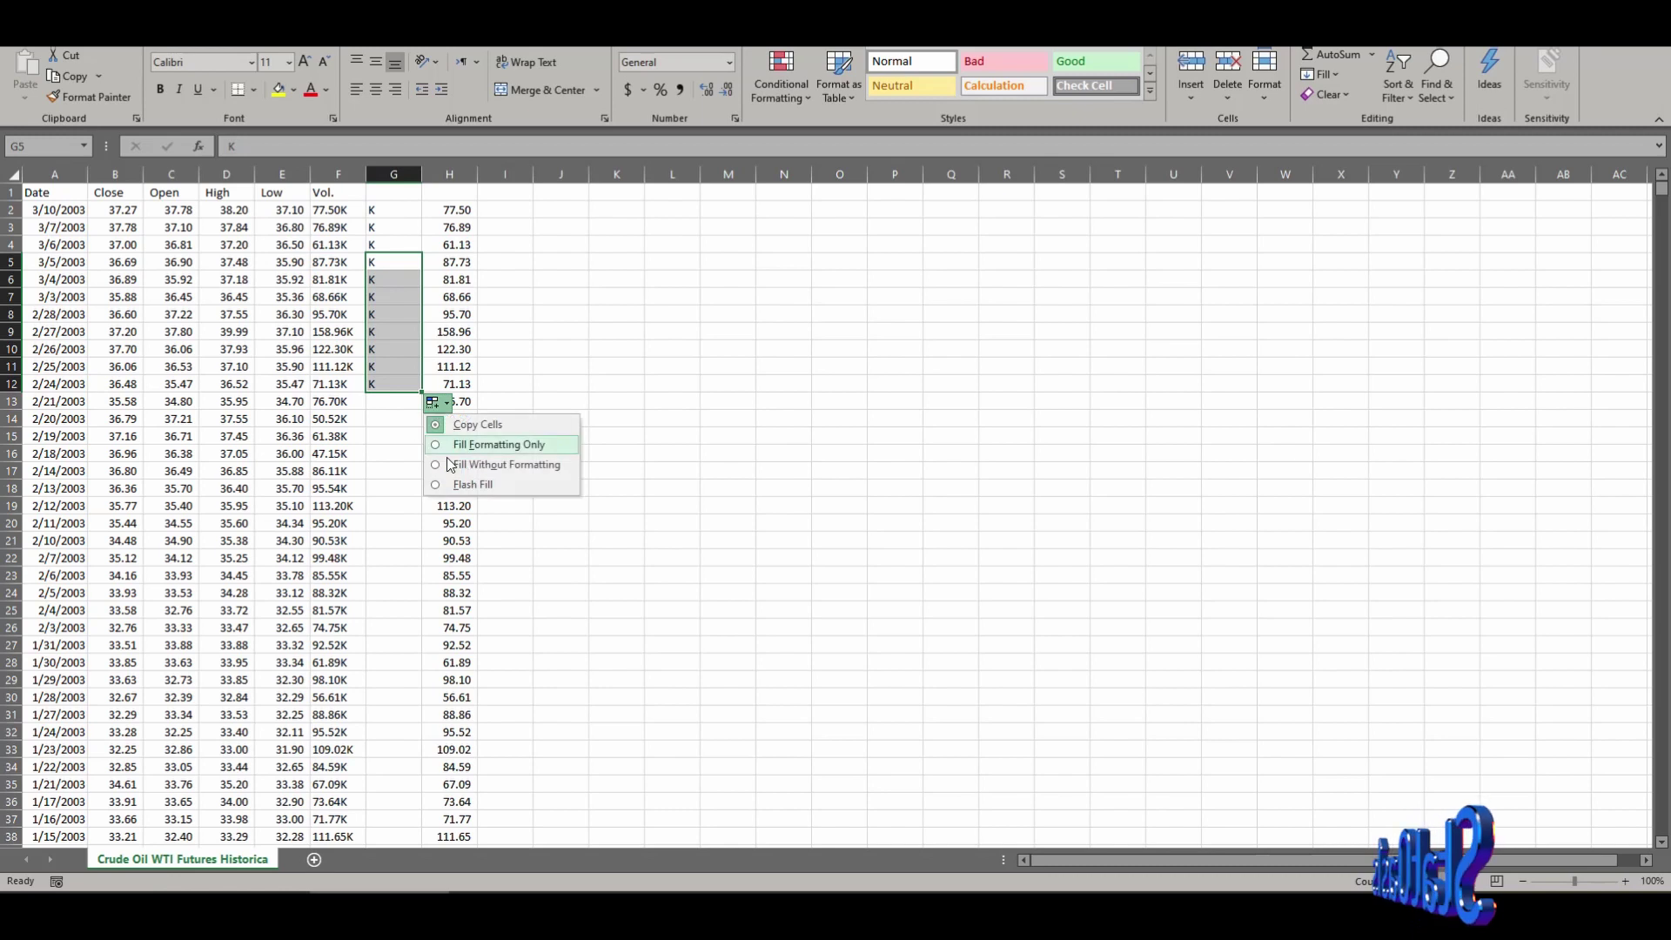
{"action": "left_click", "coordinate": [451, 481]}
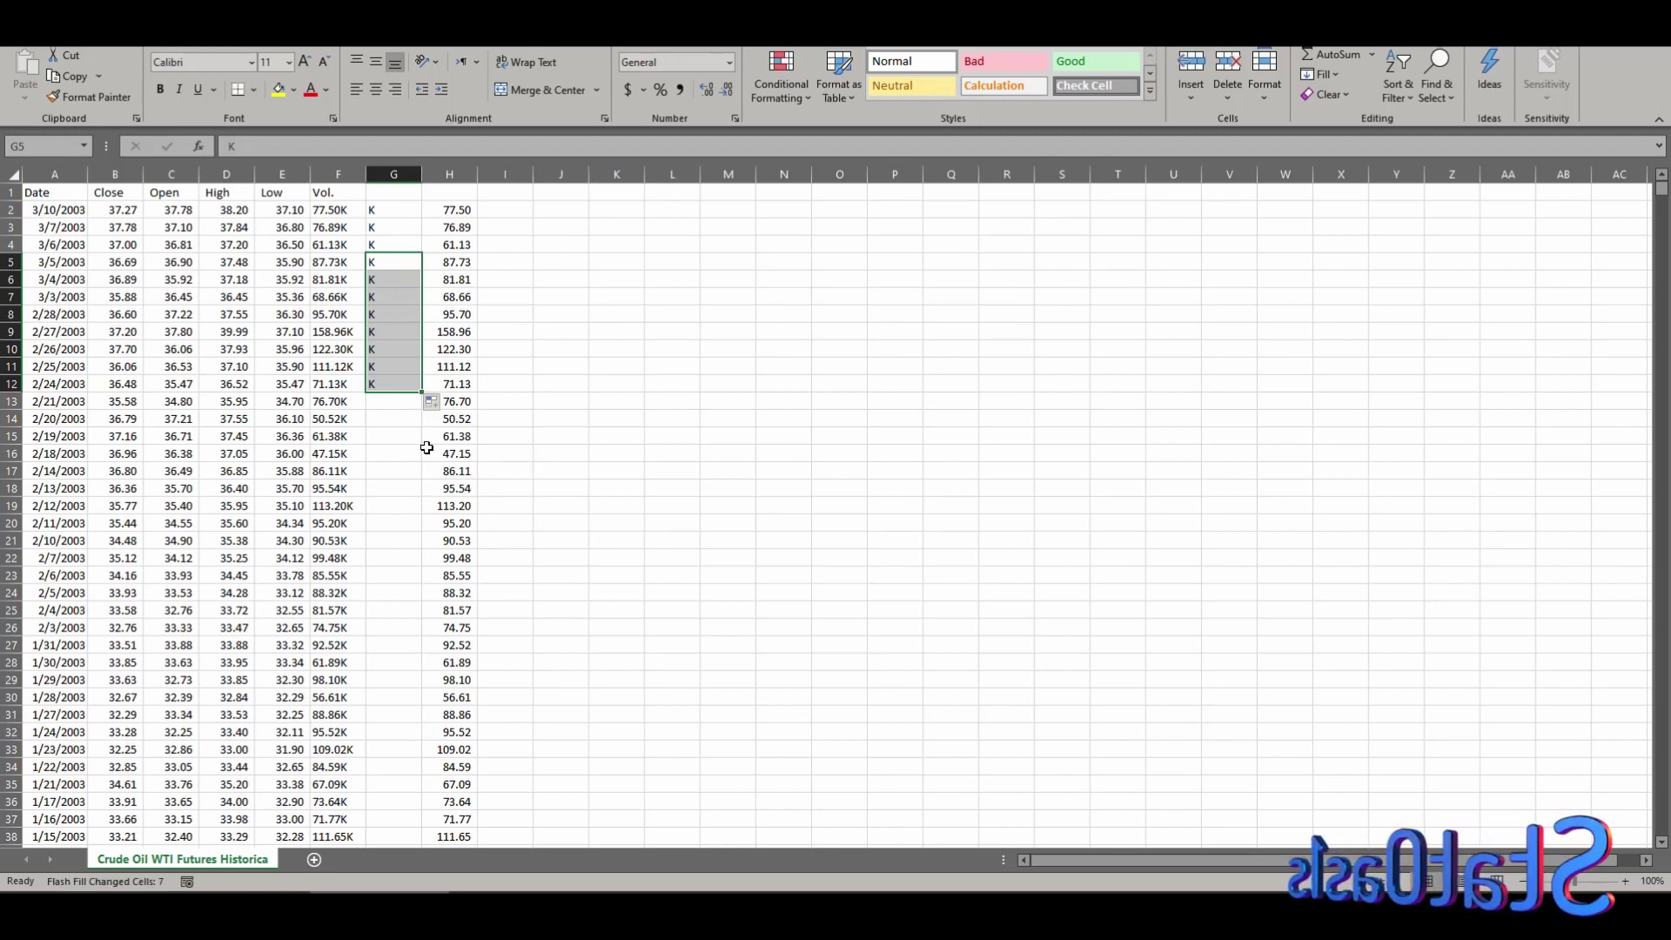
{"action": "double_click", "coordinate": [422, 392]}
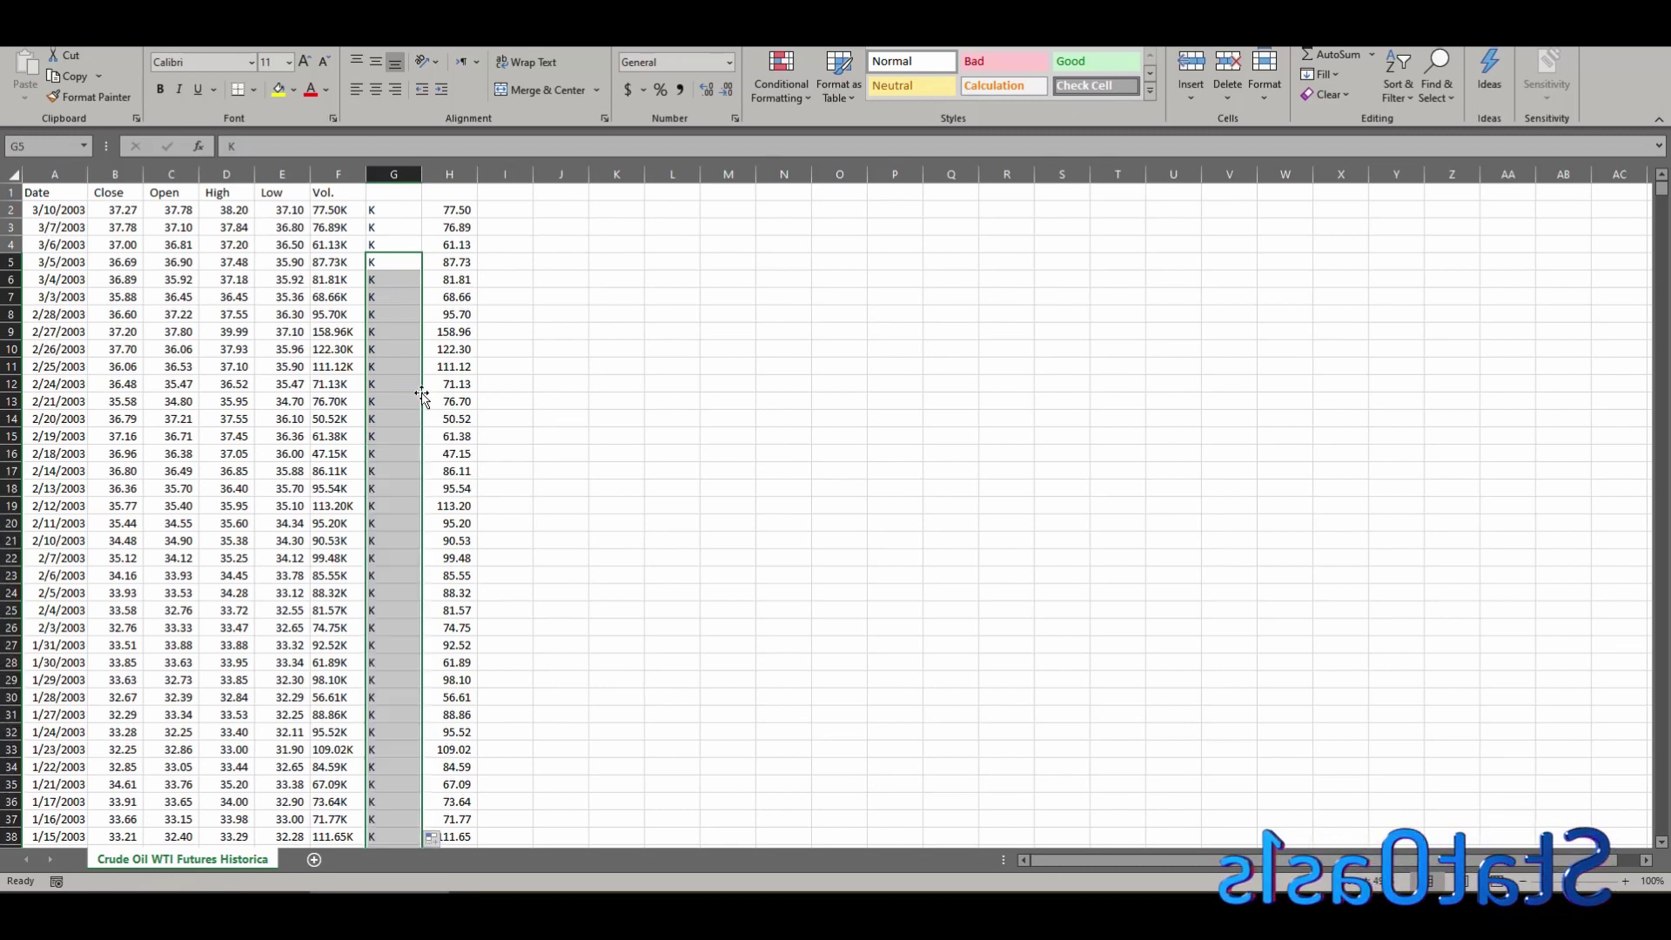
{"action": "left_click", "coordinate": [433, 837]}
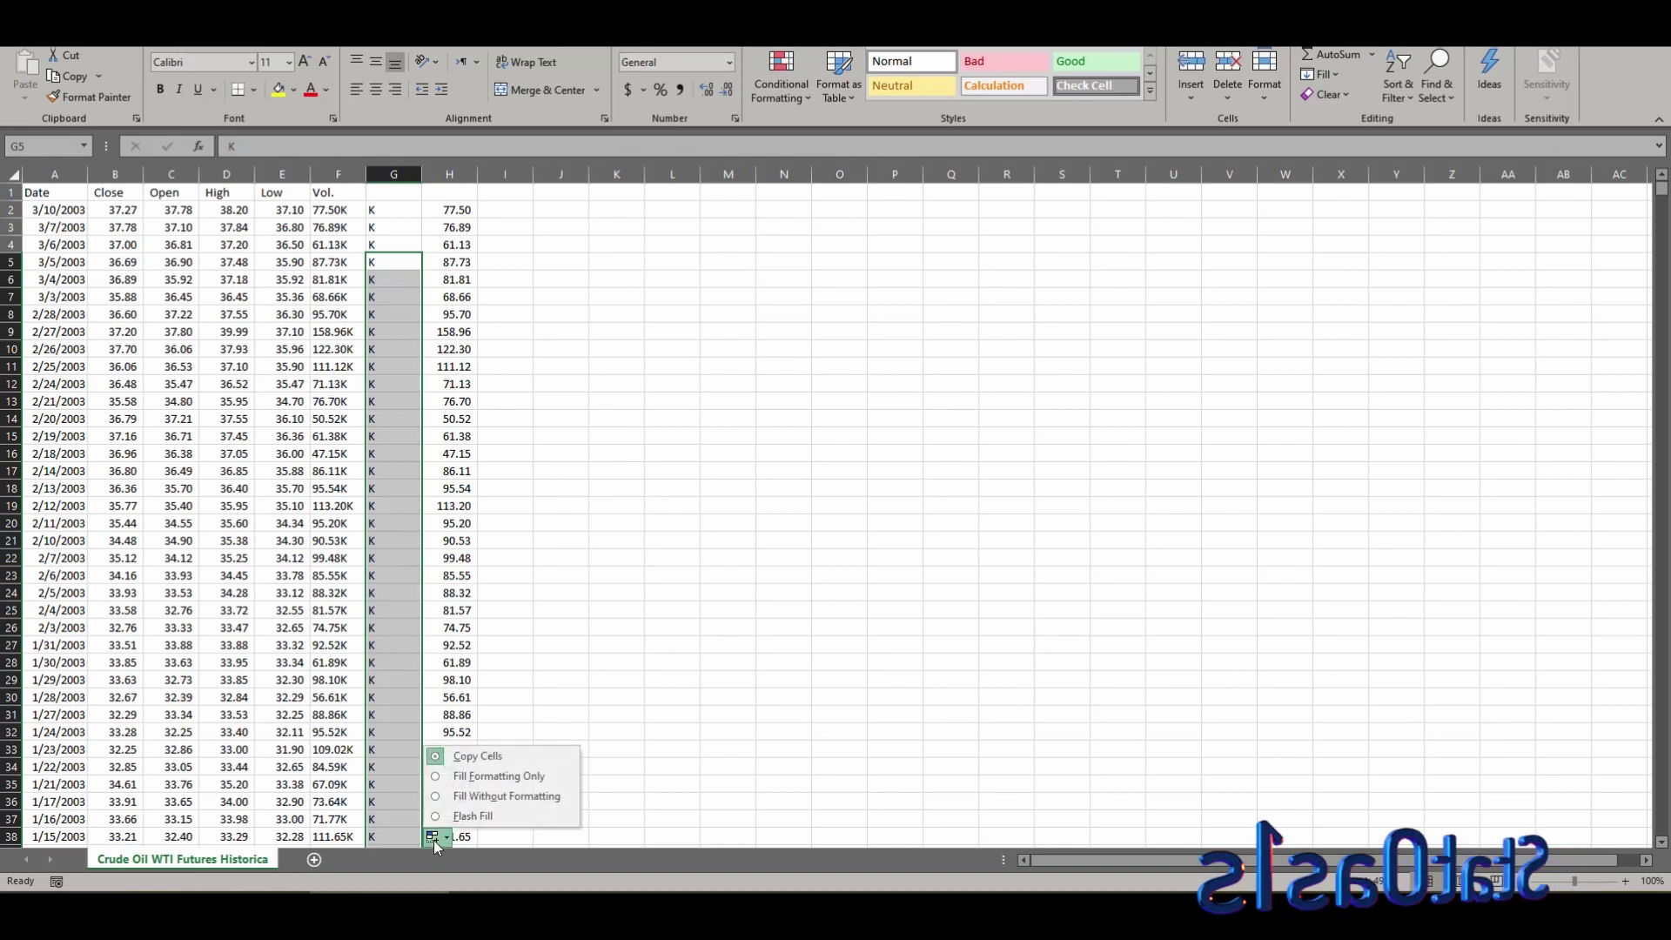
{"action": "left_click", "coordinate": [468, 817]}
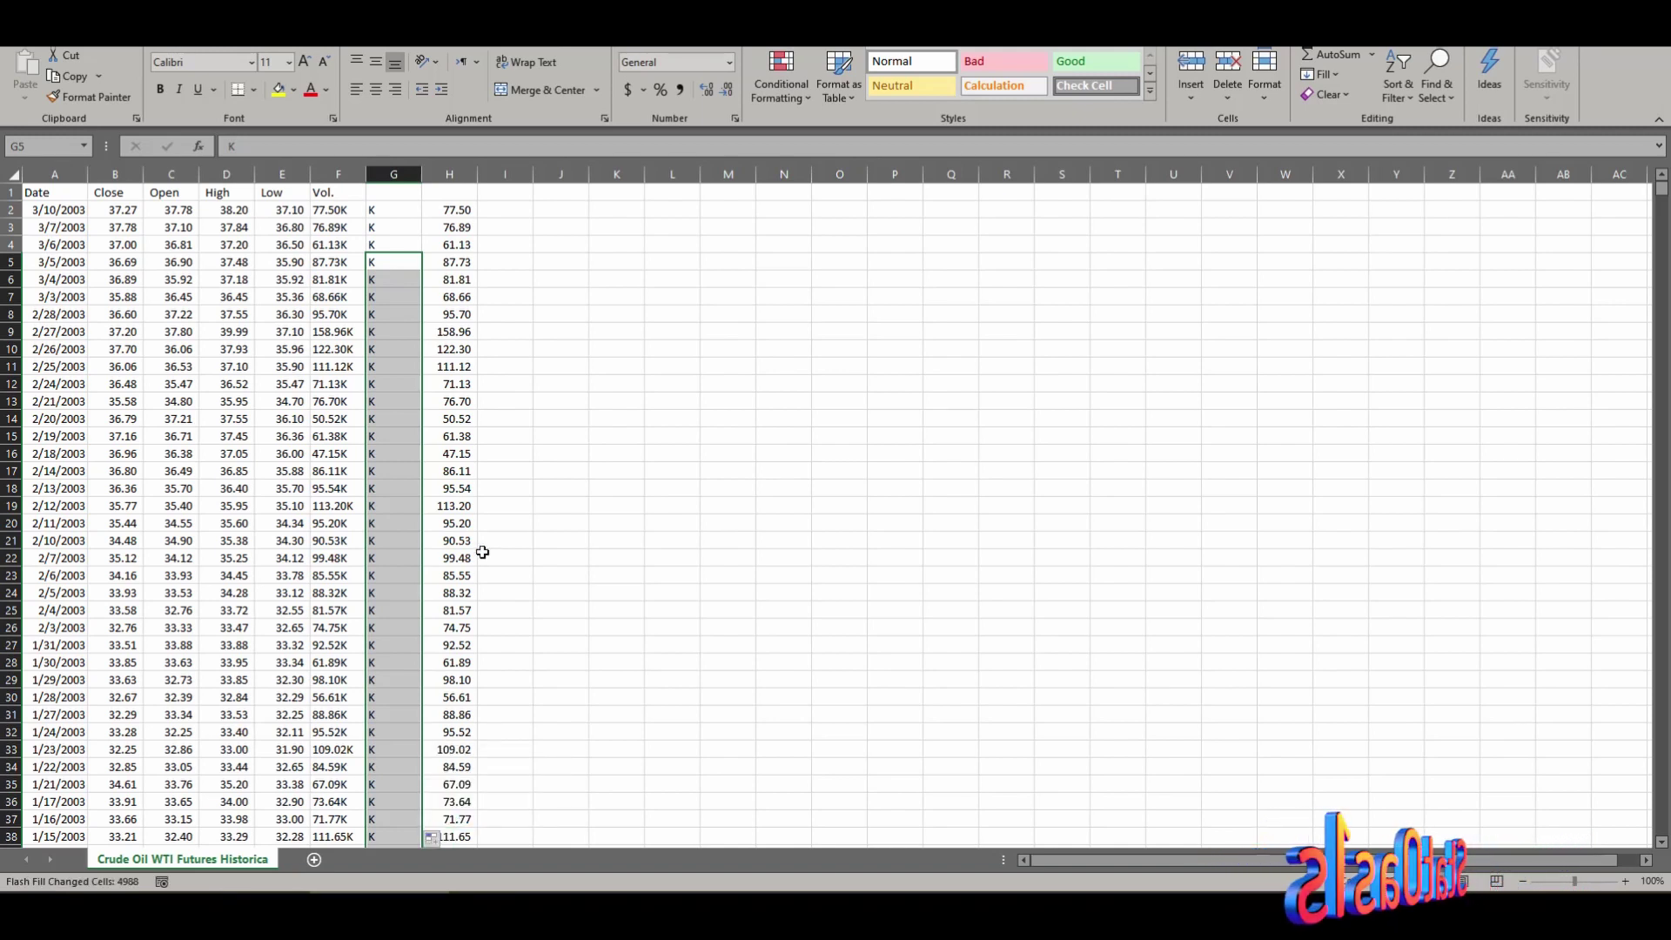
{"action": "left_click", "coordinate": [399, 503]}
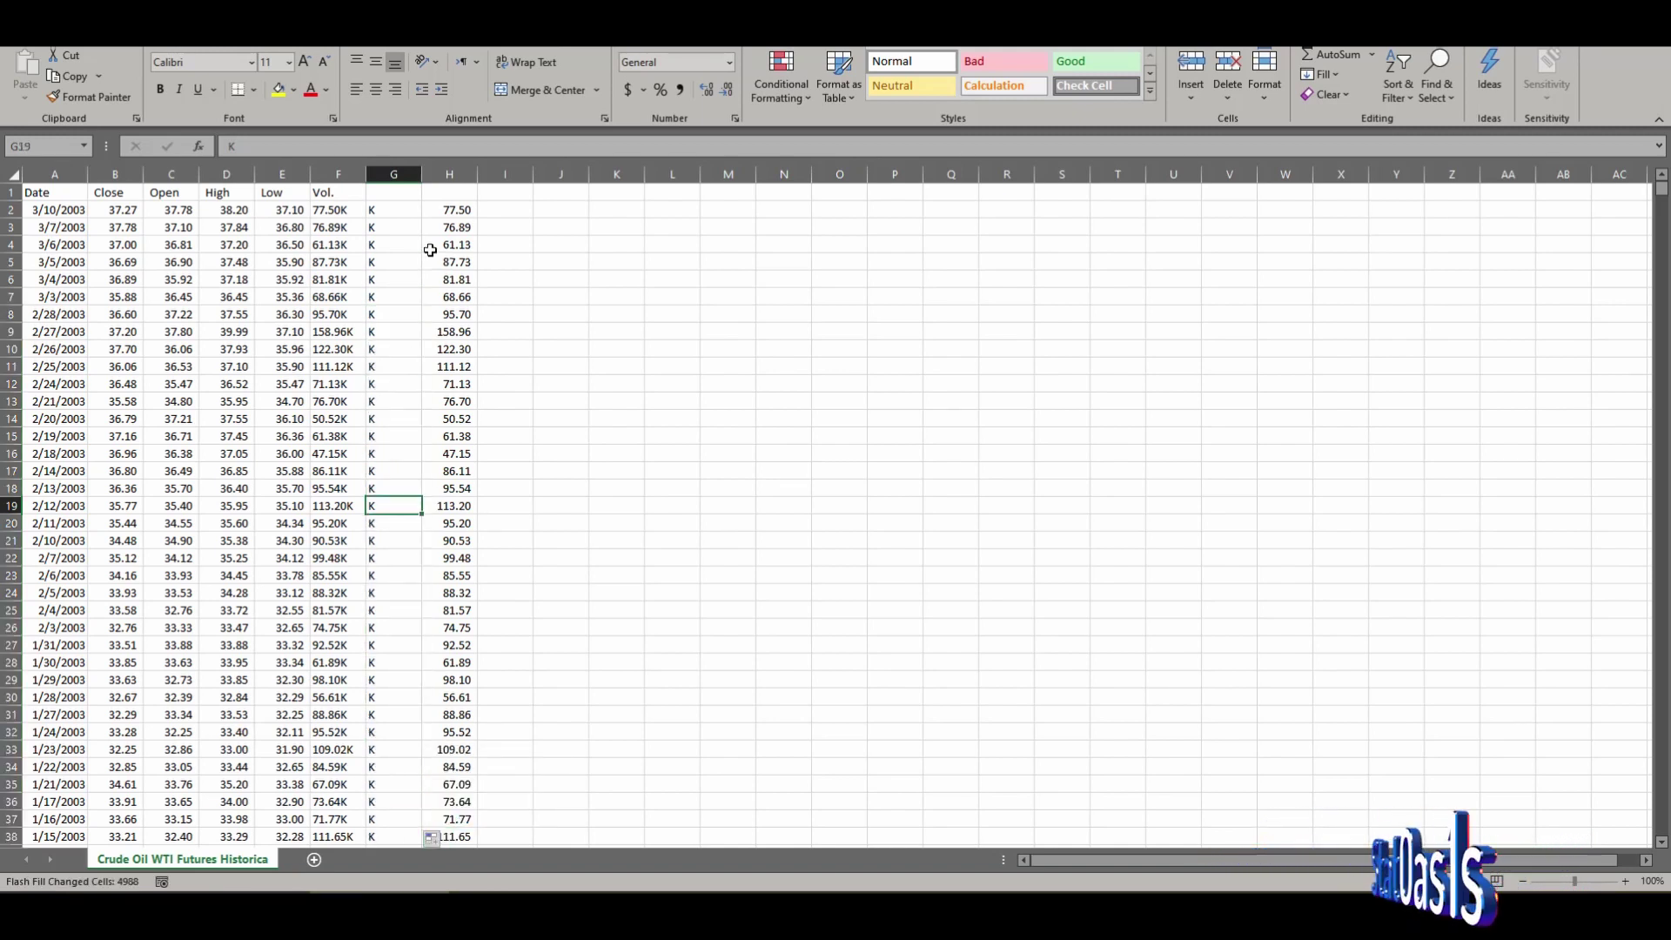
Step: Begin an IF formula in I2 that tests the suffix in G2 and returns H2*1000 when true
{"action": "left_click", "coordinate": [517, 210]}
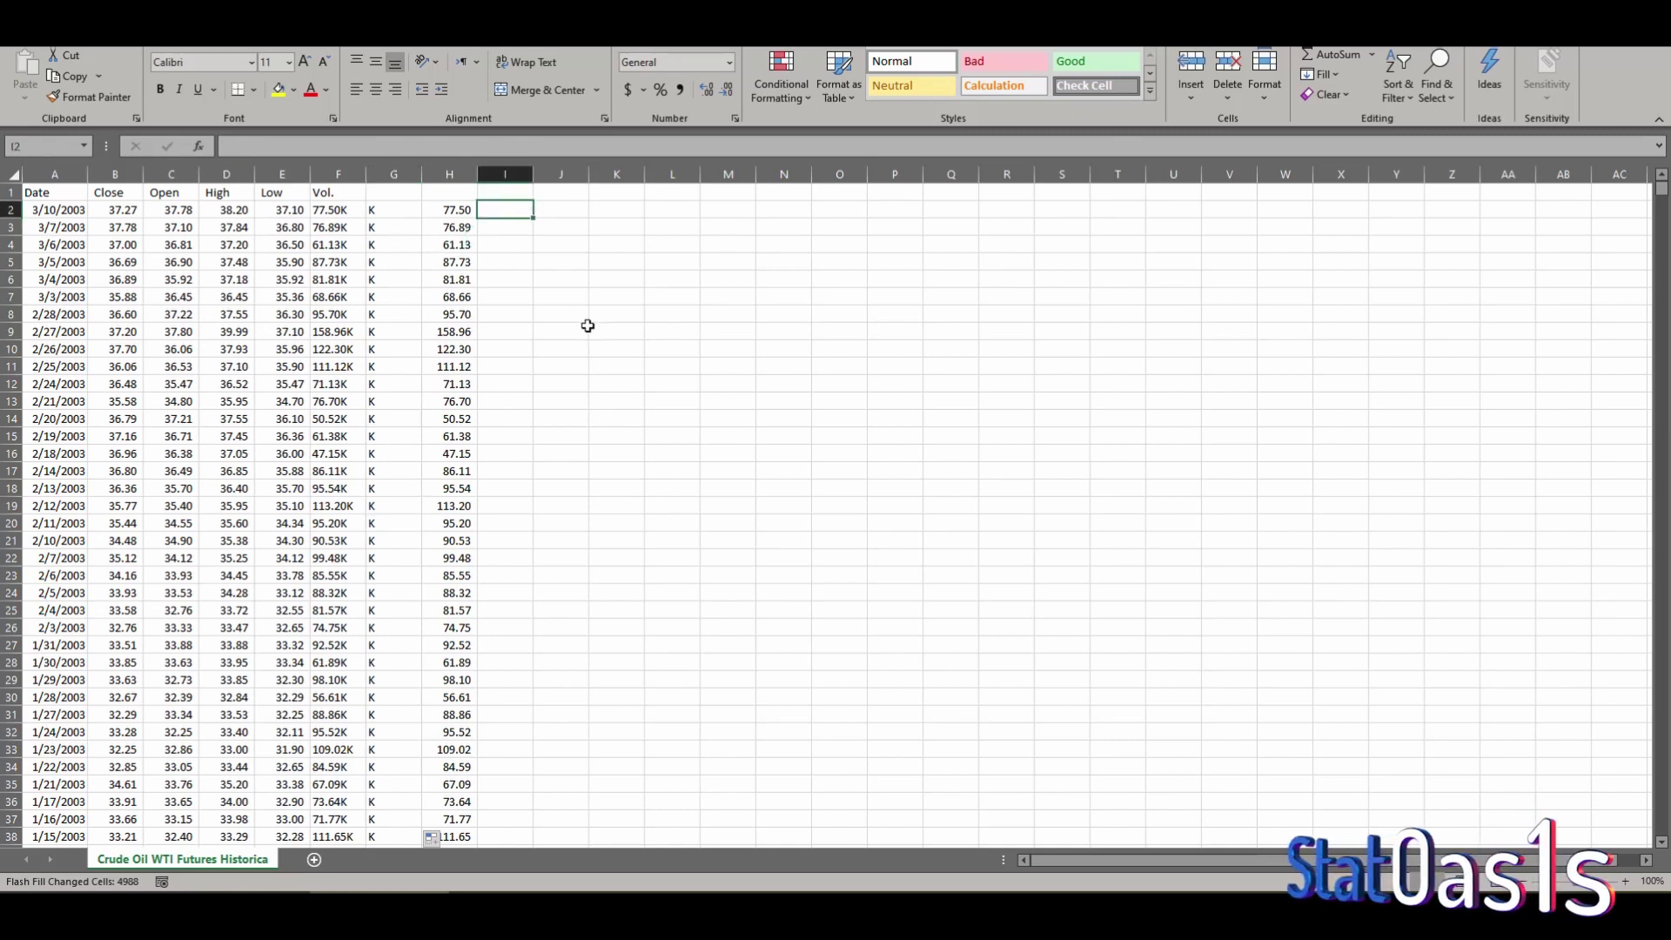
{"action": "type", "text": "="}
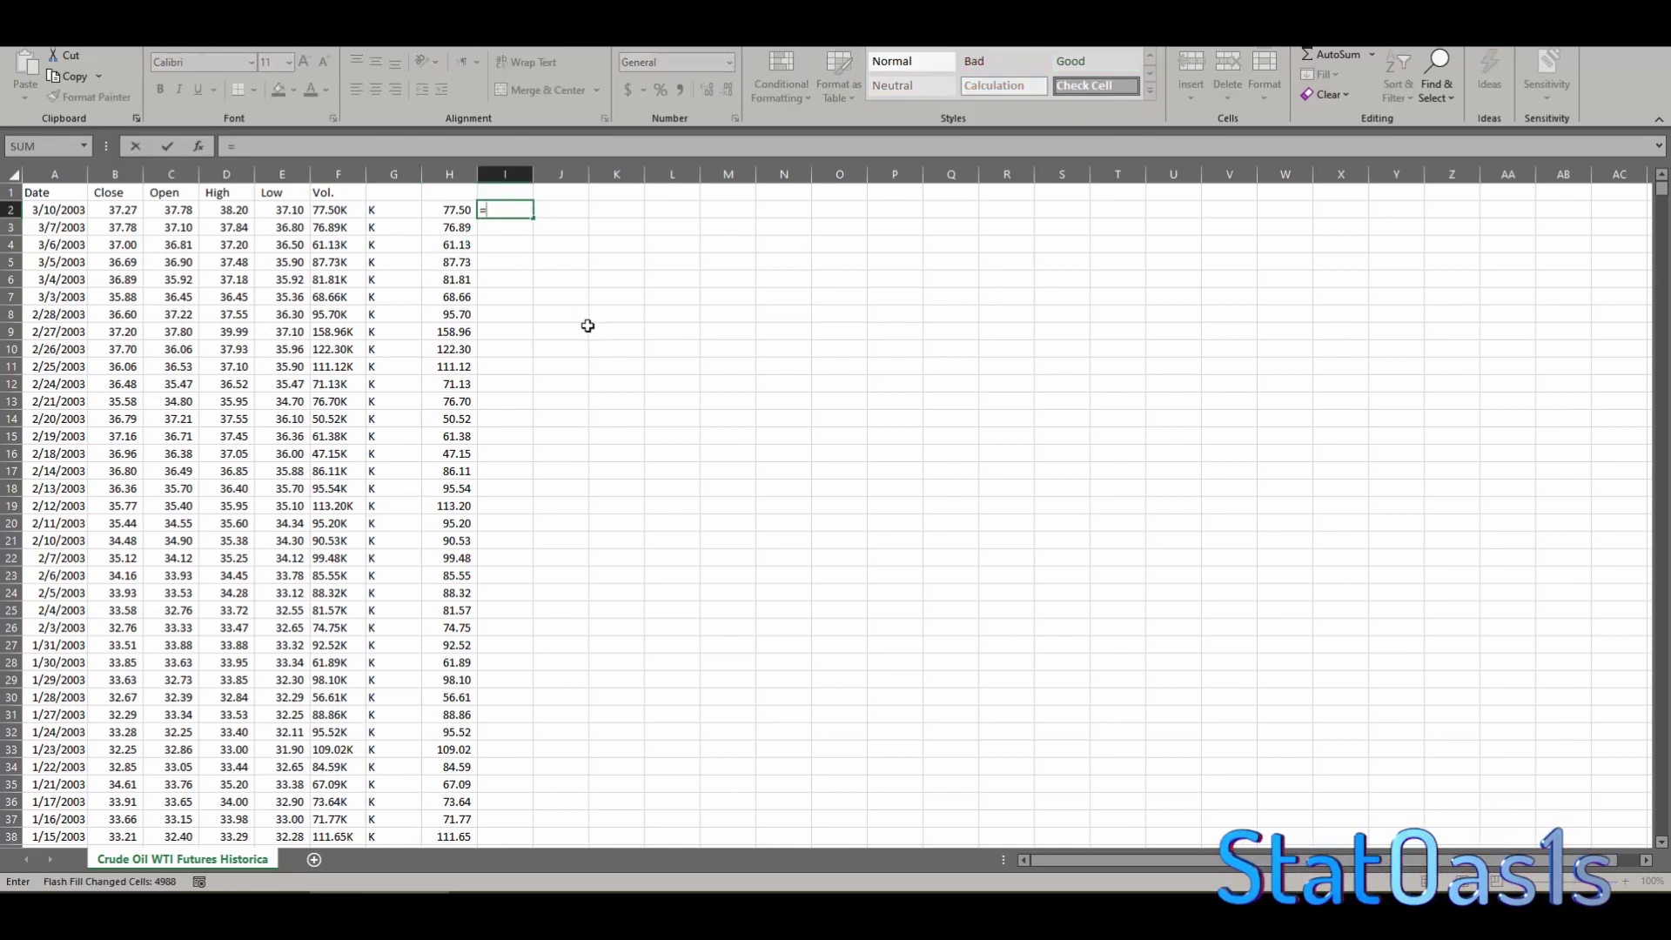
{"action": "type", "text": "if"}
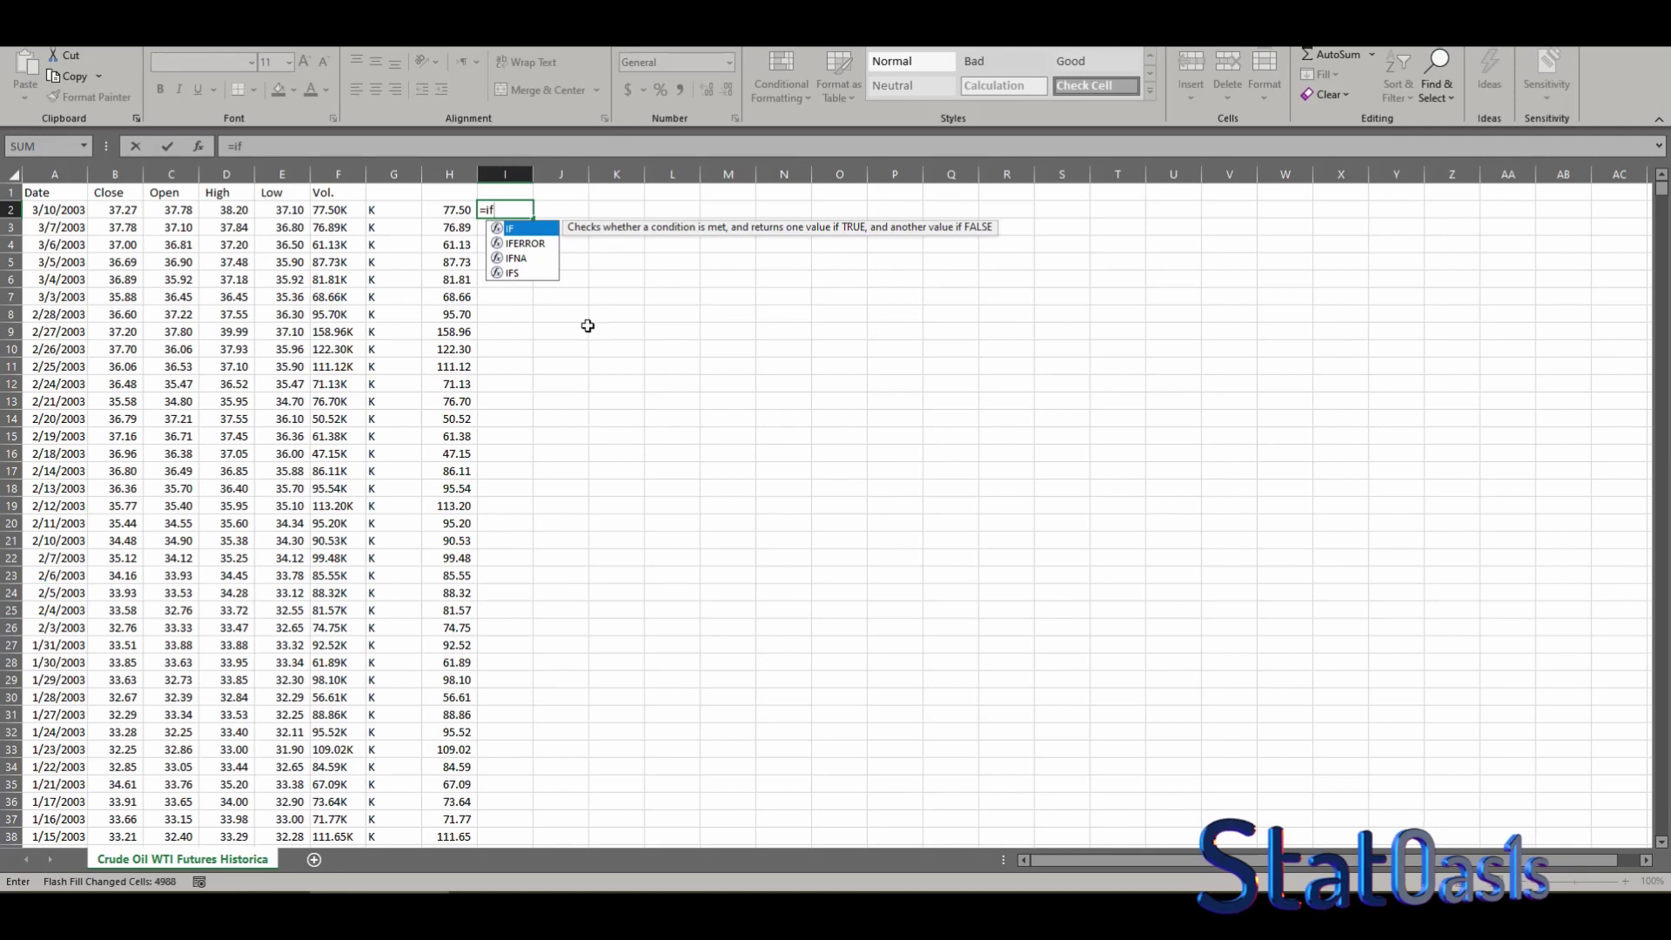
{"action": "type", "text": "("}
{"action": "left_click", "coordinate": [393, 211]}
{"action": "type", "text": ","}
{"action": "left_click", "coordinate": [445, 209]}
{"action": "type", "text": "*1000,if("}
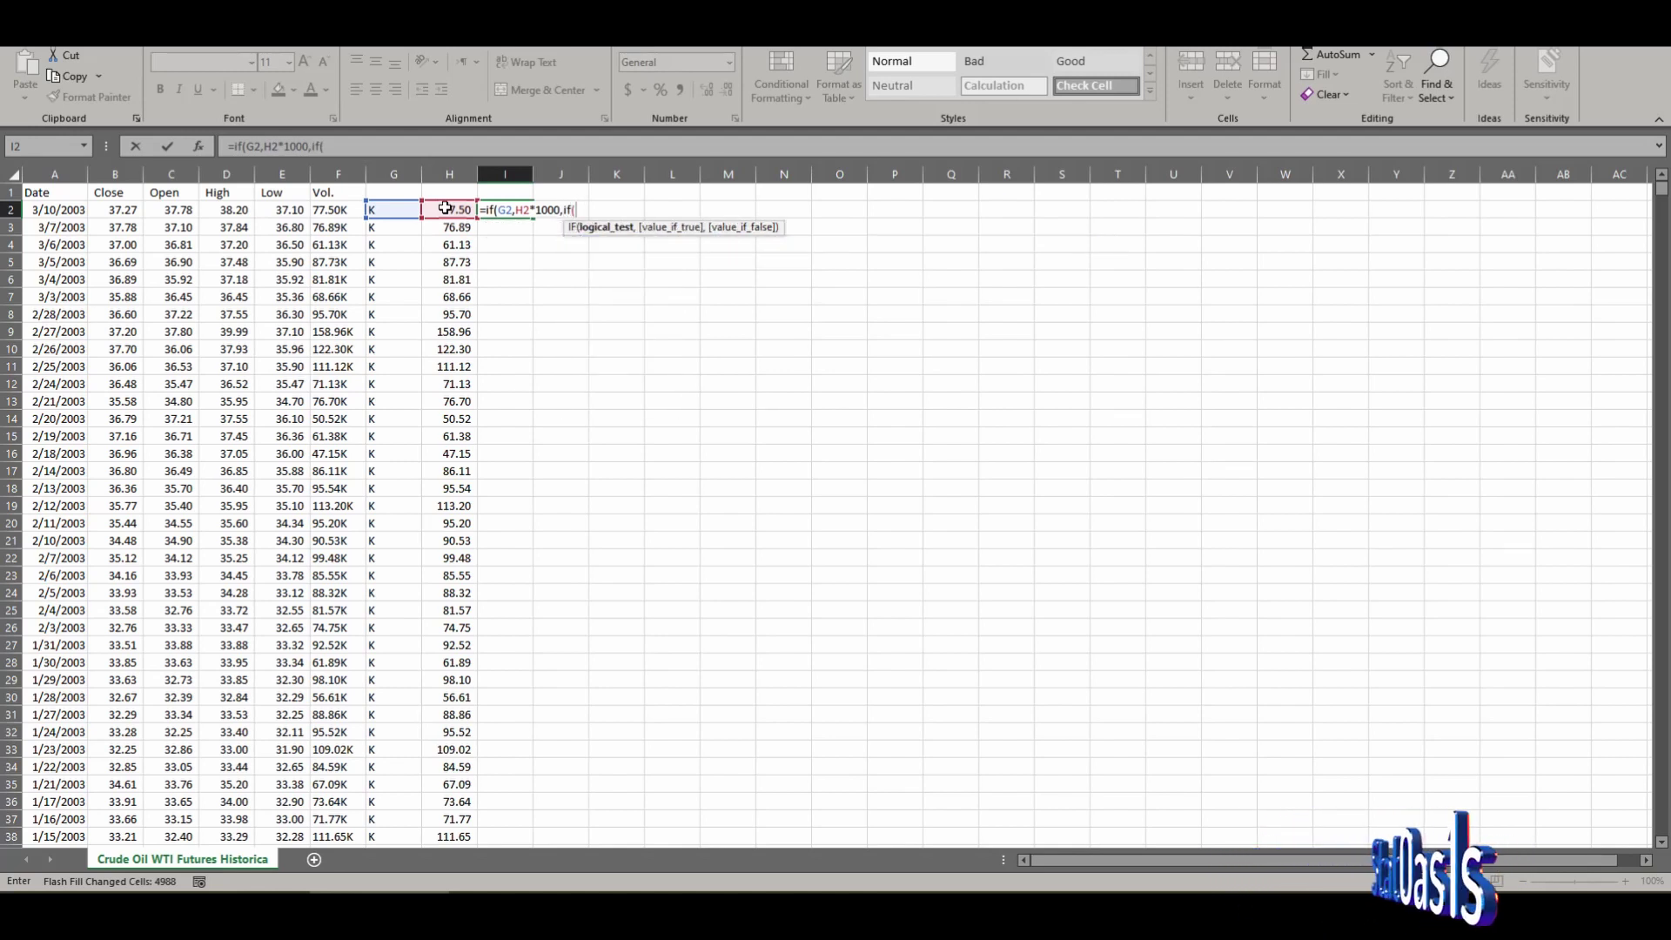
Step: Complete the I2 formula with a nested IF that returns H2*1000000 when G2="M" and H2 otherwise
{"action": "left_click", "coordinate": [382, 210]}
{"action": "type", "text": "\"M\""}
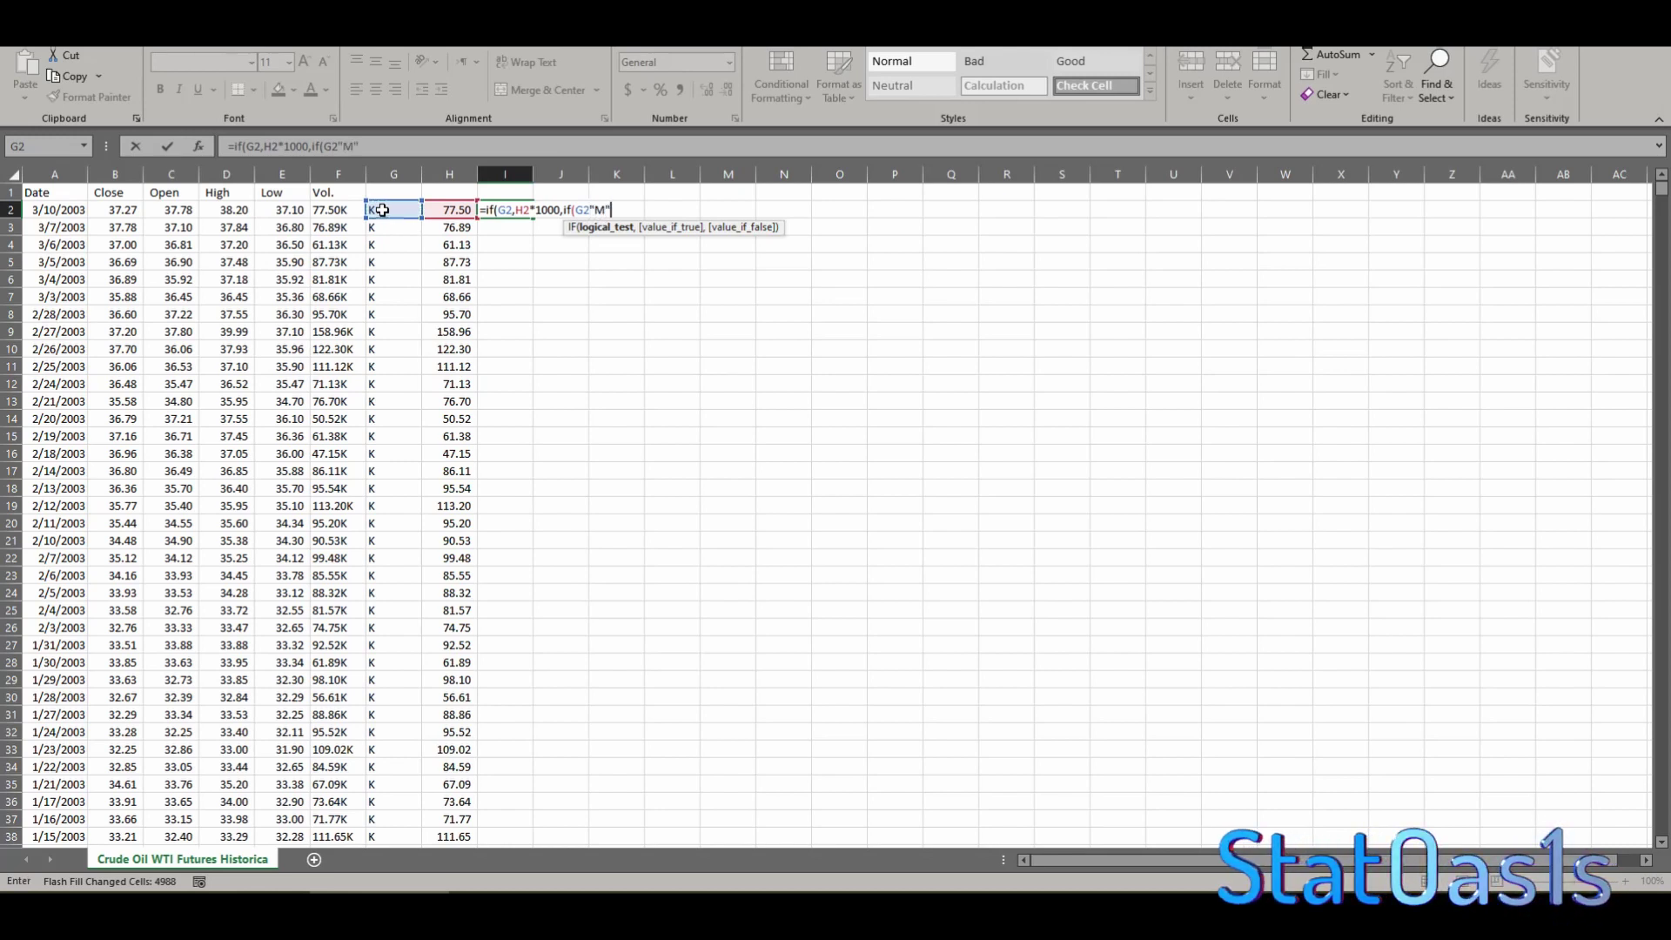
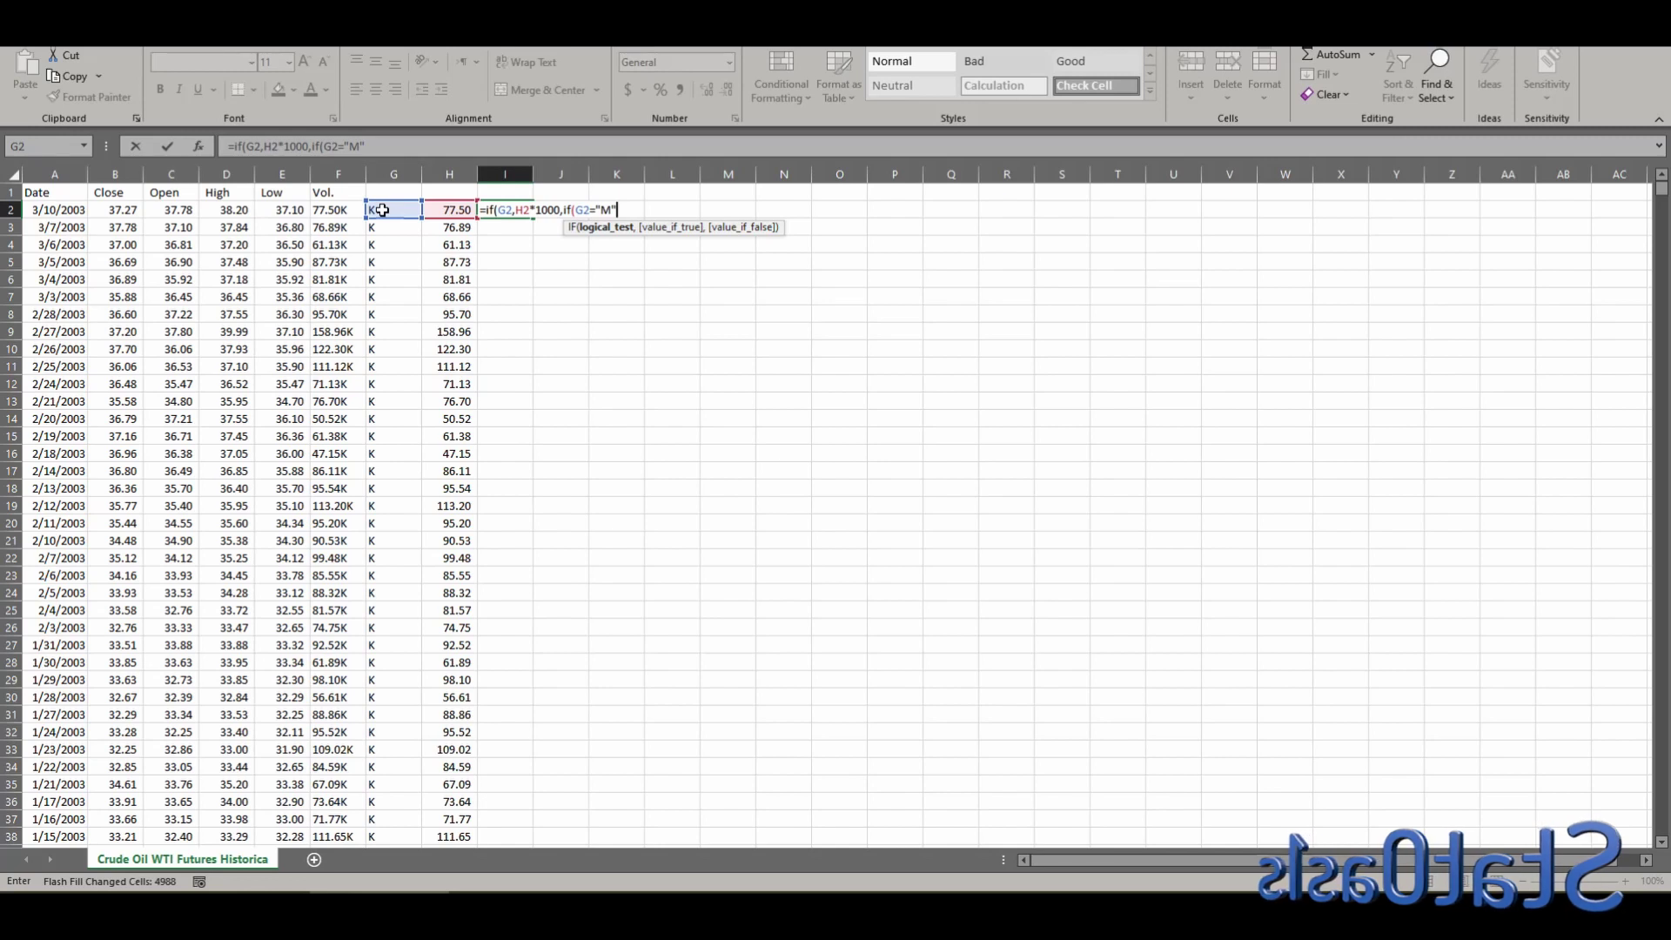
{"action": "type", "text": ","}
{"action": "left_click", "coordinate": [456, 209]}
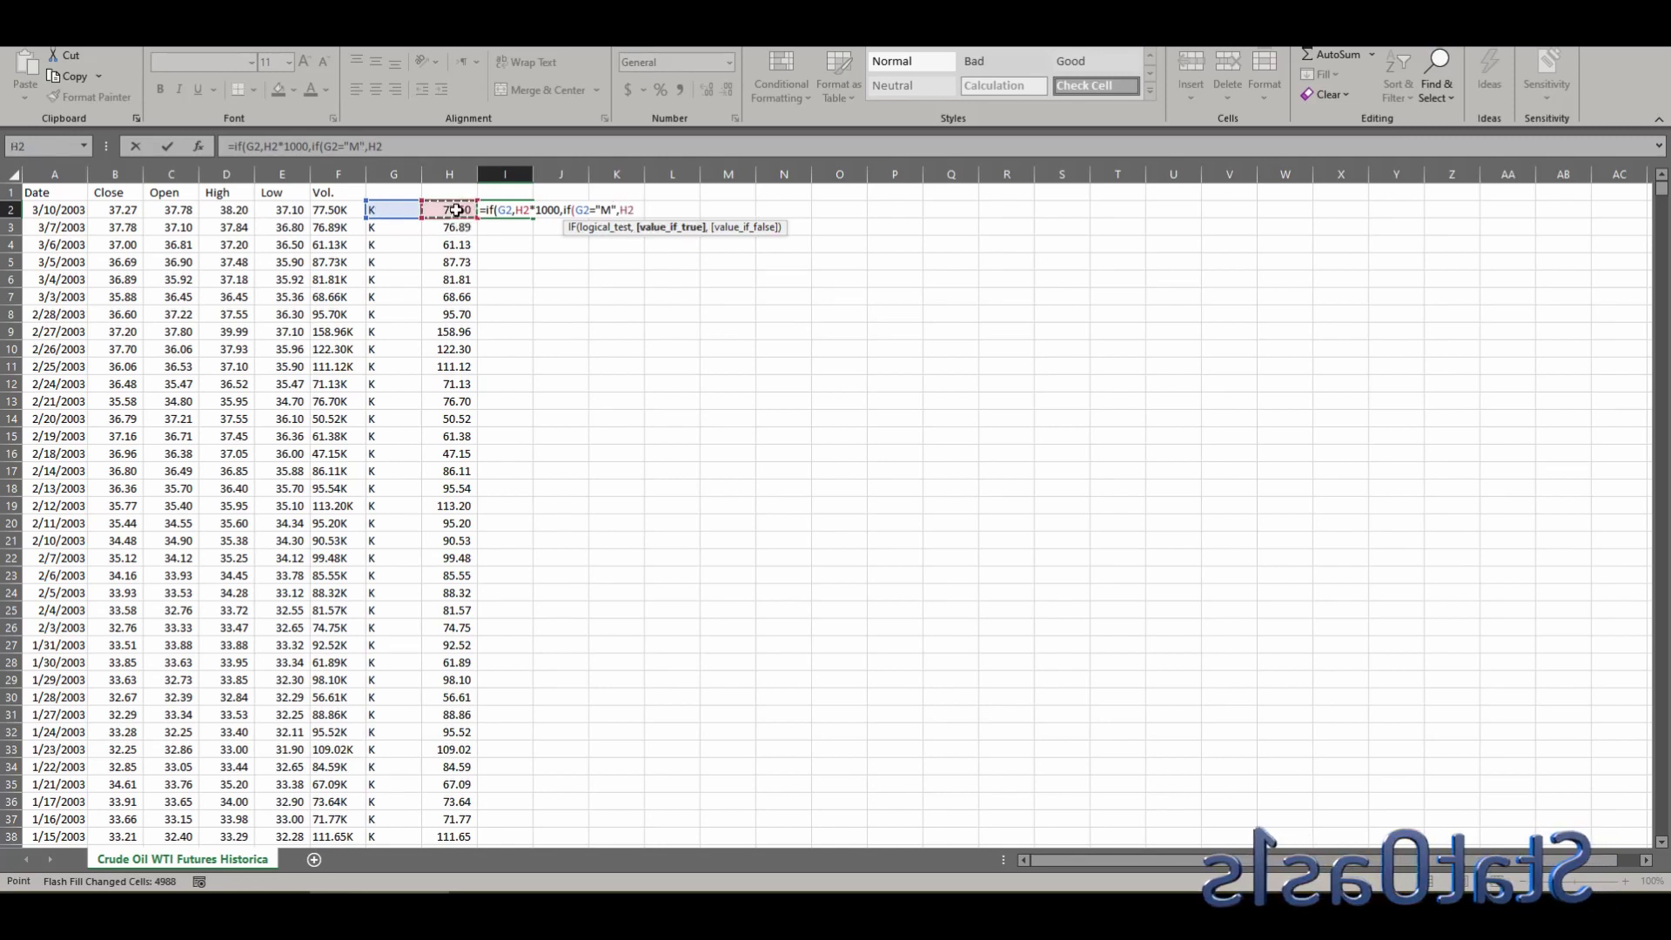
{"action": "type", "text": "*"}
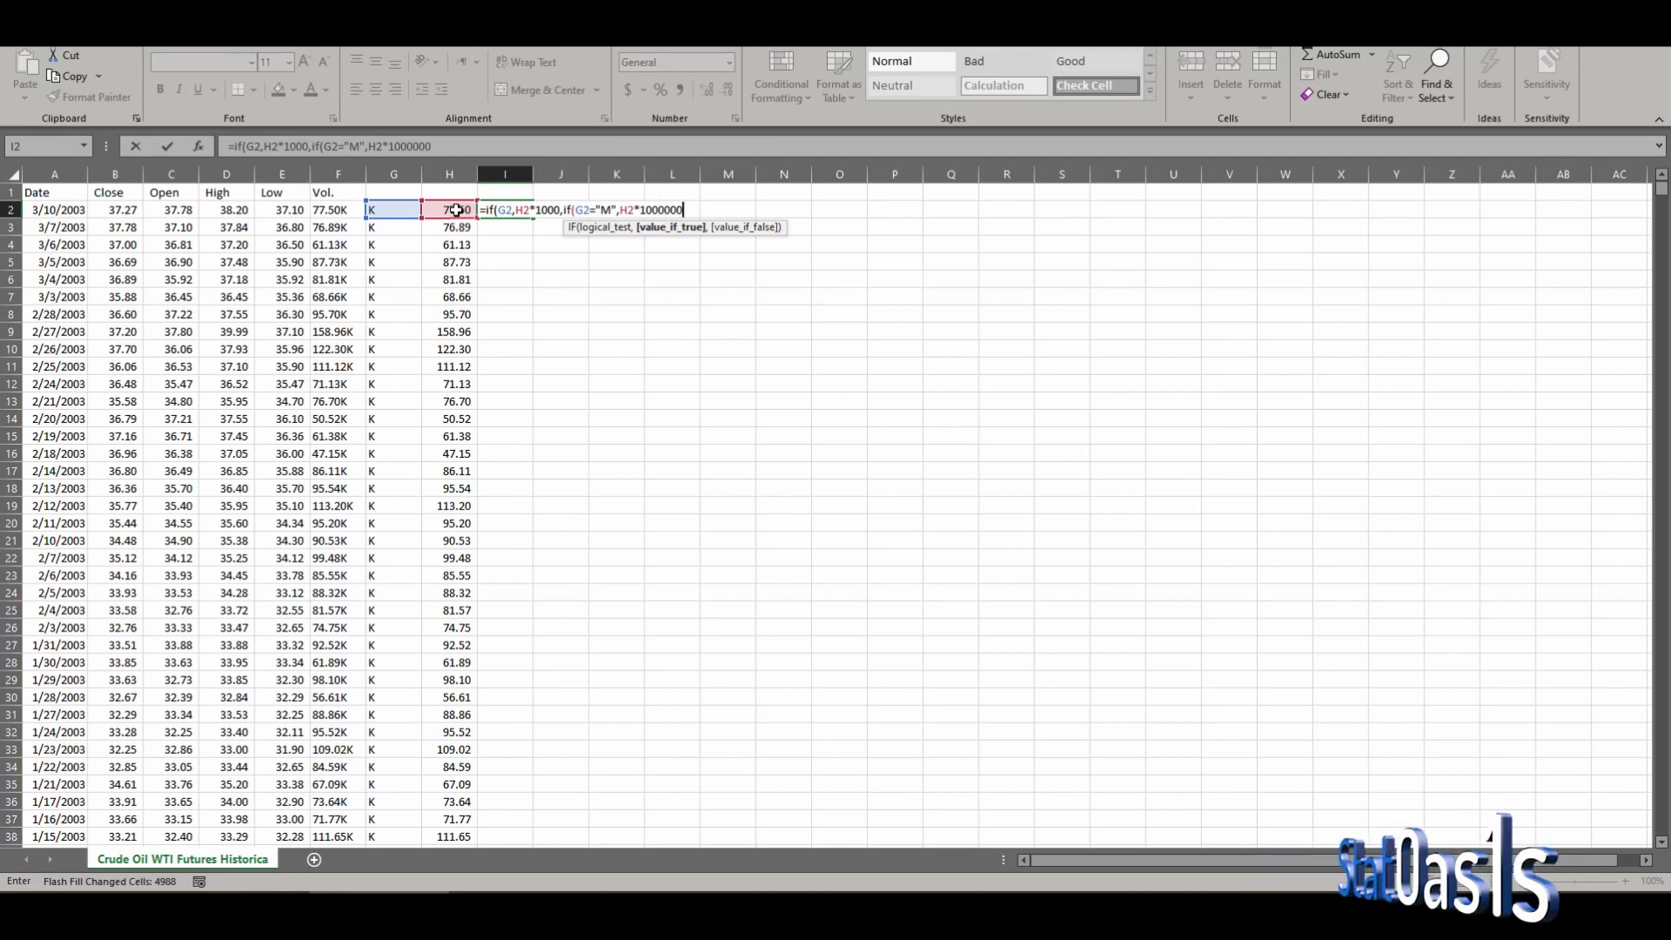
{"action": "type", "text": "1000000"}
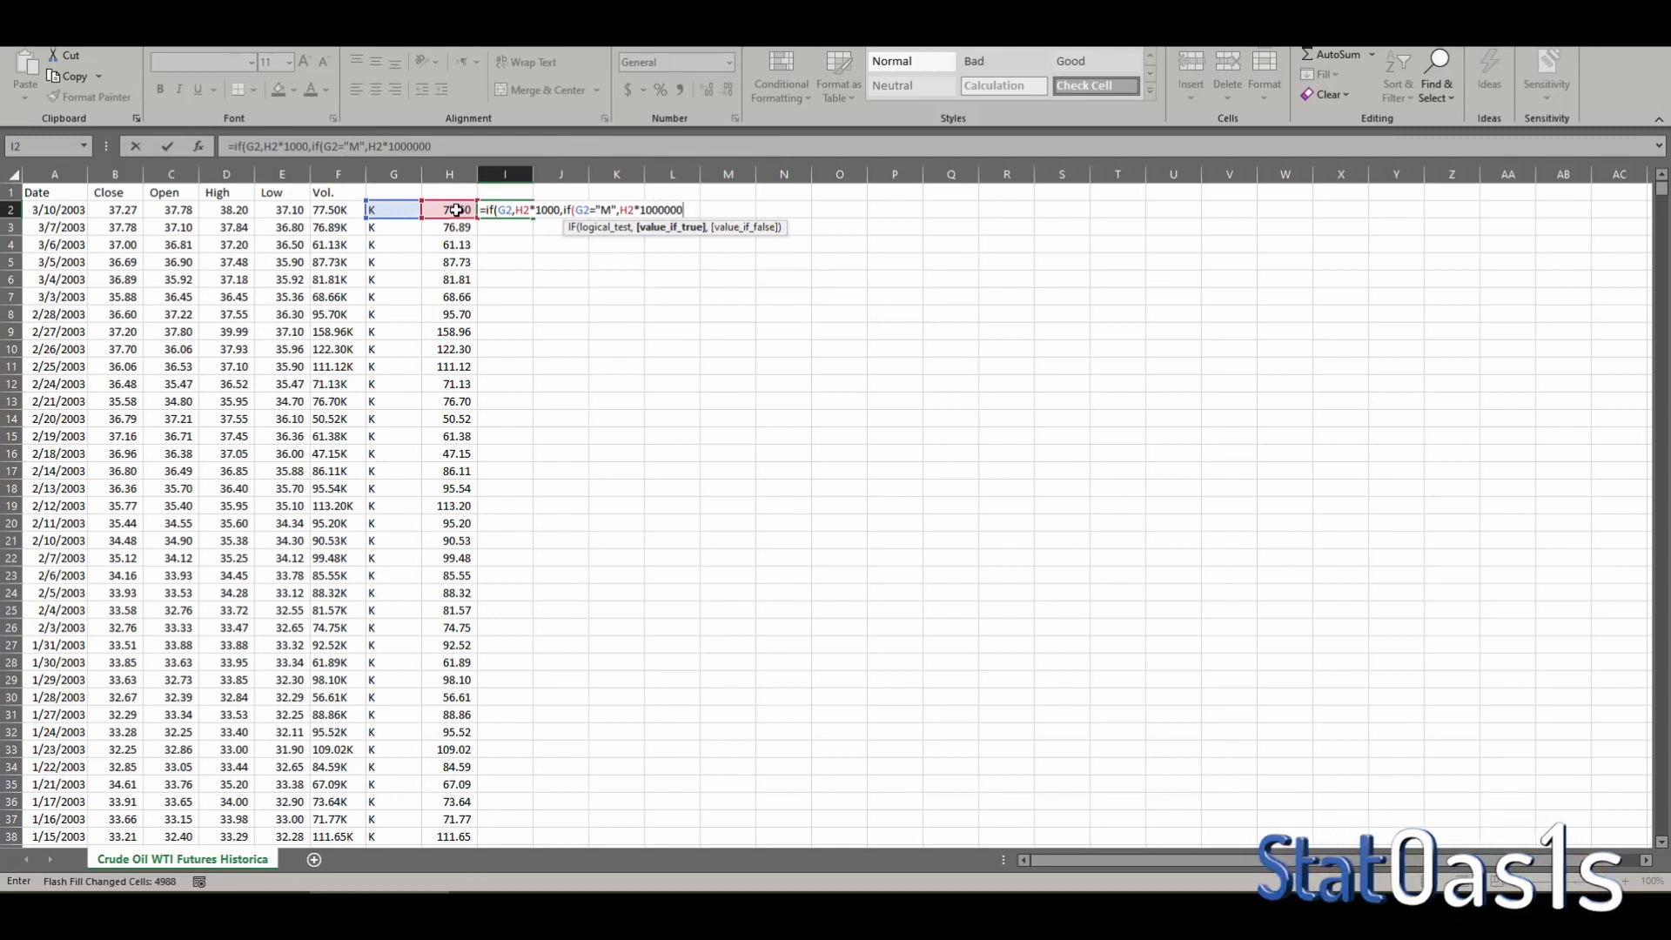
{"action": "type", "text": ","}
{"action": "left_click", "coordinate": [456, 209]}
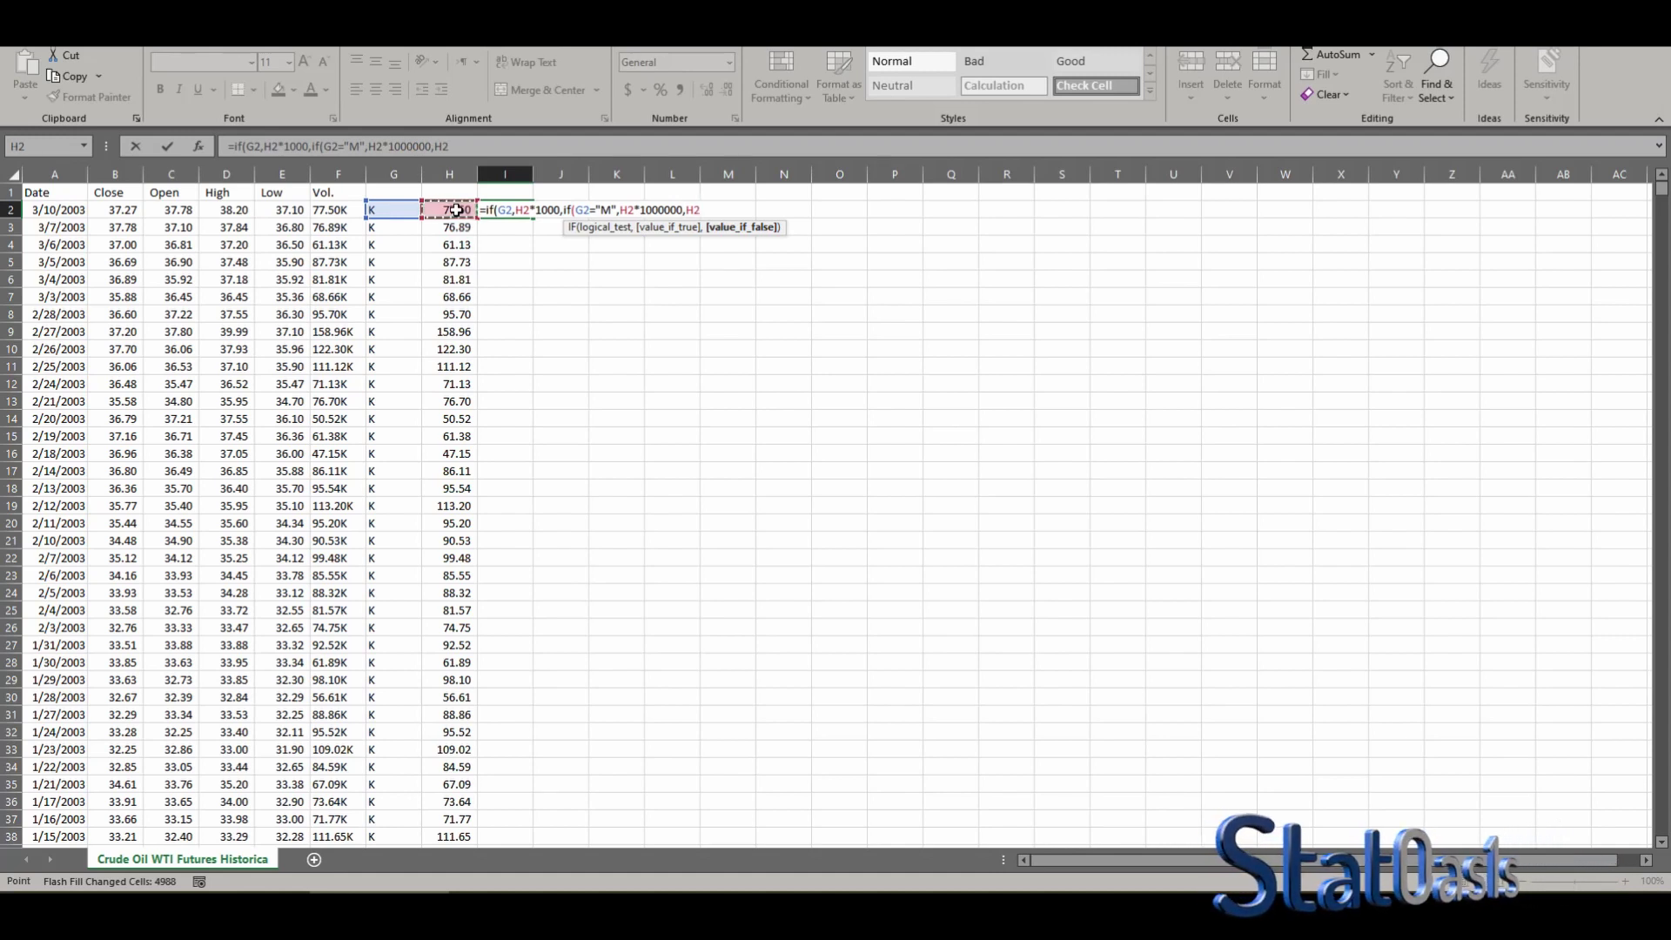
{"action": "type", "text": "))"}
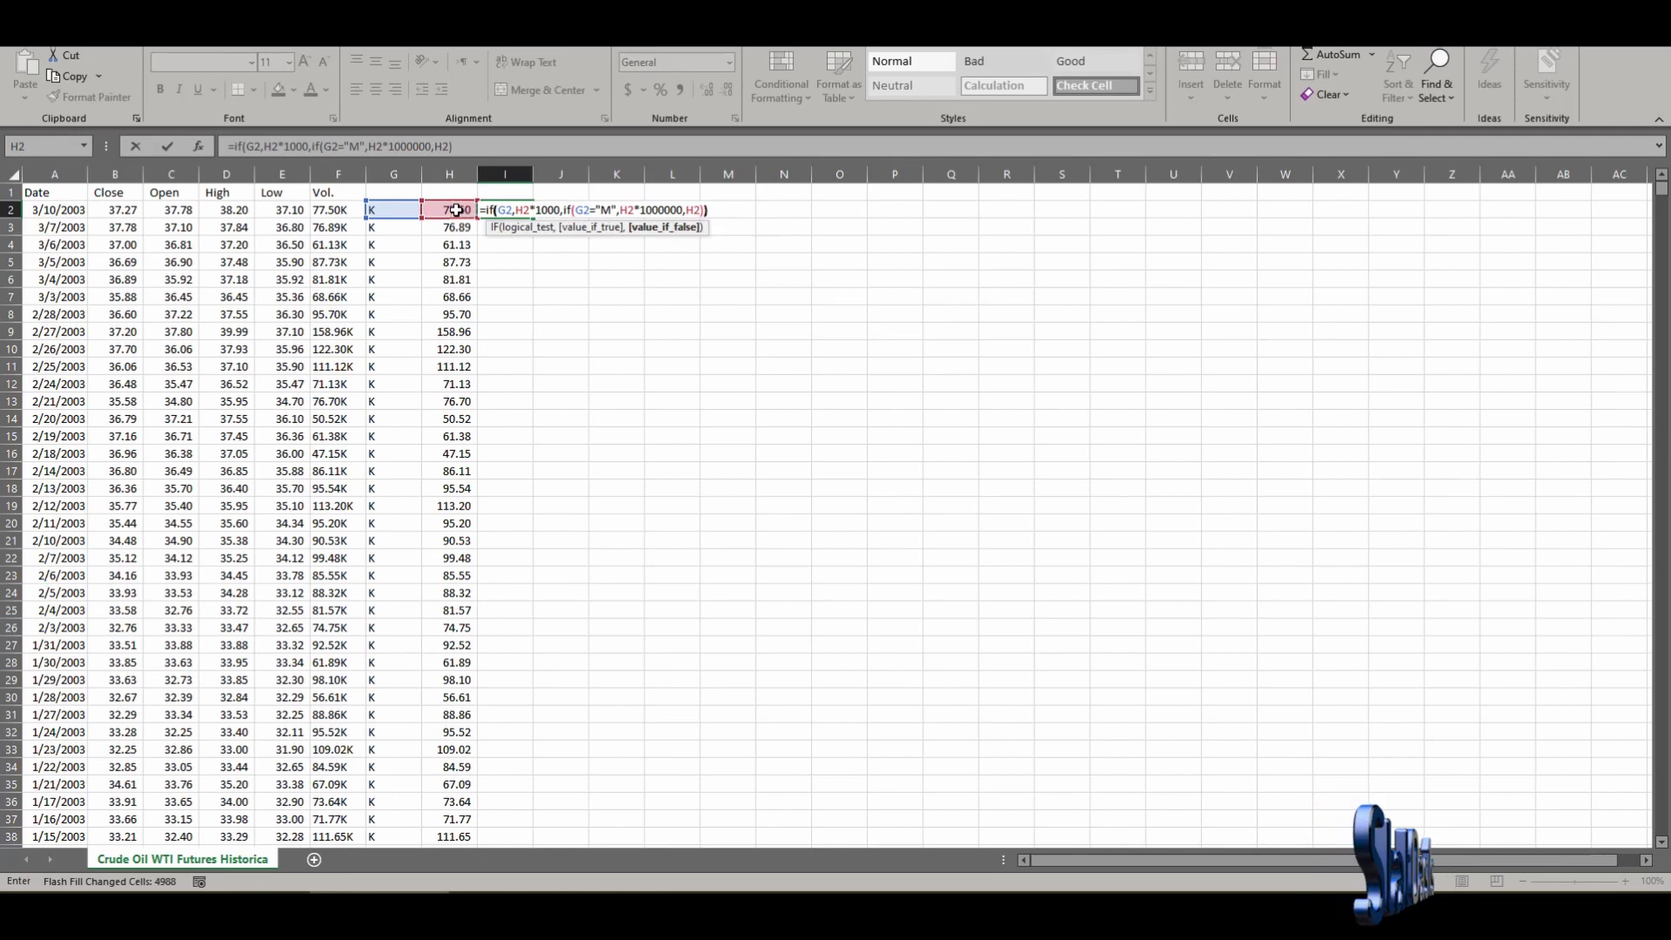
Step: Correct the first condition of the I2 formula to G2="K" and fill the formula down to the last data row
{"action": "left_click", "coordinate": [512, 210]}
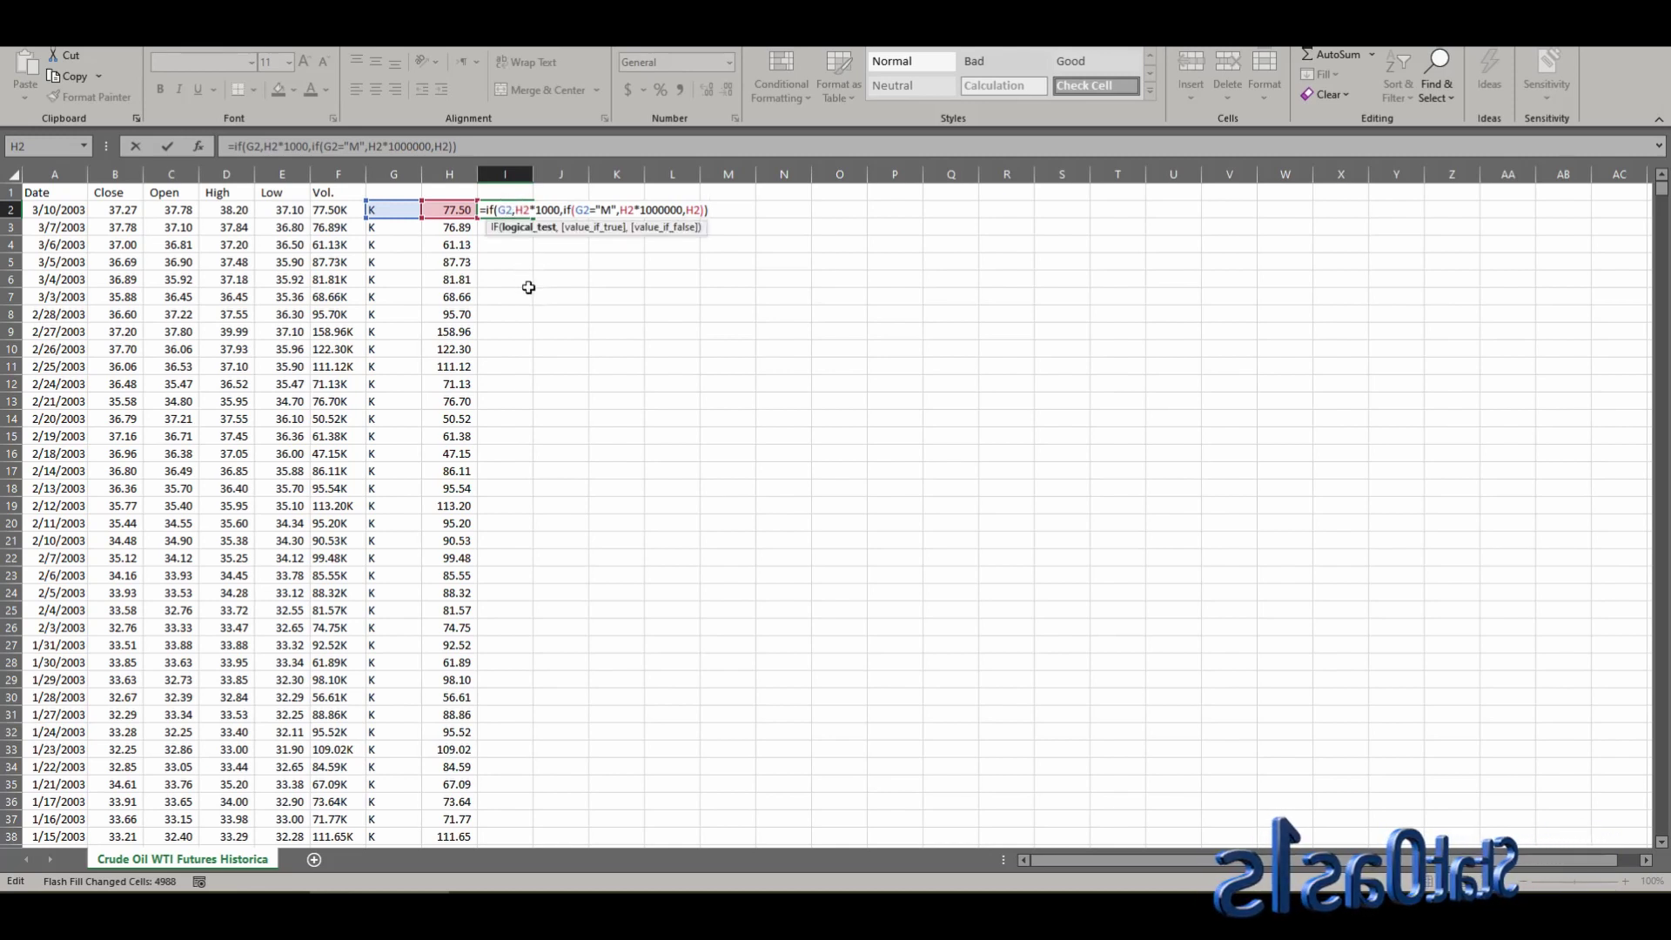
{"action": "type", "text": "=\""}
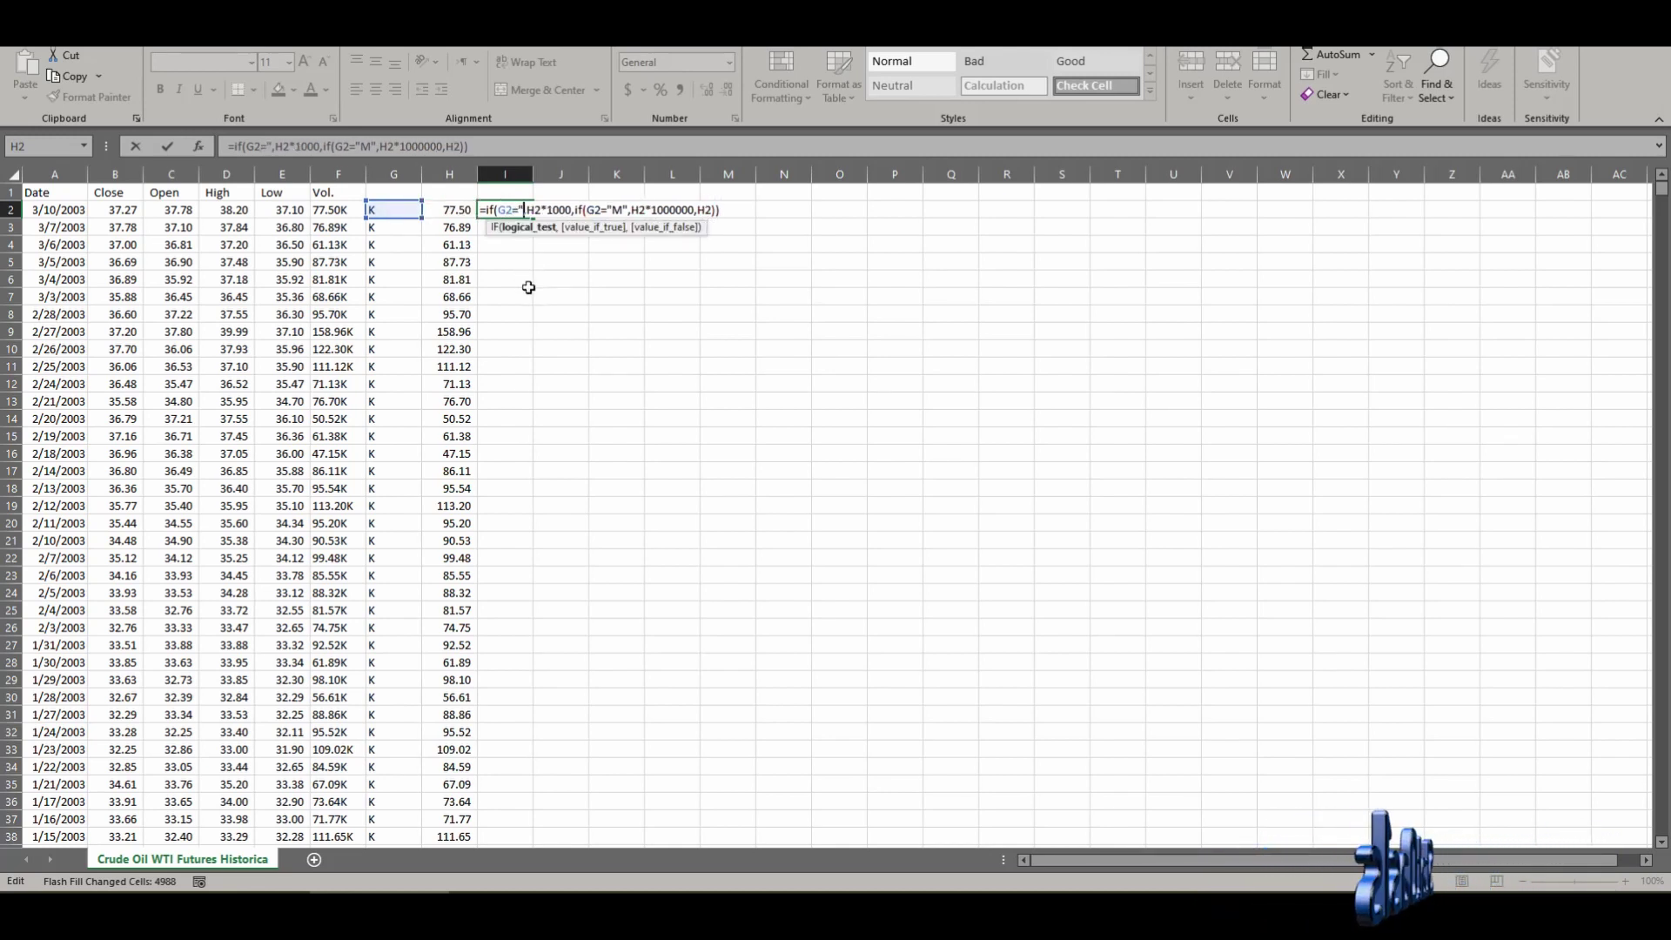
{"action": "type", "text": "K\""}
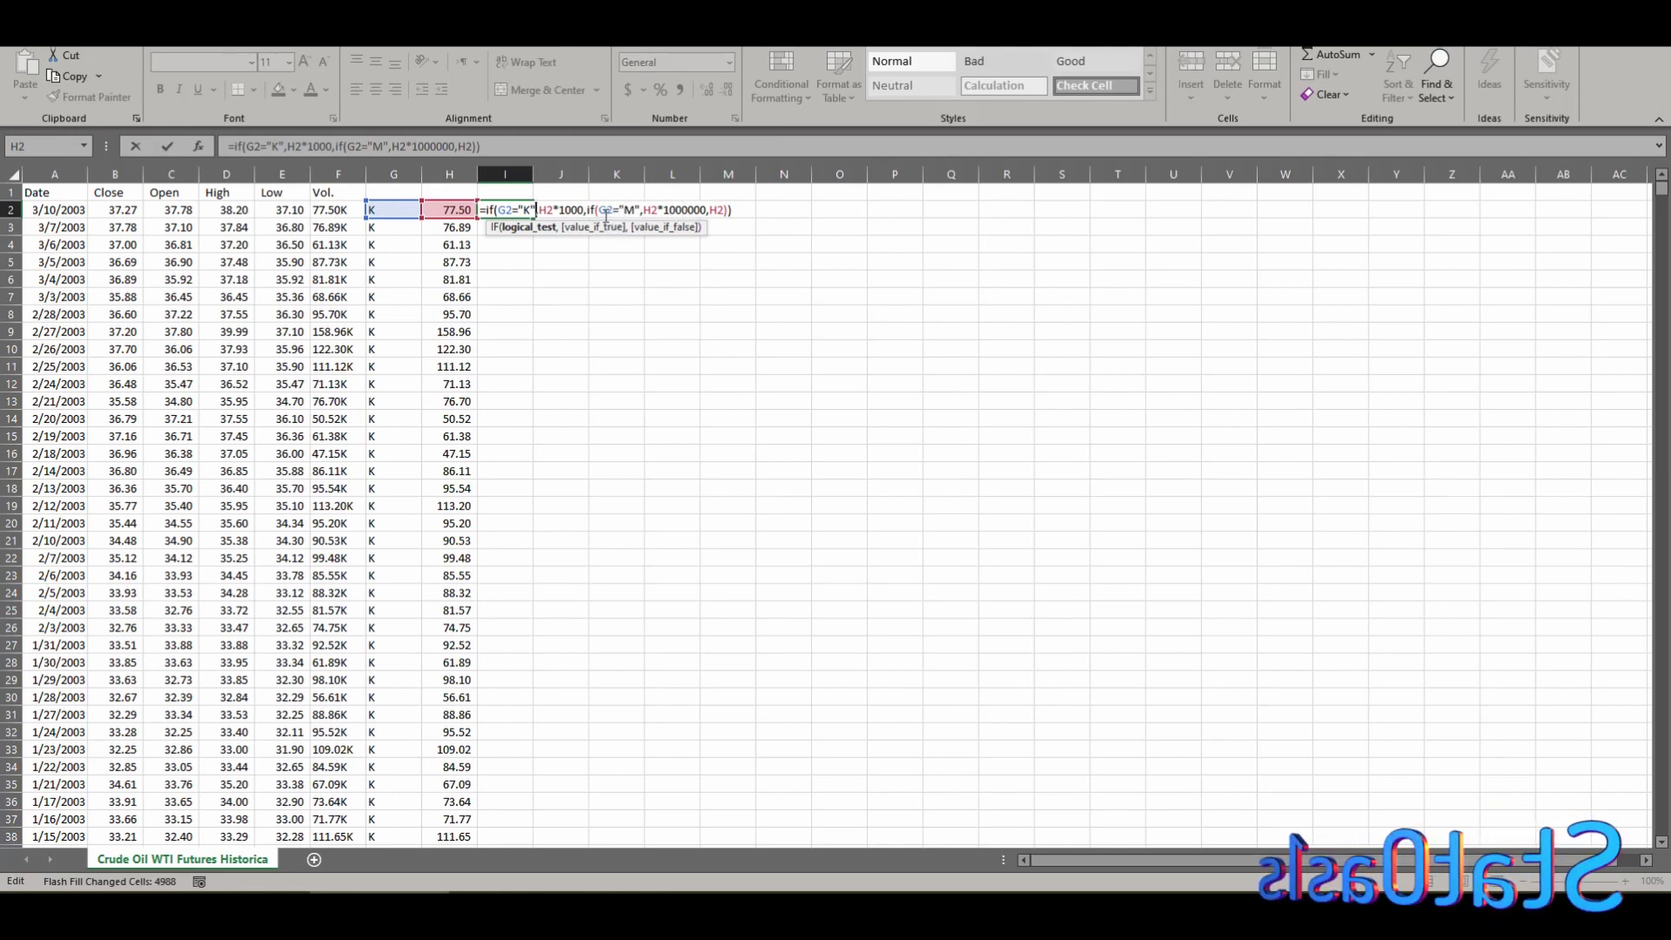
{"action": "left_click", "coordinate": [514, 149]}
{"action": "key", "text": "Return"}
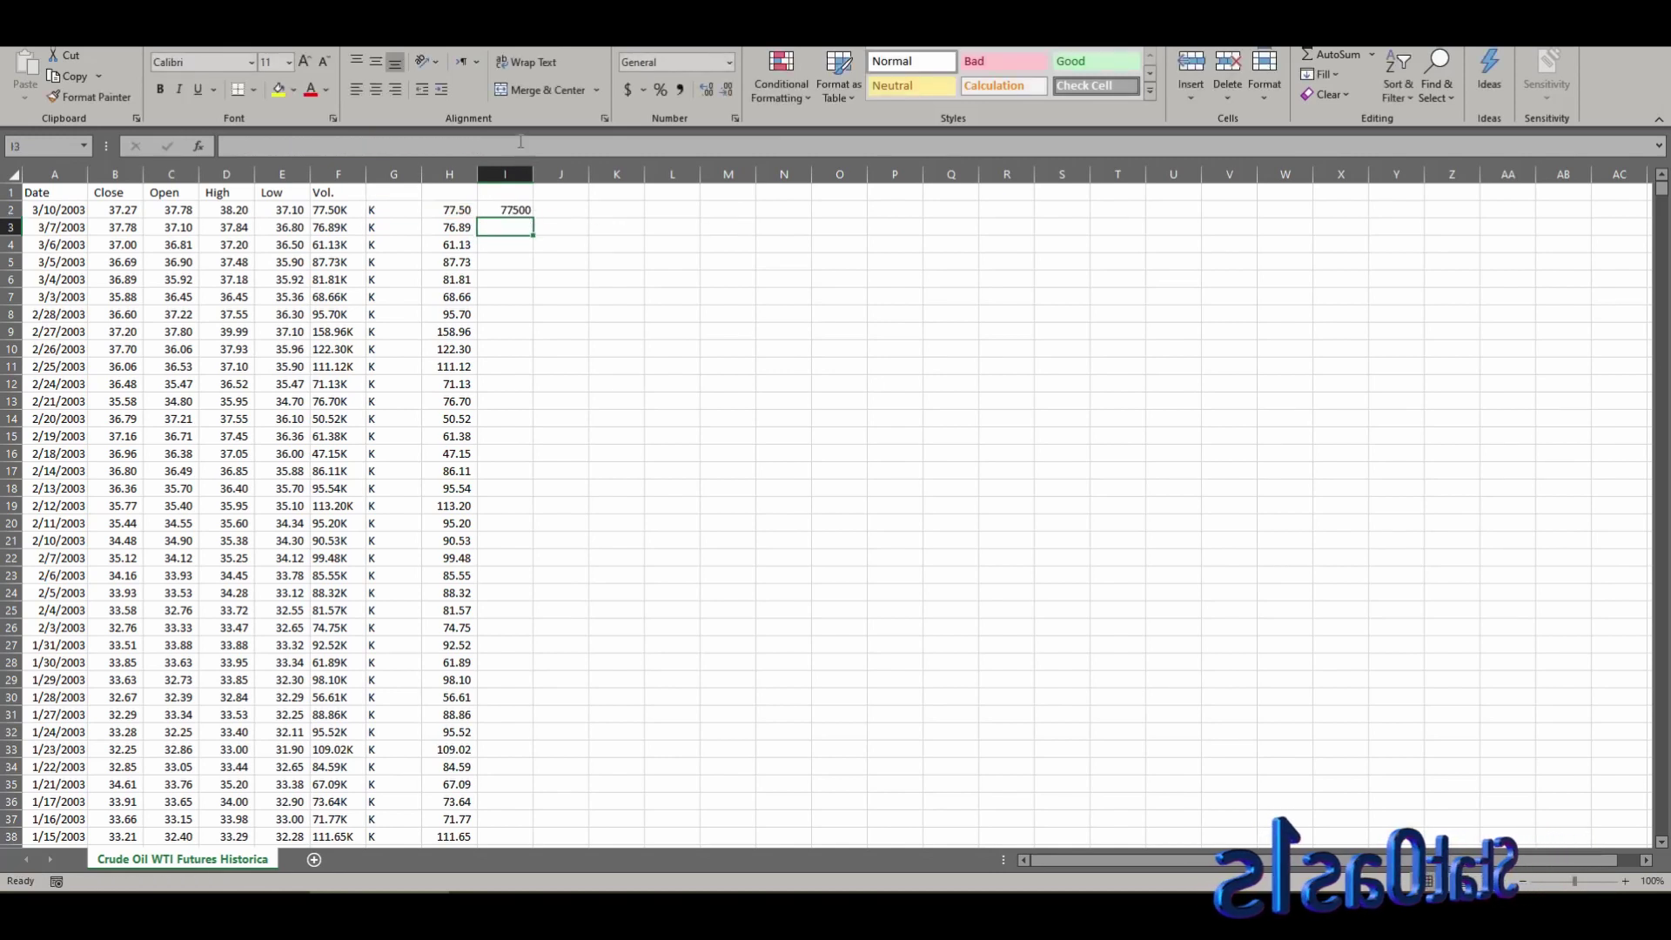
{"action": "left_click", "coordinate": [515, 210]}
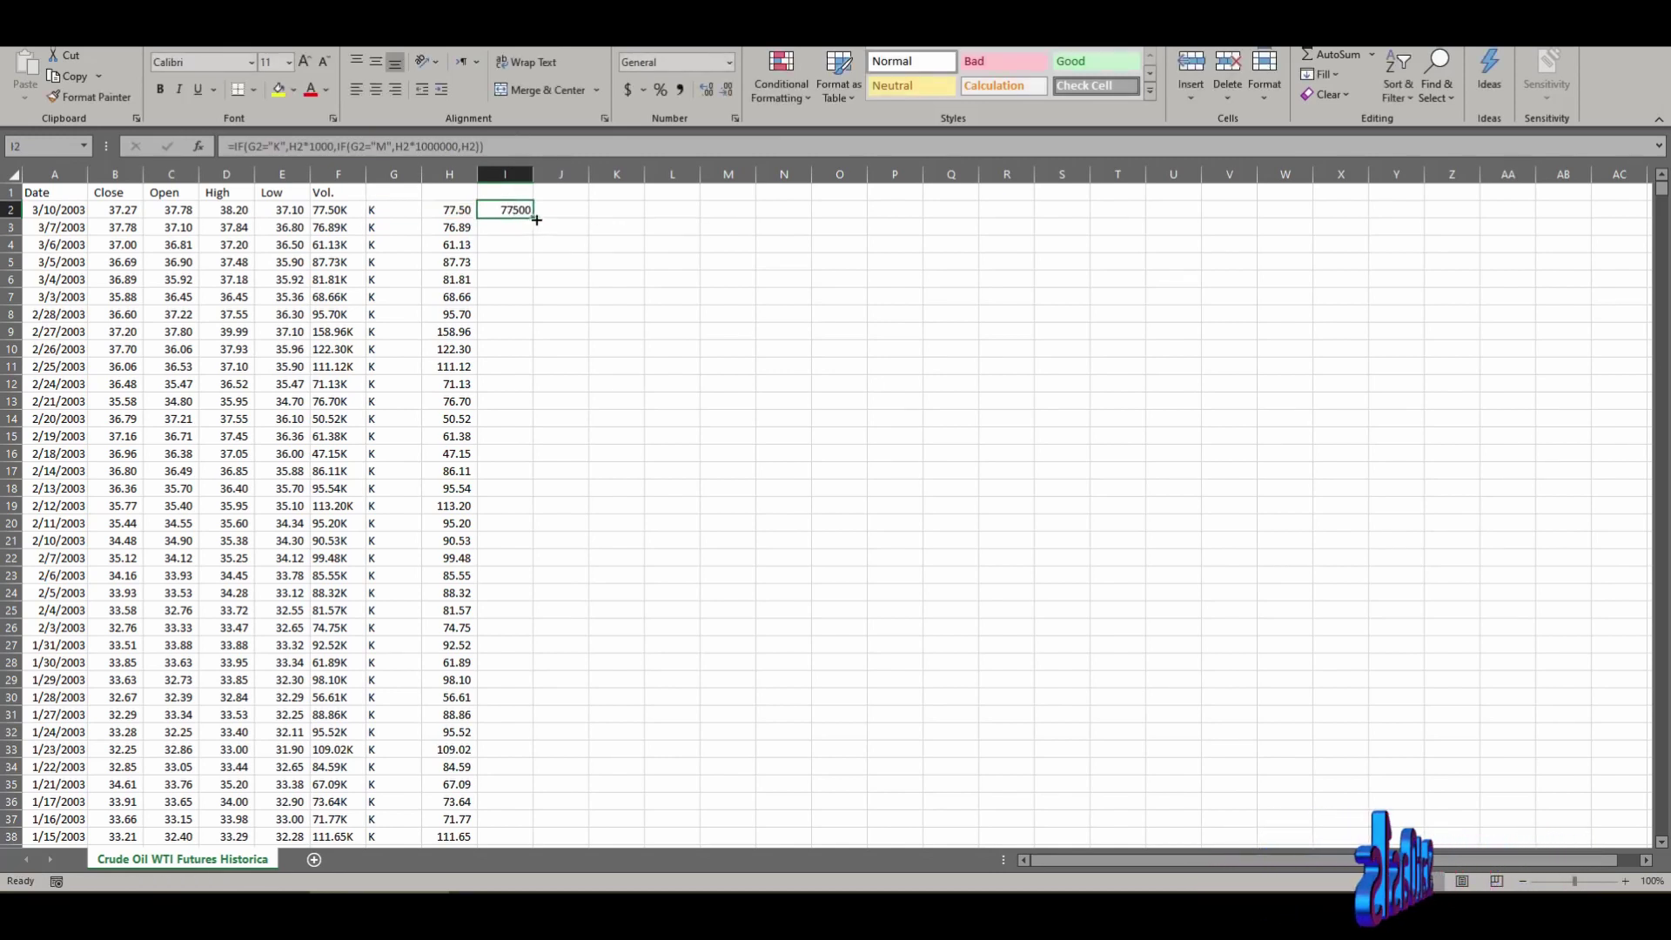
{"action": "double_click", "coordinate": [532, 217]}
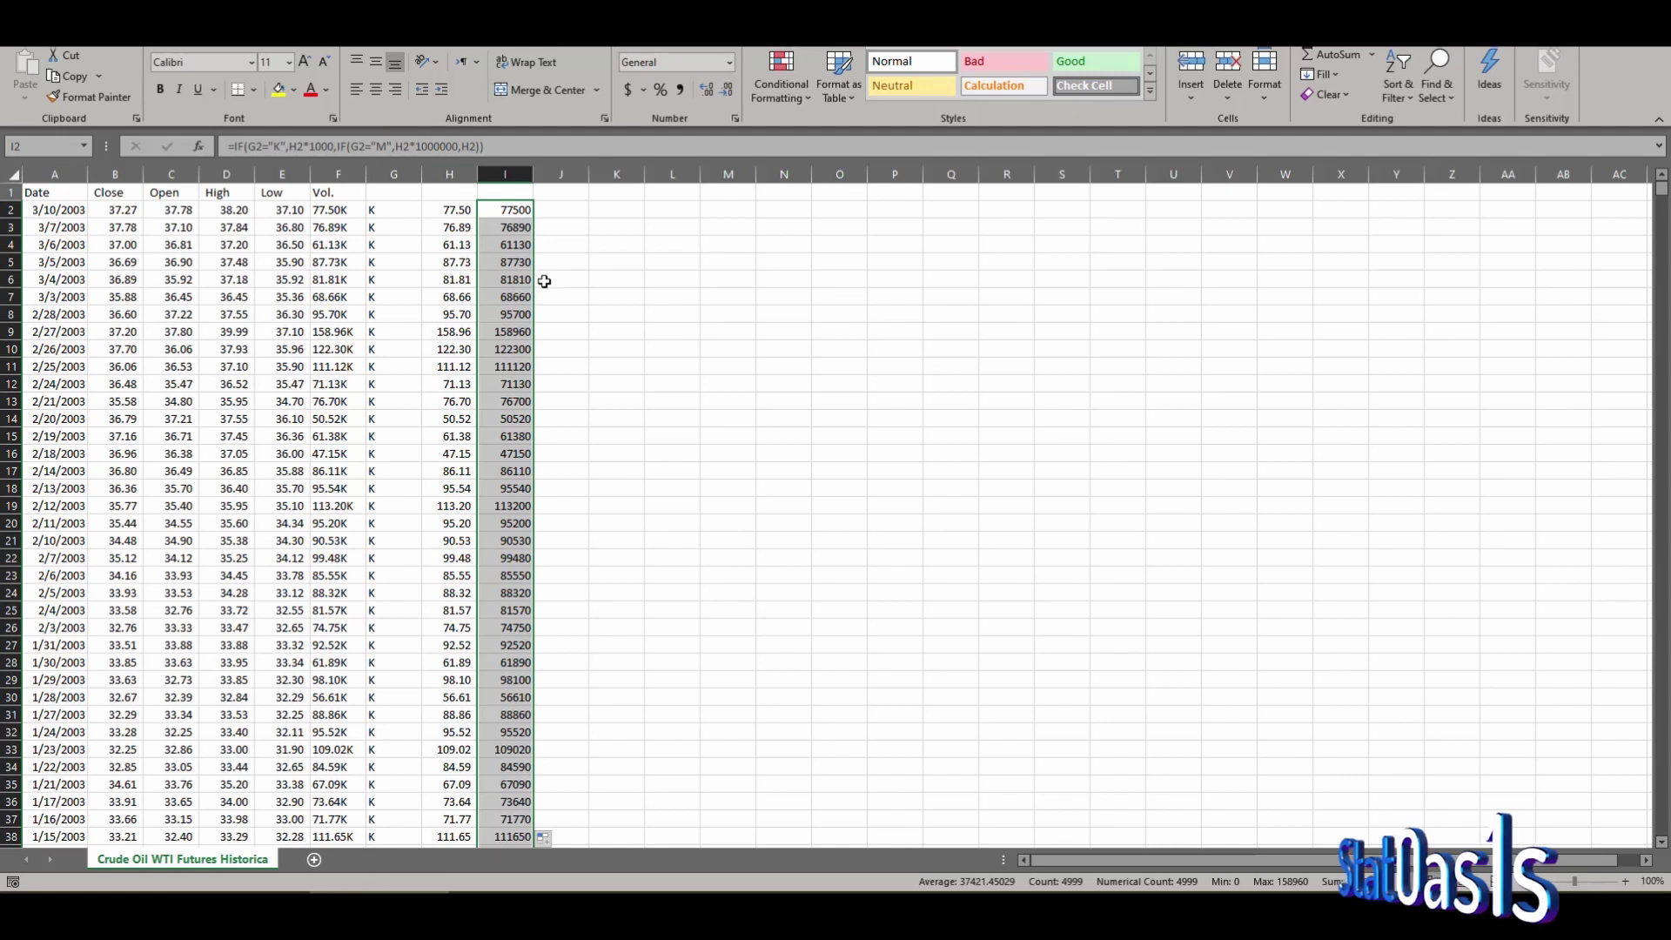
Step: Copy the calculated volumes in column I and paste them as values over the Vol. column F
{"action": "left_click", "coordinate": [510, 173]}
{"action": "key", "text": "ctrl+c"}
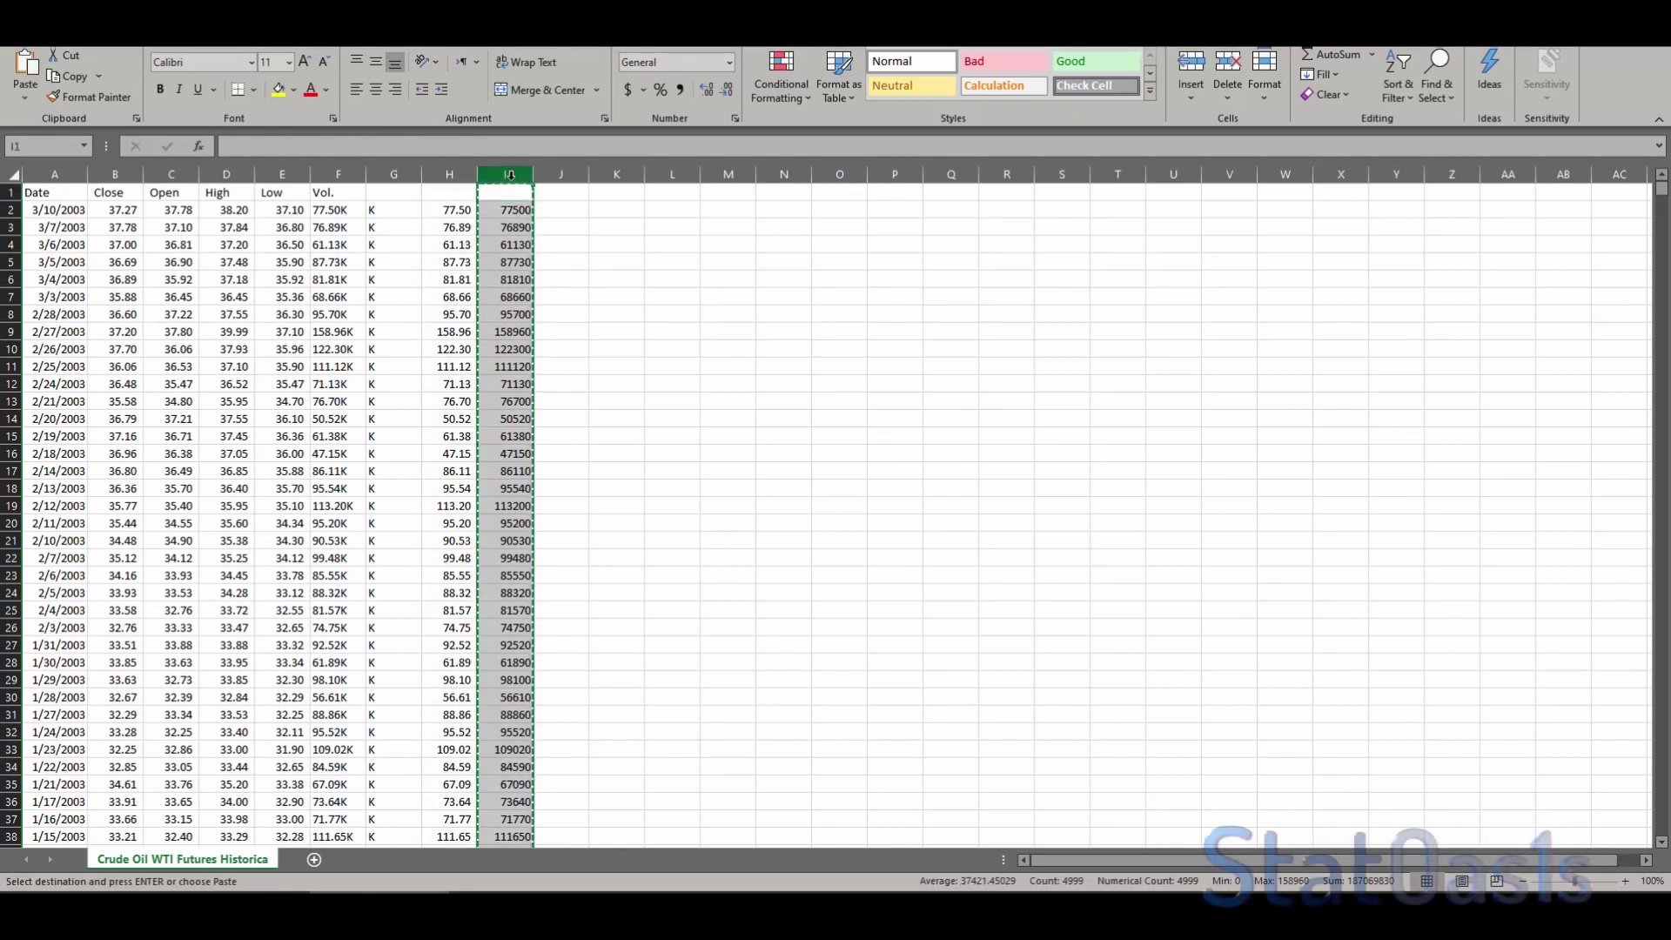
{"action": "left_click_drag", "start_coordinate": [340, 194], "coordinate": [376, 263]}
{"action": "left_click", "coordinate": [340, 194]}
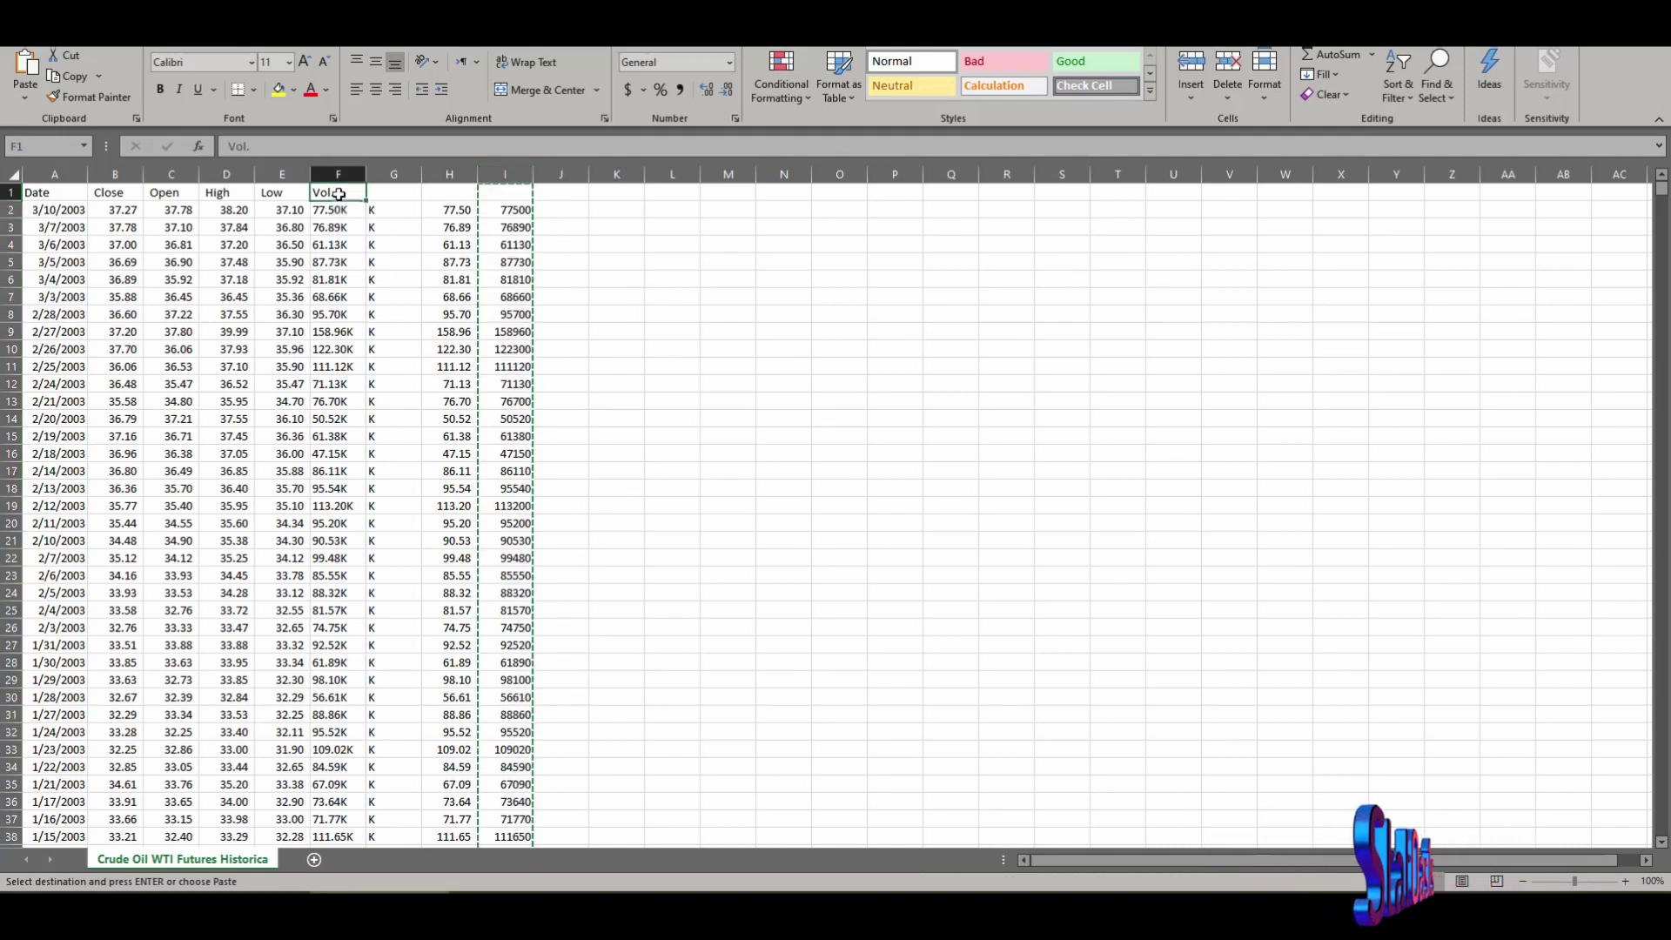
{"action": "right_click", "coordinate": [339, 194]}
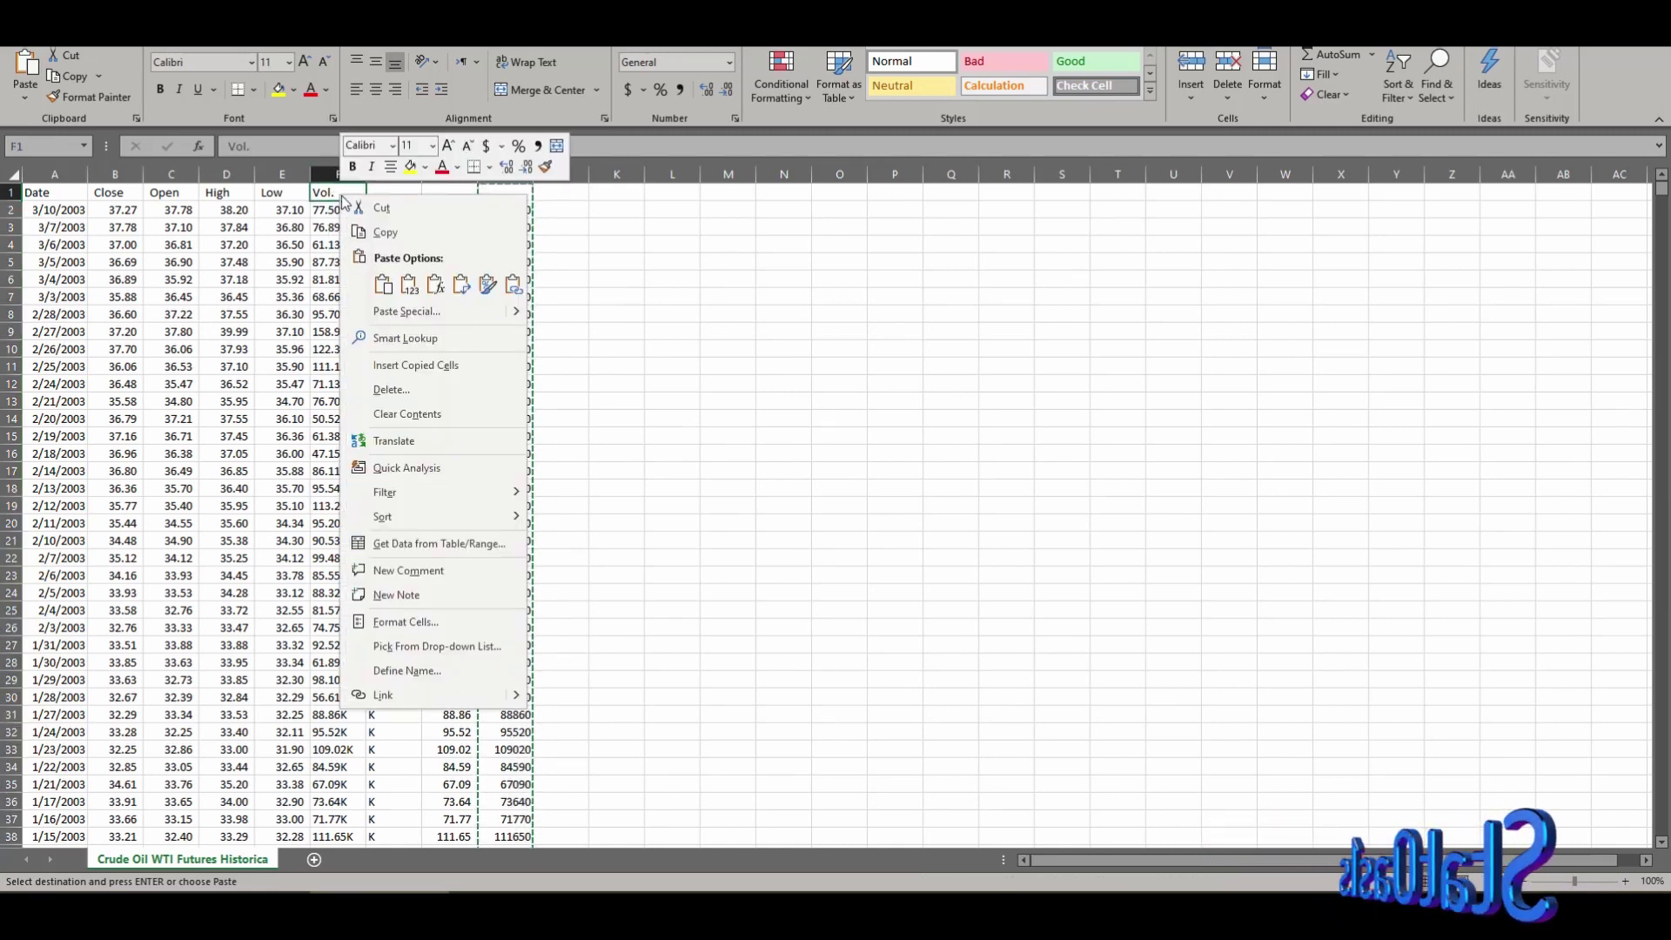
{"action": "left_click", "coordinate": [410, 285]}
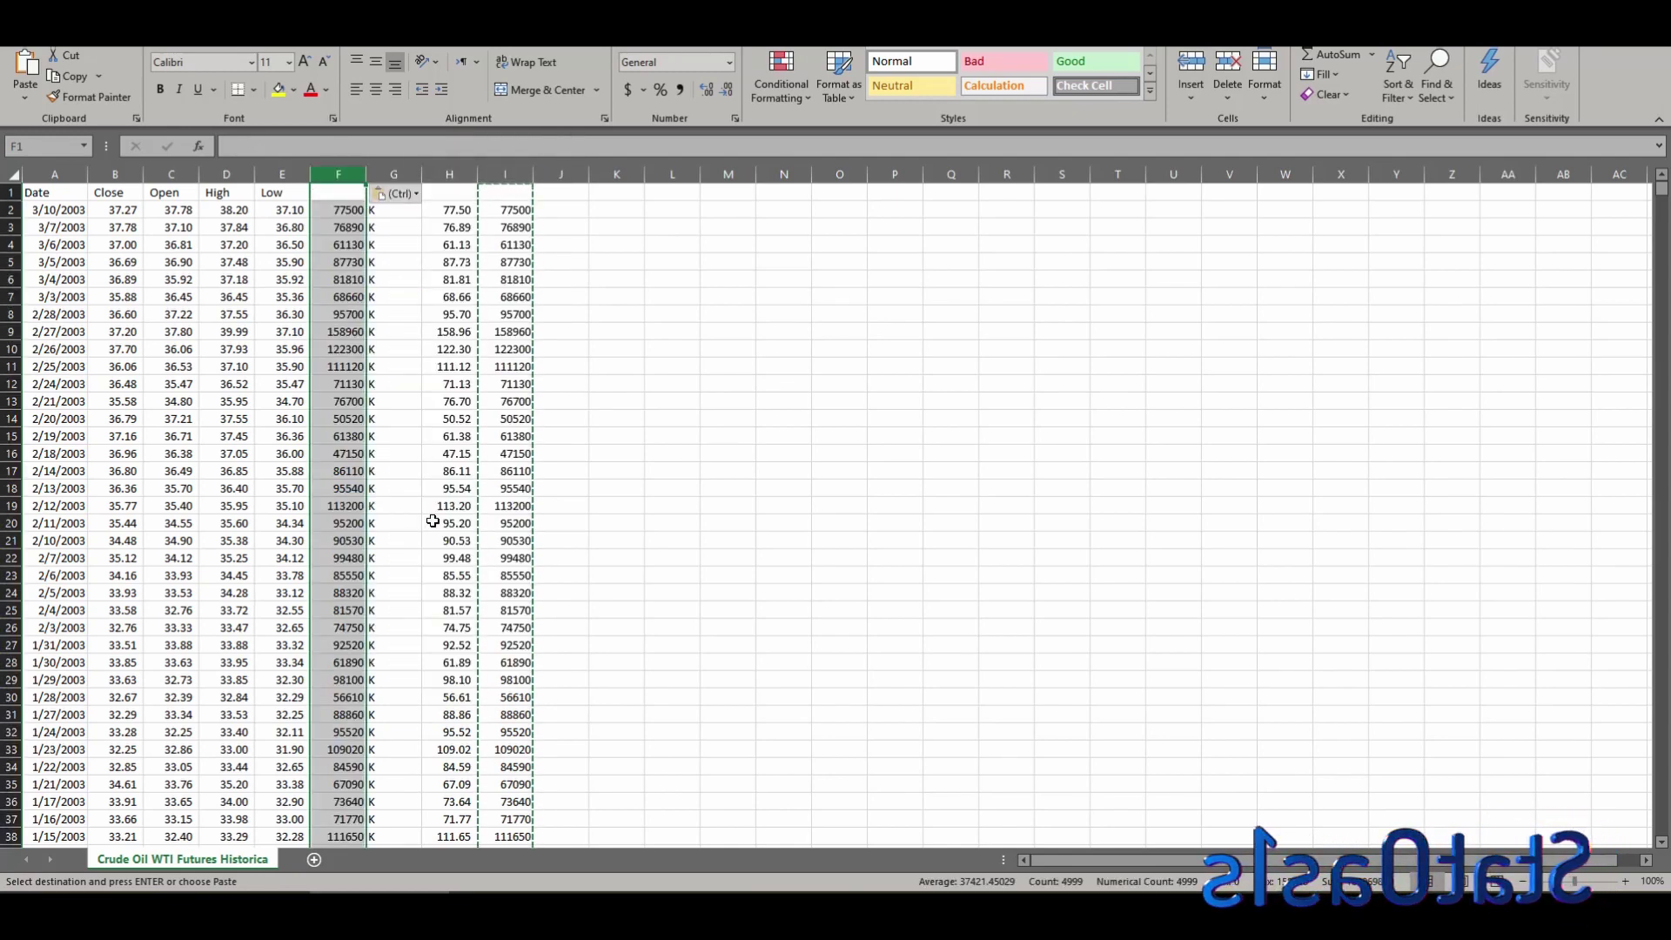
Step: Delete the helper columns G to I
{"action": "left_click", "coordinate": [374, 314]}
{"action": "left_click", "coordinate": [409, 175]}
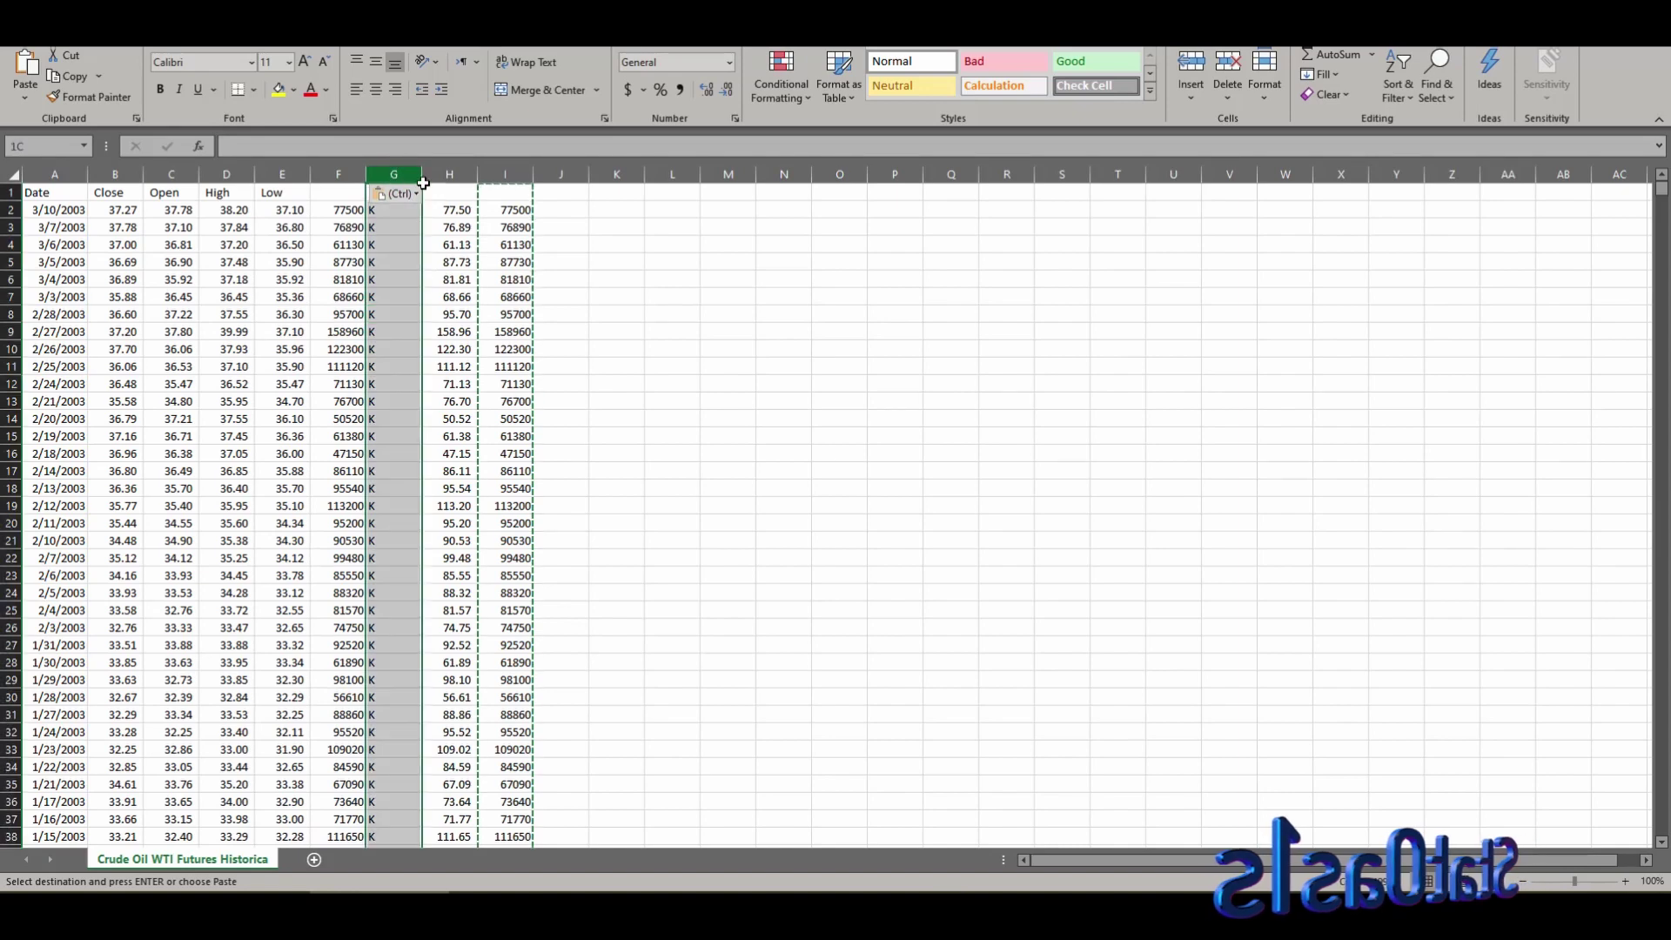
{"action": "left_click_drag", "start_coordinate": [423, 183], "coordinate": [511, 193]}
{"action": "right_click", "coordinate": [511, 193]}
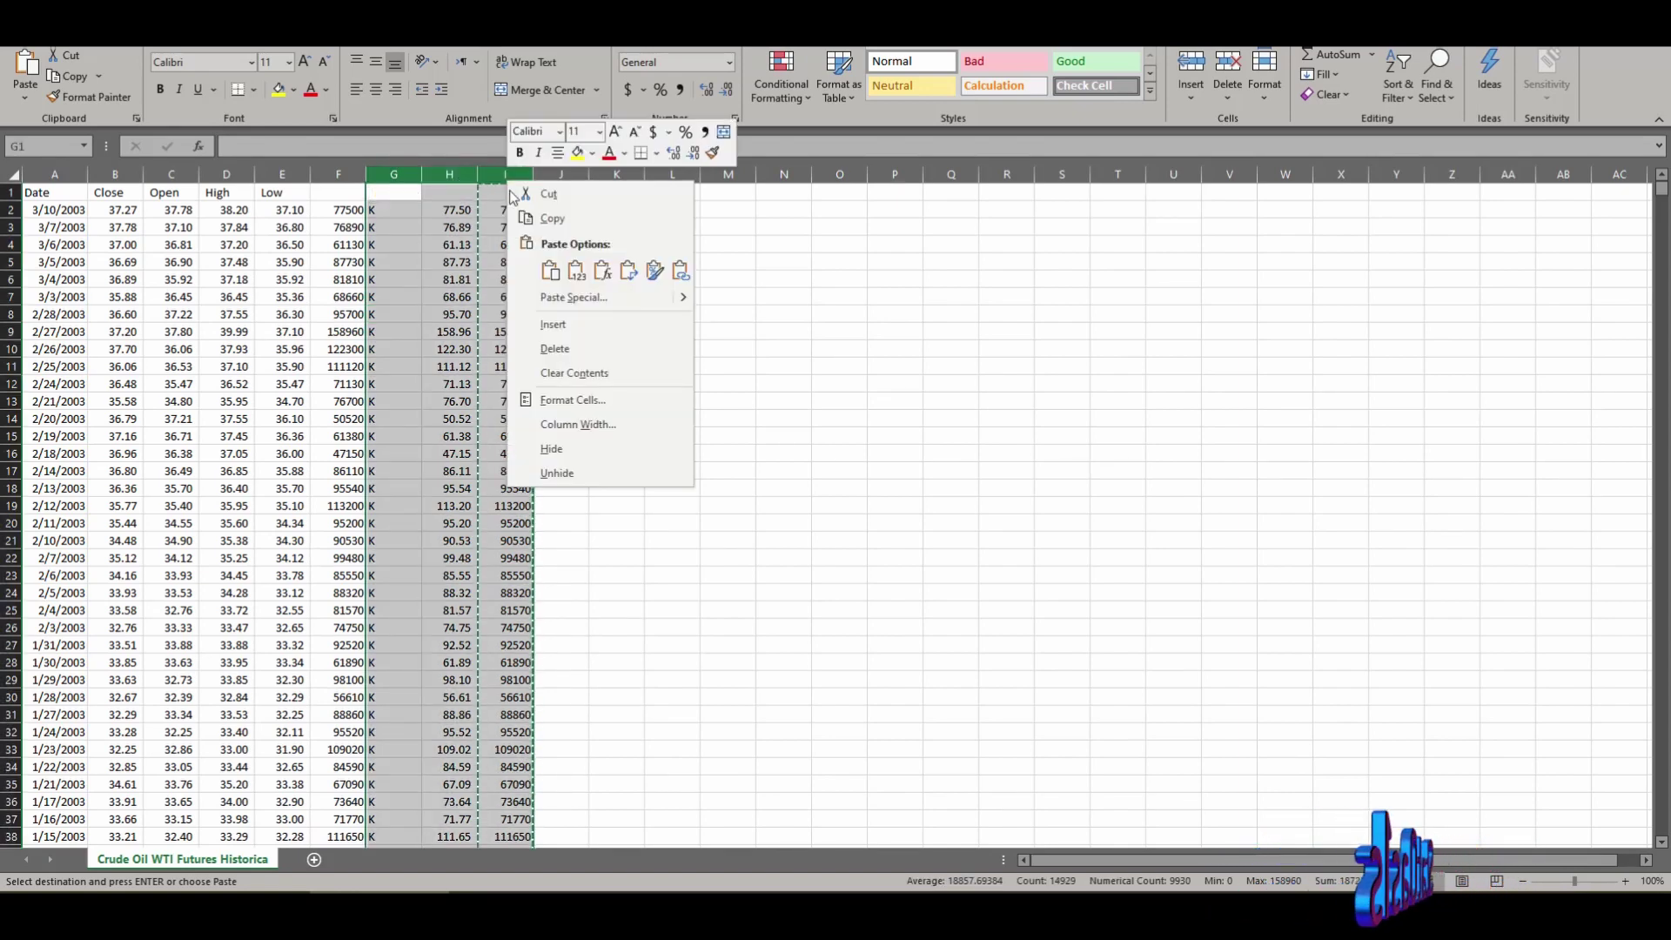
{"action": "left_click", "coordinate": [557, 349]}
{"action": "left_click", "coordinate": [467, 368]}
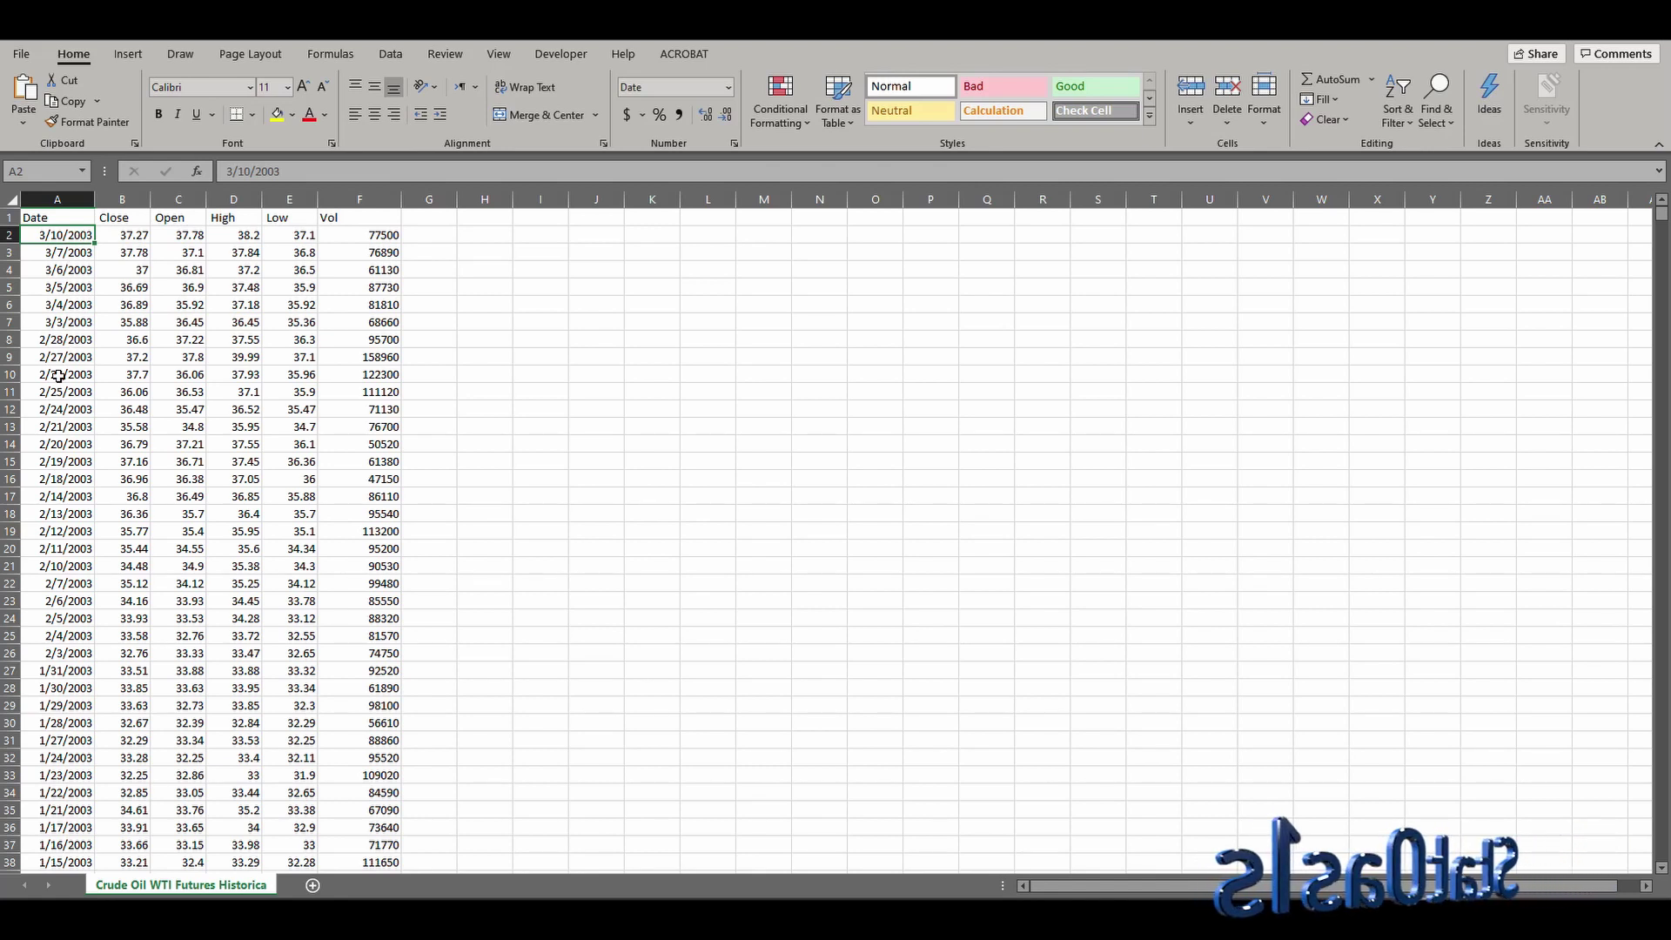
{"action": "left_click", "coordinate": [60, 256]}
{"action": "left_click", "coordinate": [60, 287]}
{"action": "left_click", "coordinate": [73, 238]}
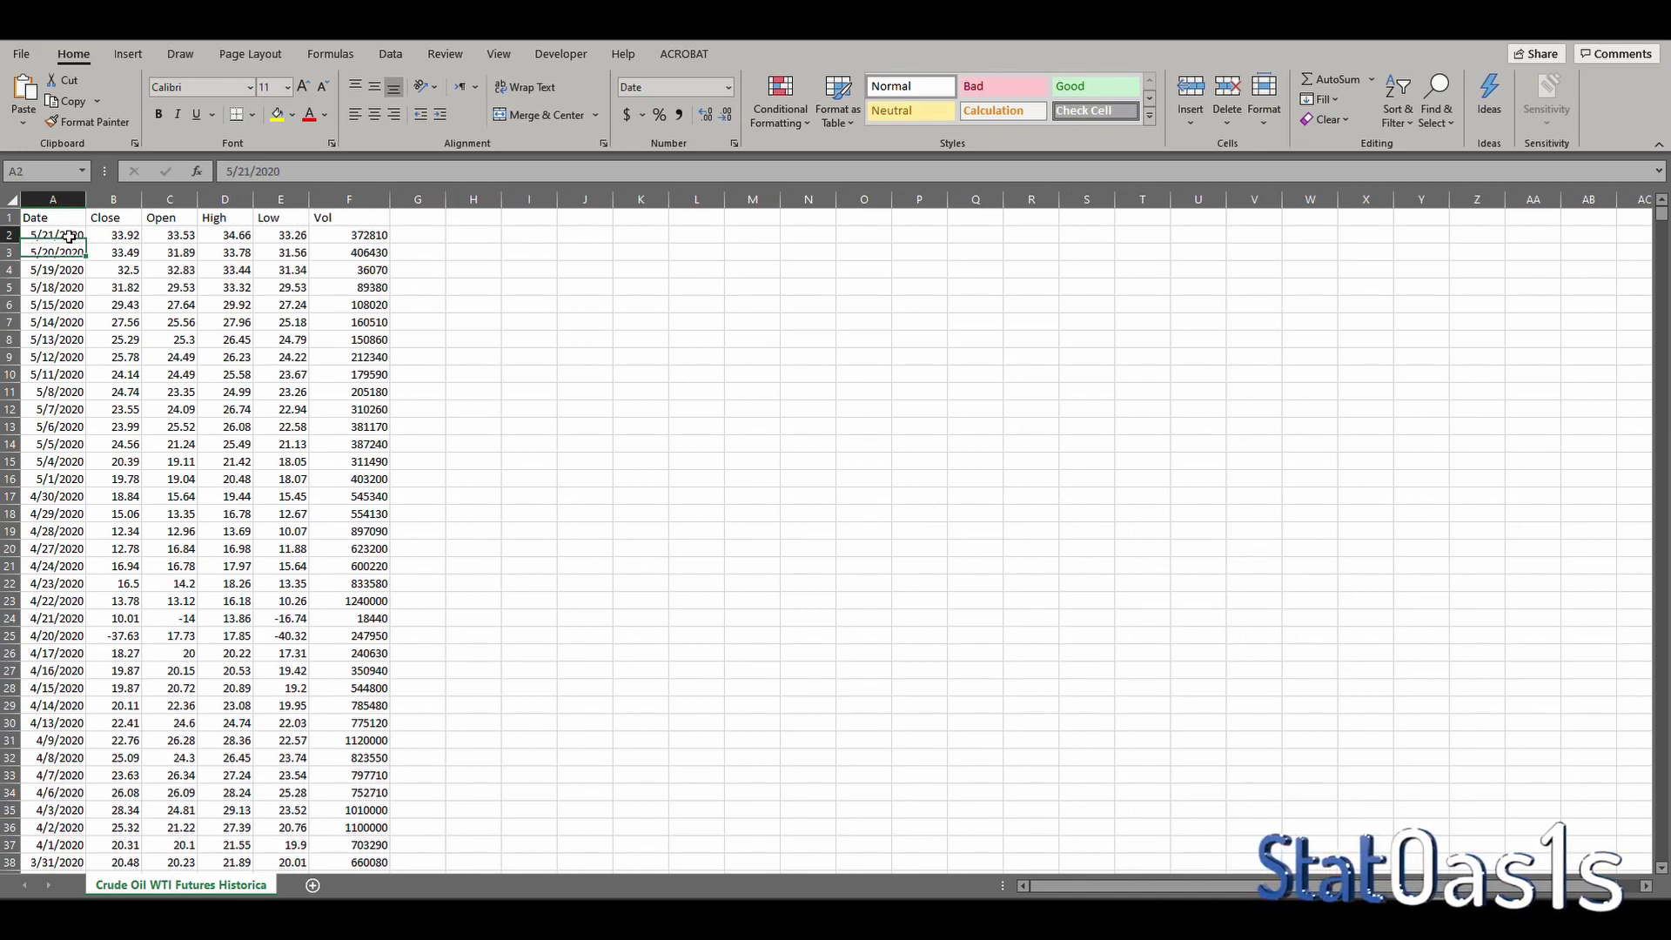
{"action": "left_click", "coordinate": [61, 252]}
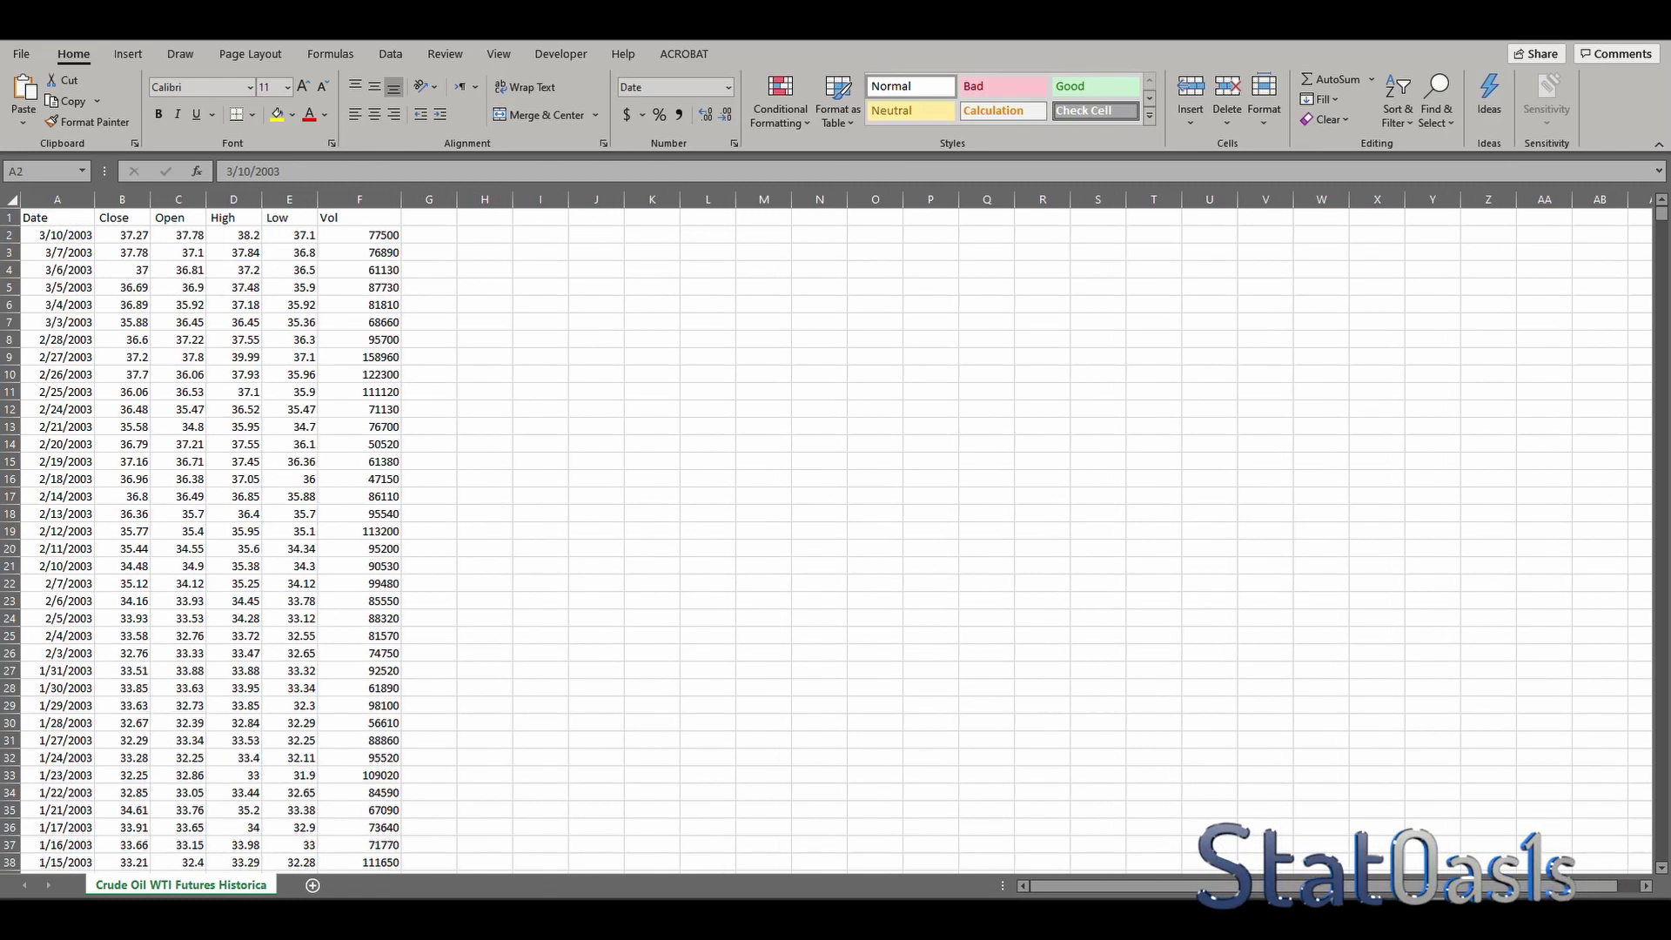
Step: Sort the data rows A2 to F5000 of the workbook starting at 3/10/2003 by date from oldest to newest
{"action": "left_click", "coordinate": [59, 235]}
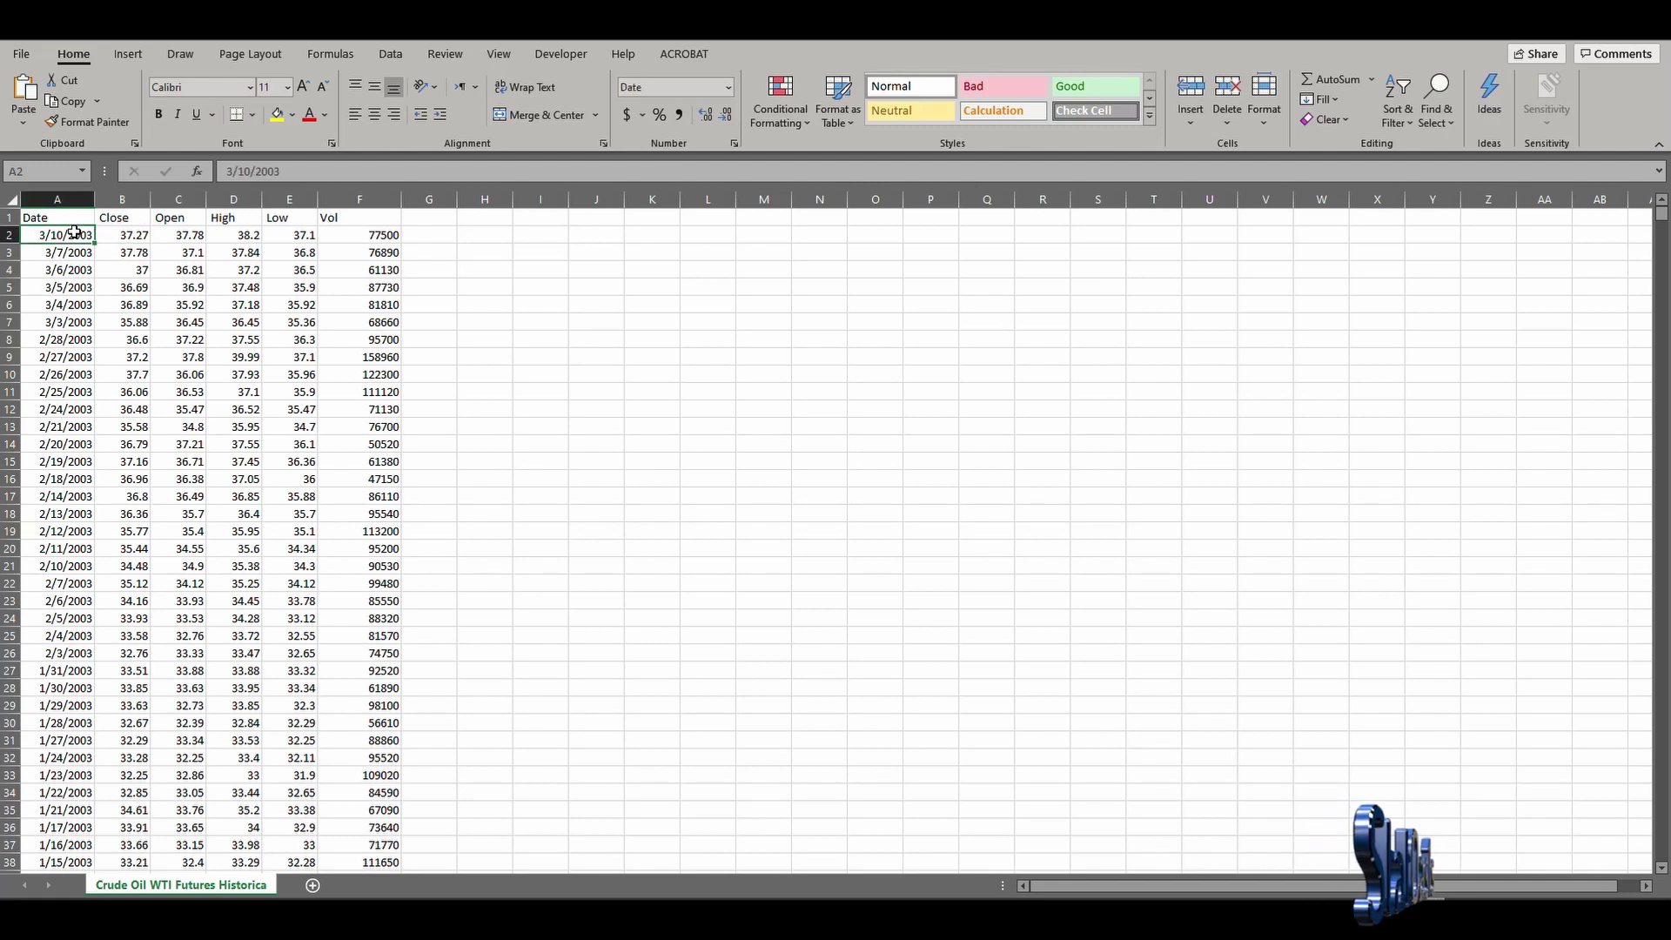
{"action": "left_click_drag", "start_coordinate": [1659, 221], "coordinate": [1660, 851]}
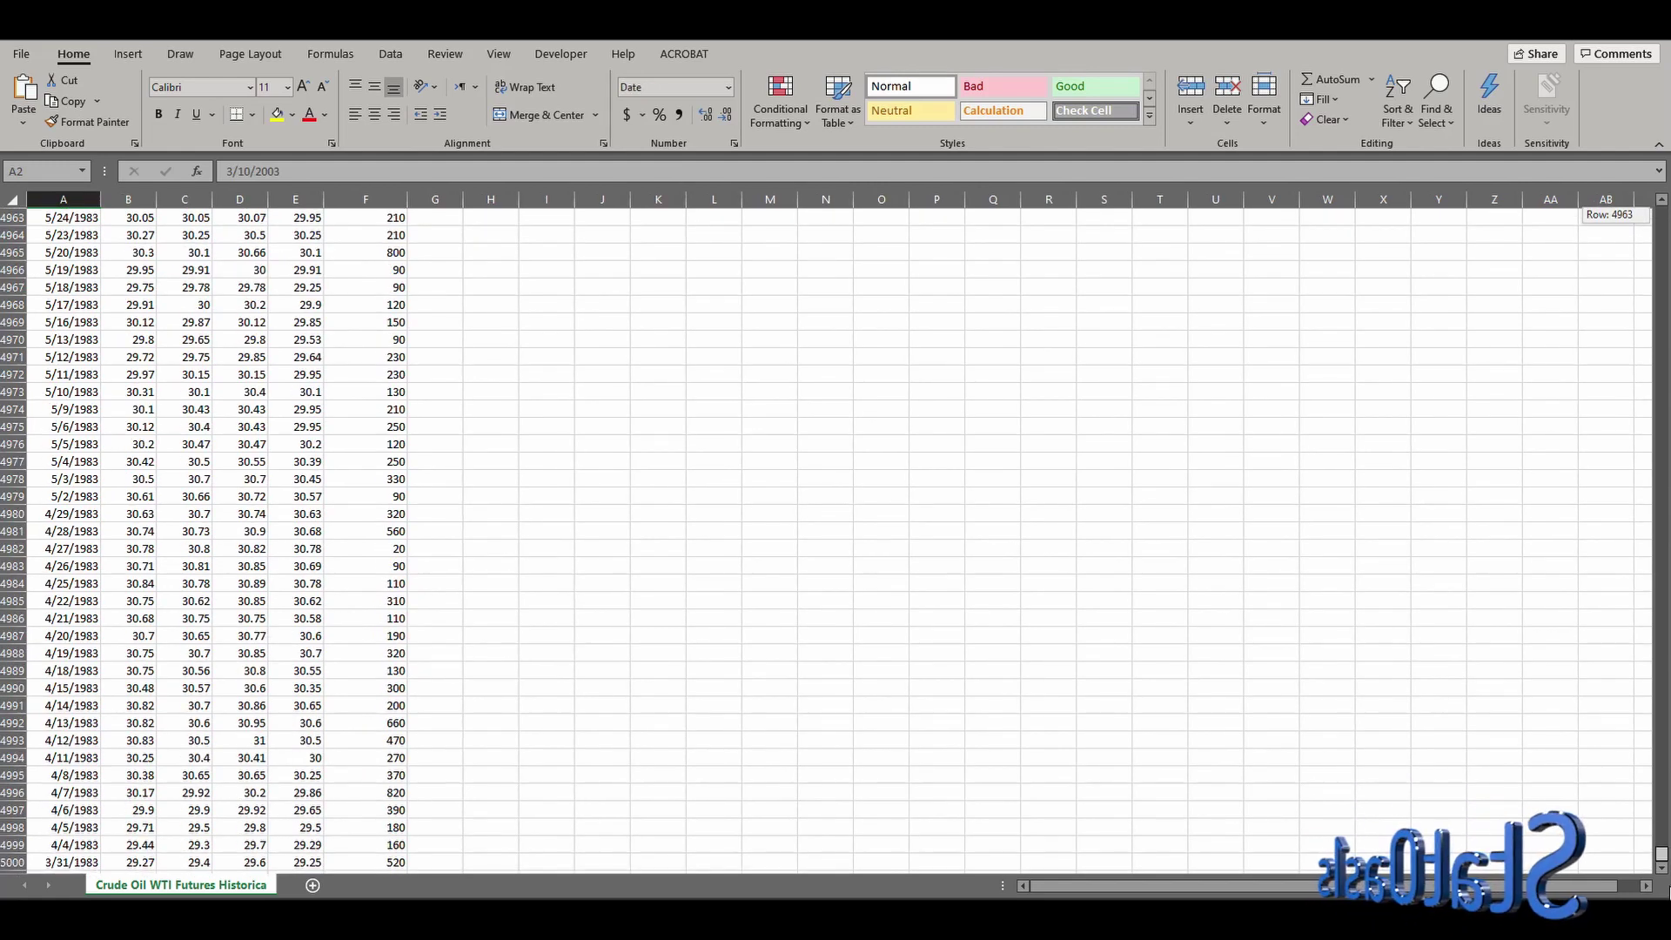
{"action": "left_click", "coordinate": [392, 862], "text": "shift"}
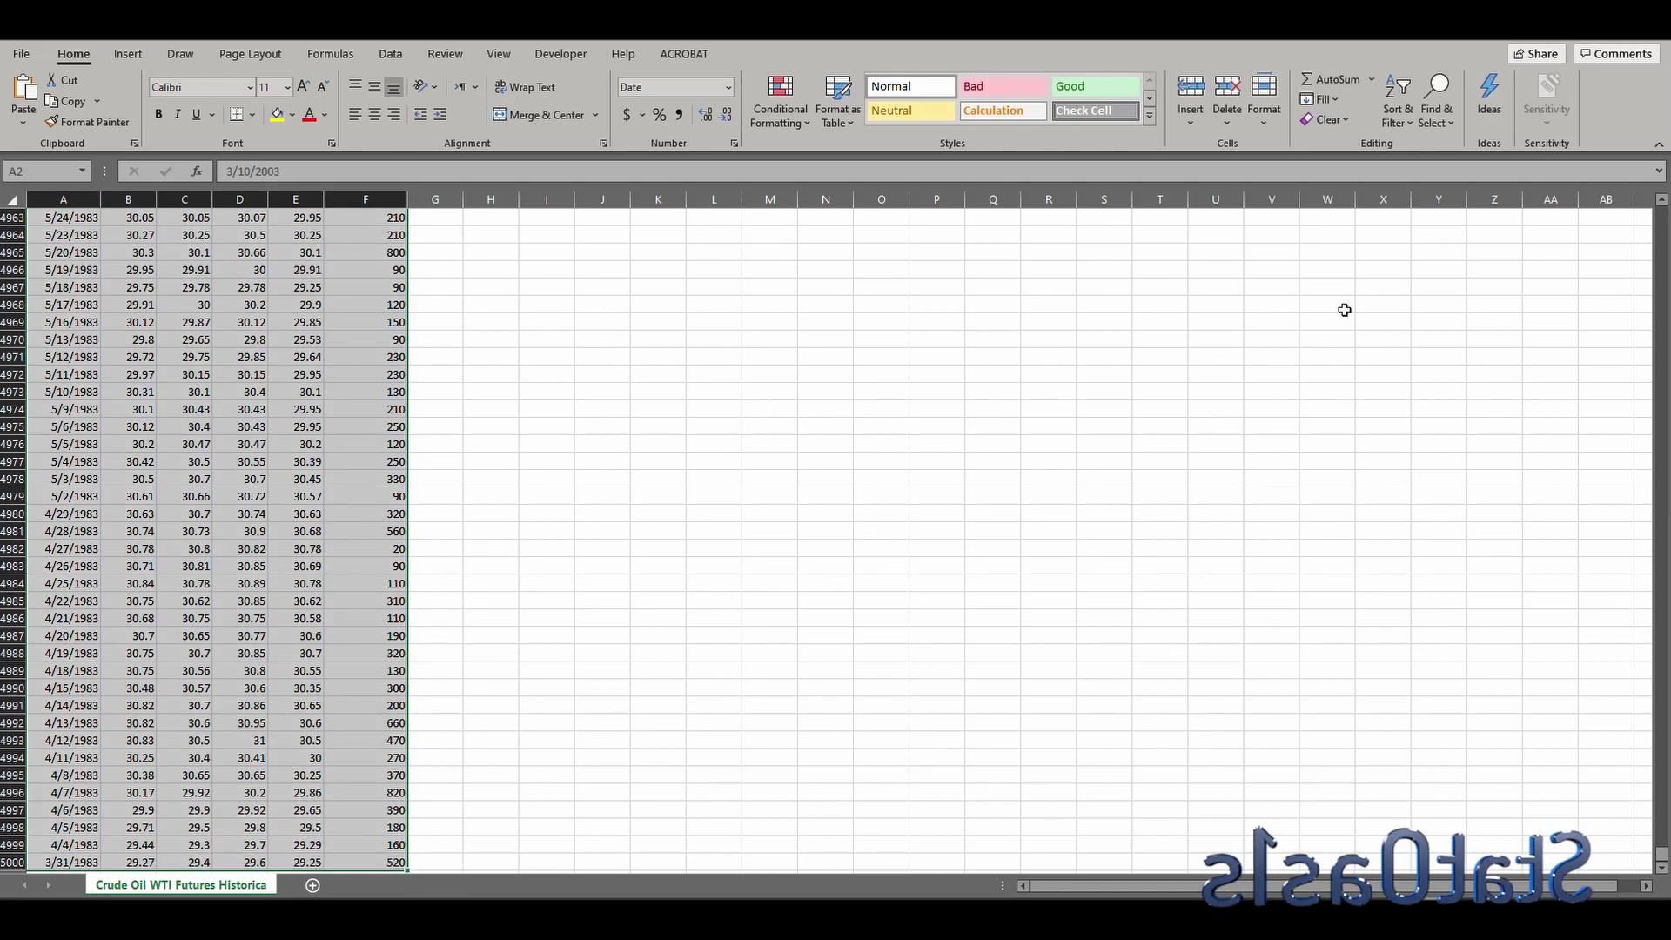
{"action": "left_click", "coordinate": [1402, 119]}
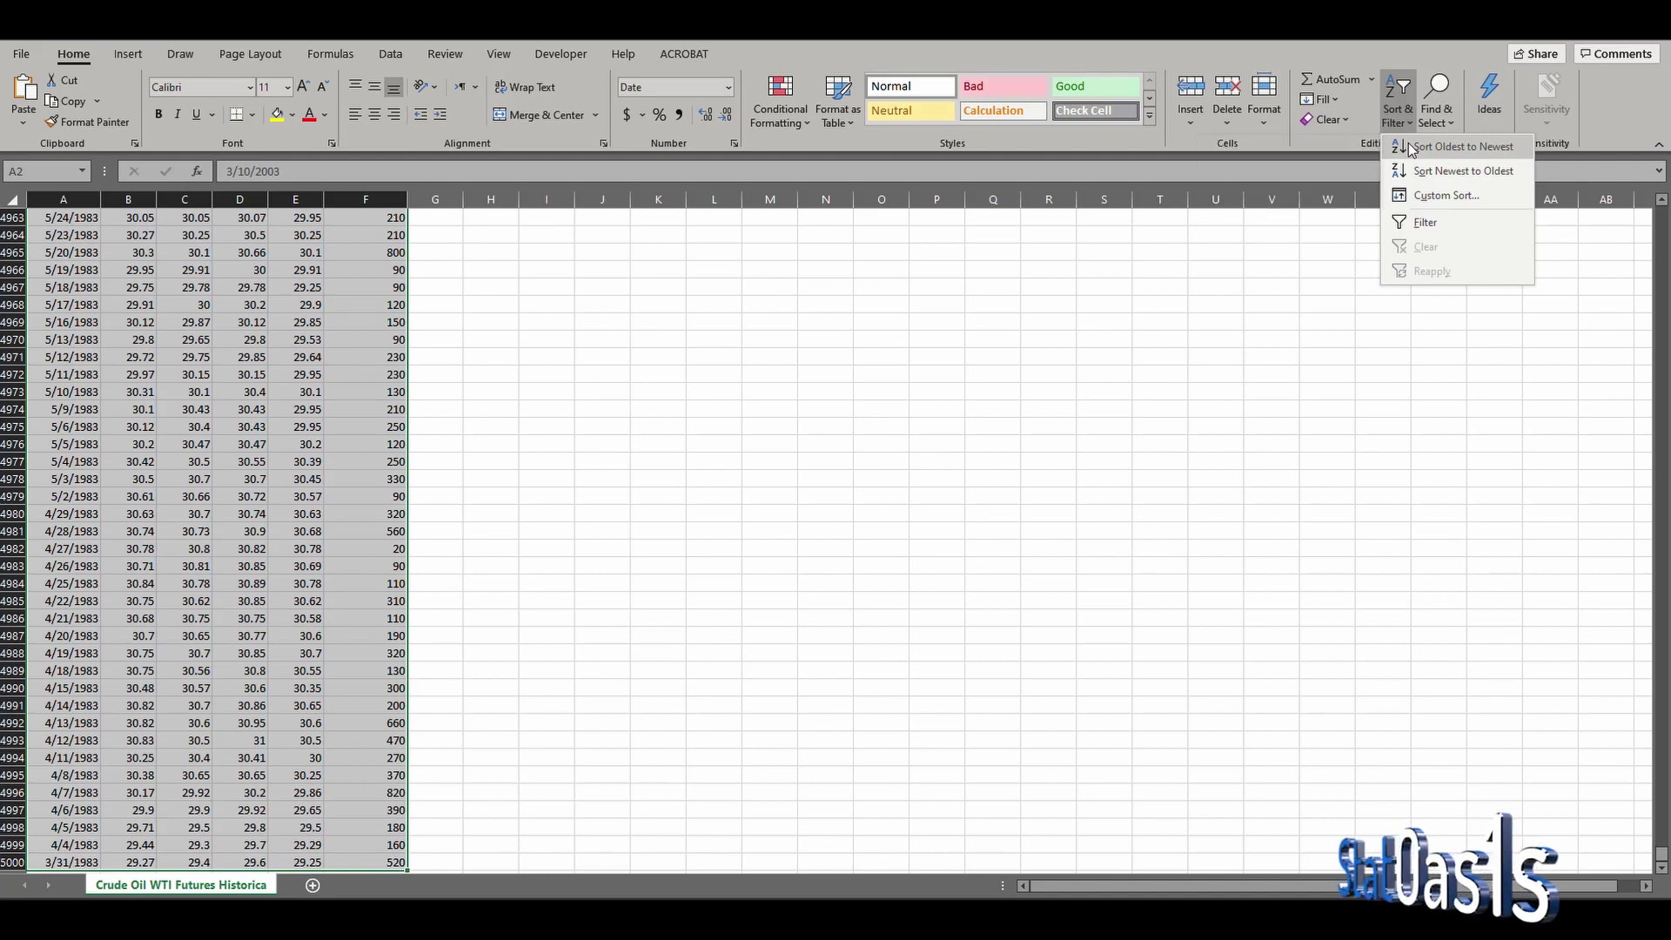
{"action": "left_click", "coordinate": [1411, 148]}
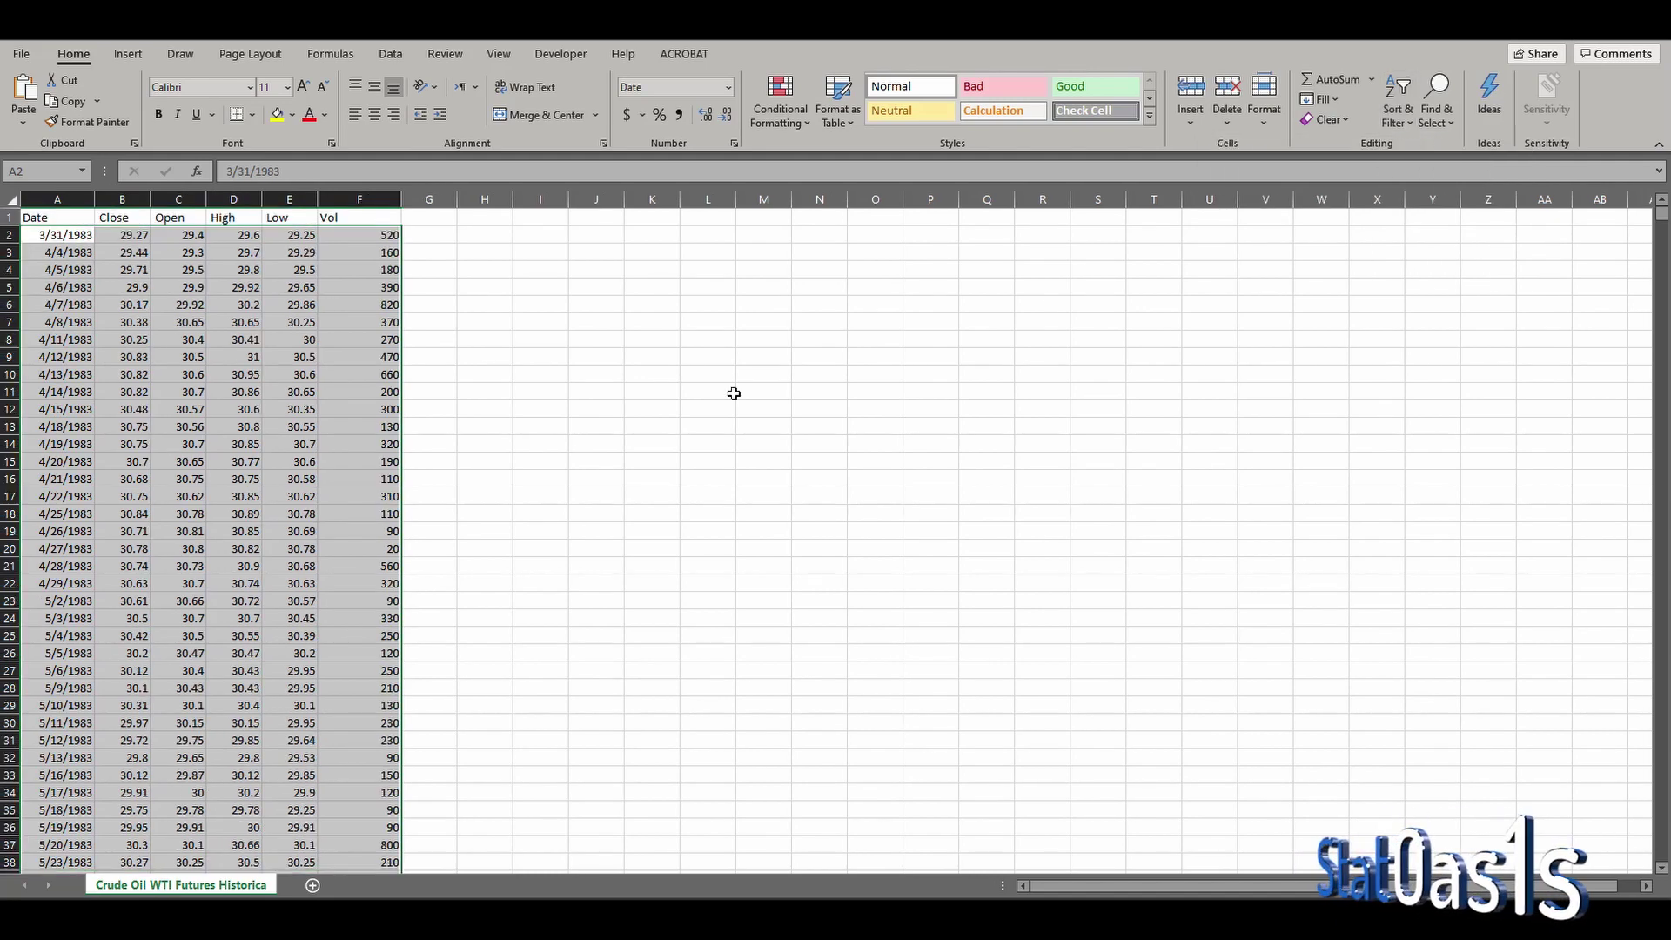
{"action": "left_click", "coordinate": [49, 236]}
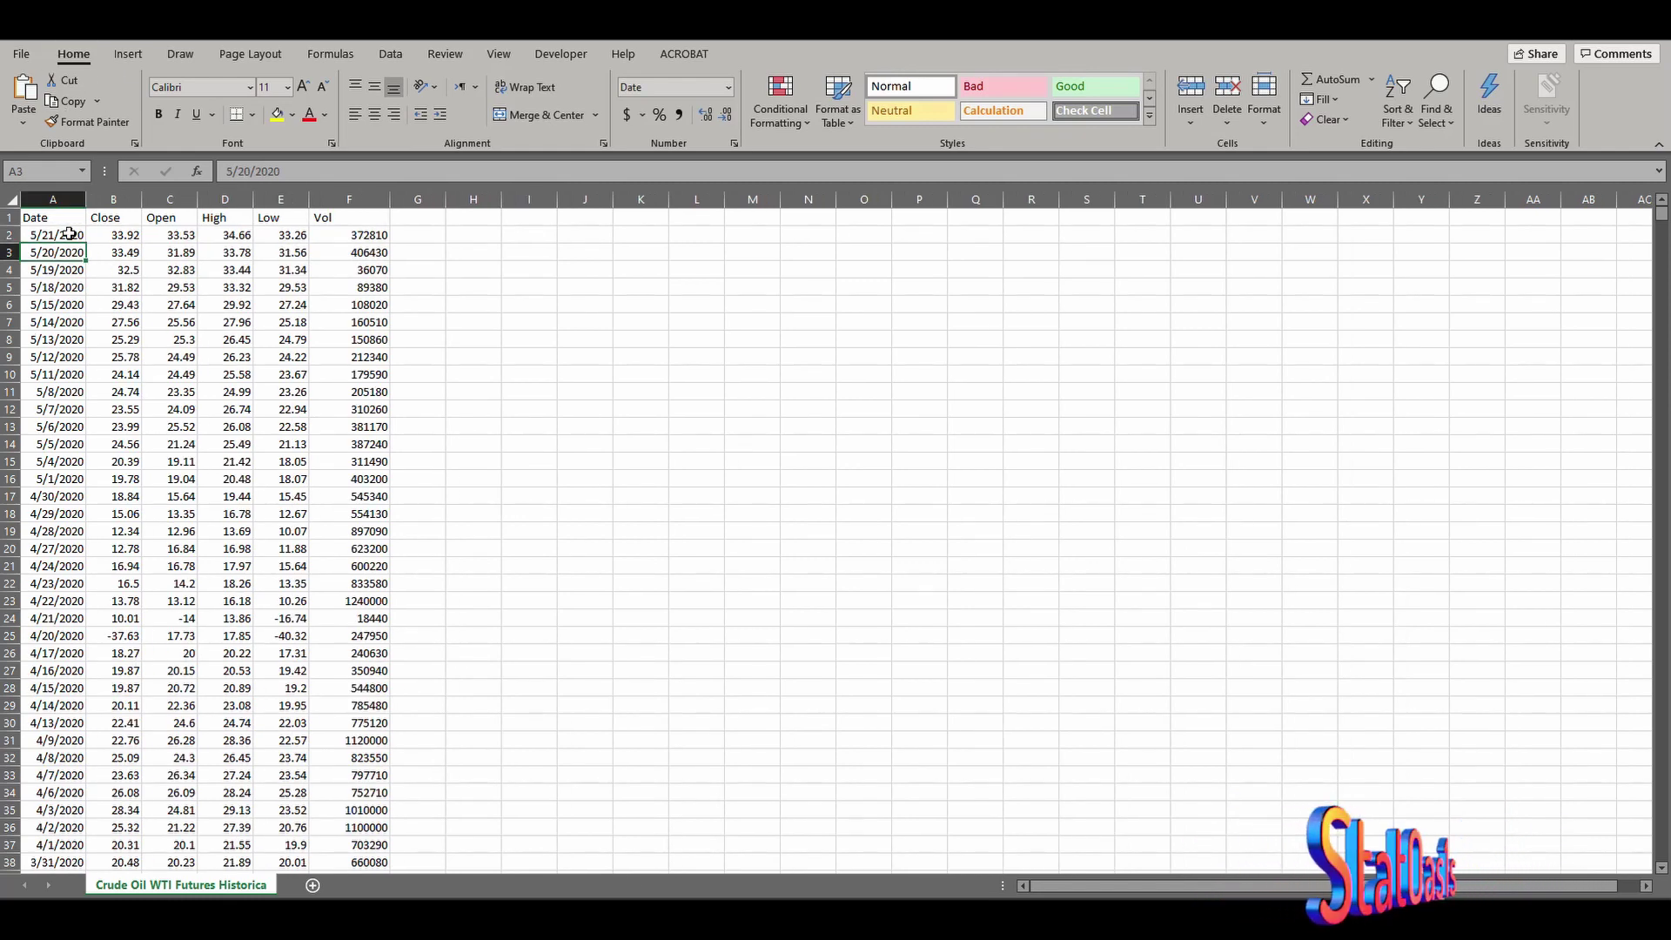
Step: Sort the data rows from A2 to F4405 of the workbook starting at 5/21/2020 by date from oldest to newest
{"action": "left_click", "coordinate": [69, 234]}
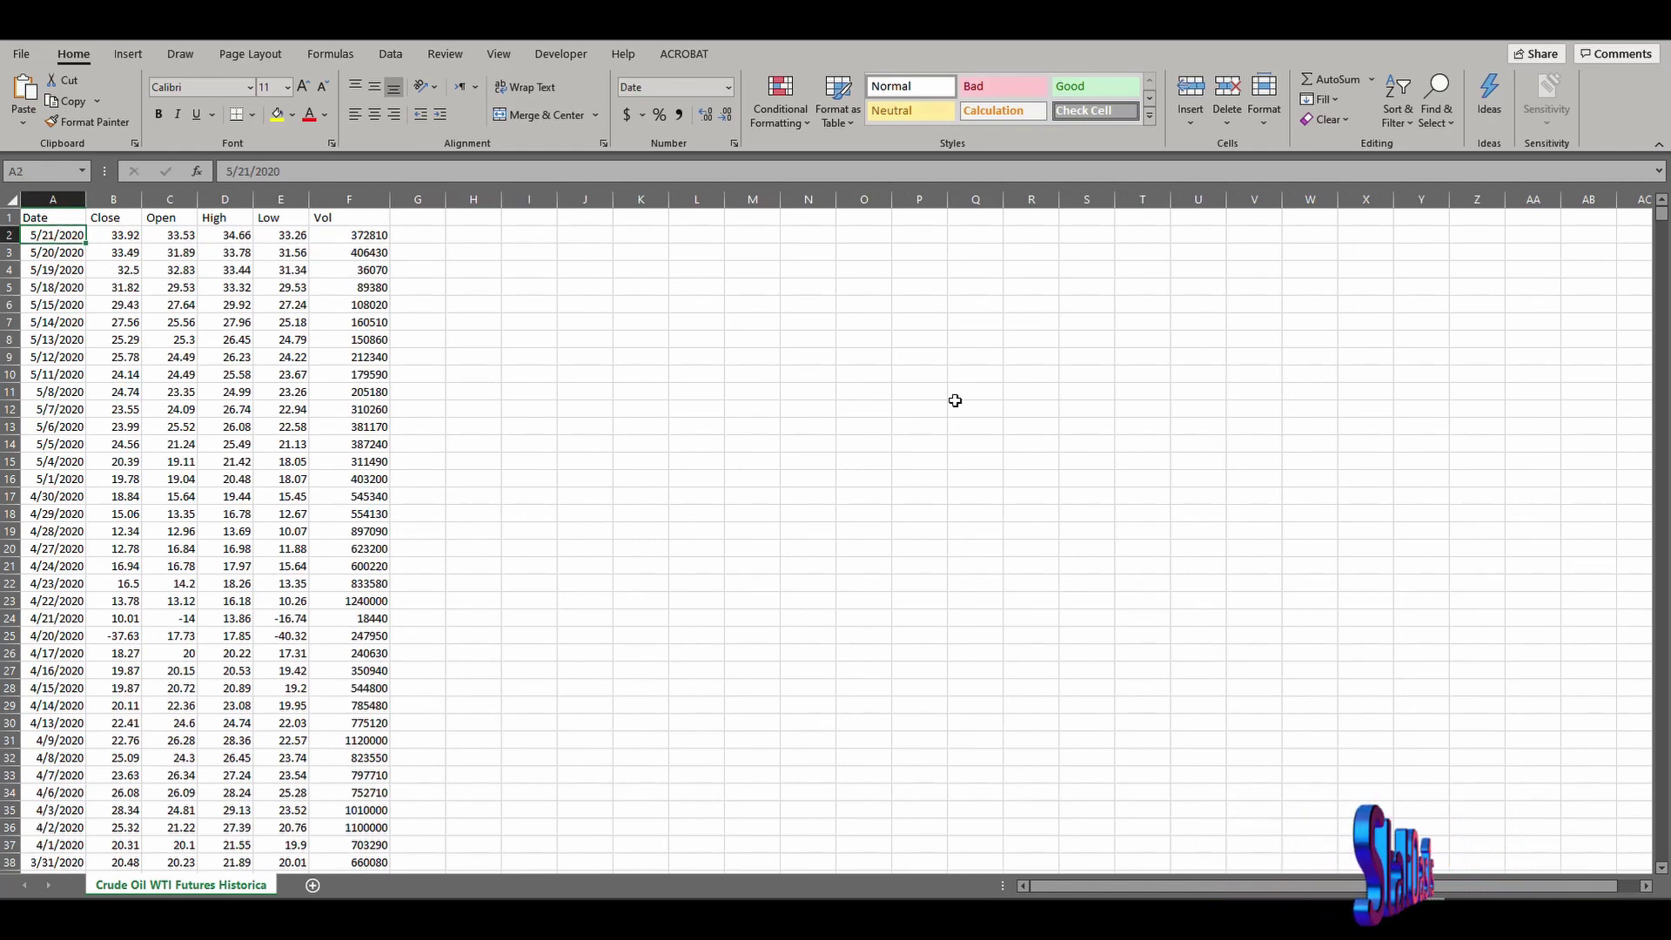
{"action": "left_click_drag", "start_coordinate": [1661, 222], "coordinate": [1661, 854]}
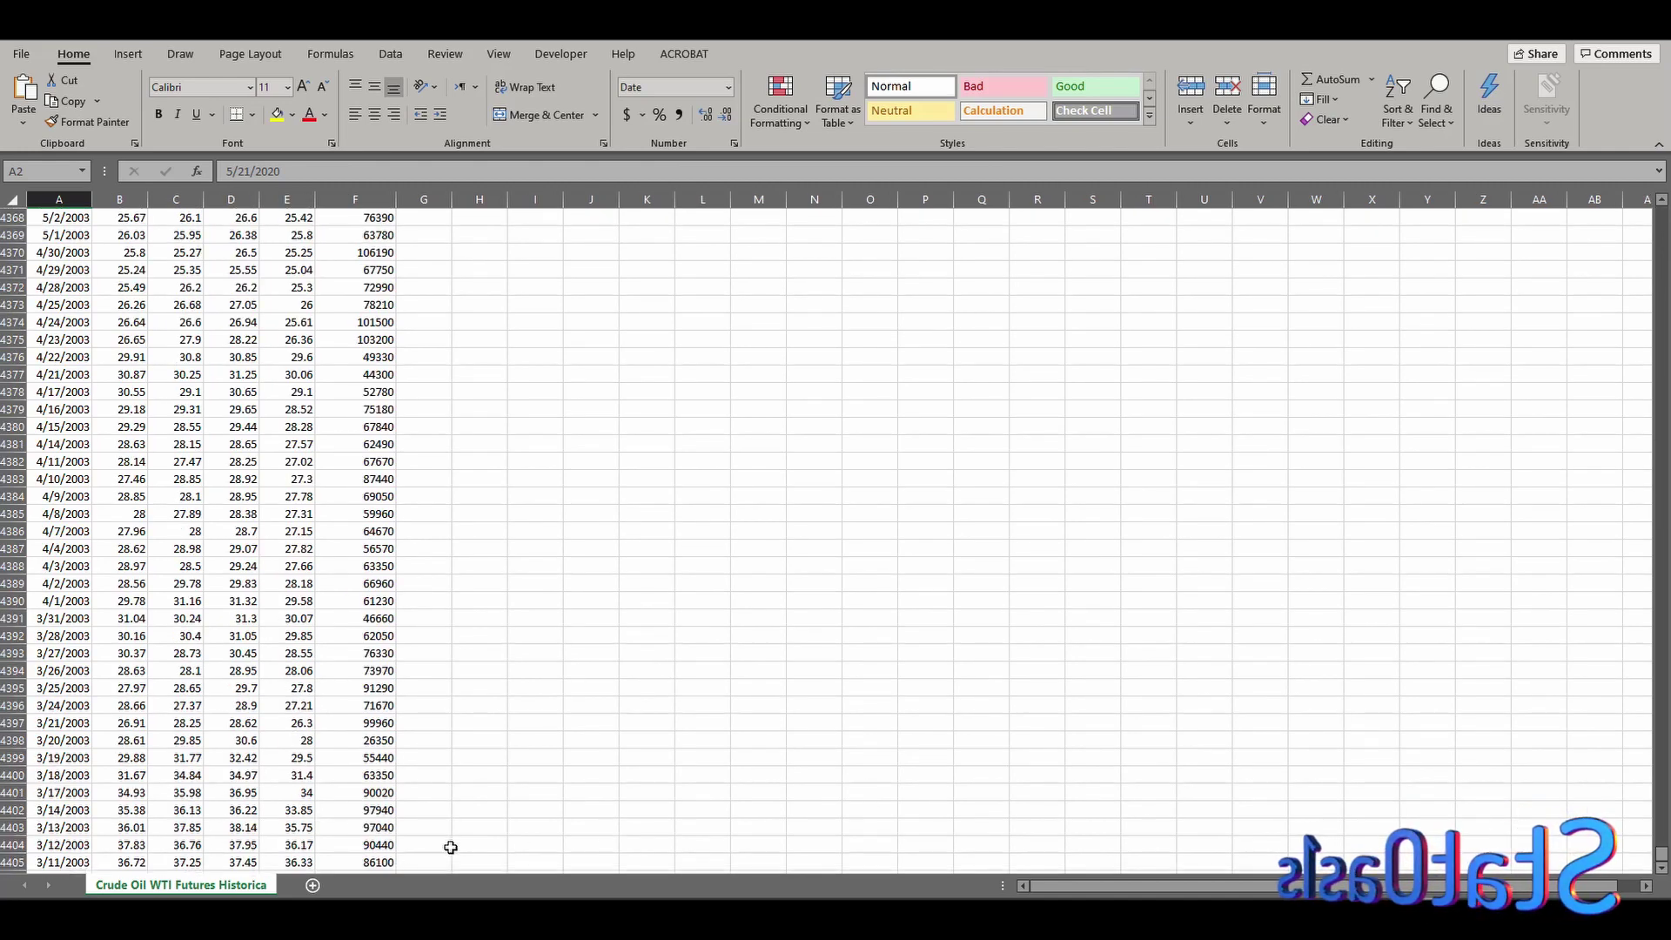
{"action": "left_click", "coordinate": [373, 862], "text": "shift"}
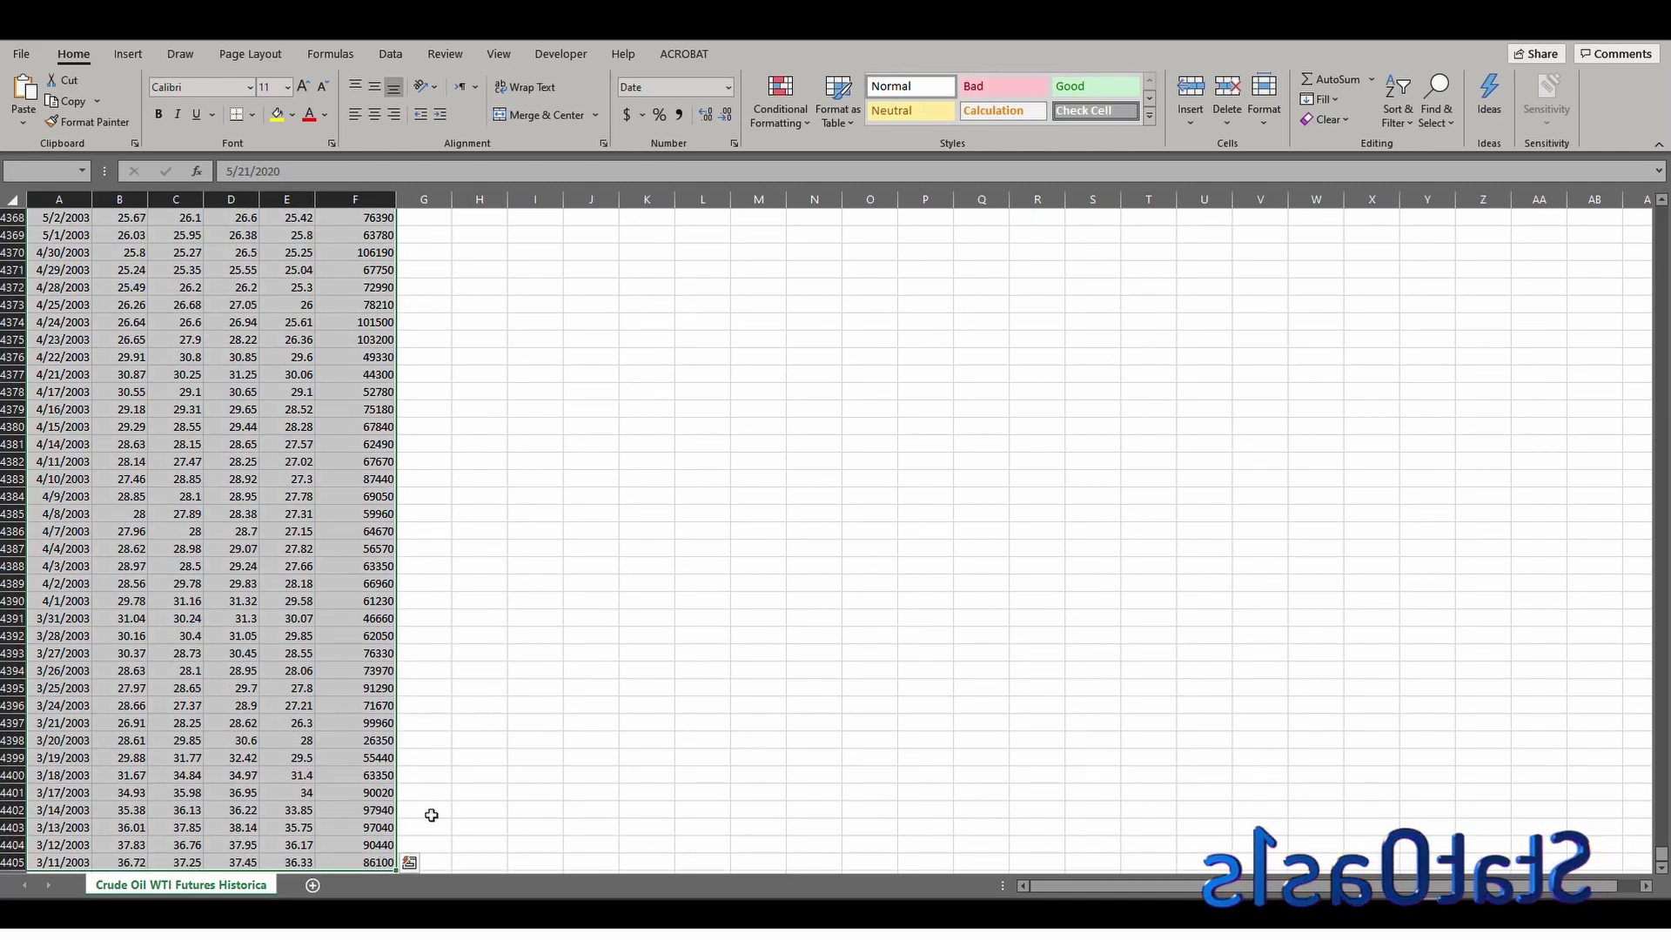
{"action": "left_click", "coordinate": [1401, 112]}
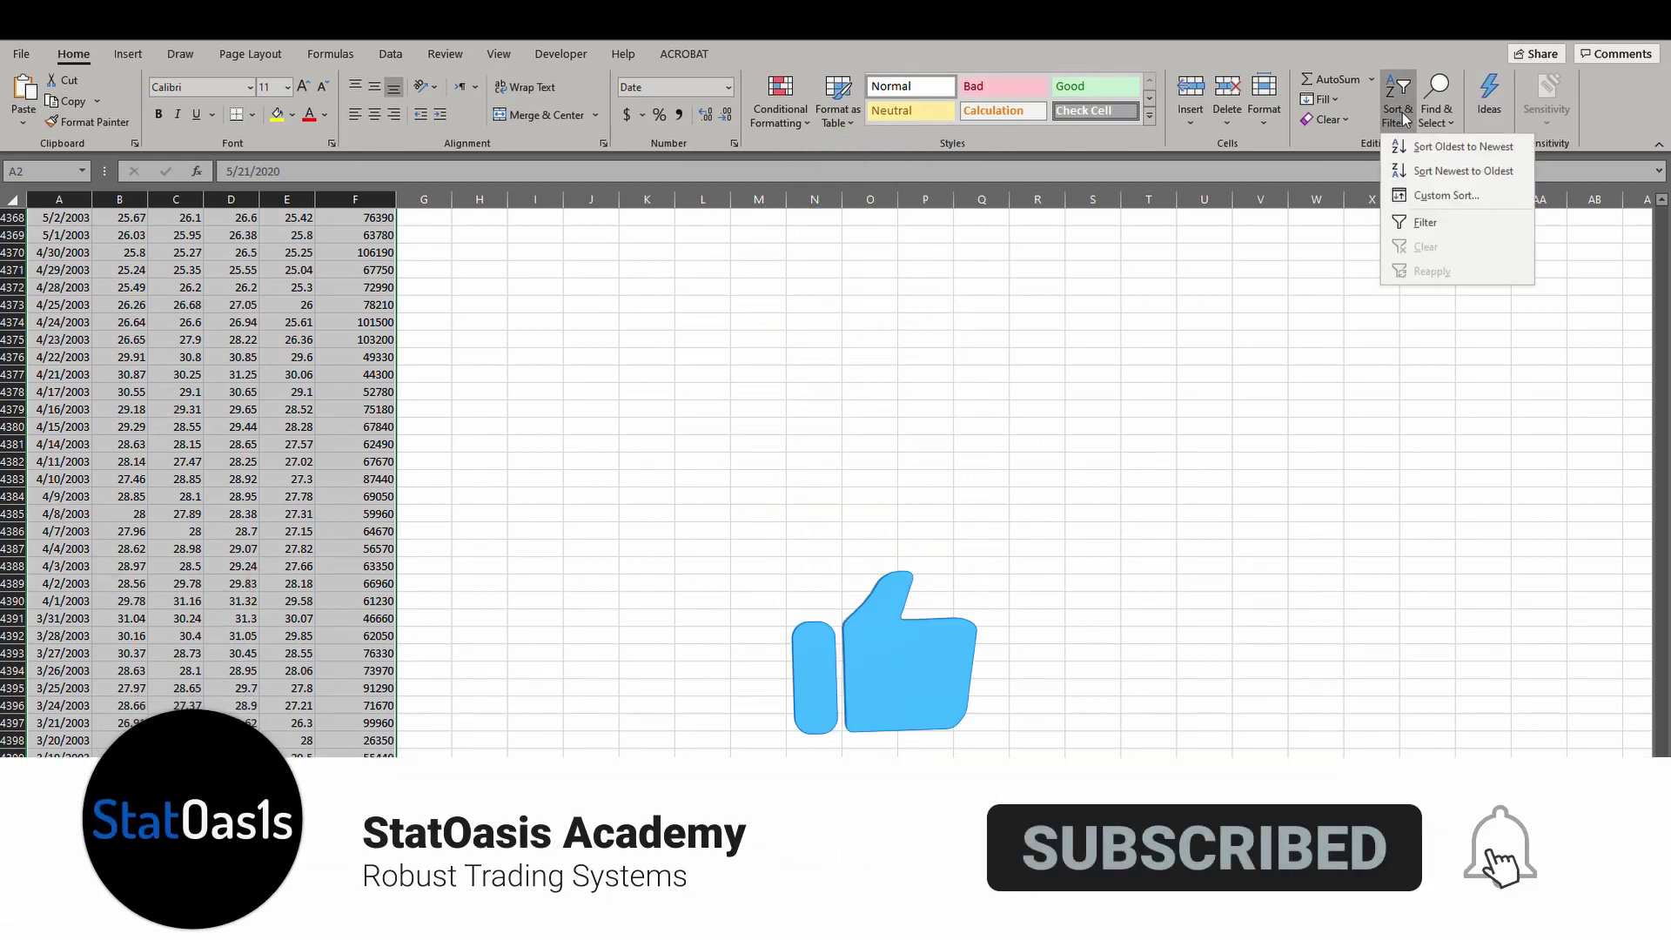
{"action": "left_click", "coordinate": [1428, 149]}
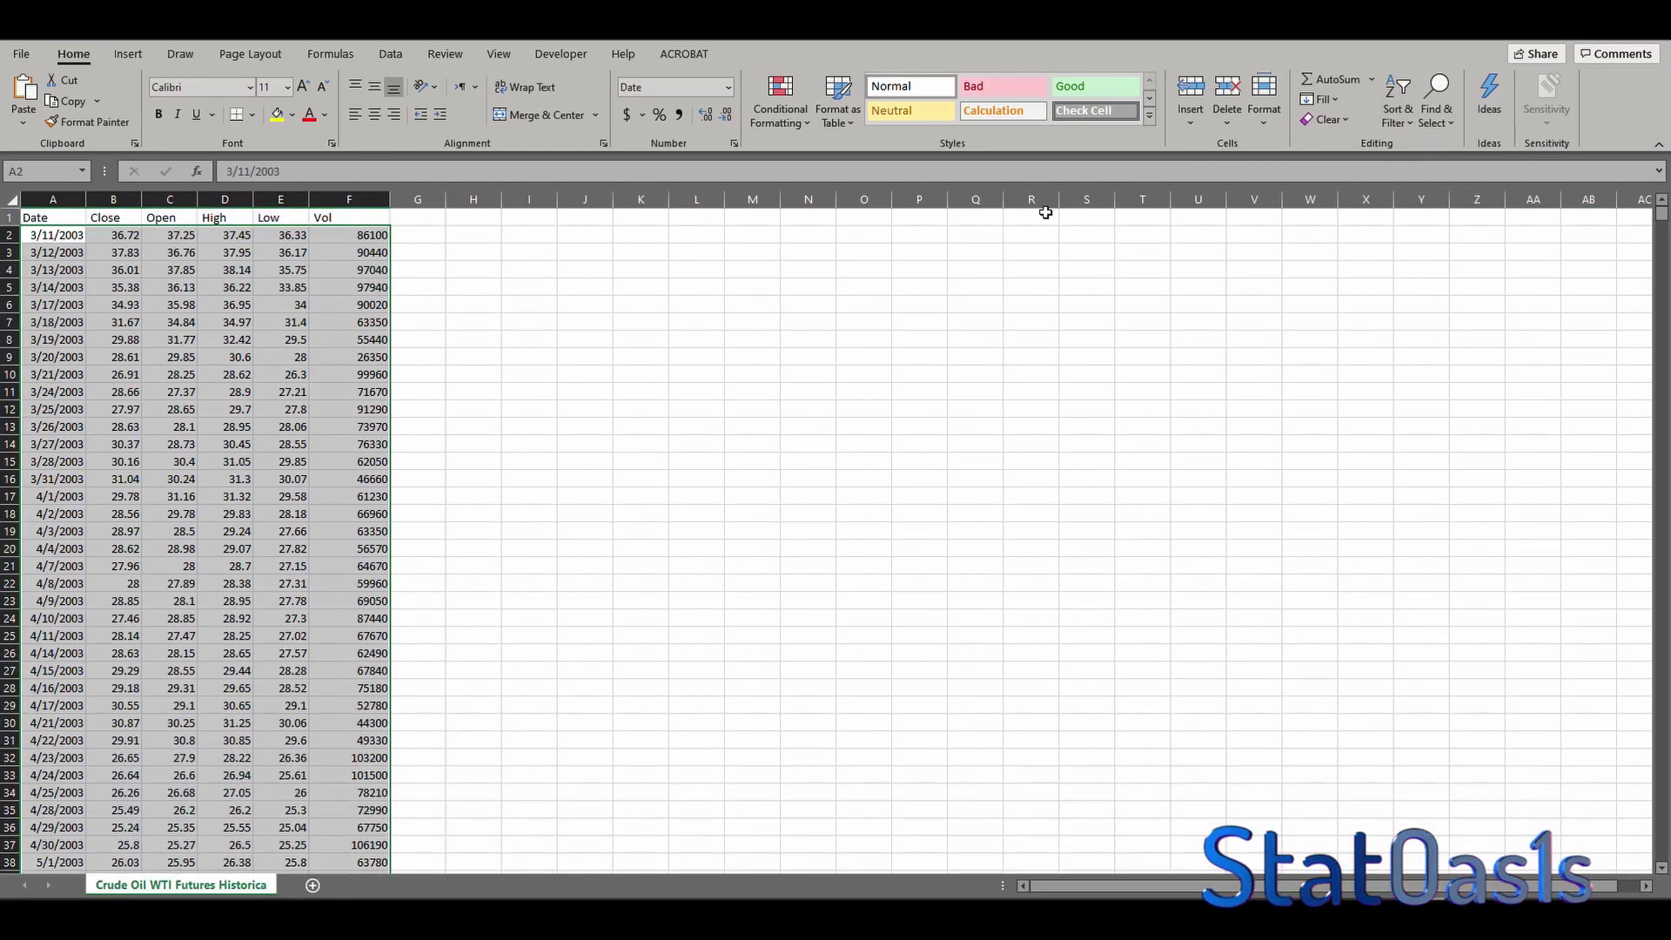
{"action": "left_click", "coordinate": [70, 240]}
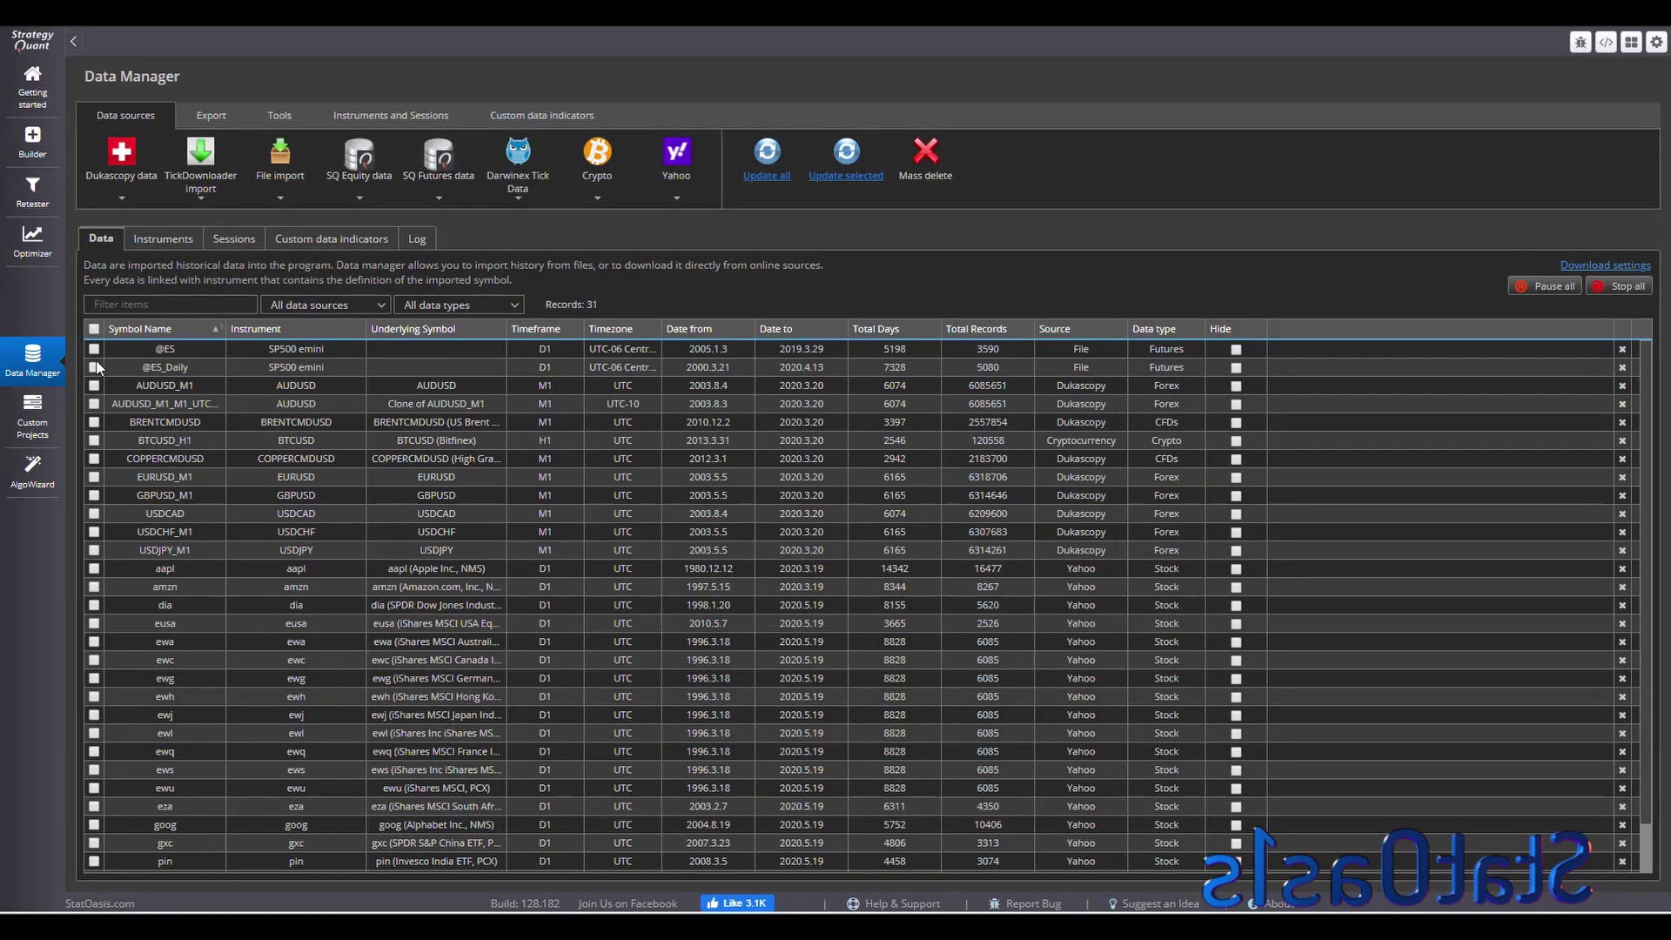
Step: In StrategyQuant's Data Manager, start a new instrument named Crude WTI with data type Futures and description WTI Futures
{"action": "left_click", "coordinate": [165, 238]}
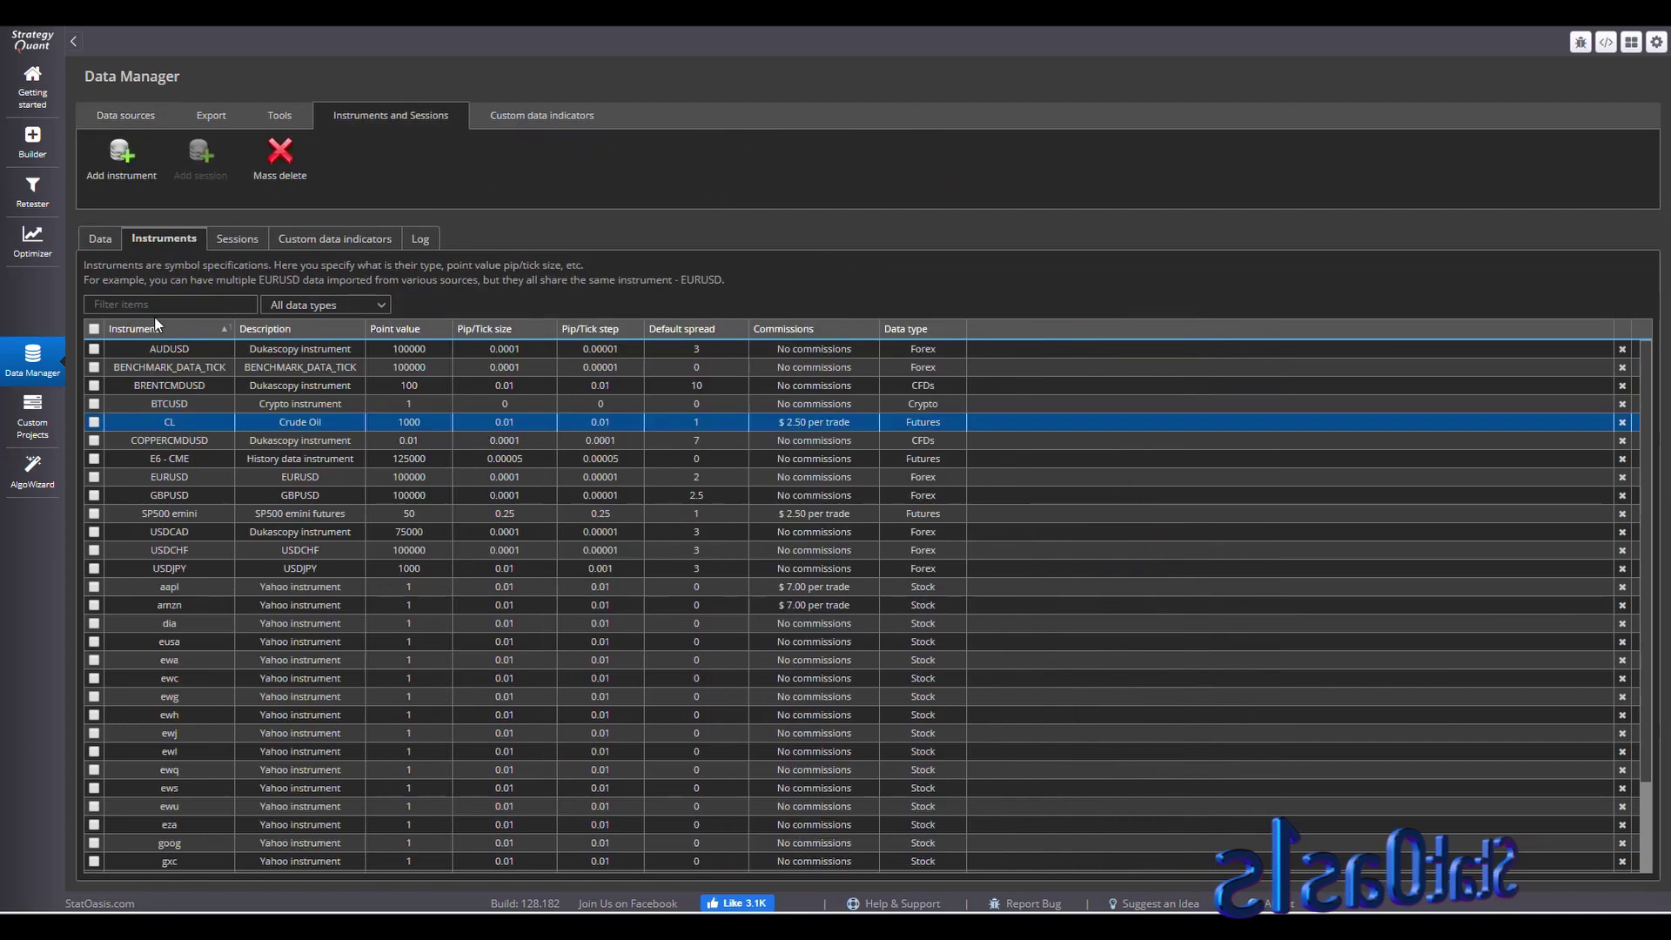
{"action": "left_click", "coordinate": [124, 157]}
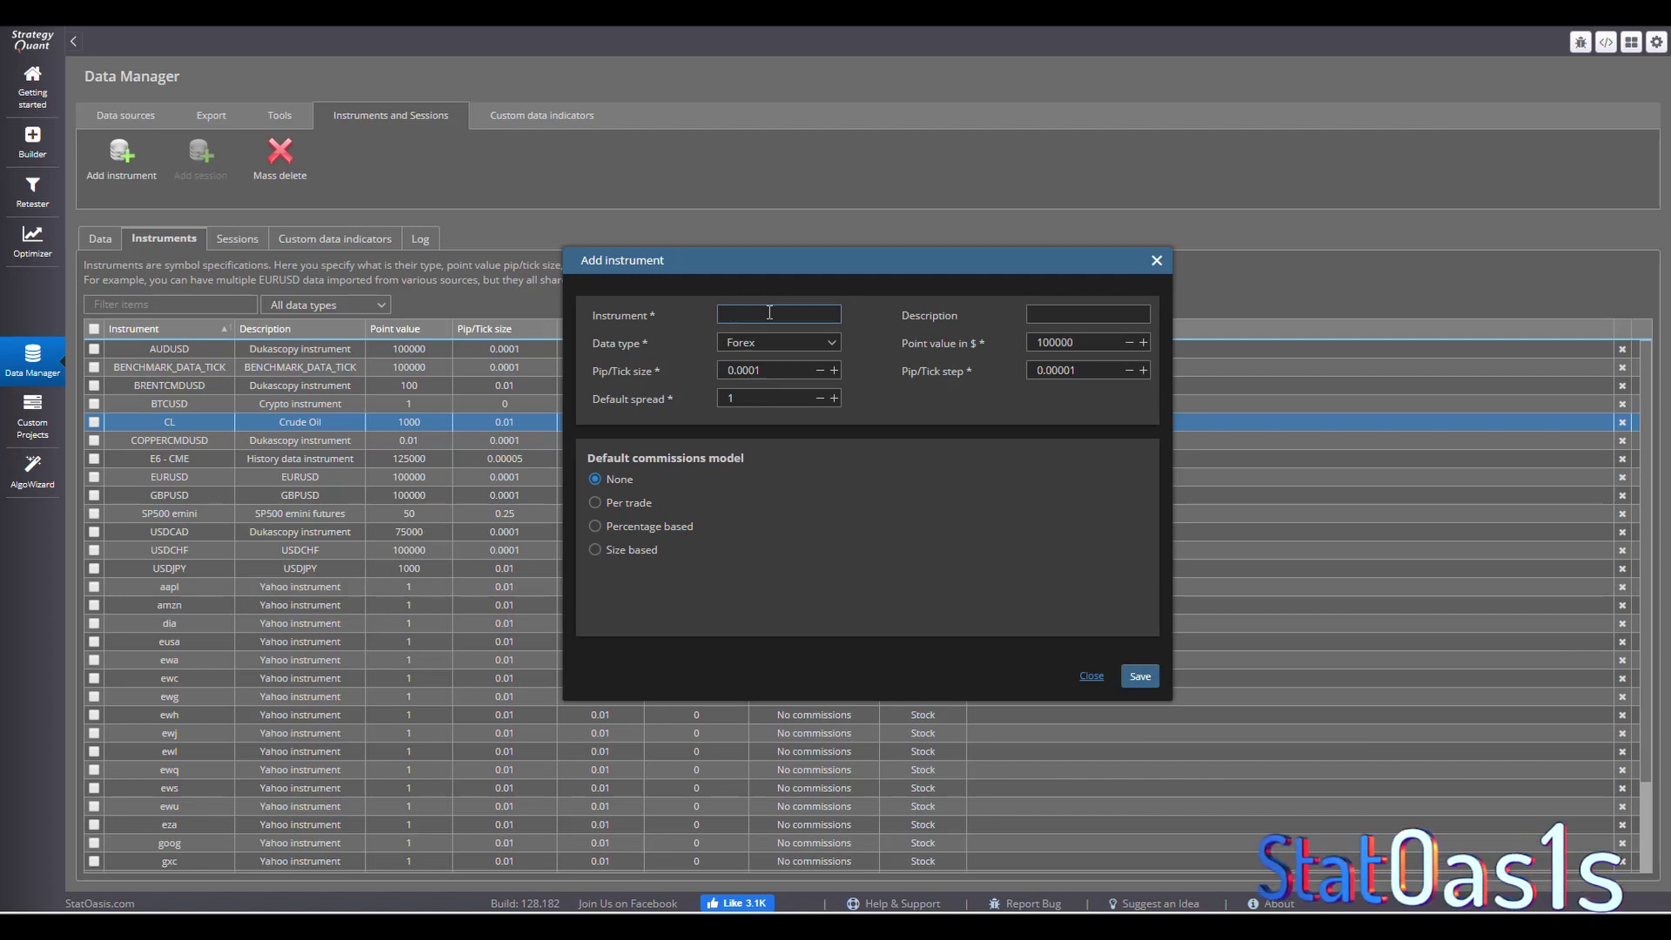
{"action": "type", "text": "Crude WTI"}
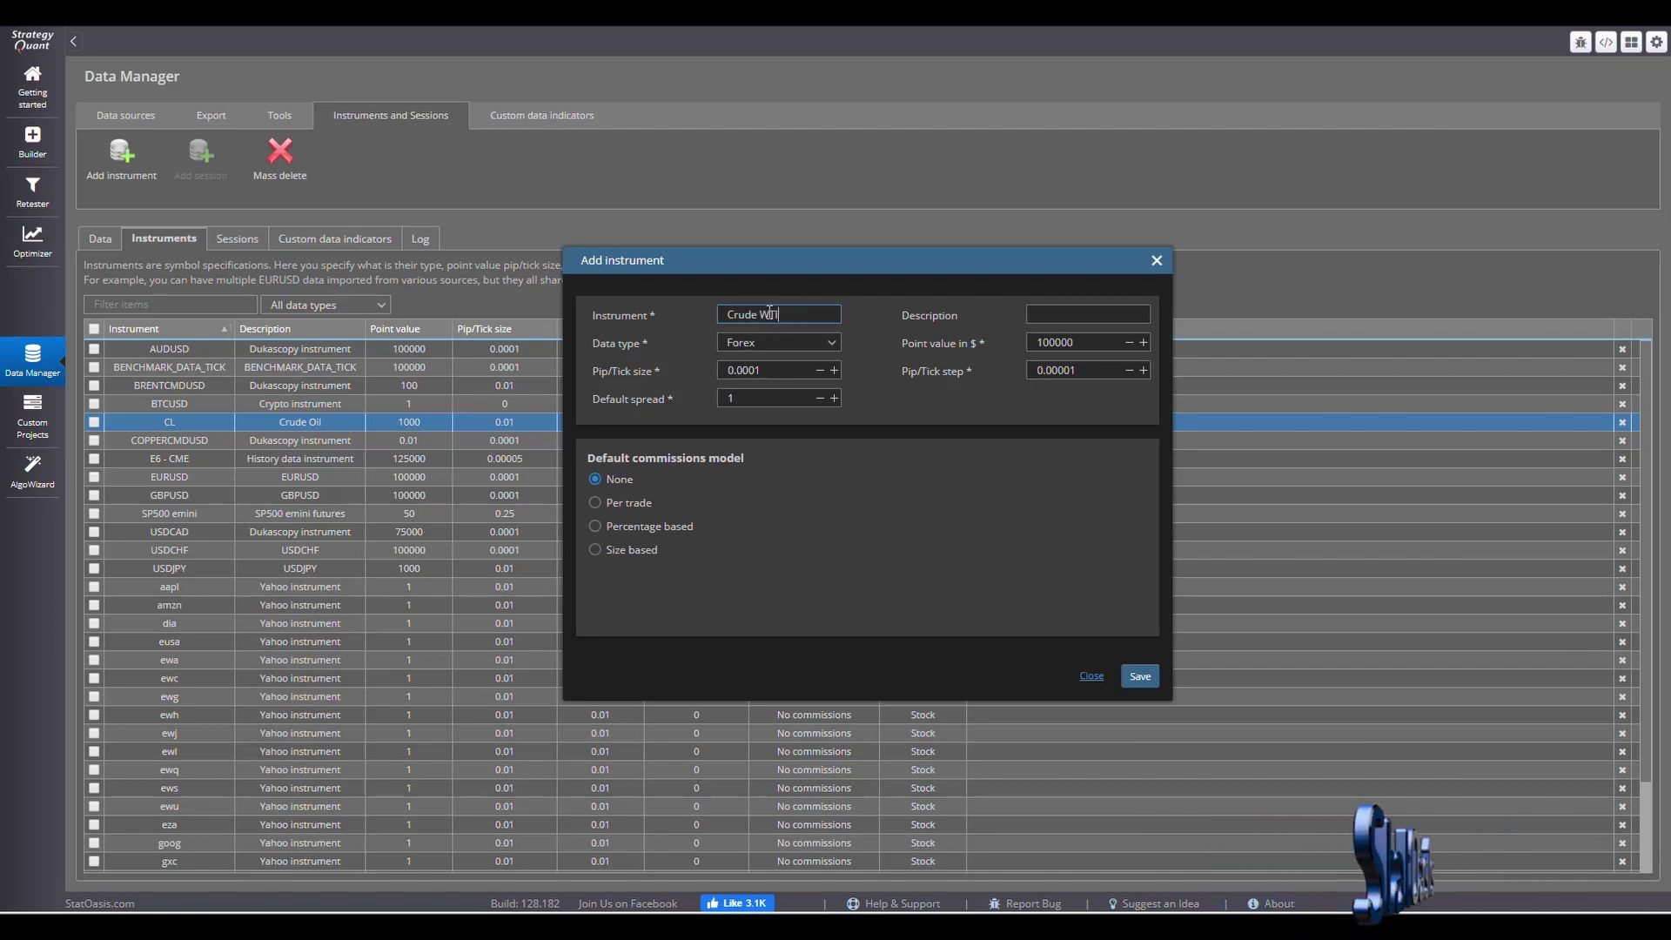
{"action": "key", "text": "Tab"}
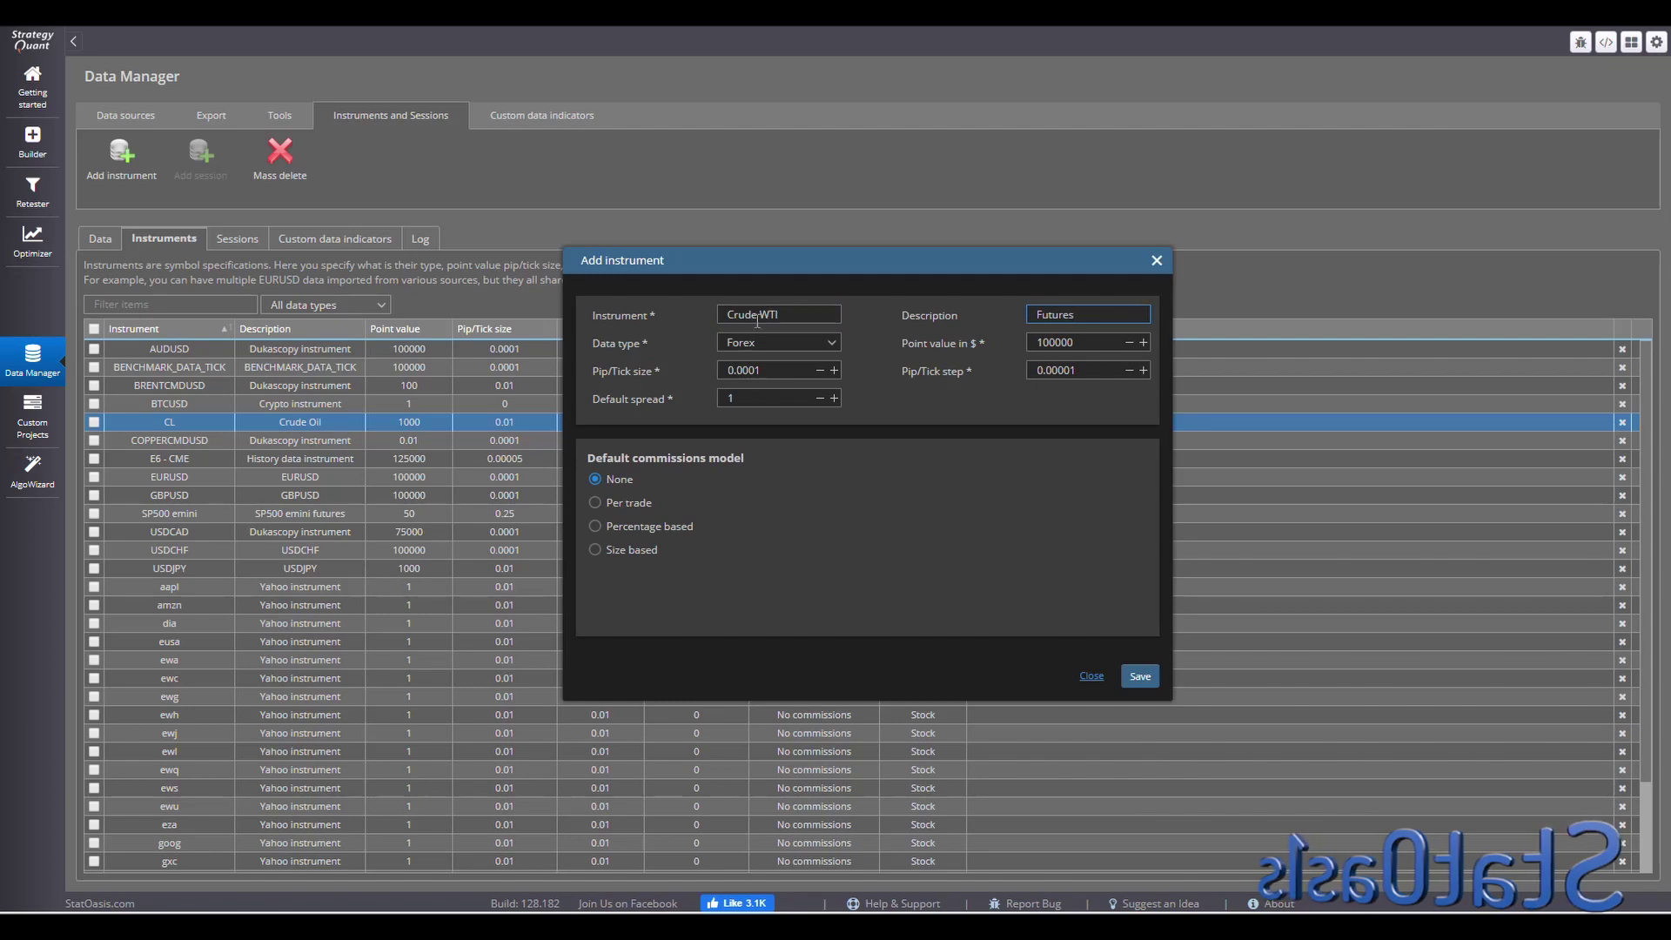
{"action": "left_click", "coordinate": [783, 345]}
{"action": "left_click", "coordinate": [799, 375]}
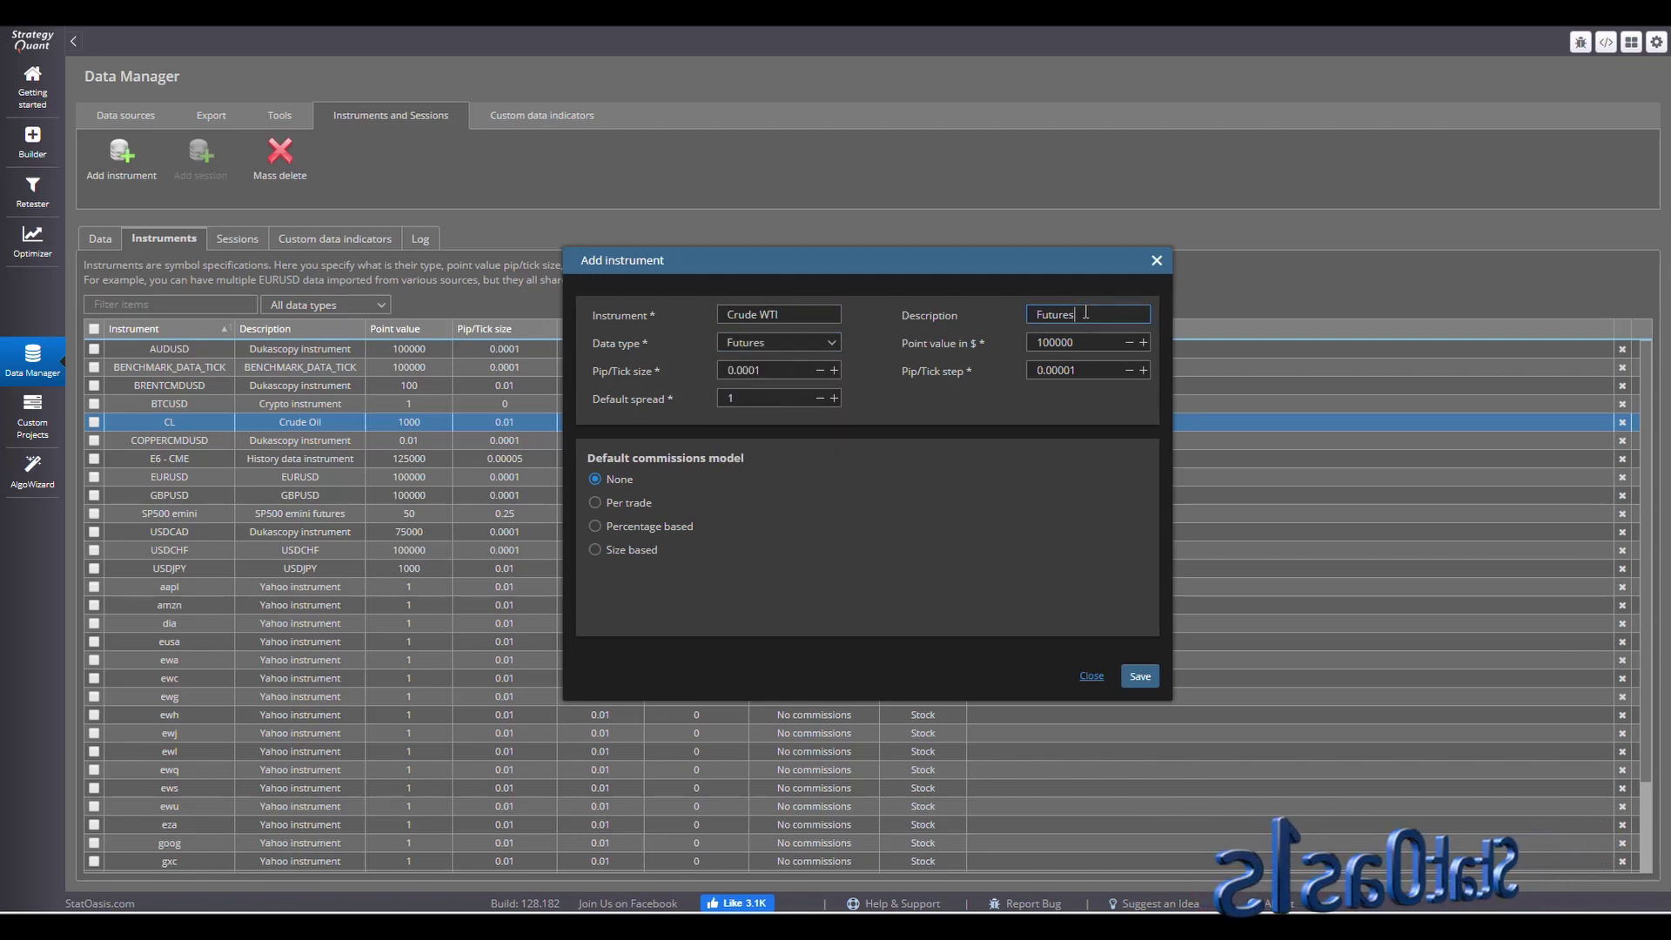
{"action": "type", "text": "WTI"}
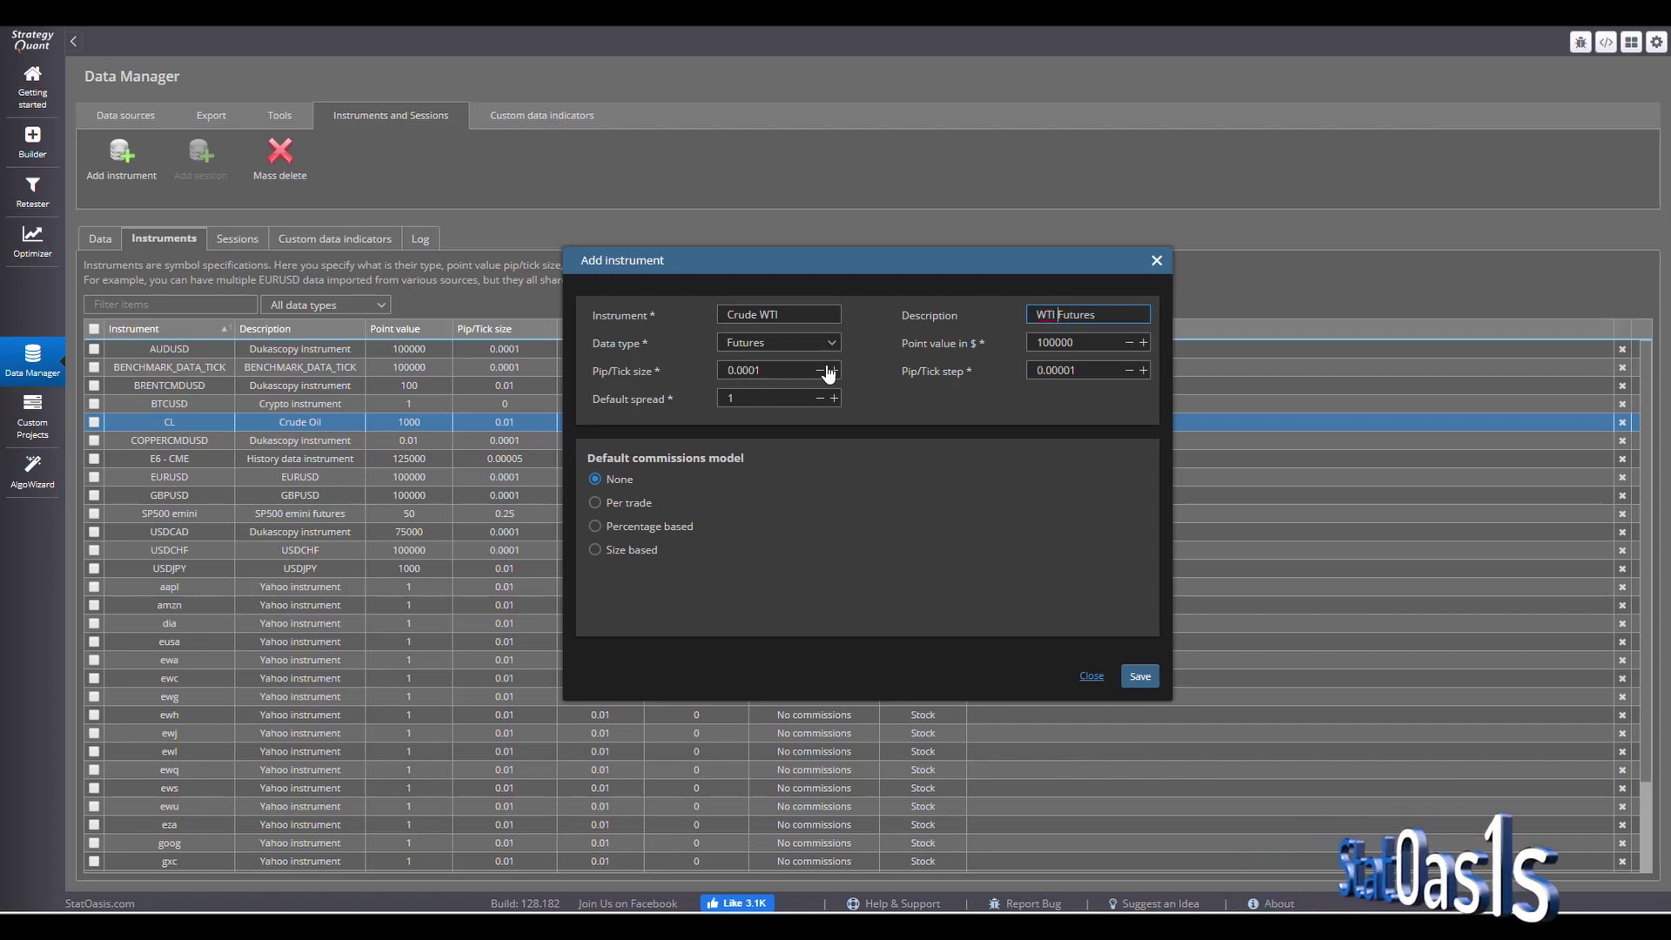
Step: Set the new instrument's pip/tick size and pip/tick step to 0.01 and its point value to 1000
{"action": "double_click", "coordinate": [796, 369]}
{"action": "type", "text": "0.0"}
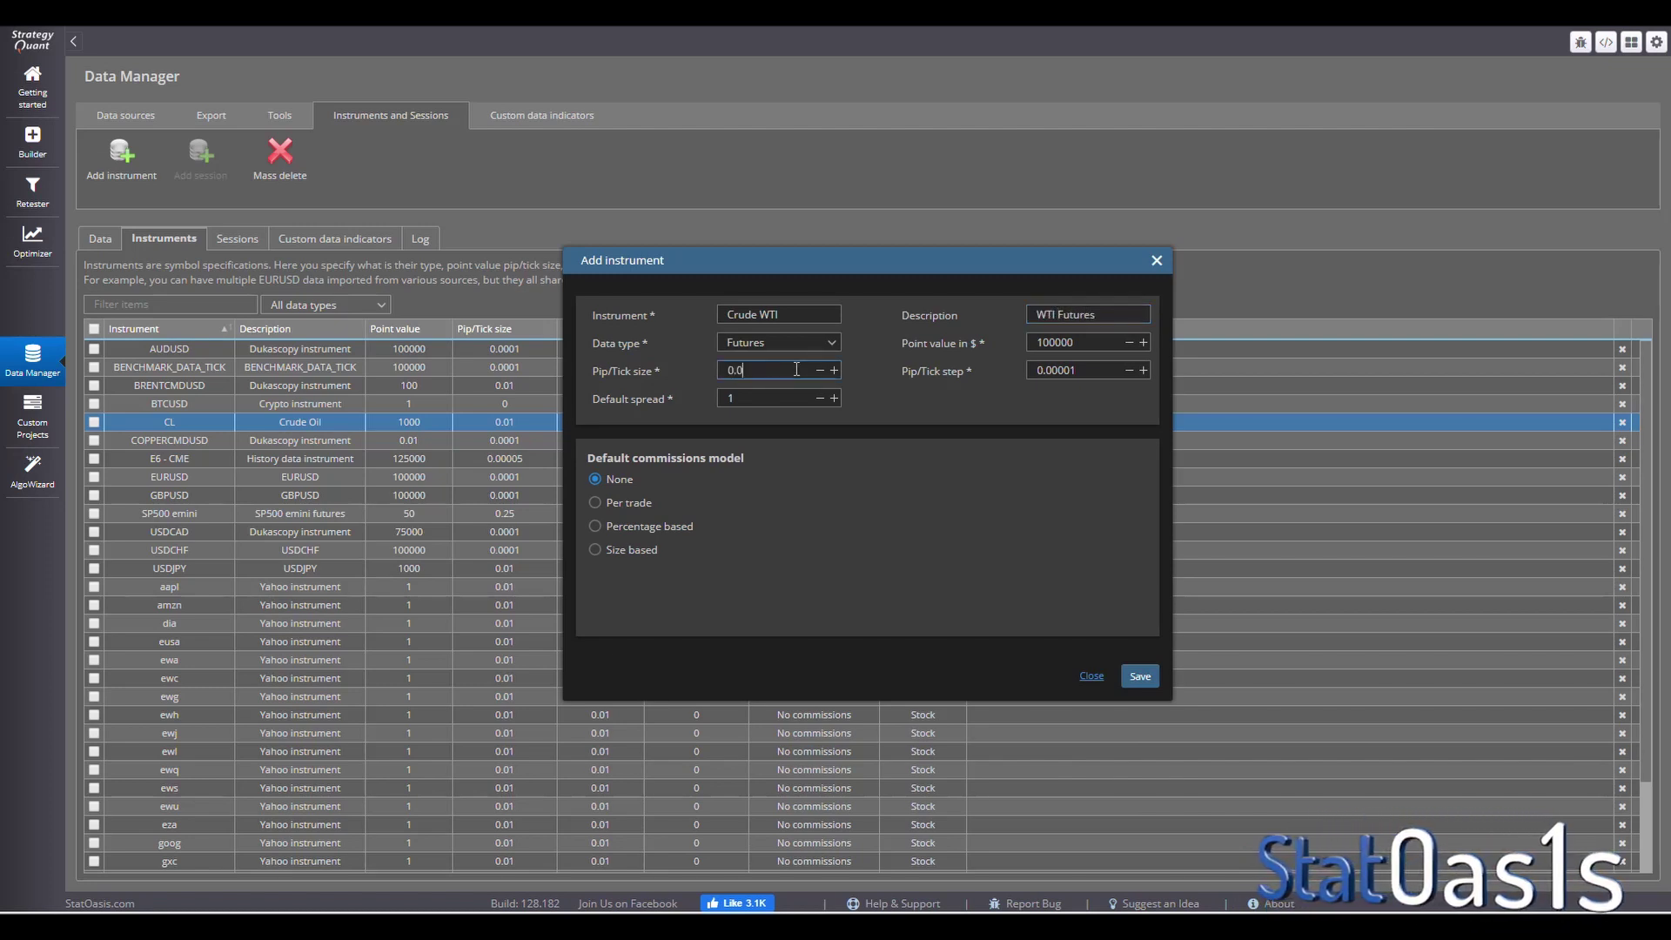
{"action": "double_click", "coordinate": [1094, 371]}
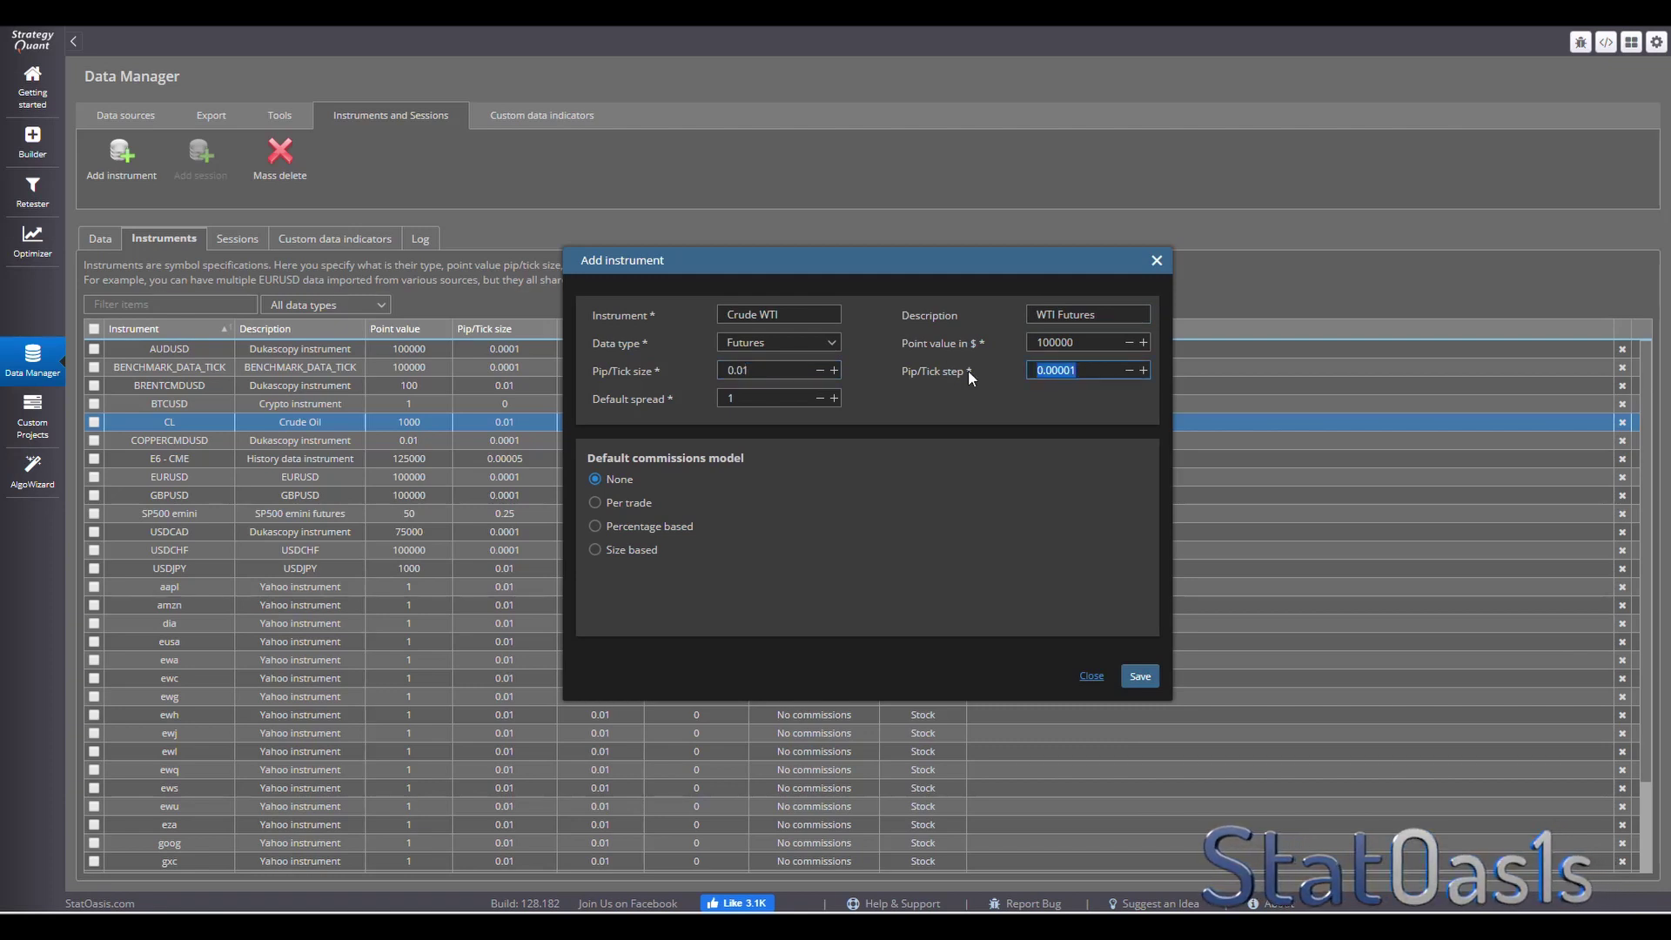
{"action": "type", "text": "0.01"}
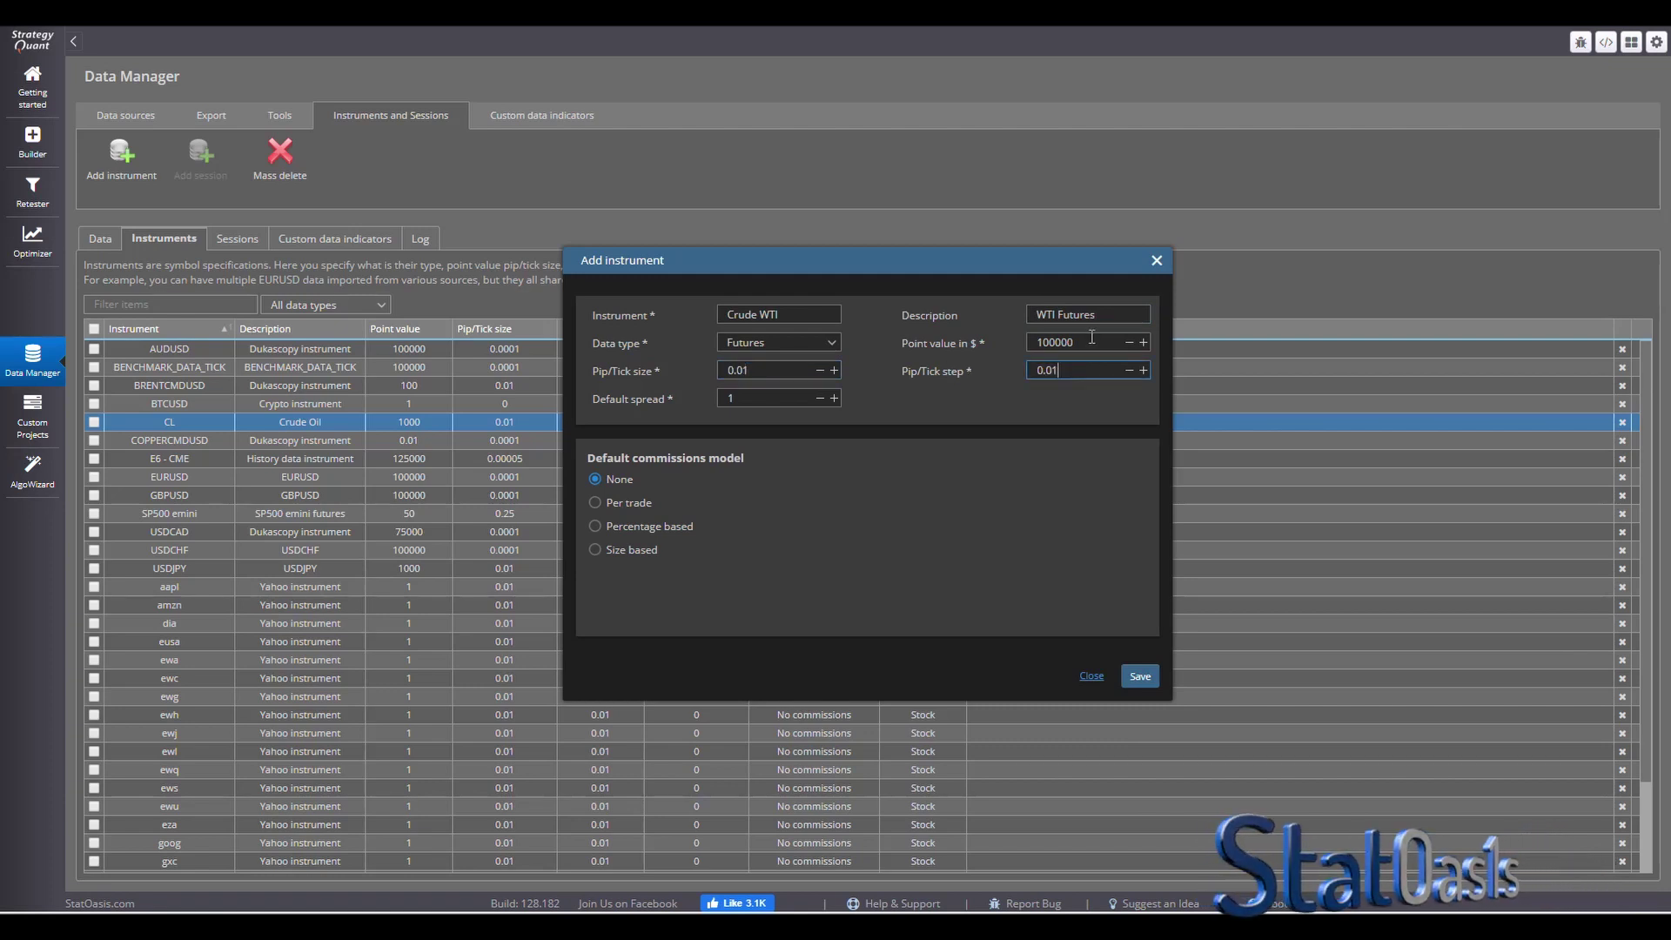
{"action": "double_click", "coordinate": [1056, 341]}
{"action": "type", "text": "1000"}
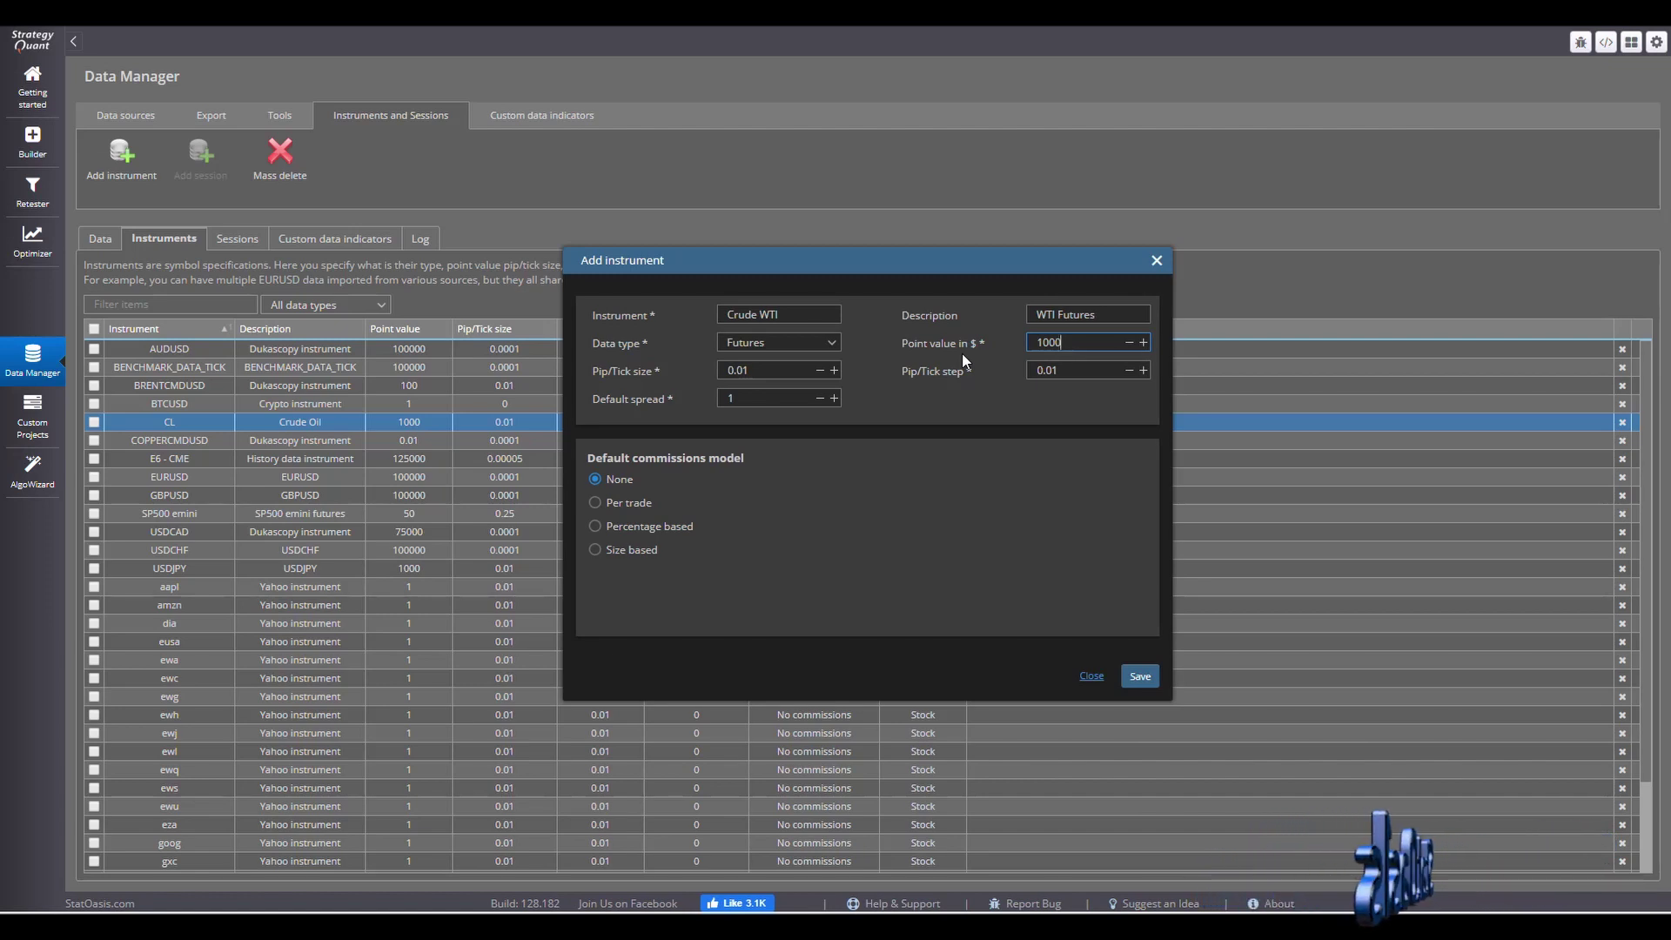
Step: Give the instrument a per-trade default commission of 2.5 and save it
{"action": "left_click", "coordinate": [623, 506]}
{"action": "left_click", "coordinate": [818, 493]}
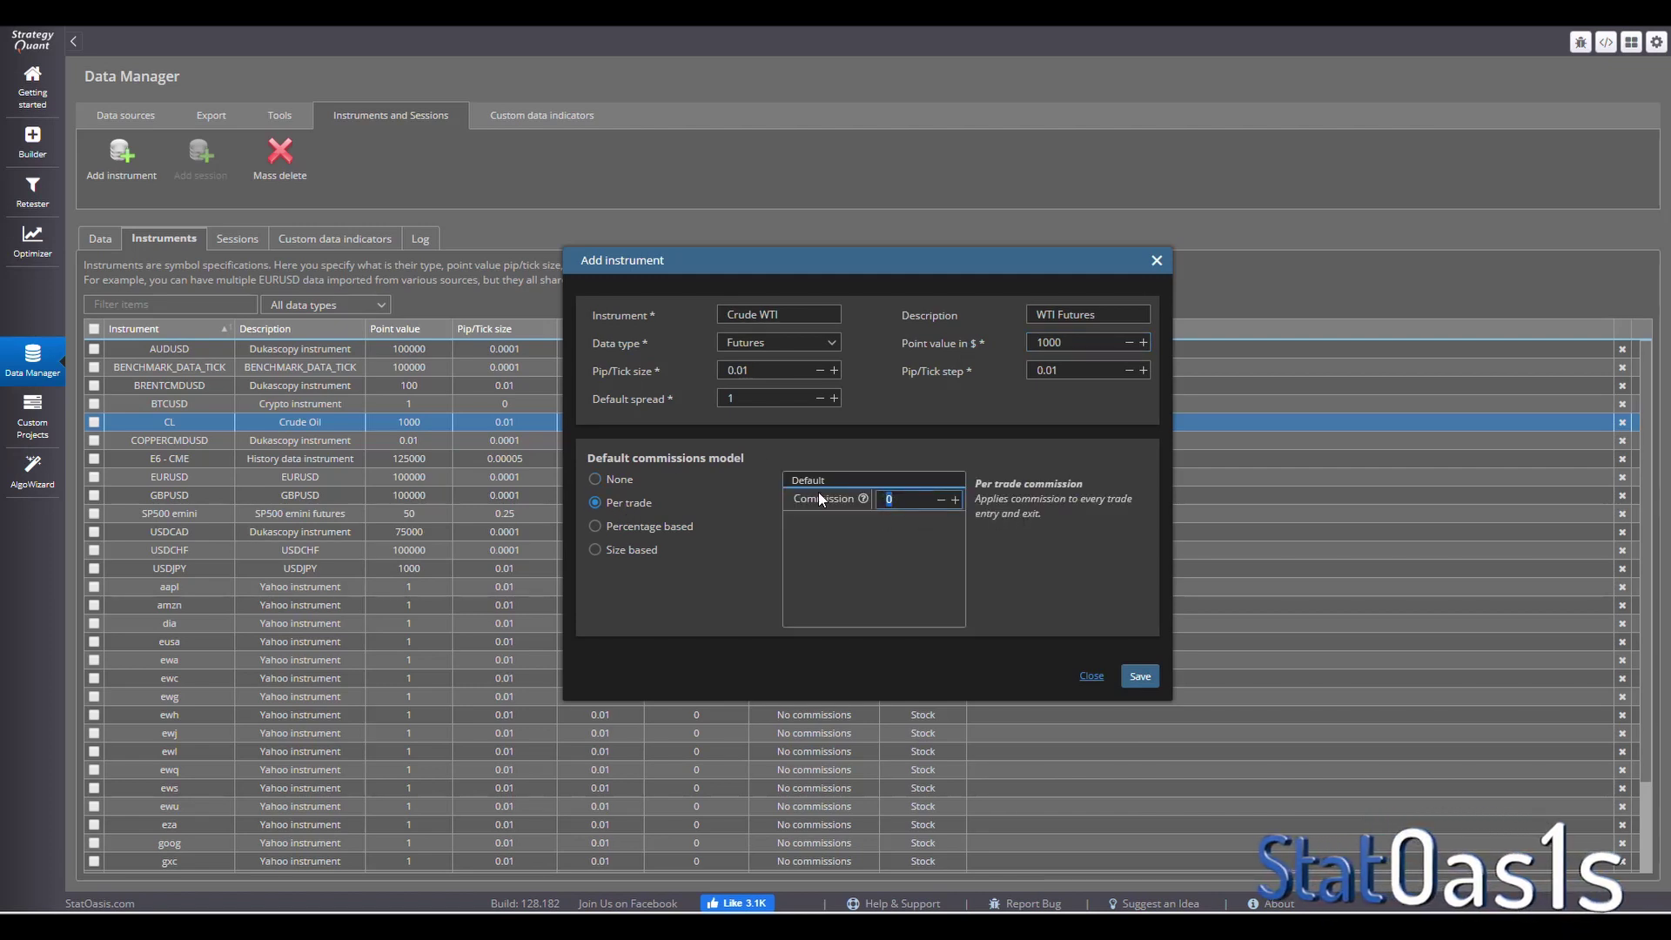
{"action": "type", "text": "2.5"}
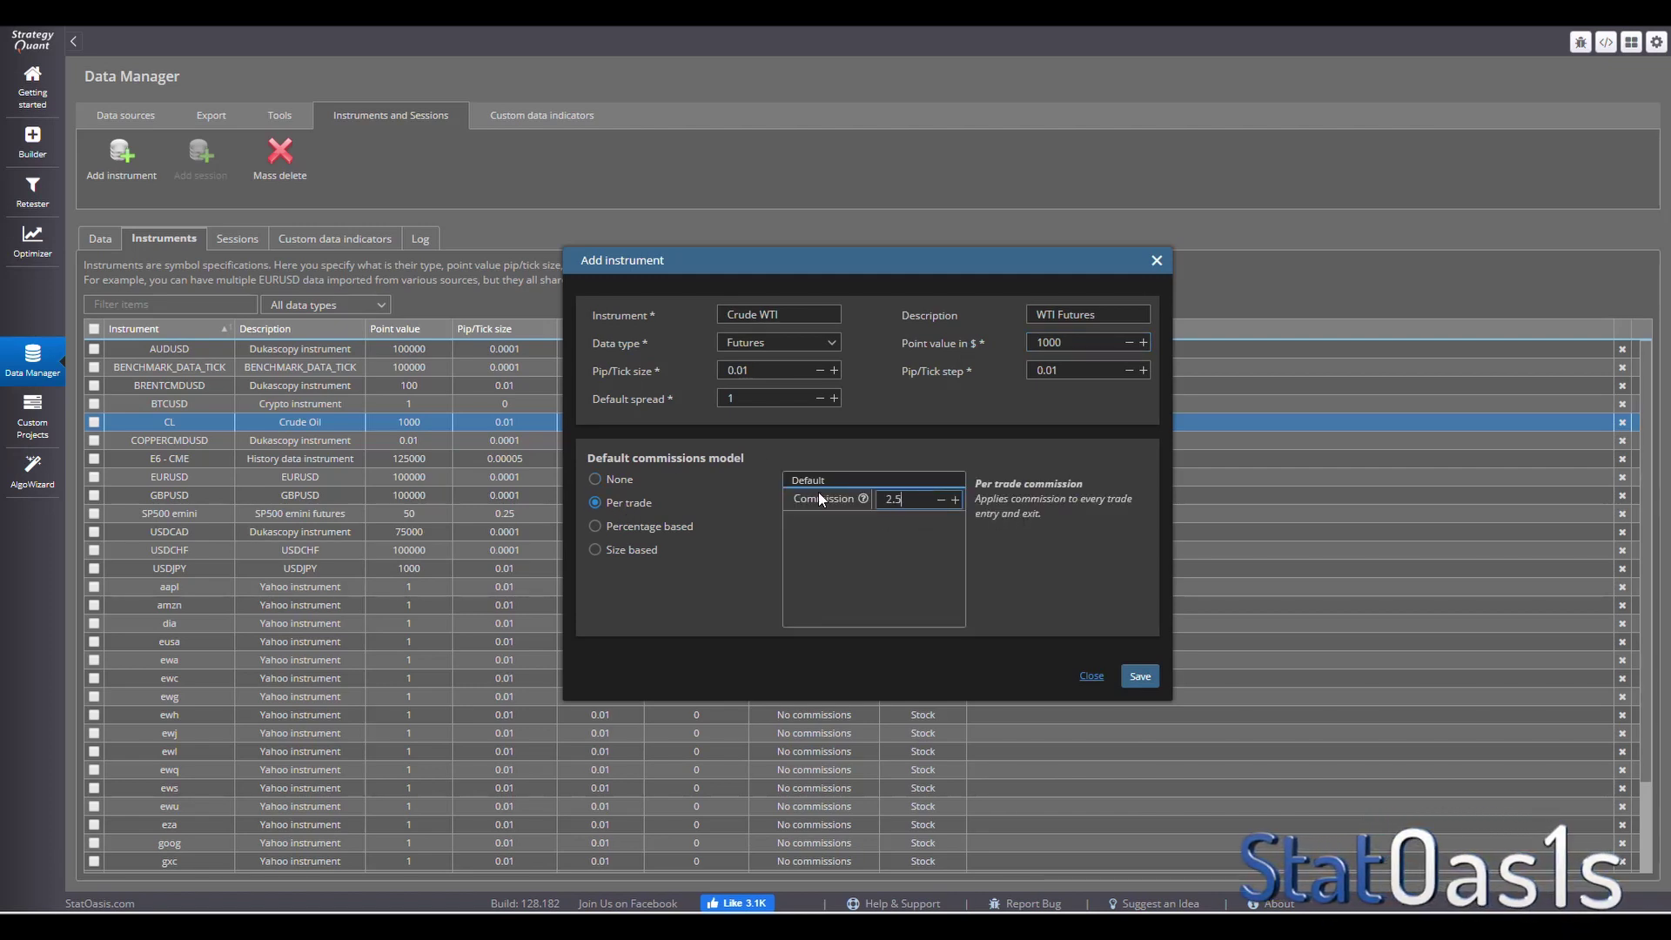
{"action": "left_click", "coordinate": [1139, 676]}
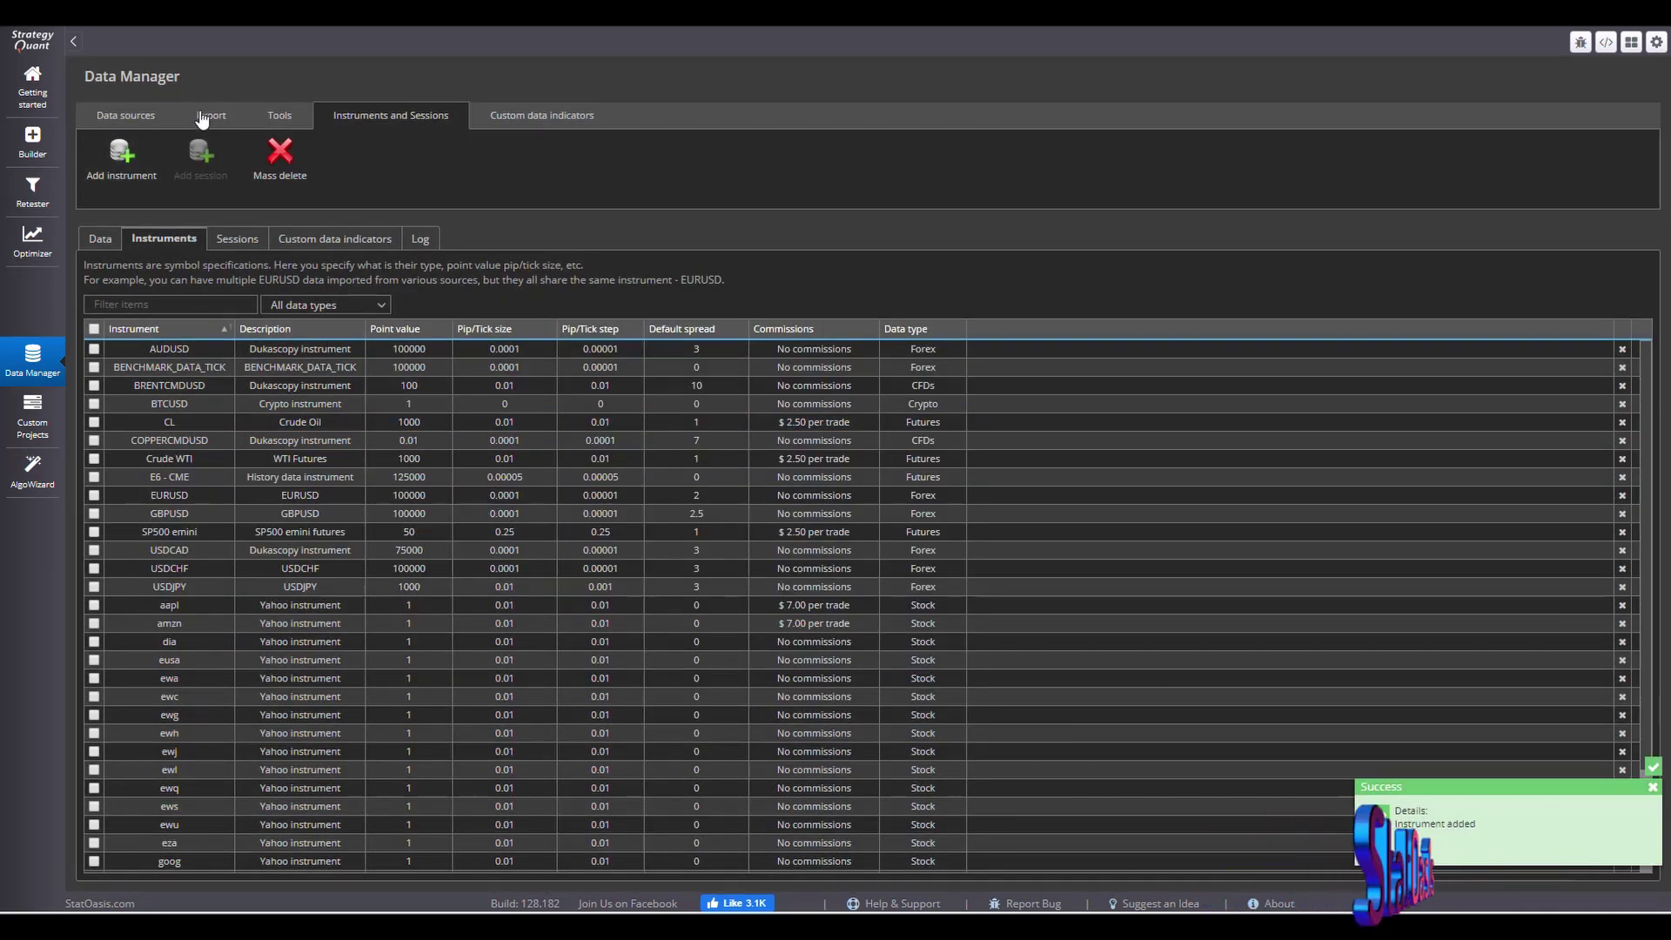
Step: Add a file-import symbol named CL_Investing.com with end-of-bar timestamps, linked to the Crude WTI instrument, and save it
{"action": "left_click", "coordinate": [113, 237]}
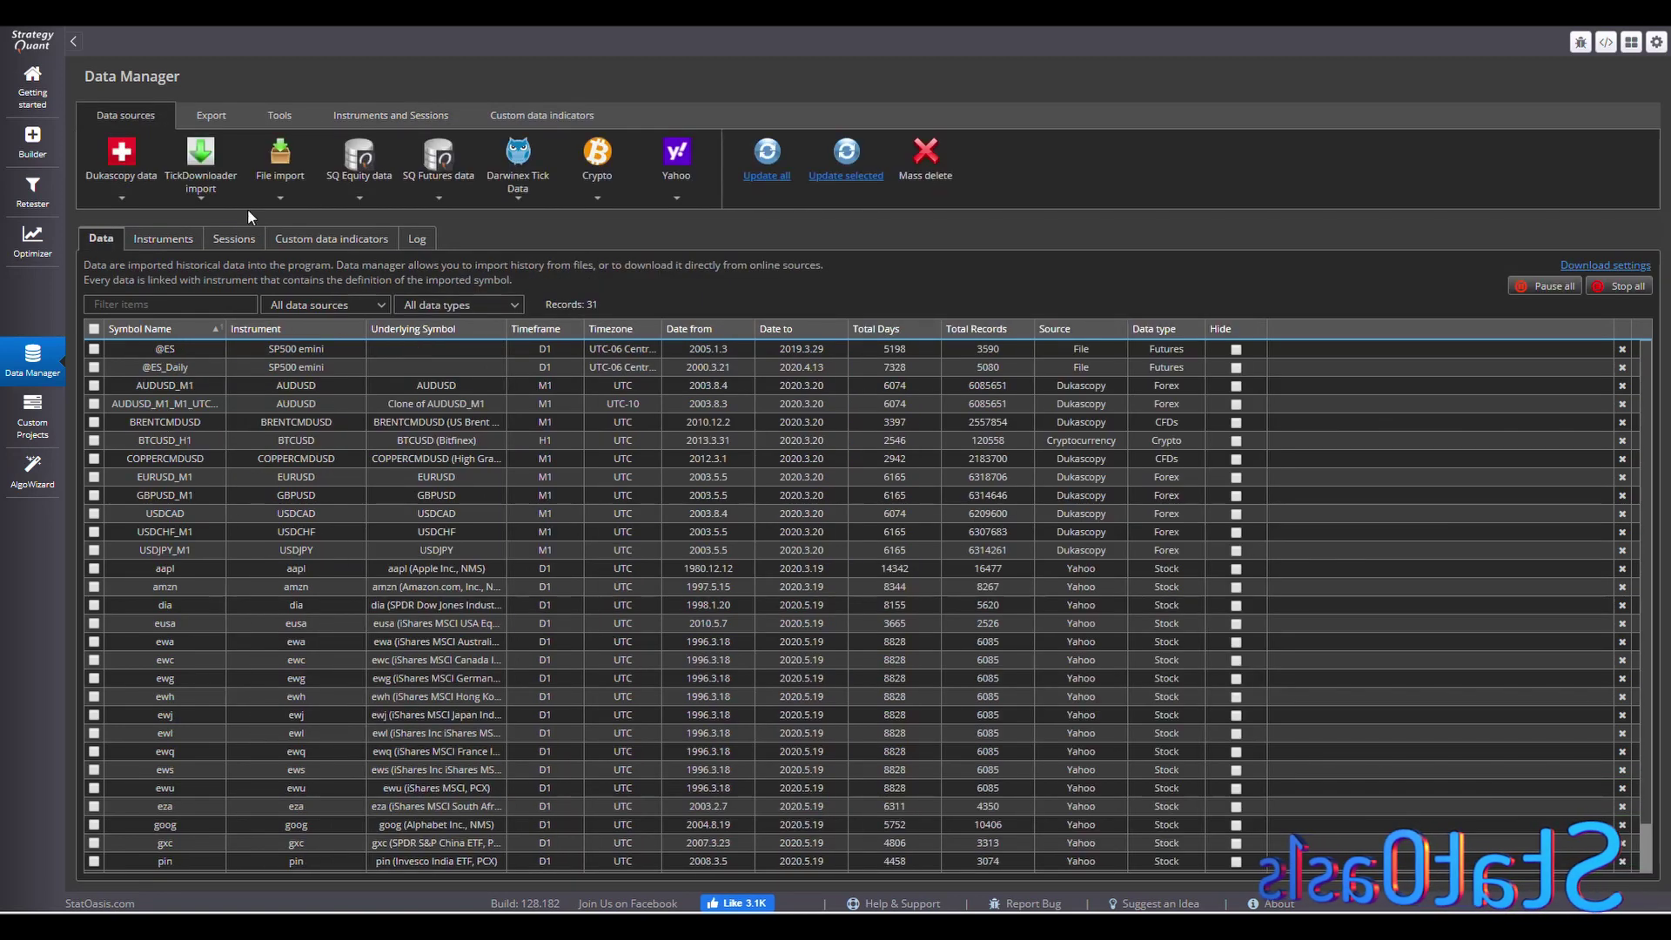
{"action": "left_click", "coordinate": [280, 187]}
{"action": "left_click", "coordinate": [300, 218]}
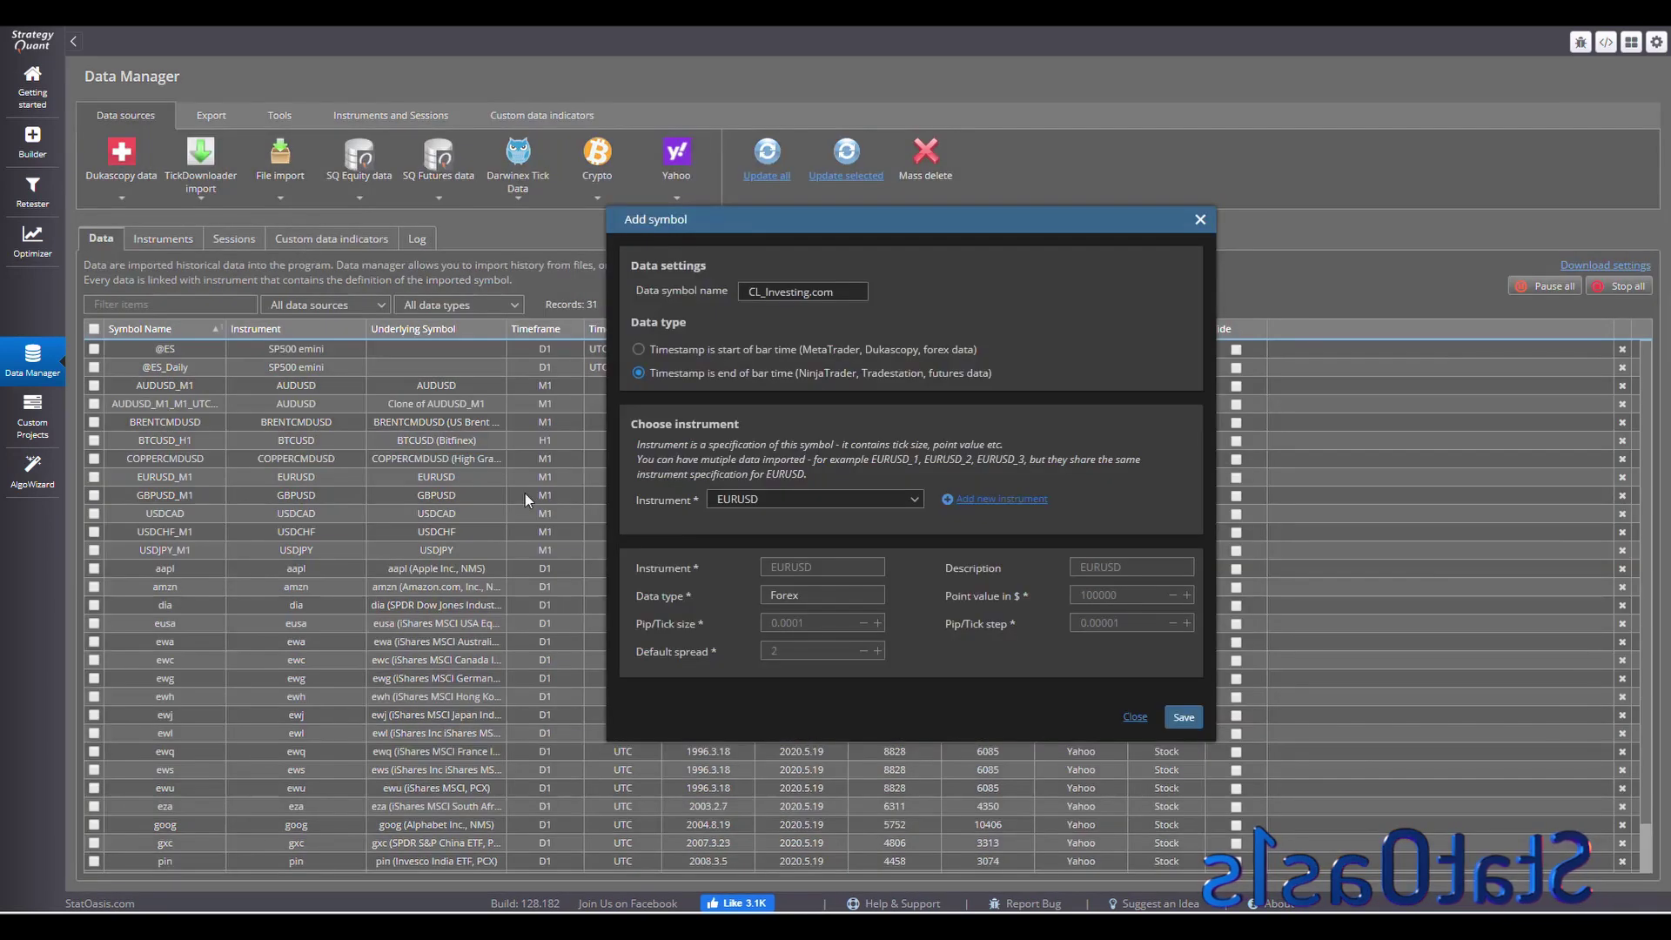
{"action": "left_click_drag", "start_coordinate": [850, 293], "coordinate": [727, 296]}
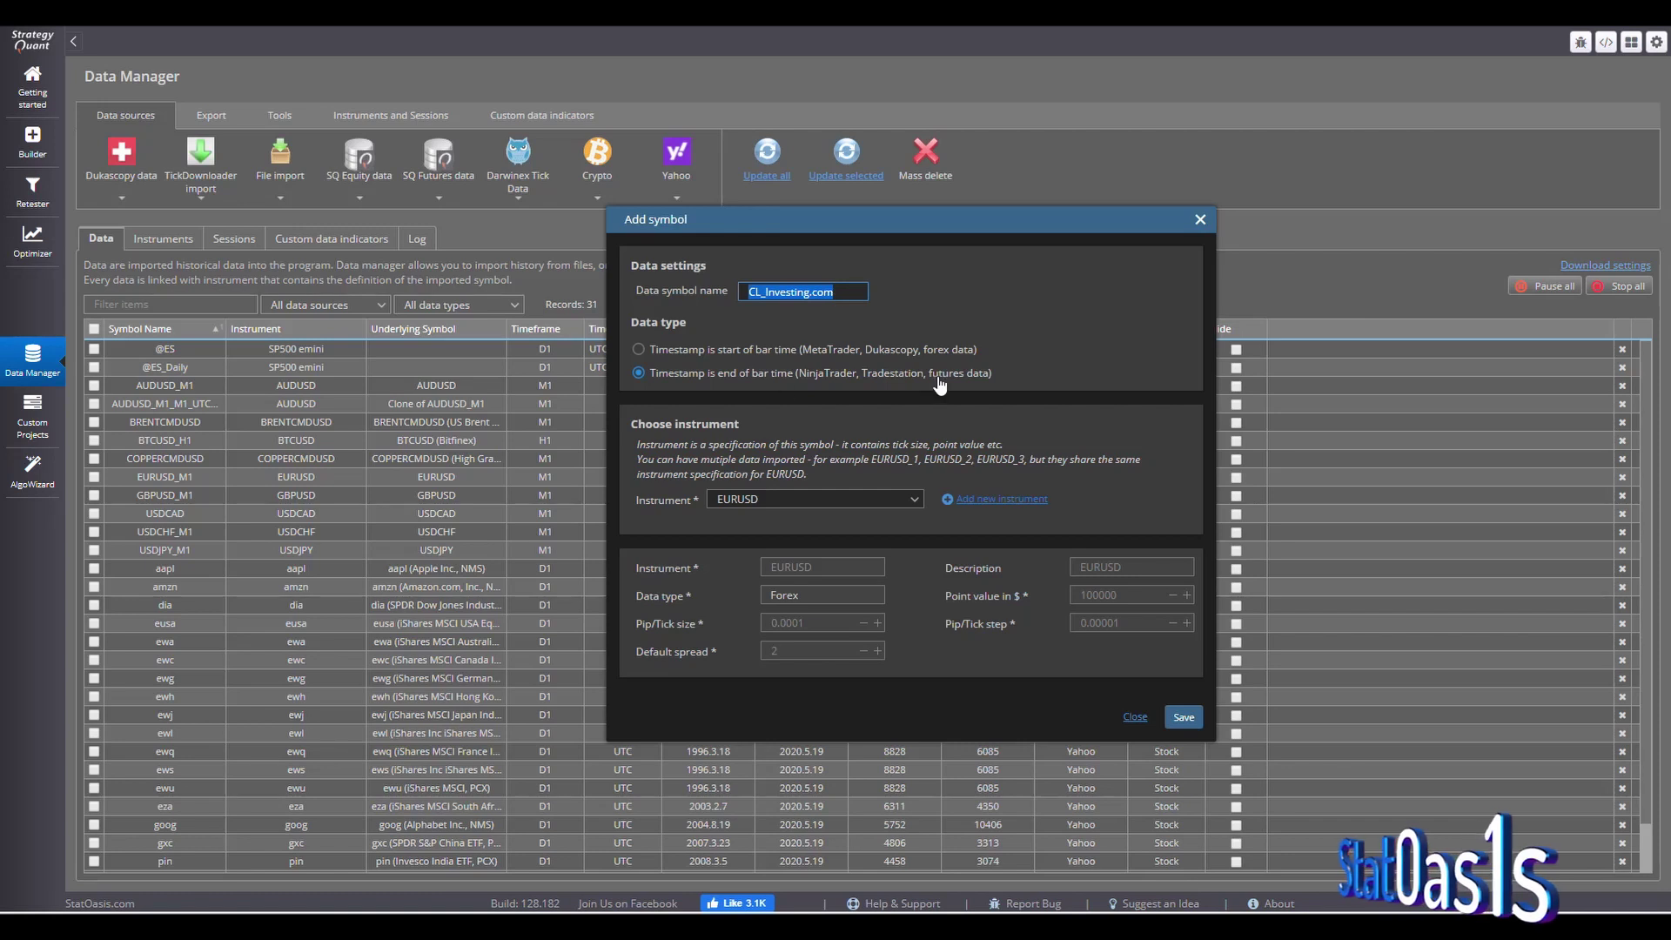
{"action": "left_click", "coordinate": [912, 505]}
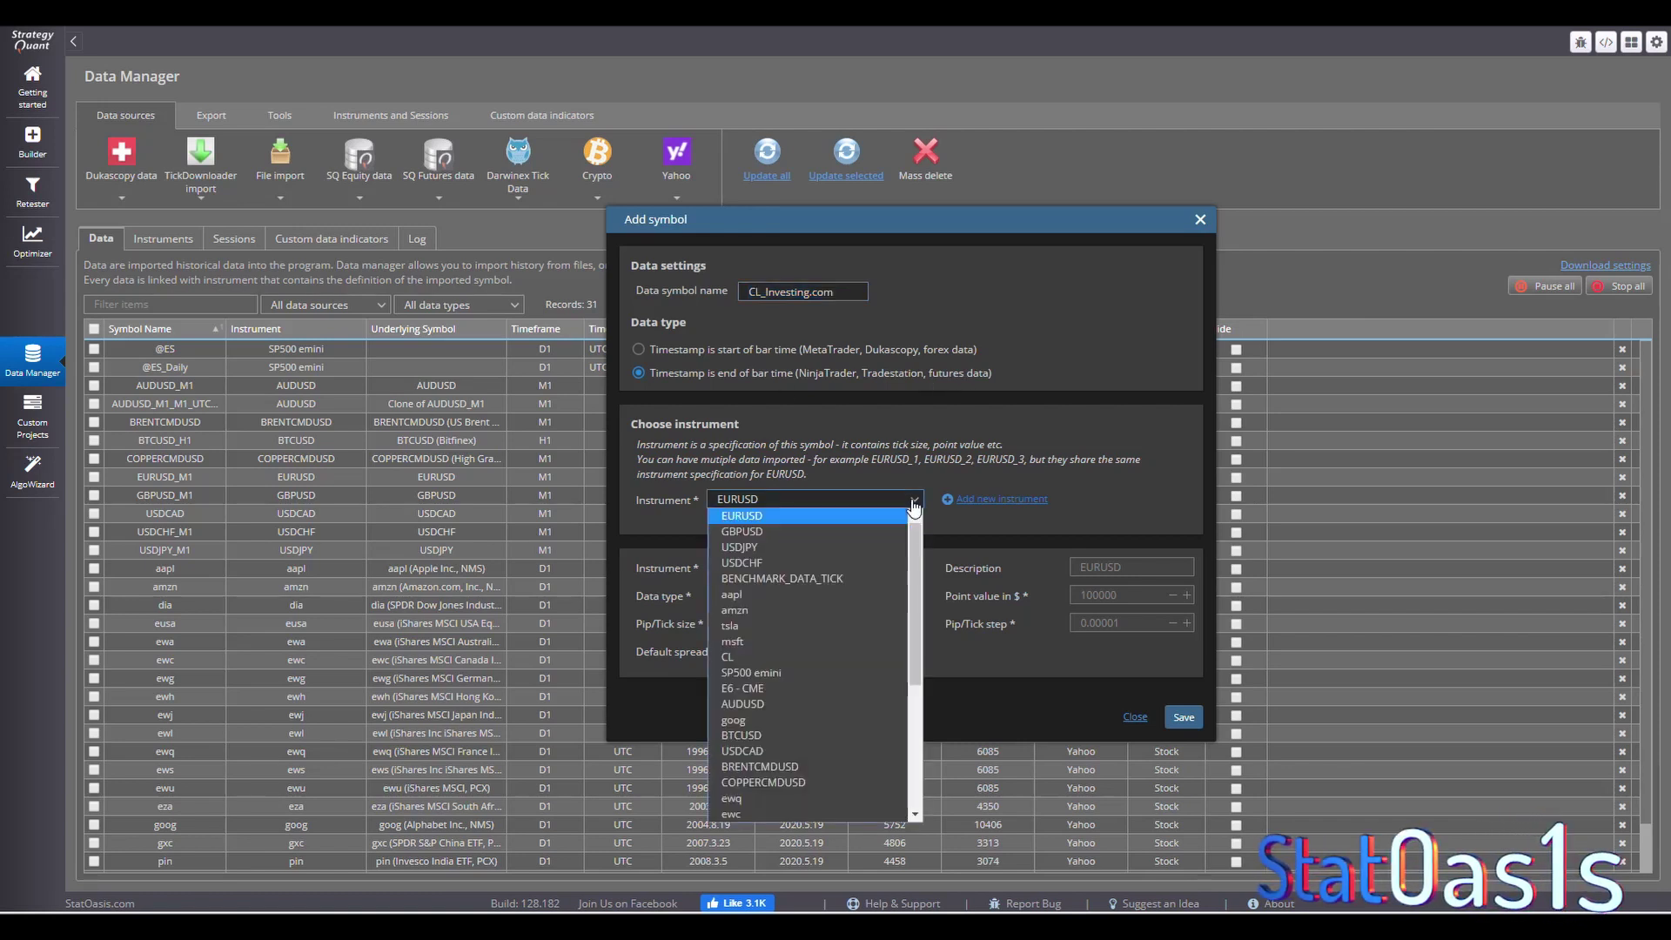
{"action": "left_click_drag", "start_coordinate": [914, 552], "coordinate": [914, 703]}
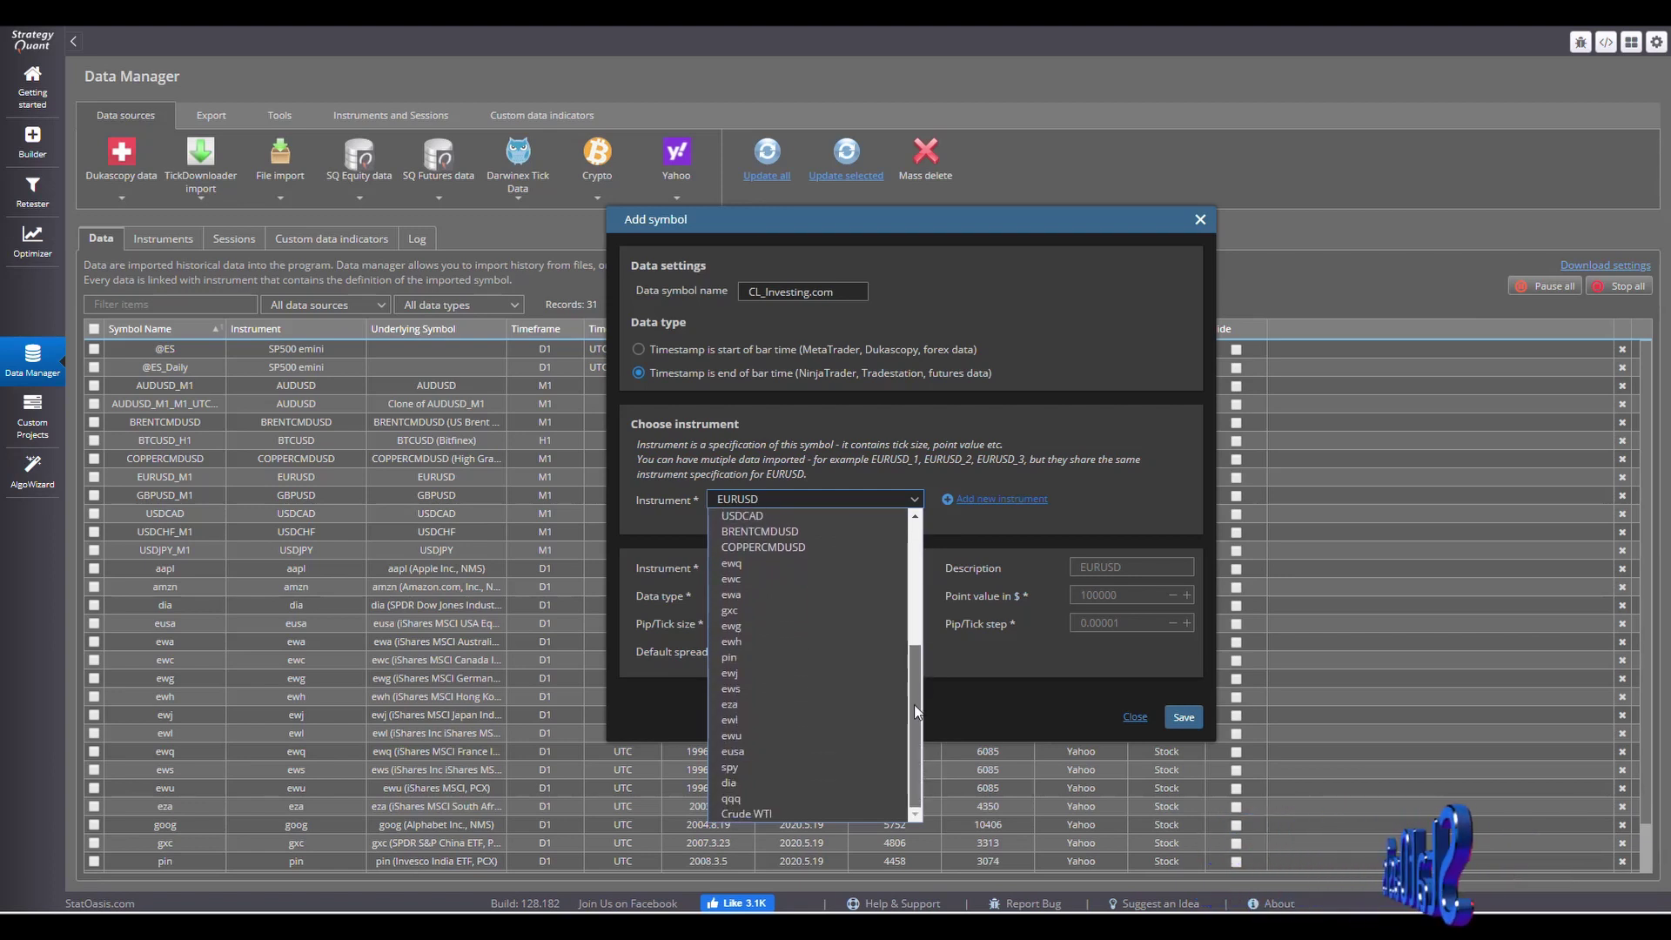
{"action": "left_click", "coordinate": [766, 812]}
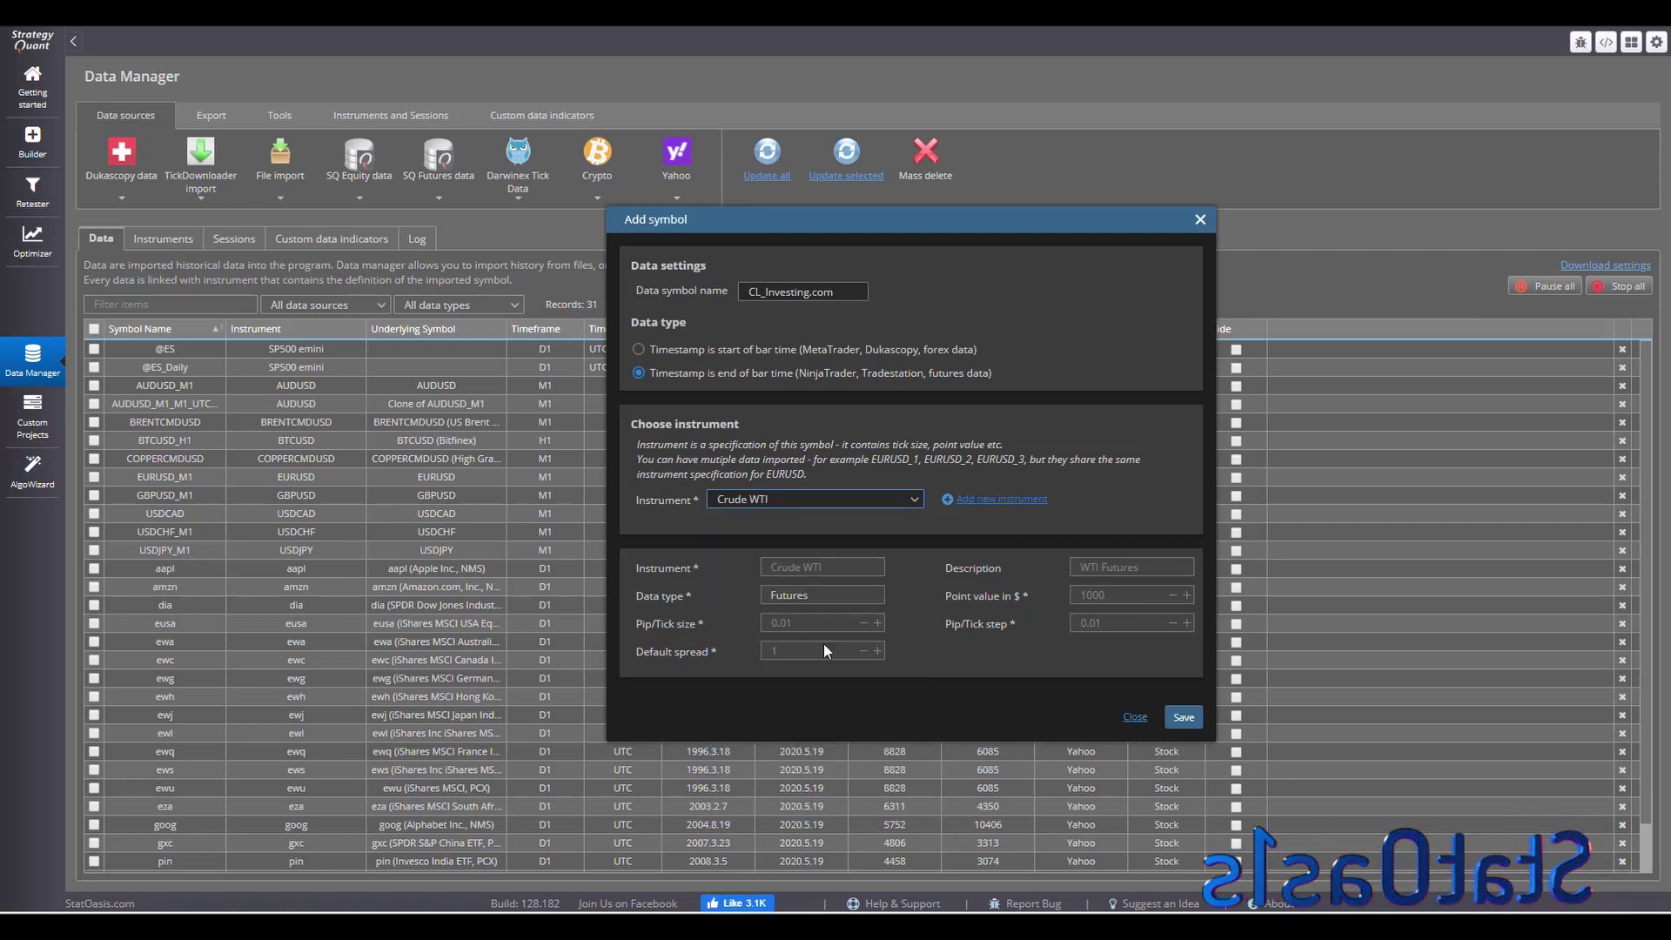
{"action": "left_click", "coordinate": [1183, 717]}
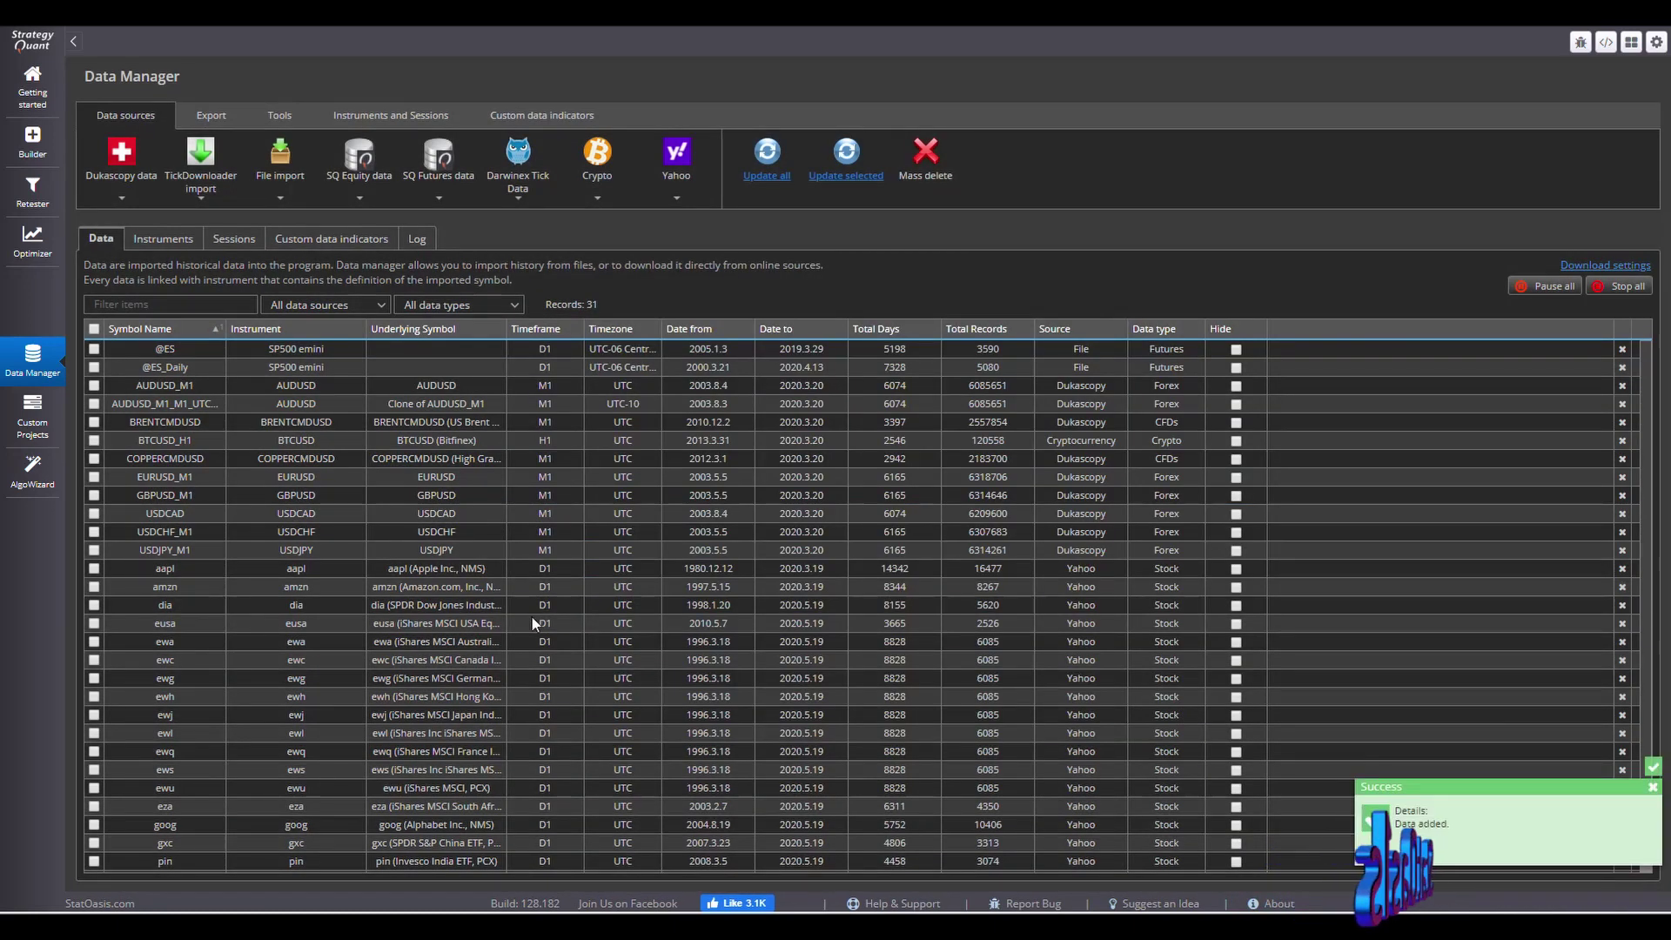
Step: Open the data import for the CL_Investing.com symbol with the file Crude Oil WTI Futures Historical Data (3).csv
{"action": "left_click", "coordinate": [170, 461]}
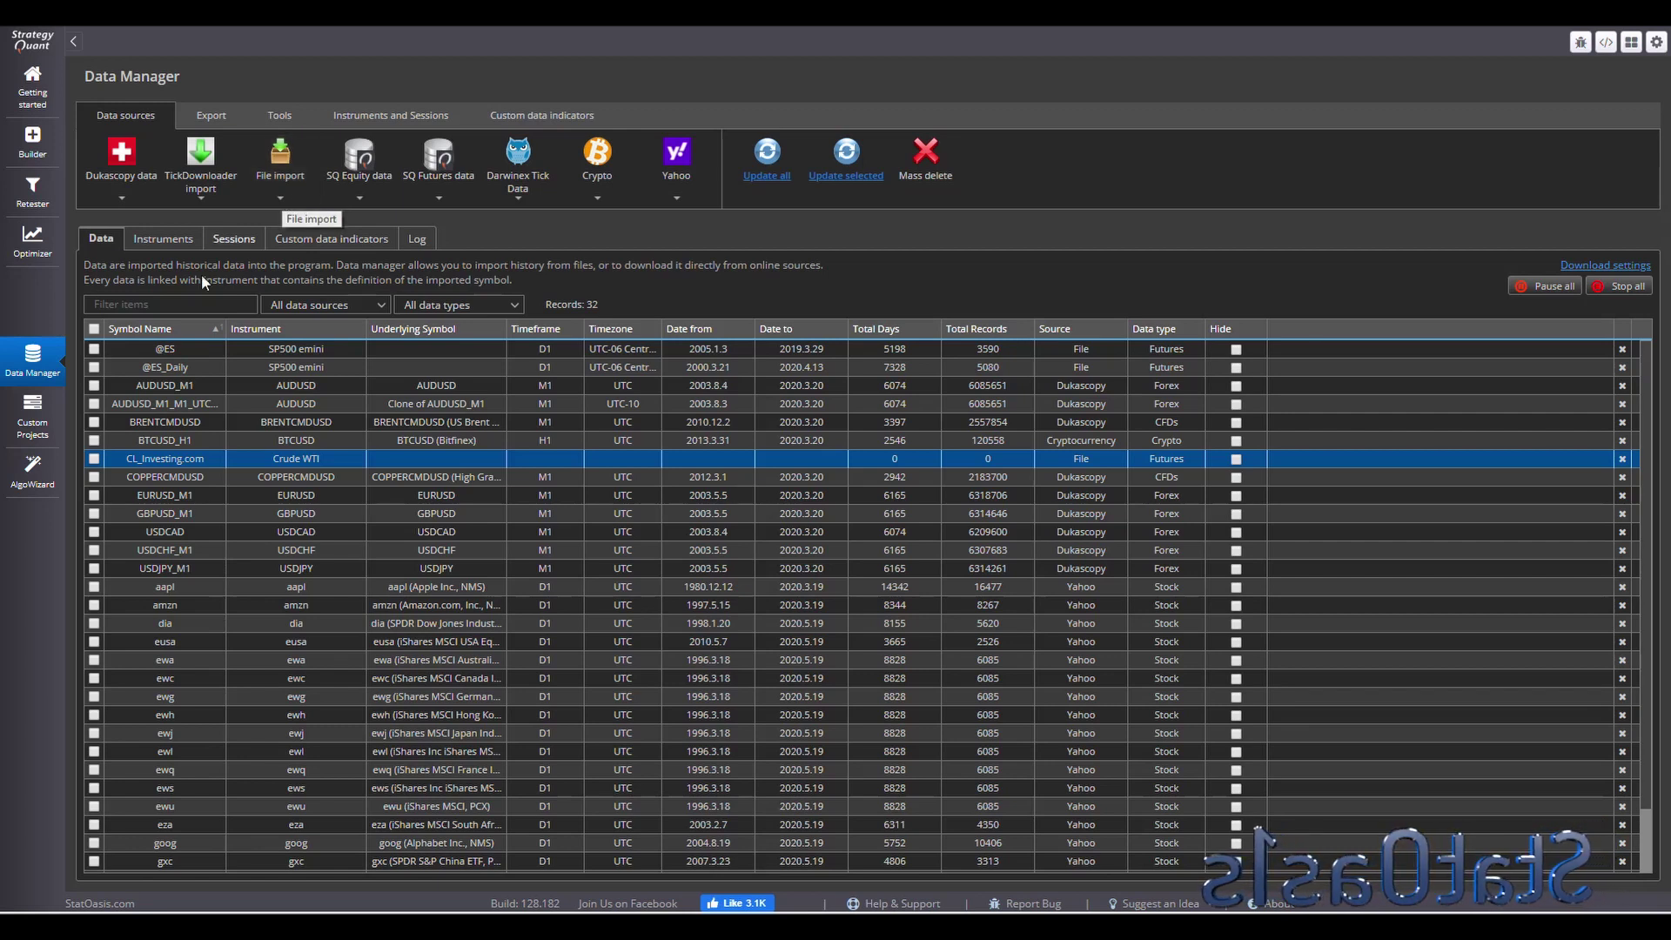
{"action": "left_click", "coordinate": [95, 460]}
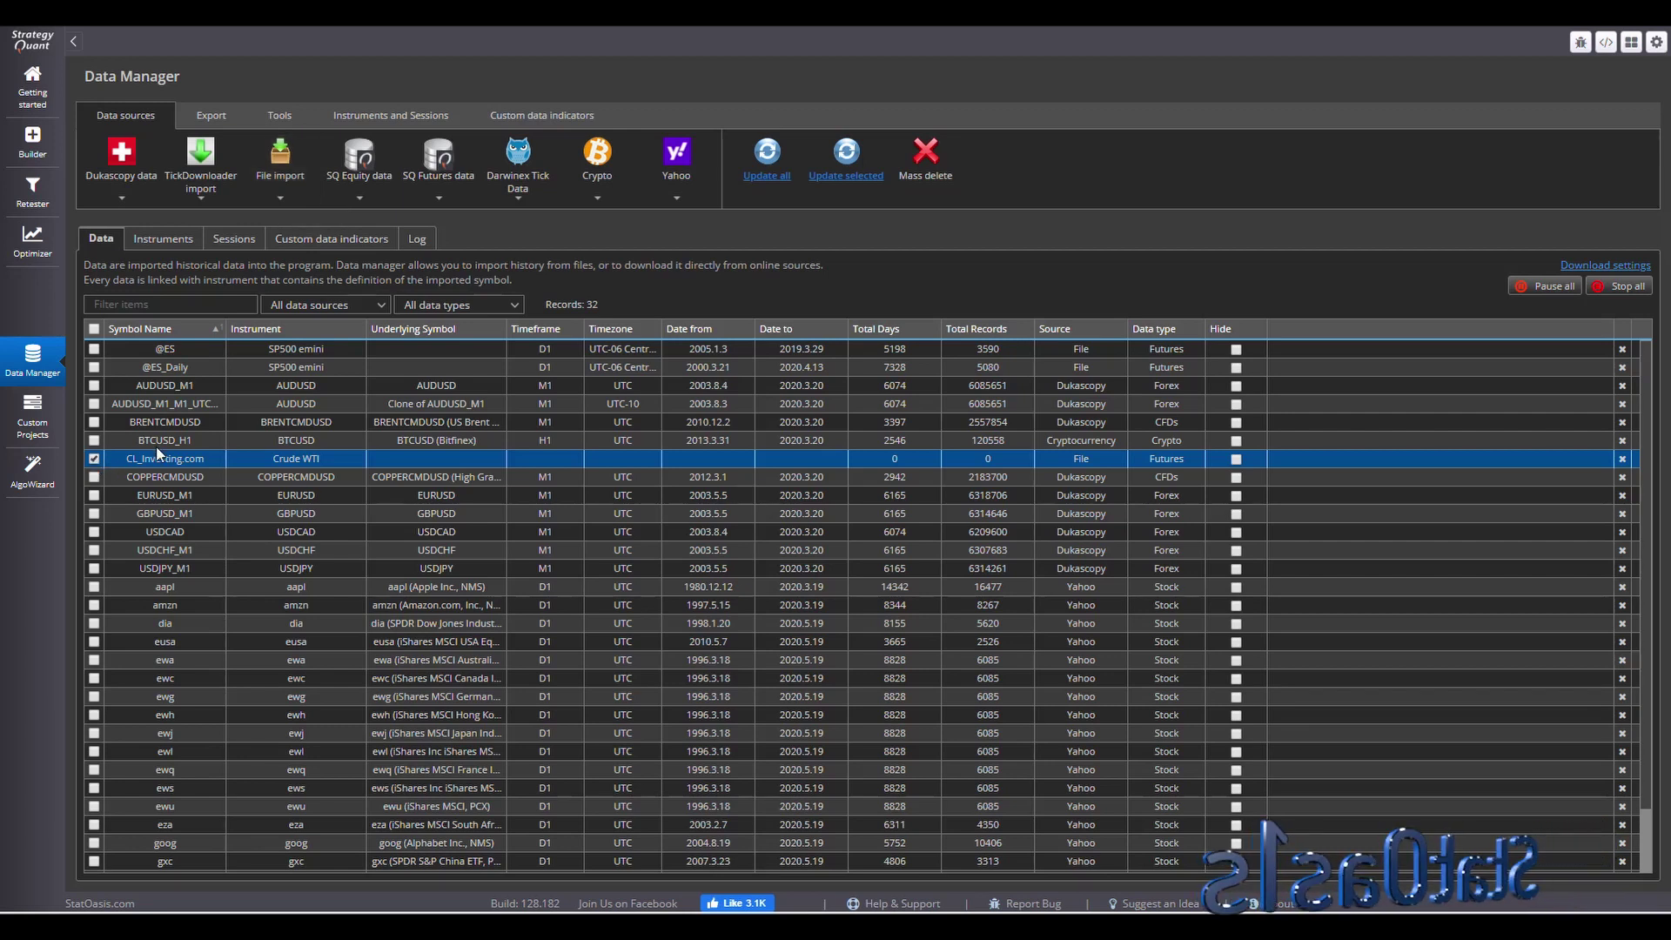
{"action": "left_click", "coordinate": [276, 193]}
{"action": "left_click", "coordinate": [297, 241]}
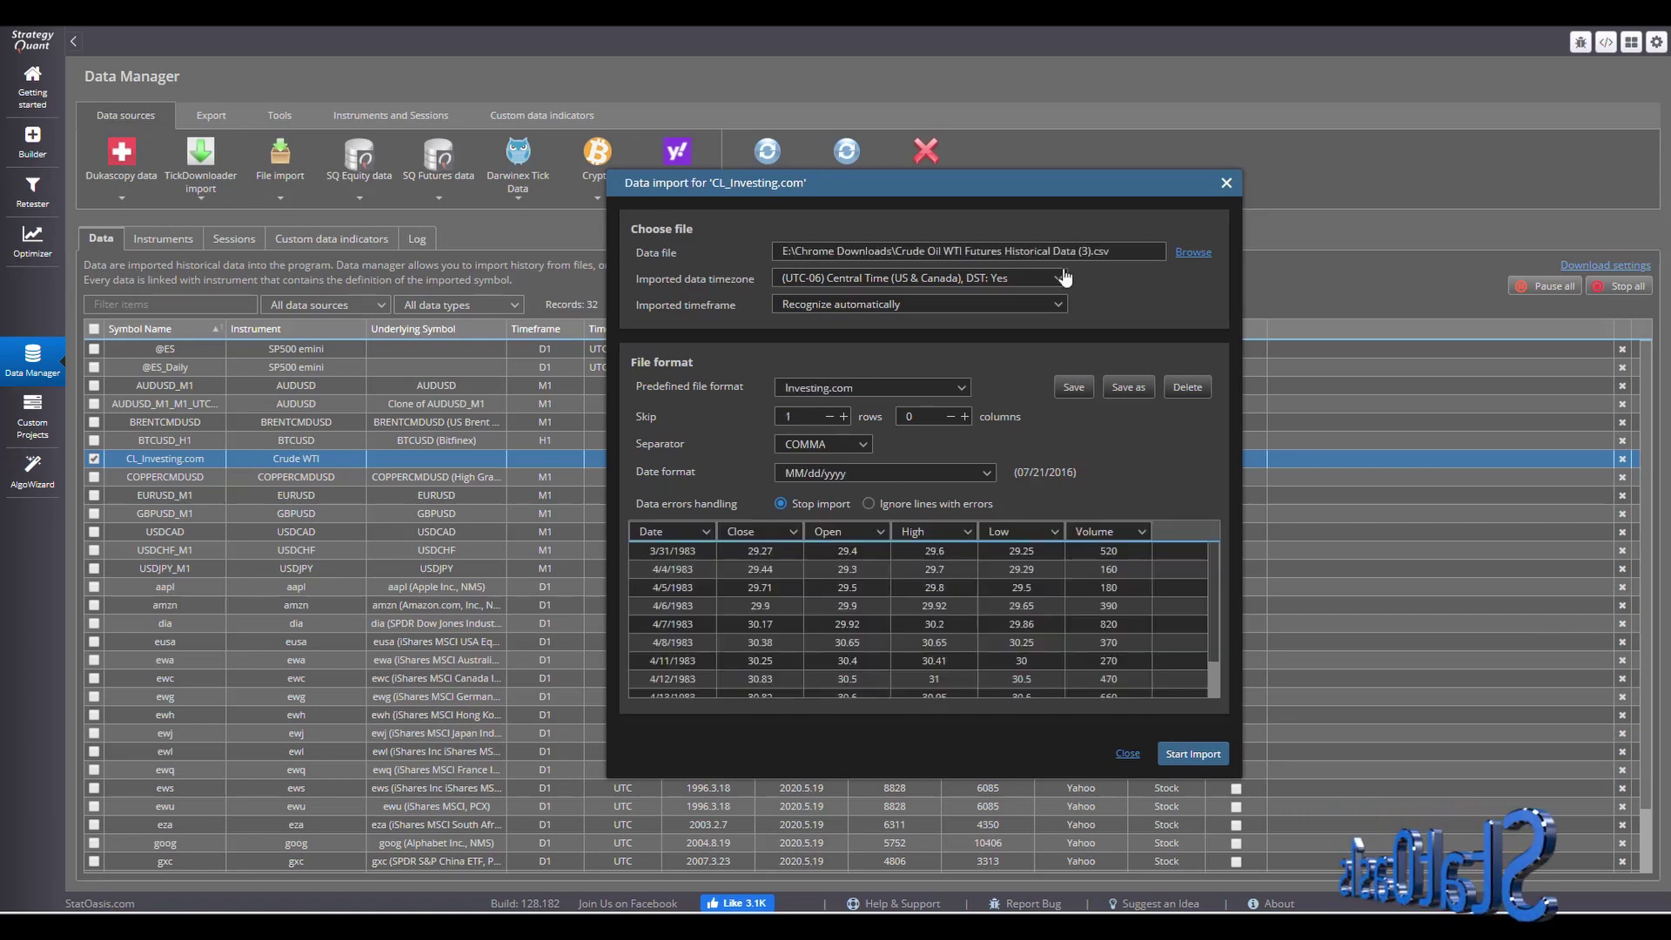
Step: Switch the predefined file format to Custom and back to Investing.com
{"action": "left_click", "coordinate": [891, 389]}
{"action": "left_click", "coordinate": [865, 399]}
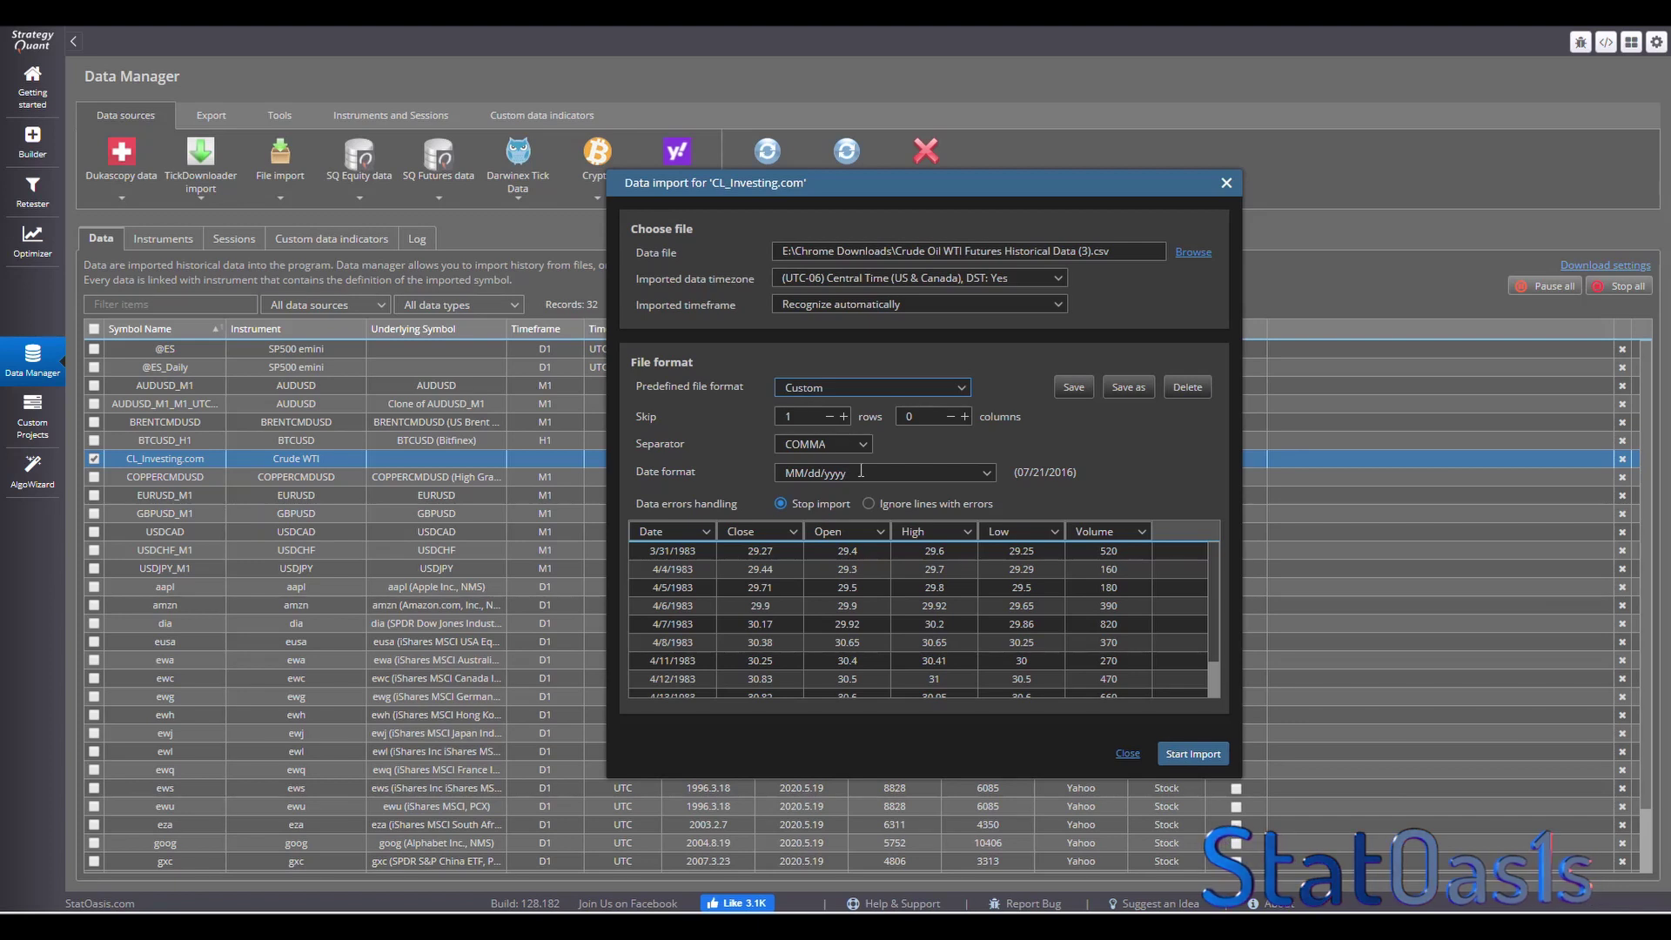
{"action": "left_click", "coordinate": [856, 388]}
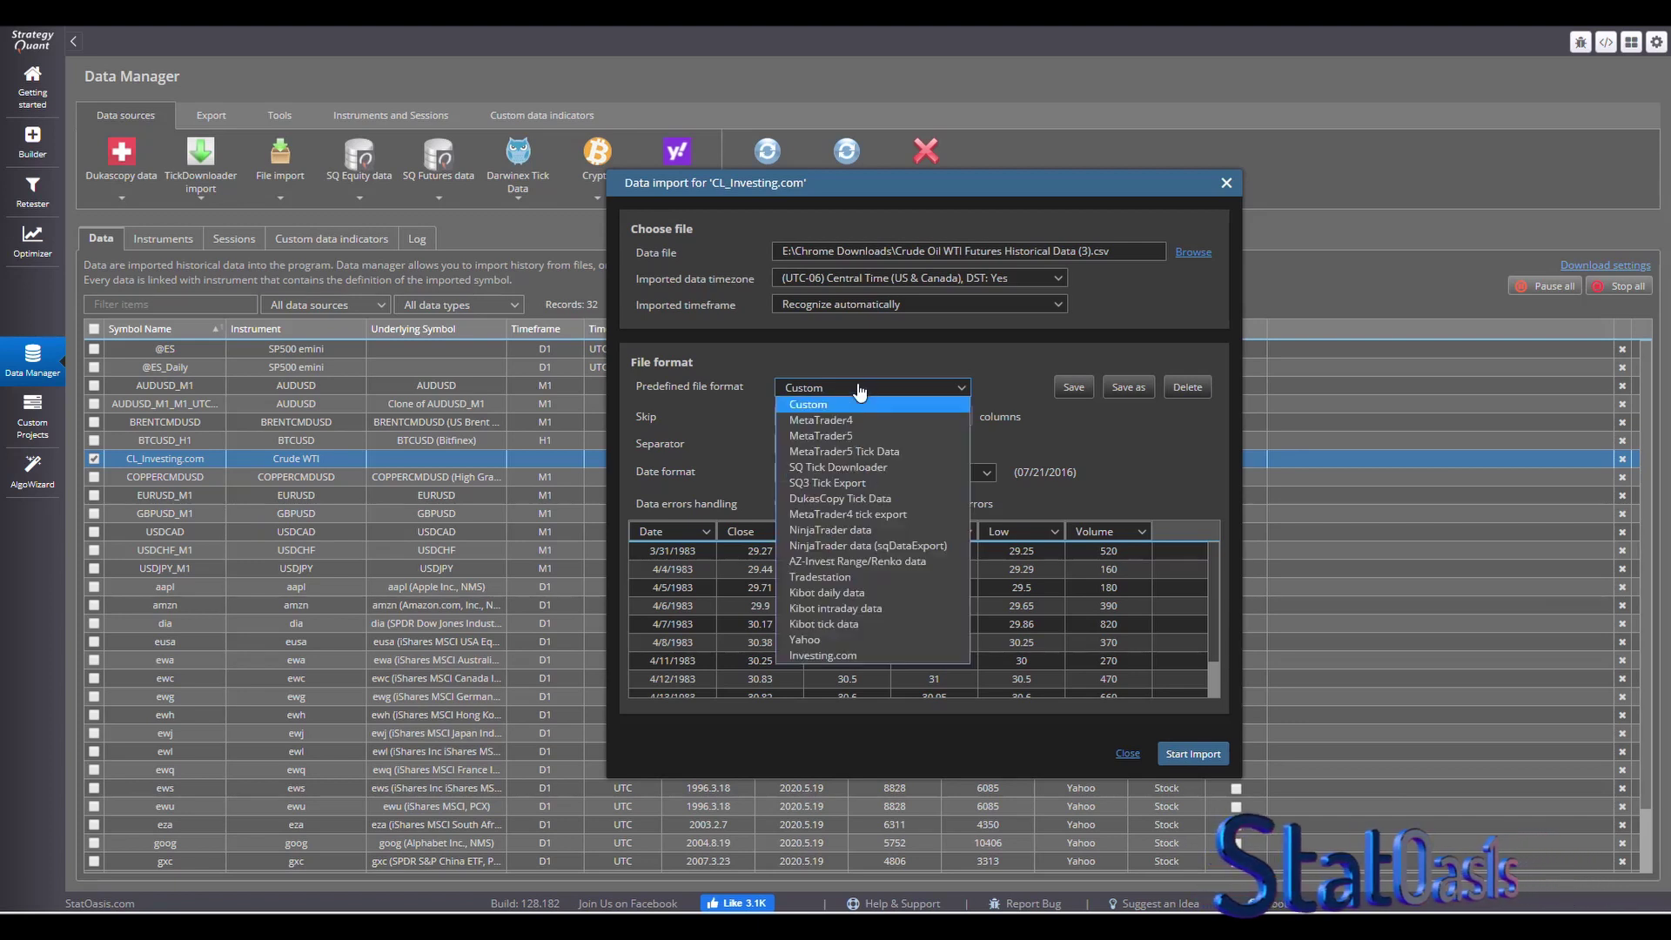
{"action": "left_click", "coordinate": [837, 653]}
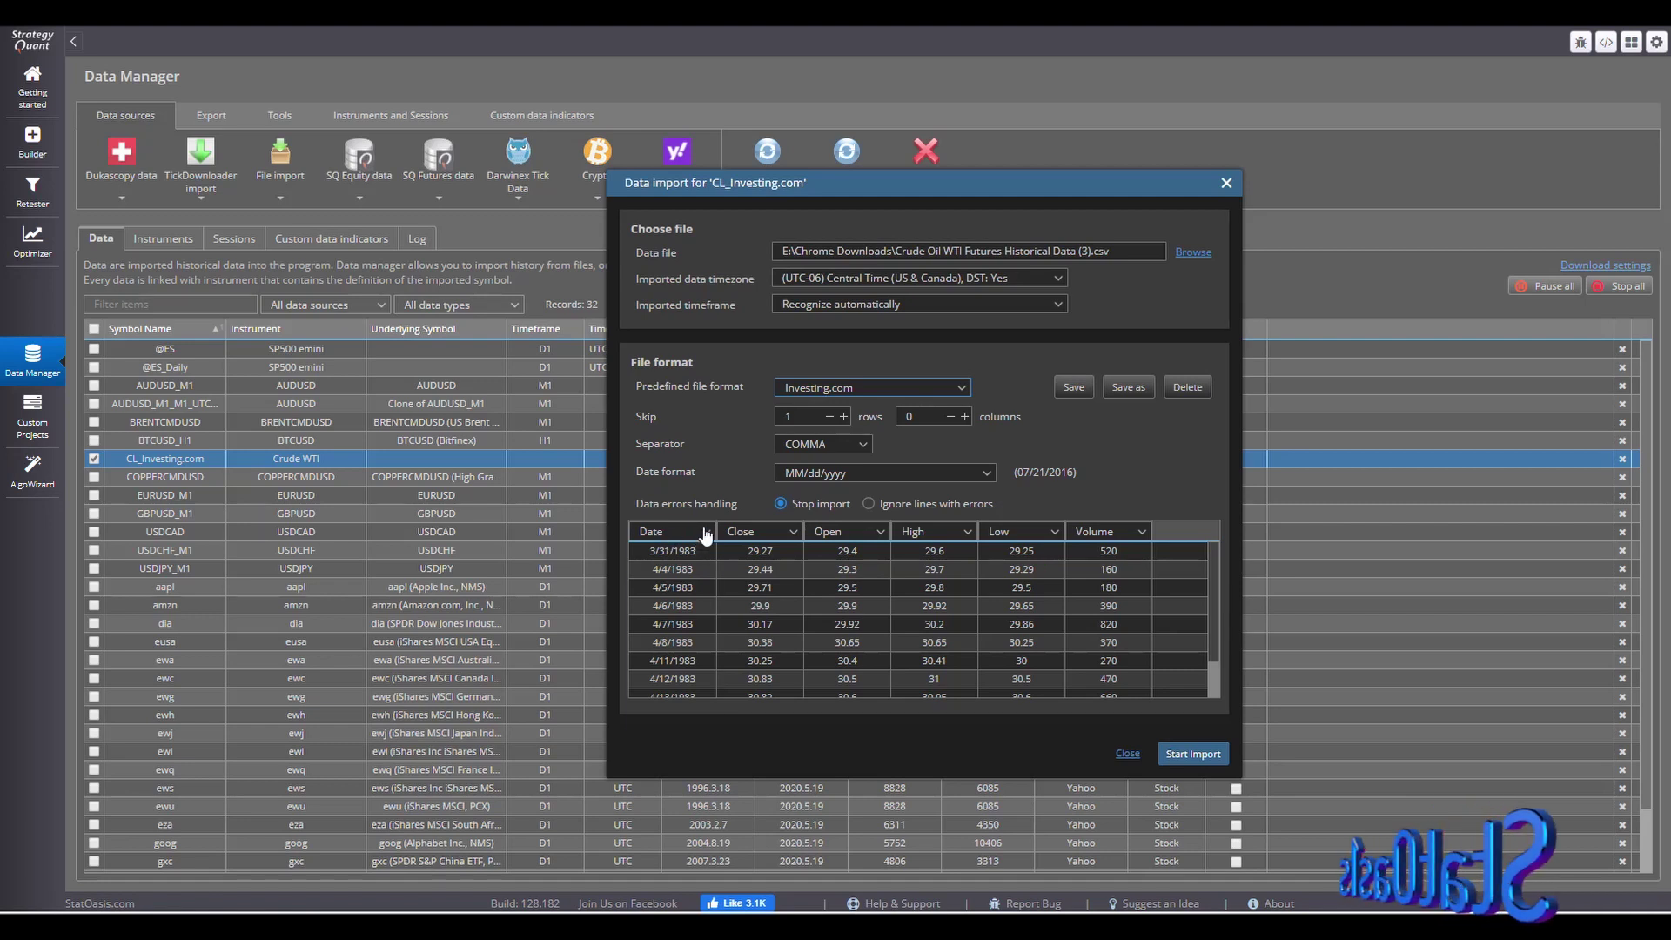
Step: Assign Date to the first data column and Close to the second, and save the Investing.com file format
{"action": "left_click", "coordinate": [704, 532]}
{"action": "left_click", "coordinate": [666, 562]}
{"action": "left_click", "coordinate": [771, 533]}
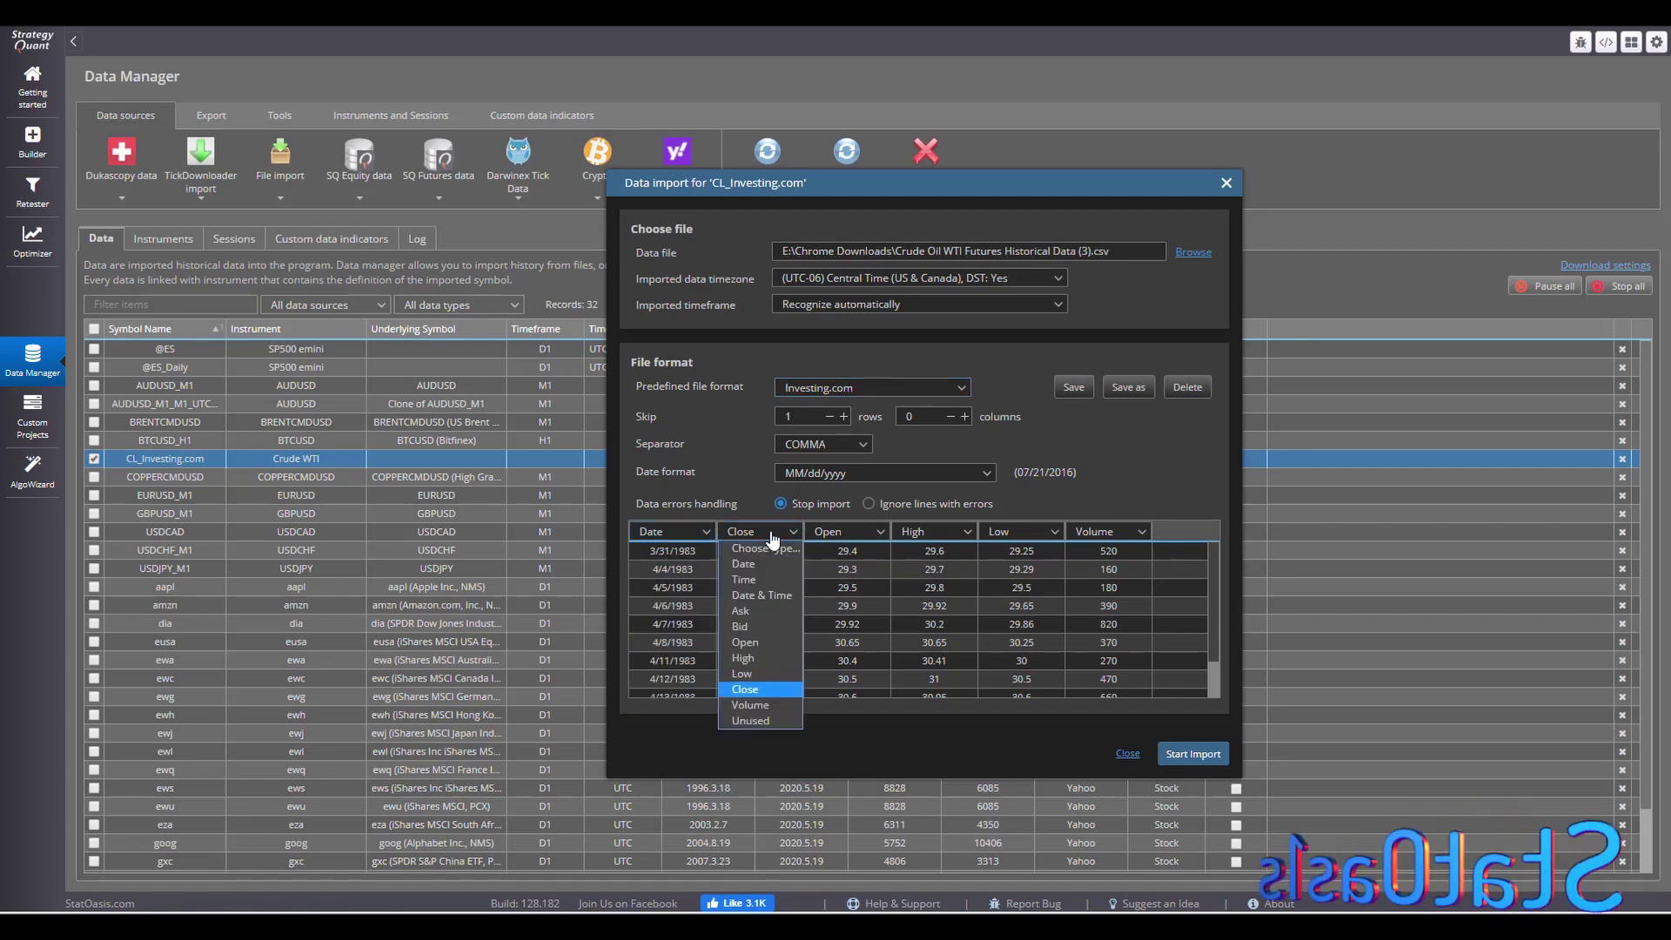
{"action": "left_click", "coordinate": [754, 689]}
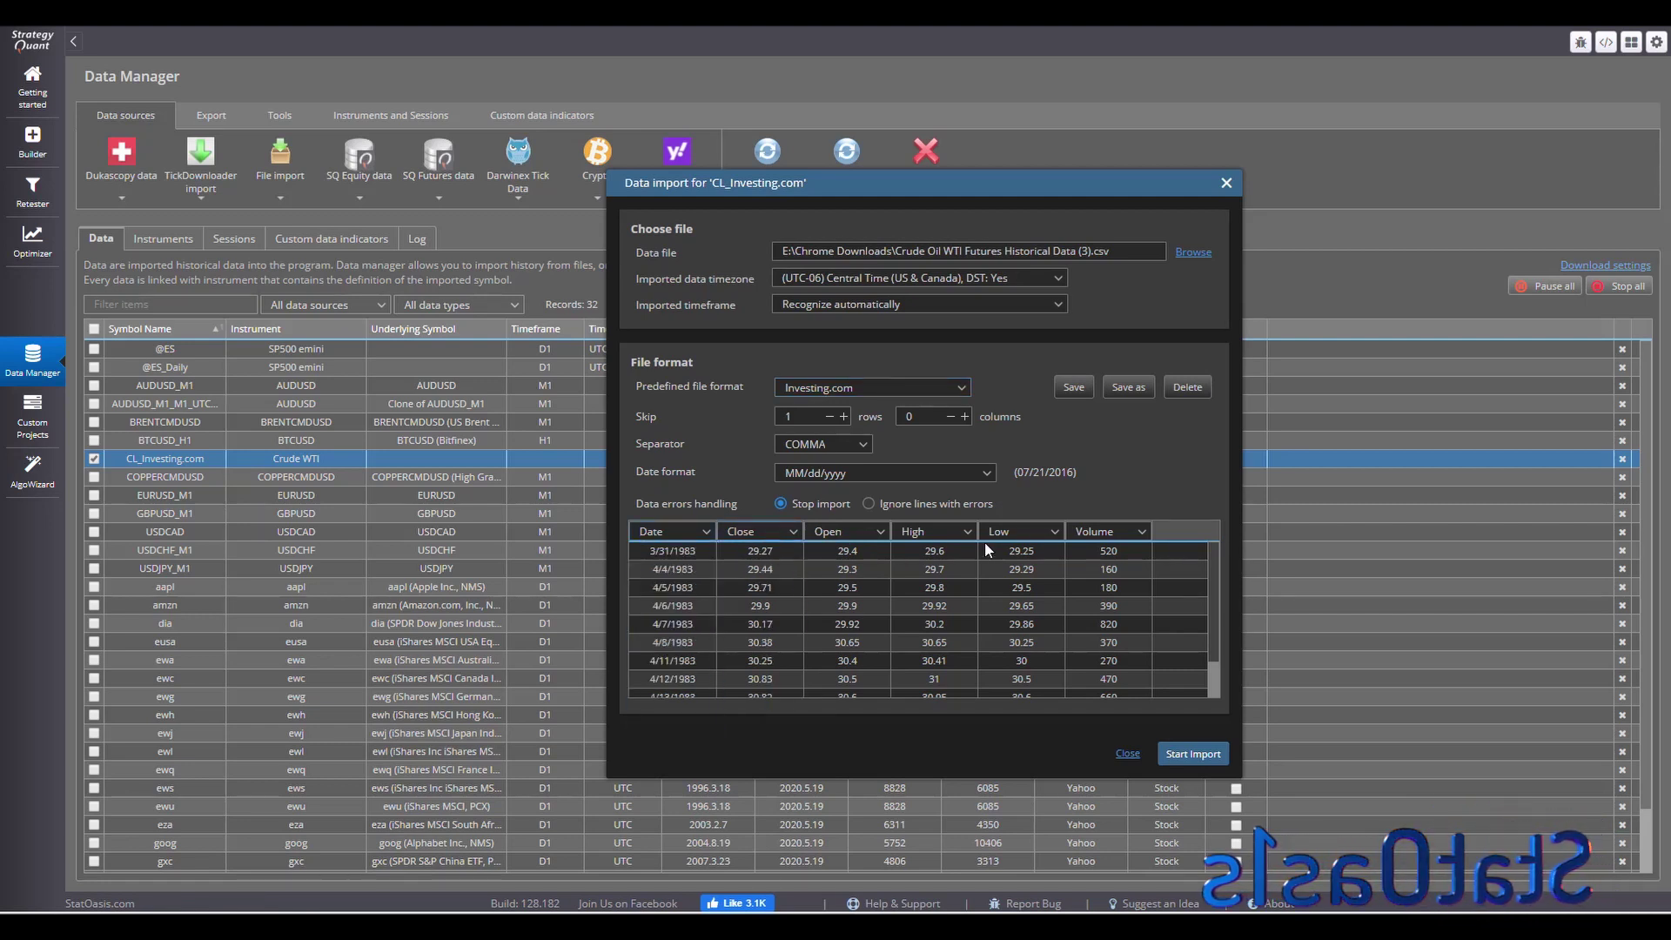
{"action": "left_click", "coordinate": [1075, 389]}
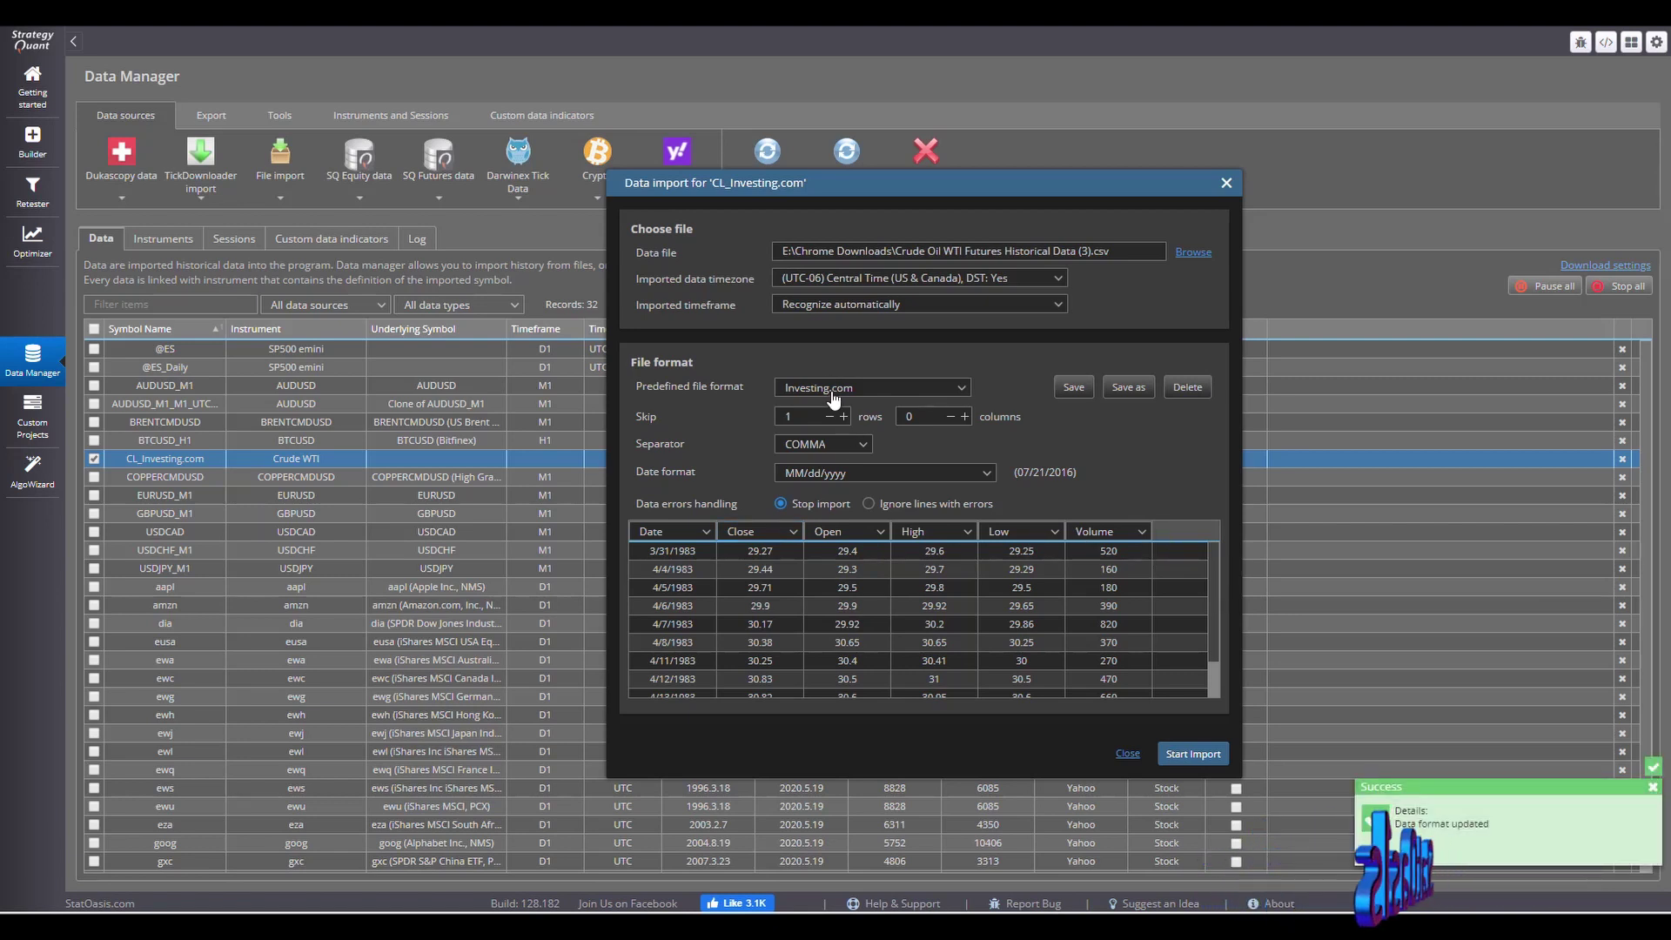
Step: Import the open (3).csv file into CL_Investing.com, and import Crude Oil WTI Futures Historical Data (4).csv into the same symbol using the Investing.com format
{"action": "left_click", "coordinate": [1190, 754]}
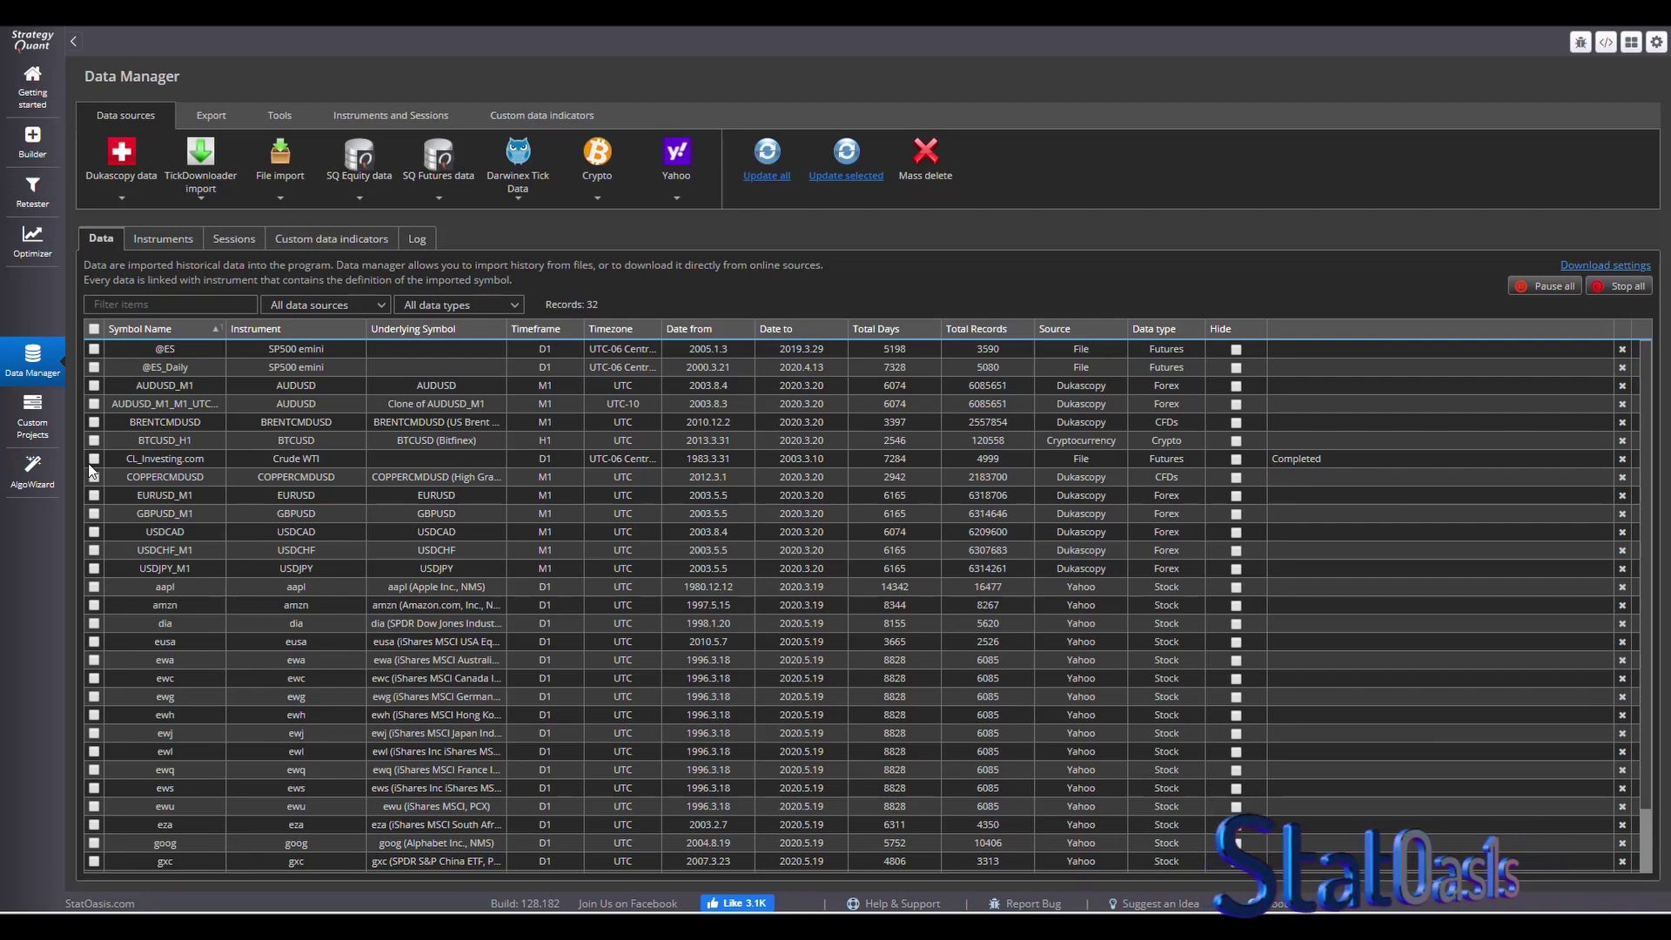
{"action": "left_click", "coordinate": [896, 459]}
{"action": "left_click", "coordinate": [280, 198]}
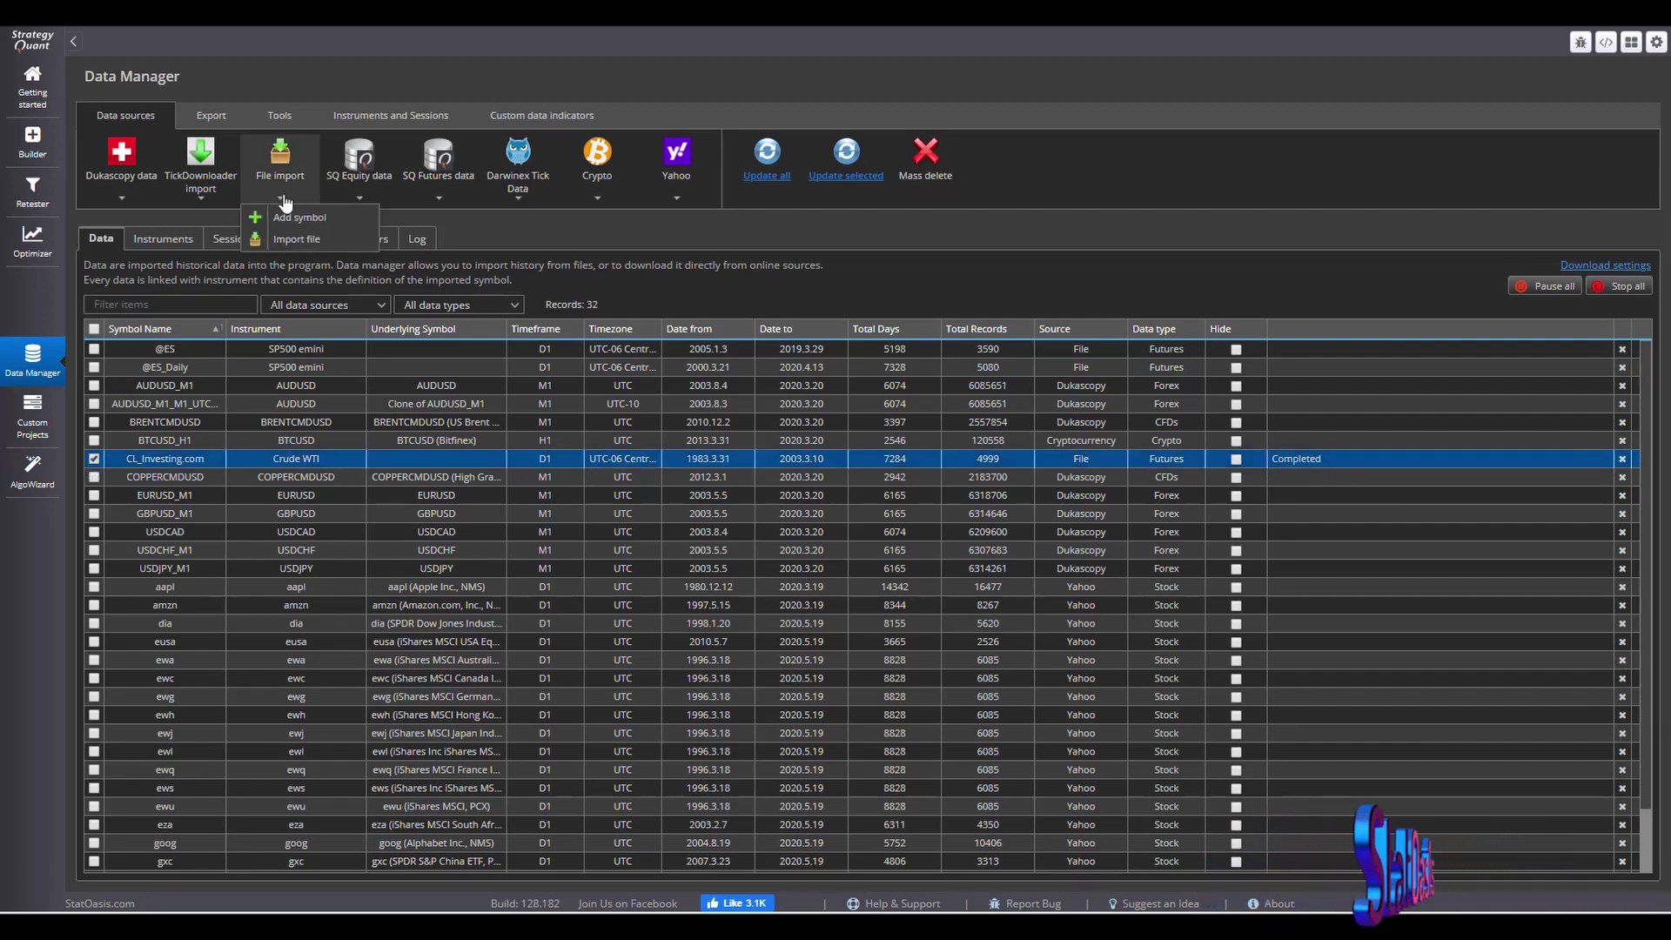
{"action": "left_click", "coordinate": [287, 213]}
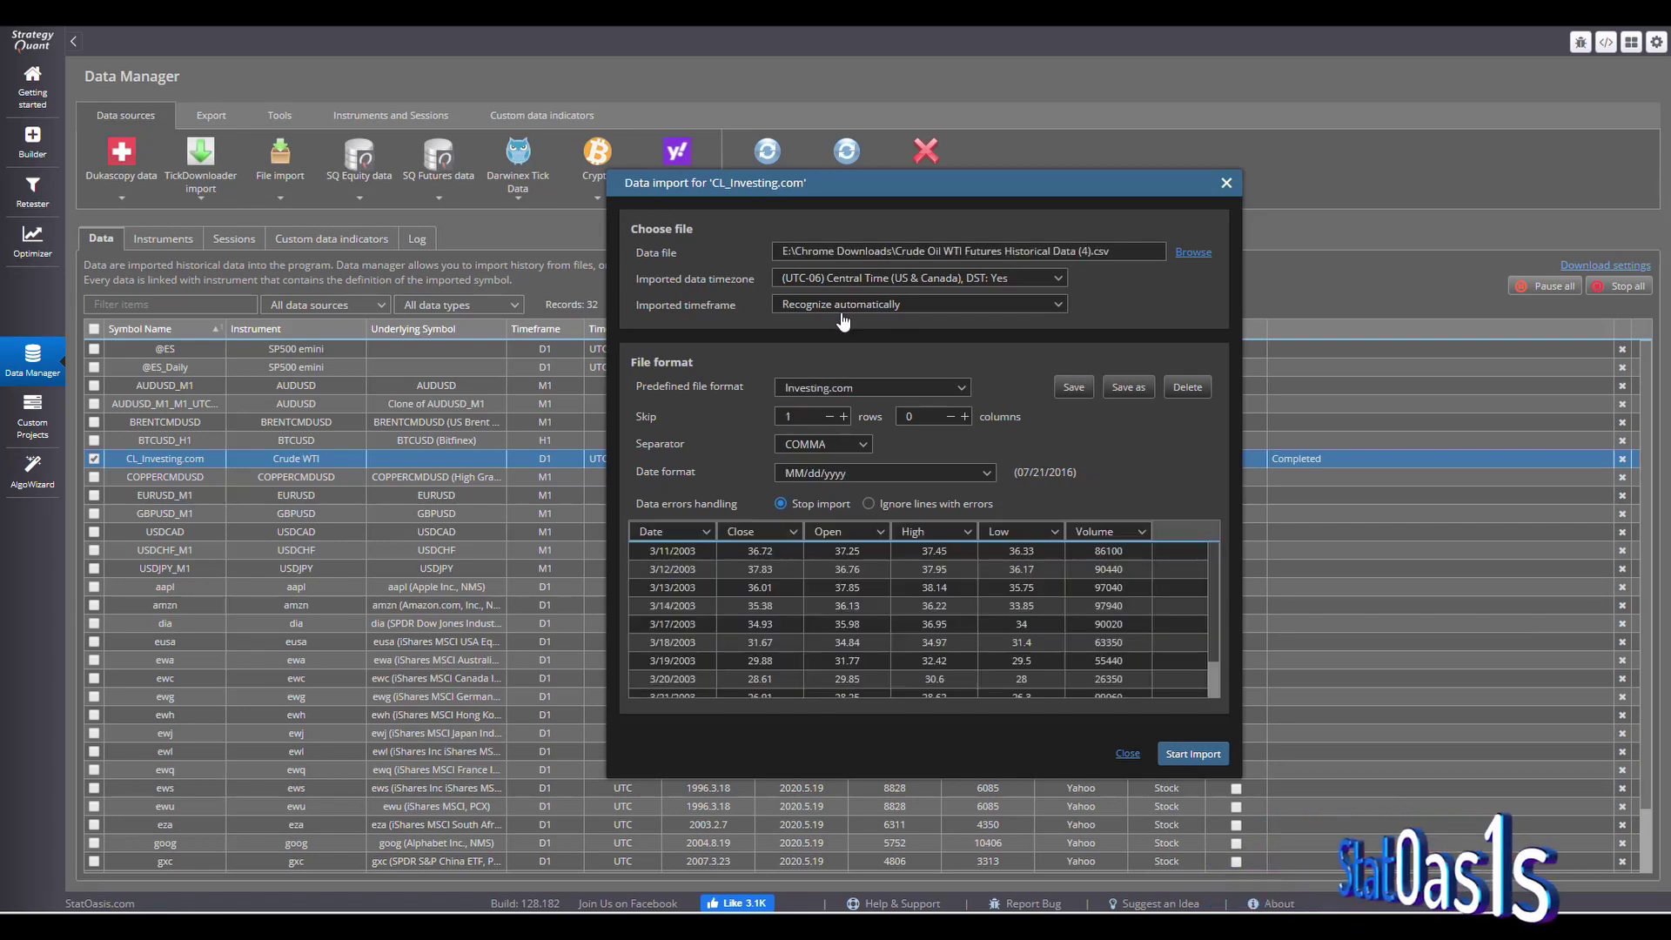
{"action": "left_click", "coordinate": [849, 394]}
{"action": "left_click", "coordinate": [823, 654]}
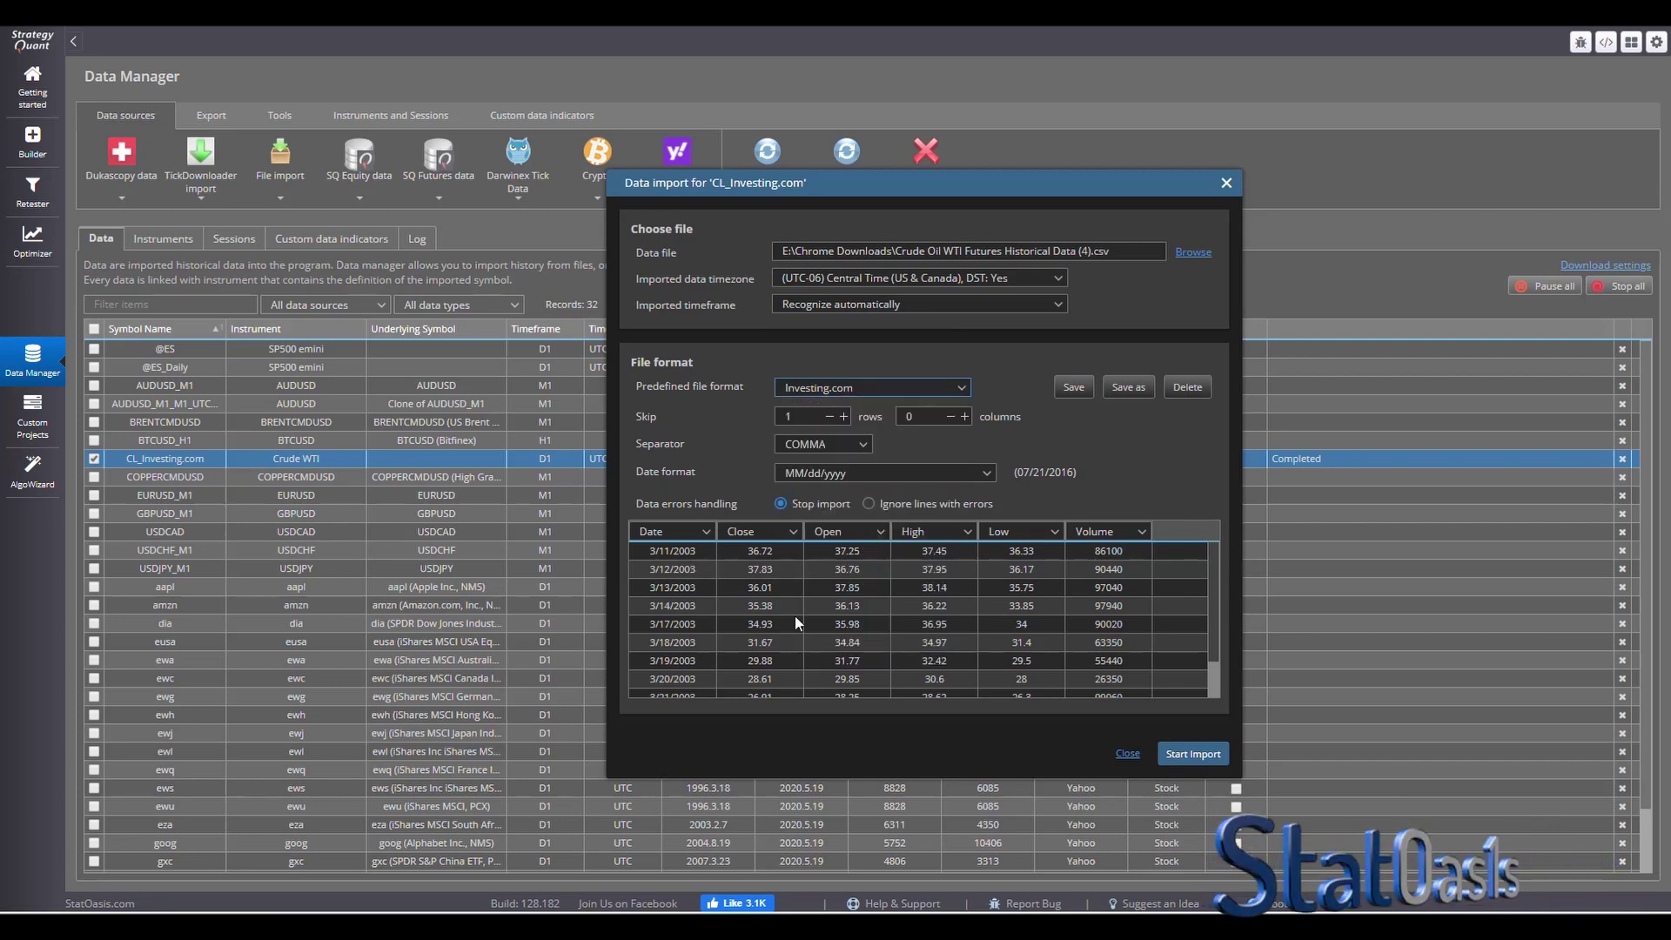
{"action": "left_click", "coordinate": [1192, 754]}
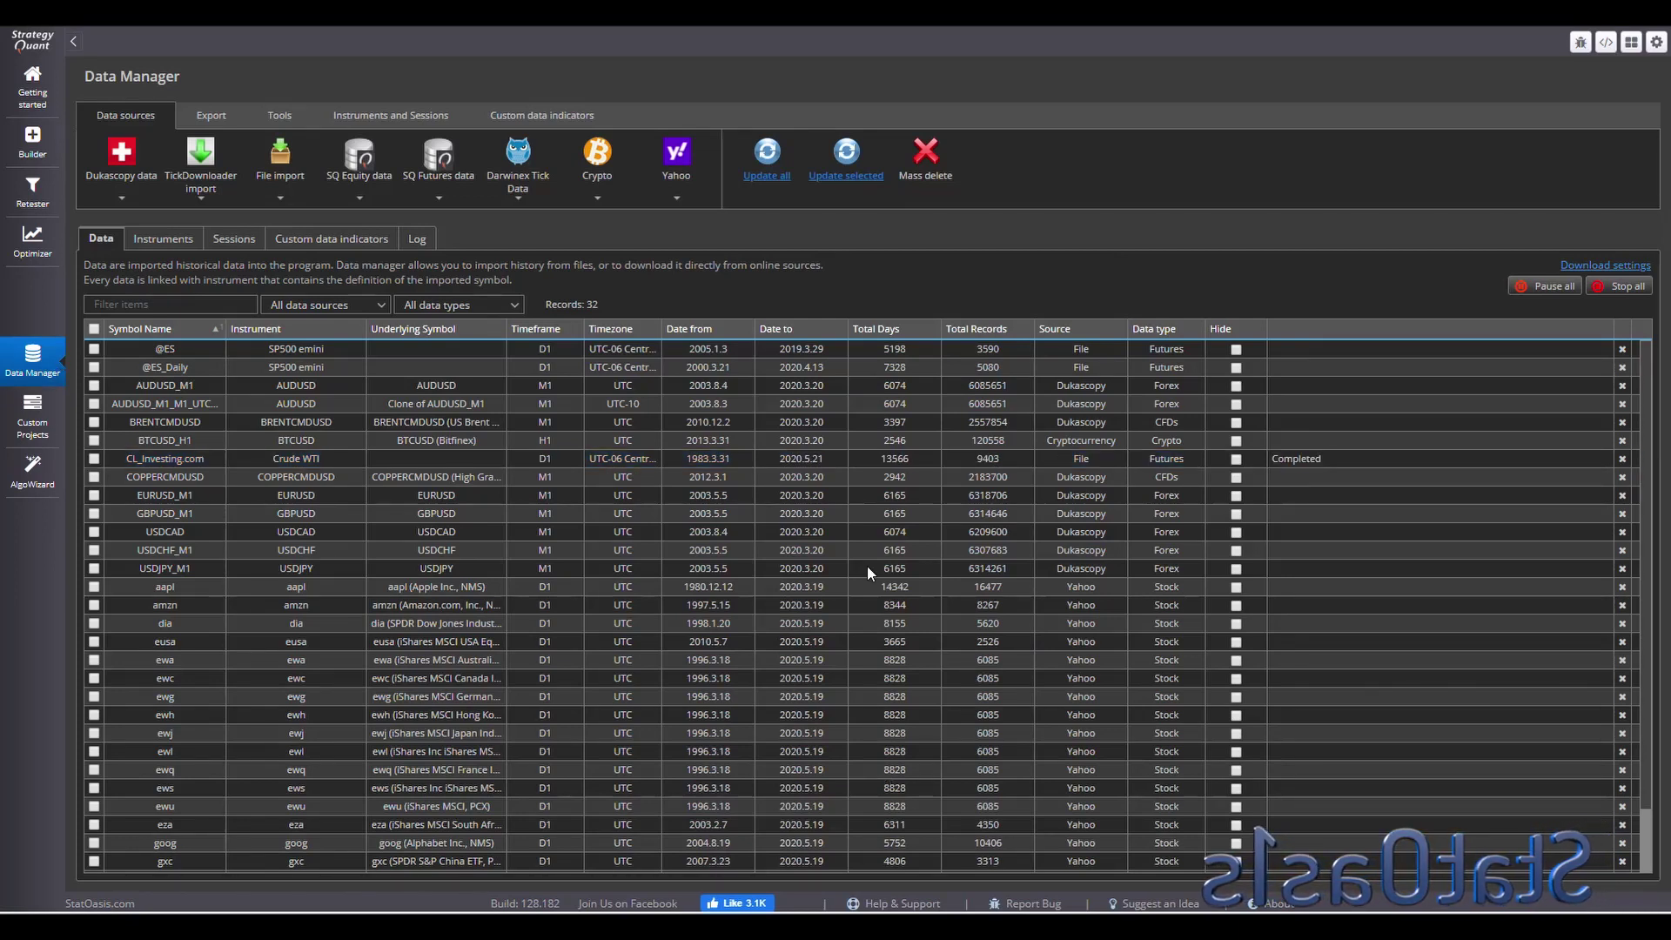
Step: Open CL_Investing.com in View & Analyze and look through its daily price records and chart
{"action": "left_click", "coordinate": [217, 458]}
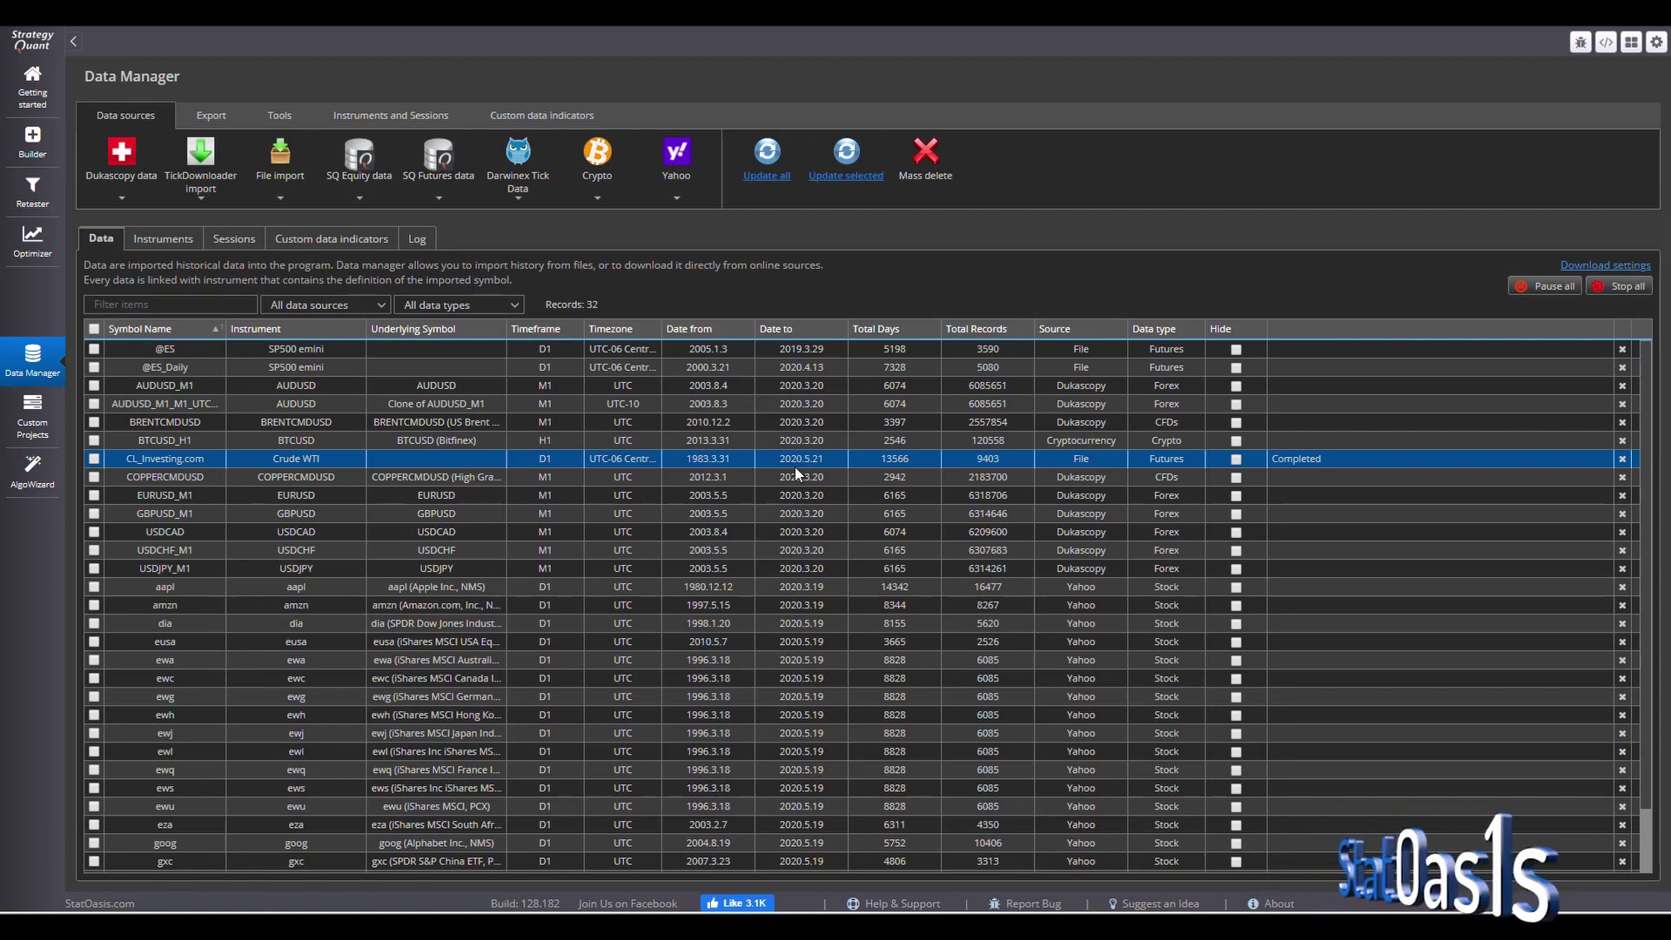
{"action": "left_click", "coordinate": [272, 117]}
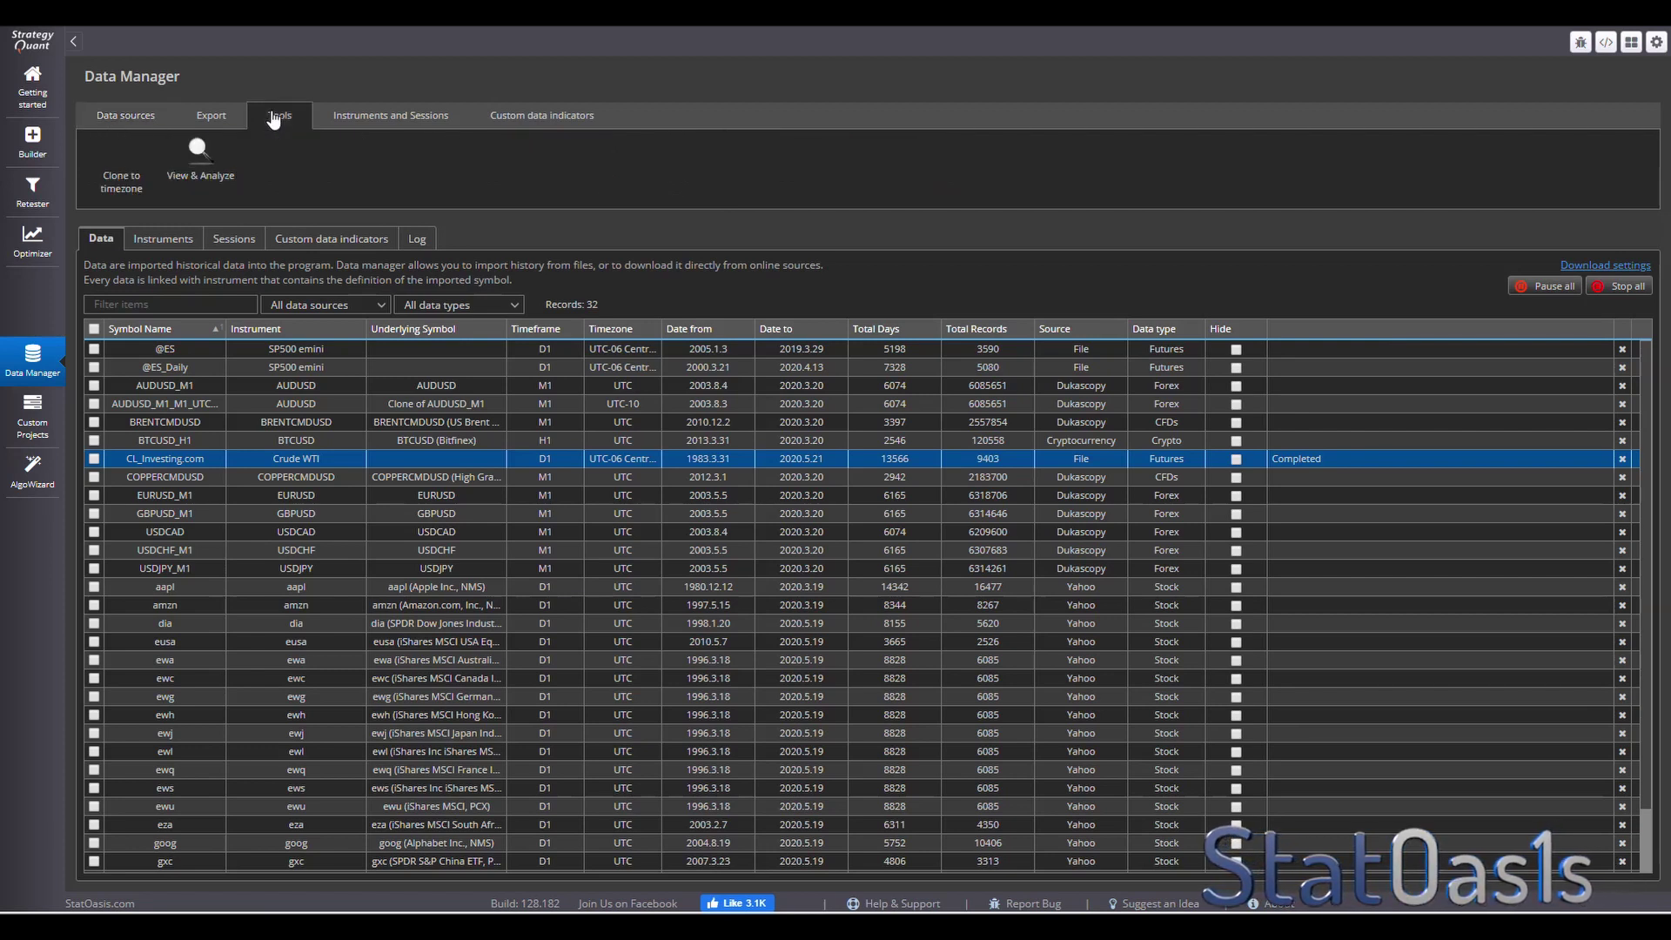
{"action": "left_click", "coordinate": [164, 462]}
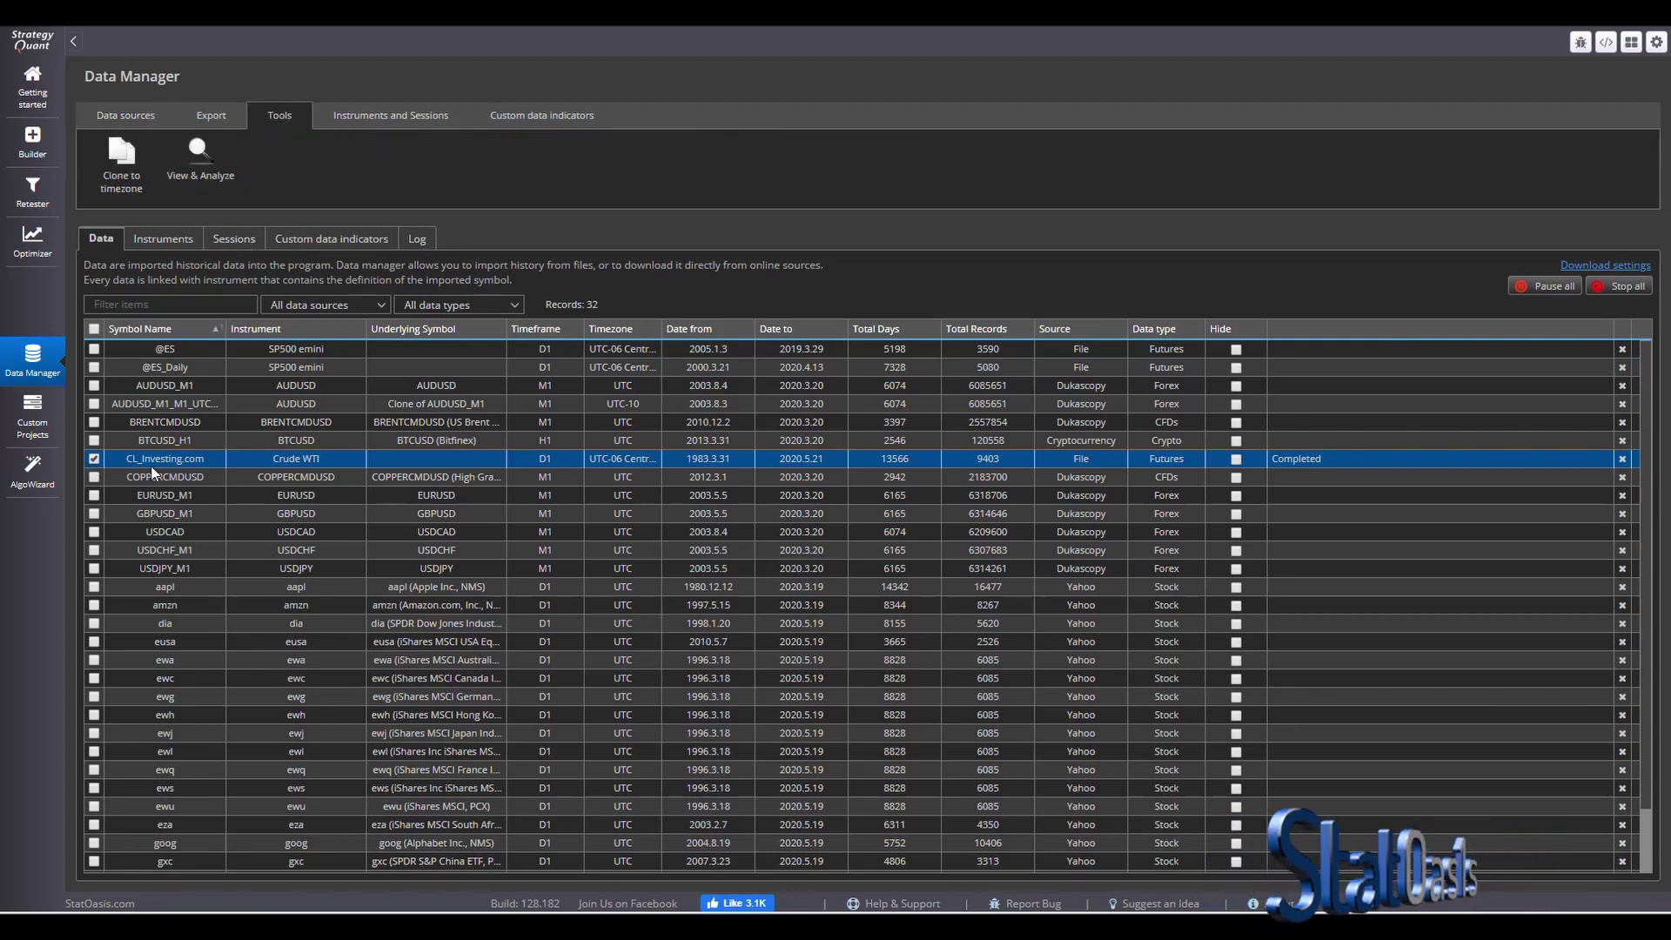
{"action": "left_click", "coordinate": [204, 172]}
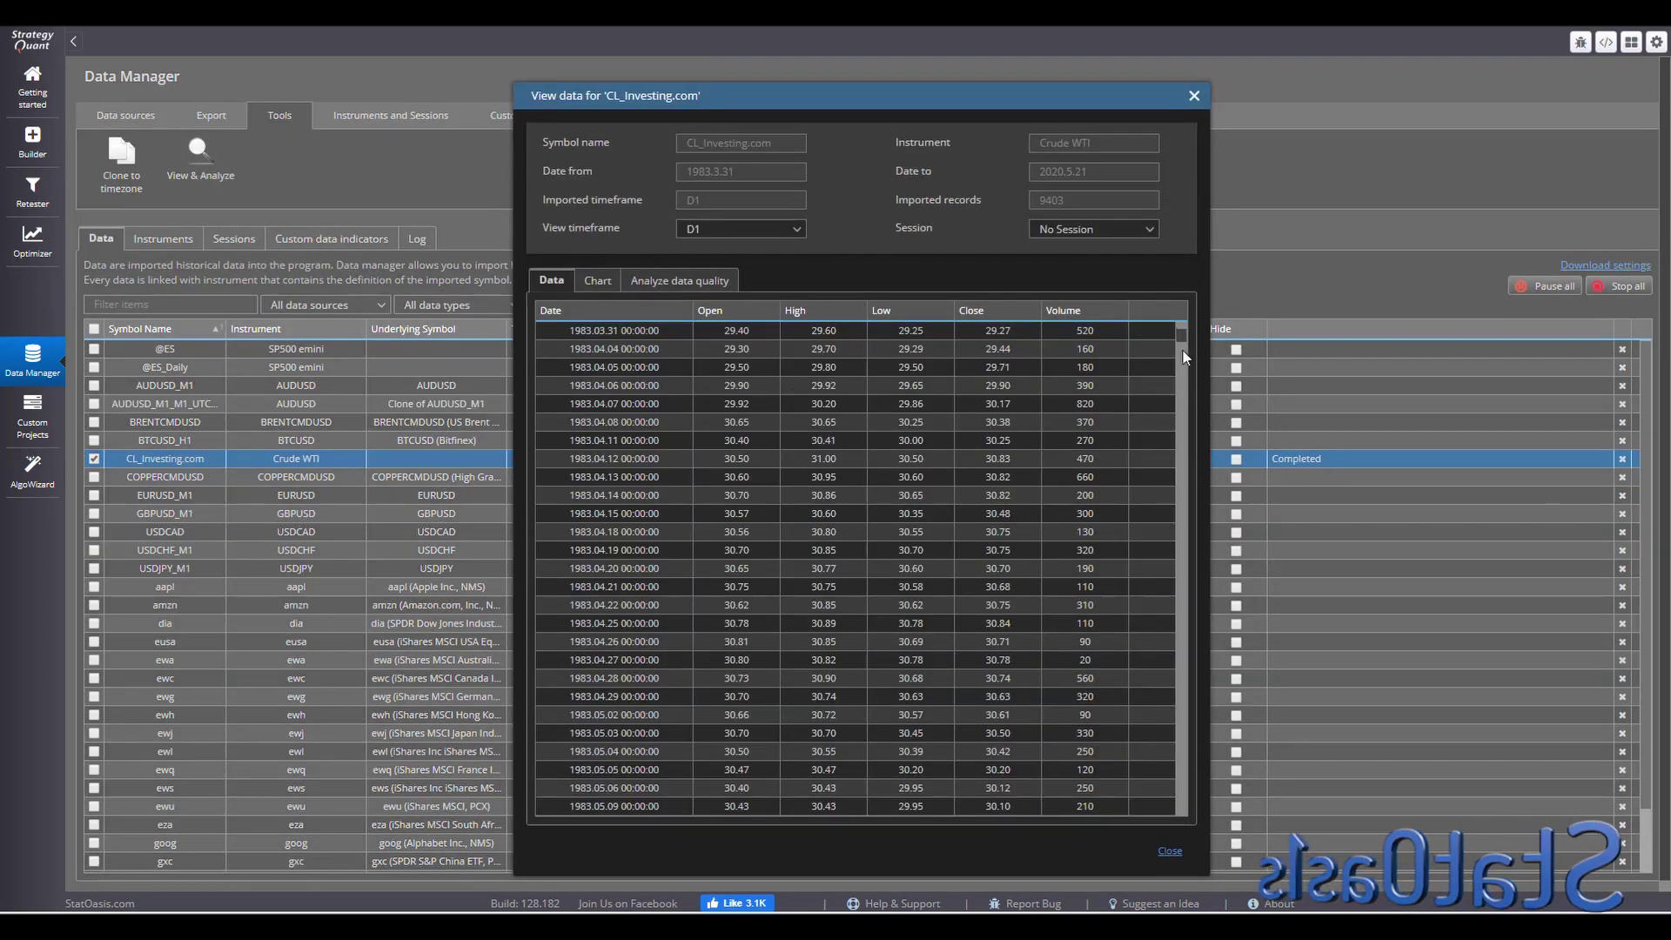
{"action": "mouse_move", "coordinate": [1182, 331]}
{"action": "left_mouse_down"}
{"action": "mouse_move", "coordinate": [1183, 813]}
{"action": "mouse_move", "coordinate": [1198, 597]}
{"action": "mouse_move", "coordinate": [1183, 331]}
{"action": "left_mouse_up"}
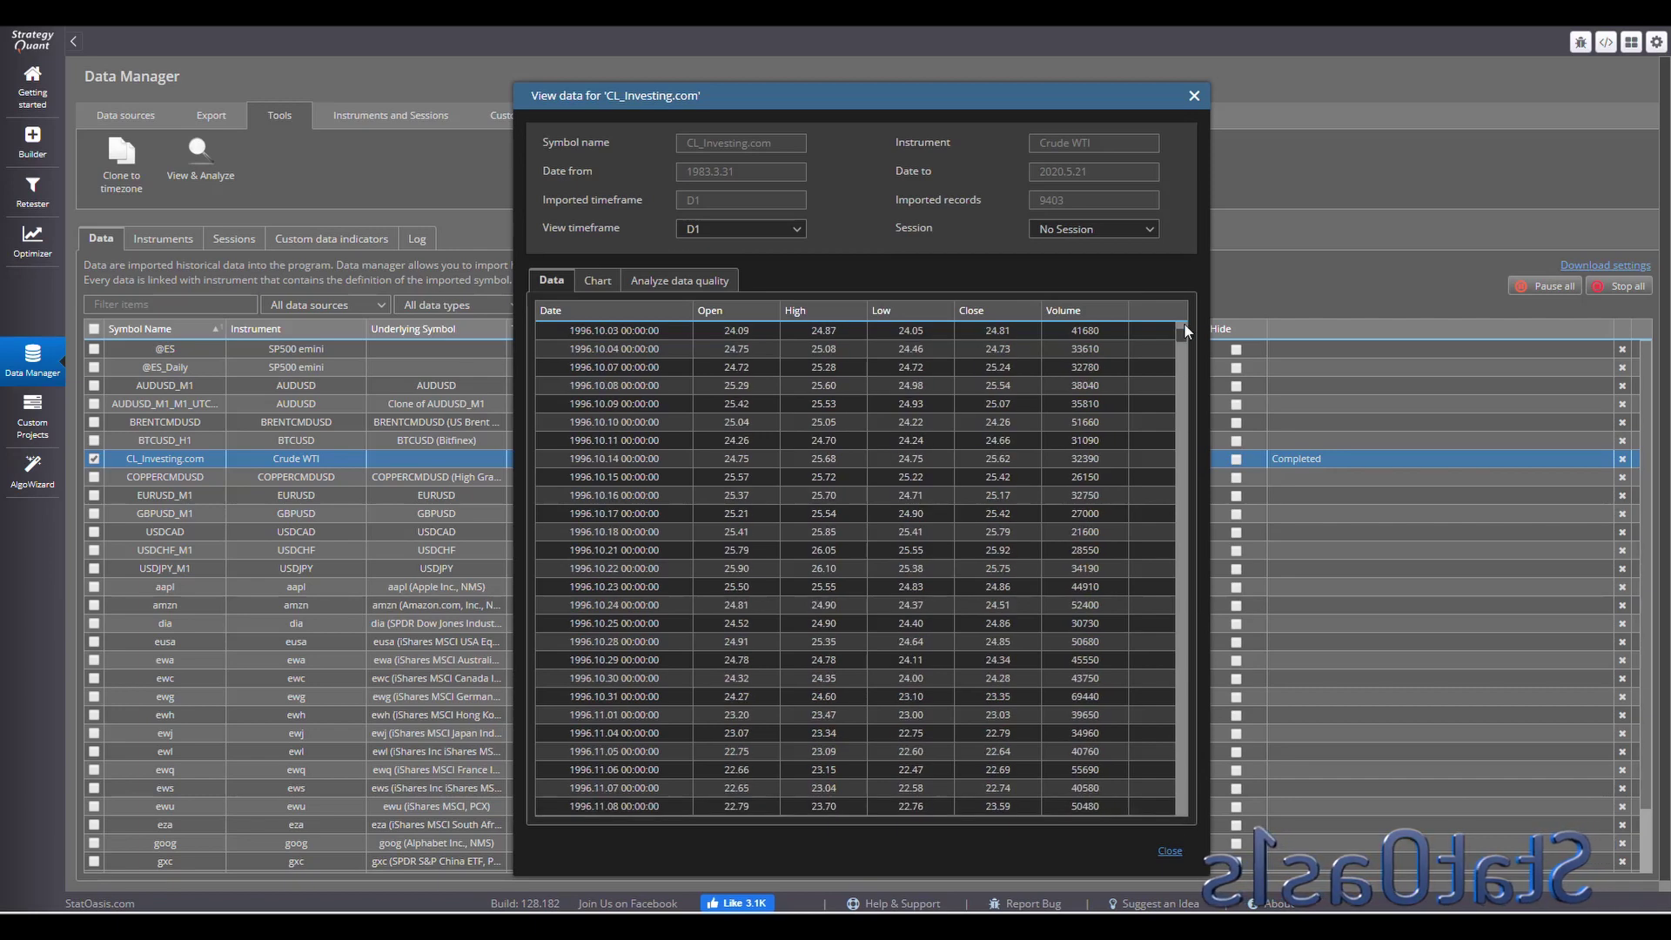
{"action": "left_click", "coordinate": [596, 280]}
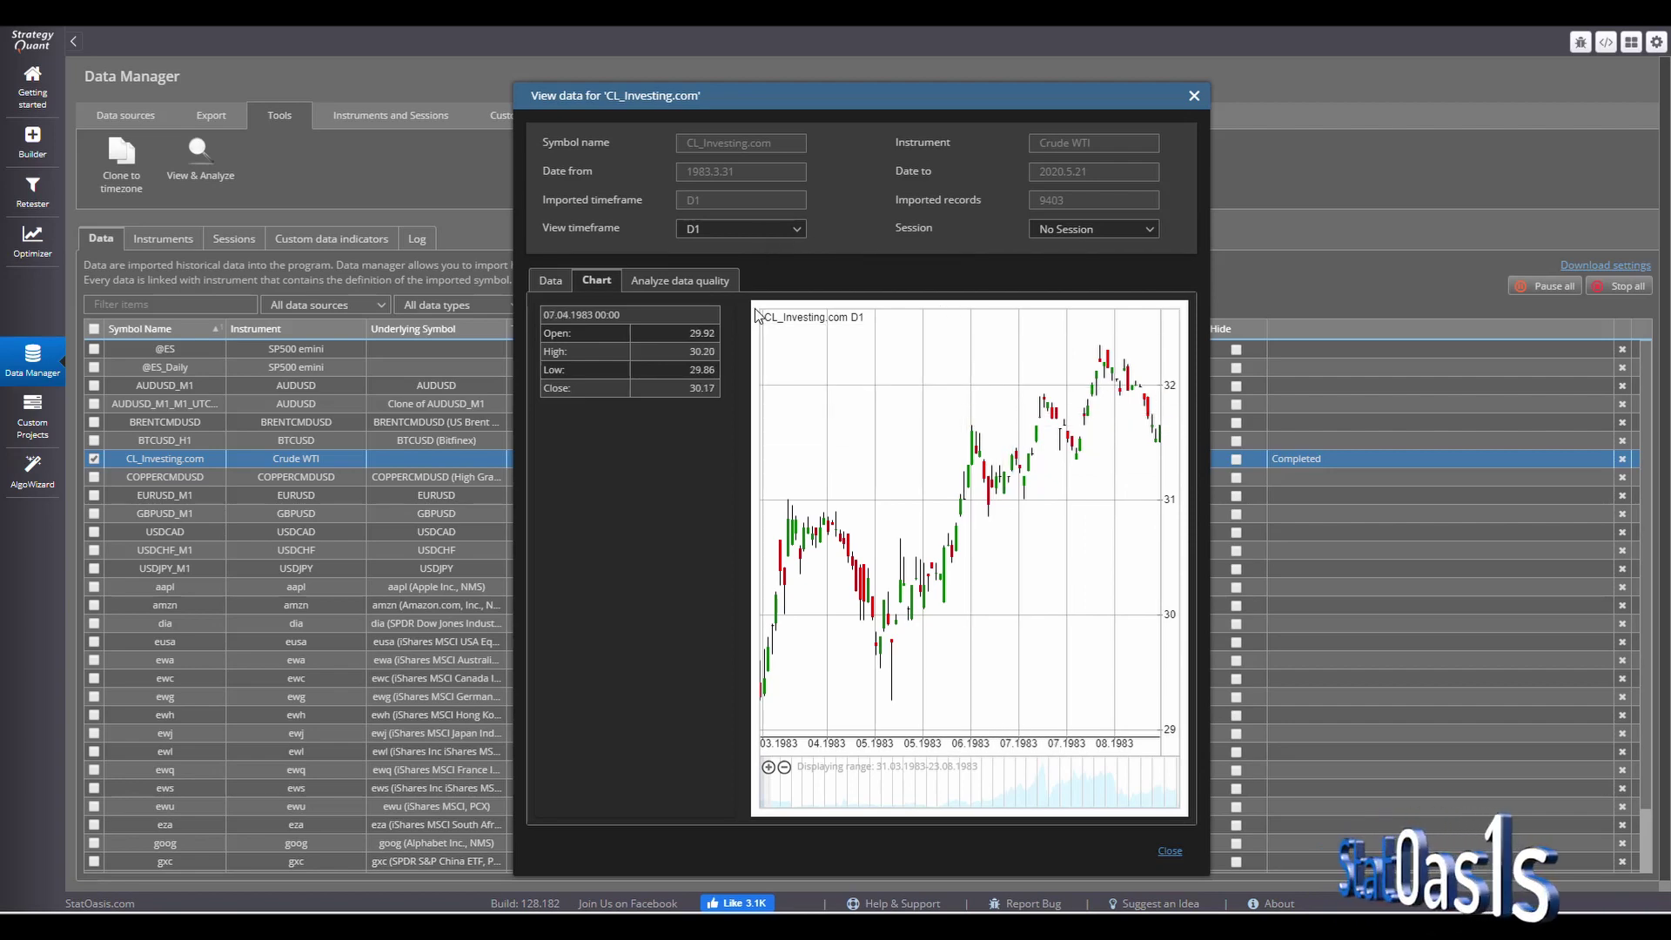
Step: Examine the symbol's data quality analysis, including the yearly overview and the detailed list of problem candles, and close the data view
{"action": "left_click", "coordinate": [691, 279]}
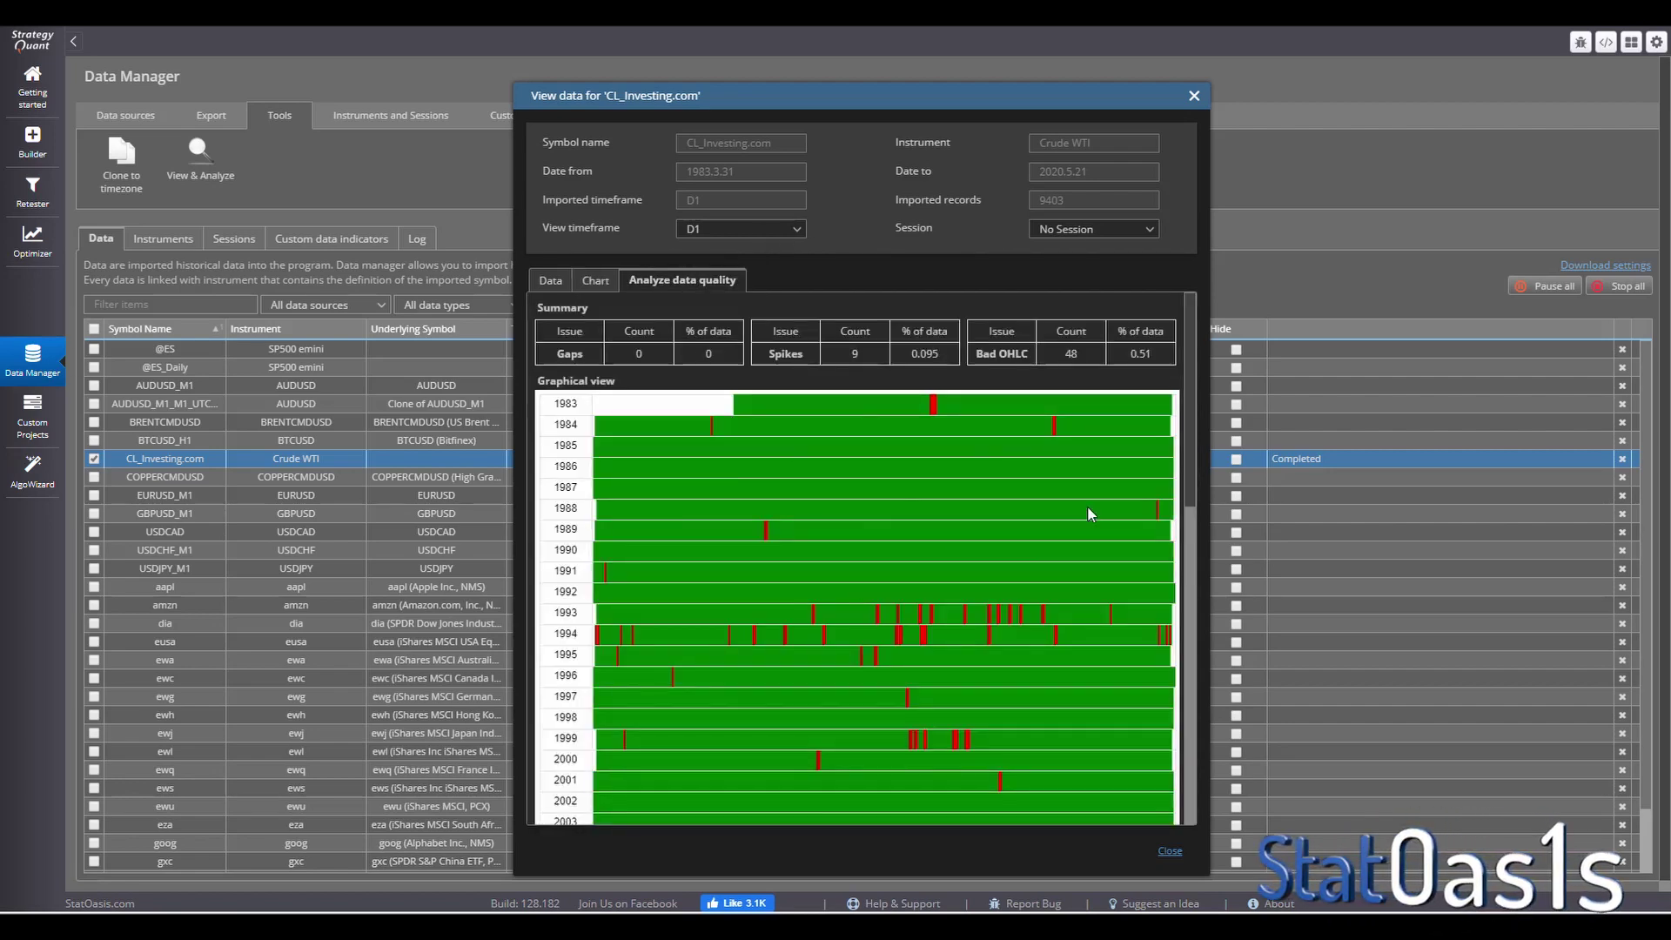
{"action": "mouse_move", "coordinate": [1190, 413]}
{"action": "left_mouse_down"}
{"action": "mouse_move", "coordinate": [1189, 773]}
{"action": "mouse_move", "coordinate": [1204, 394]}
{"action": "left_mouse_up"}
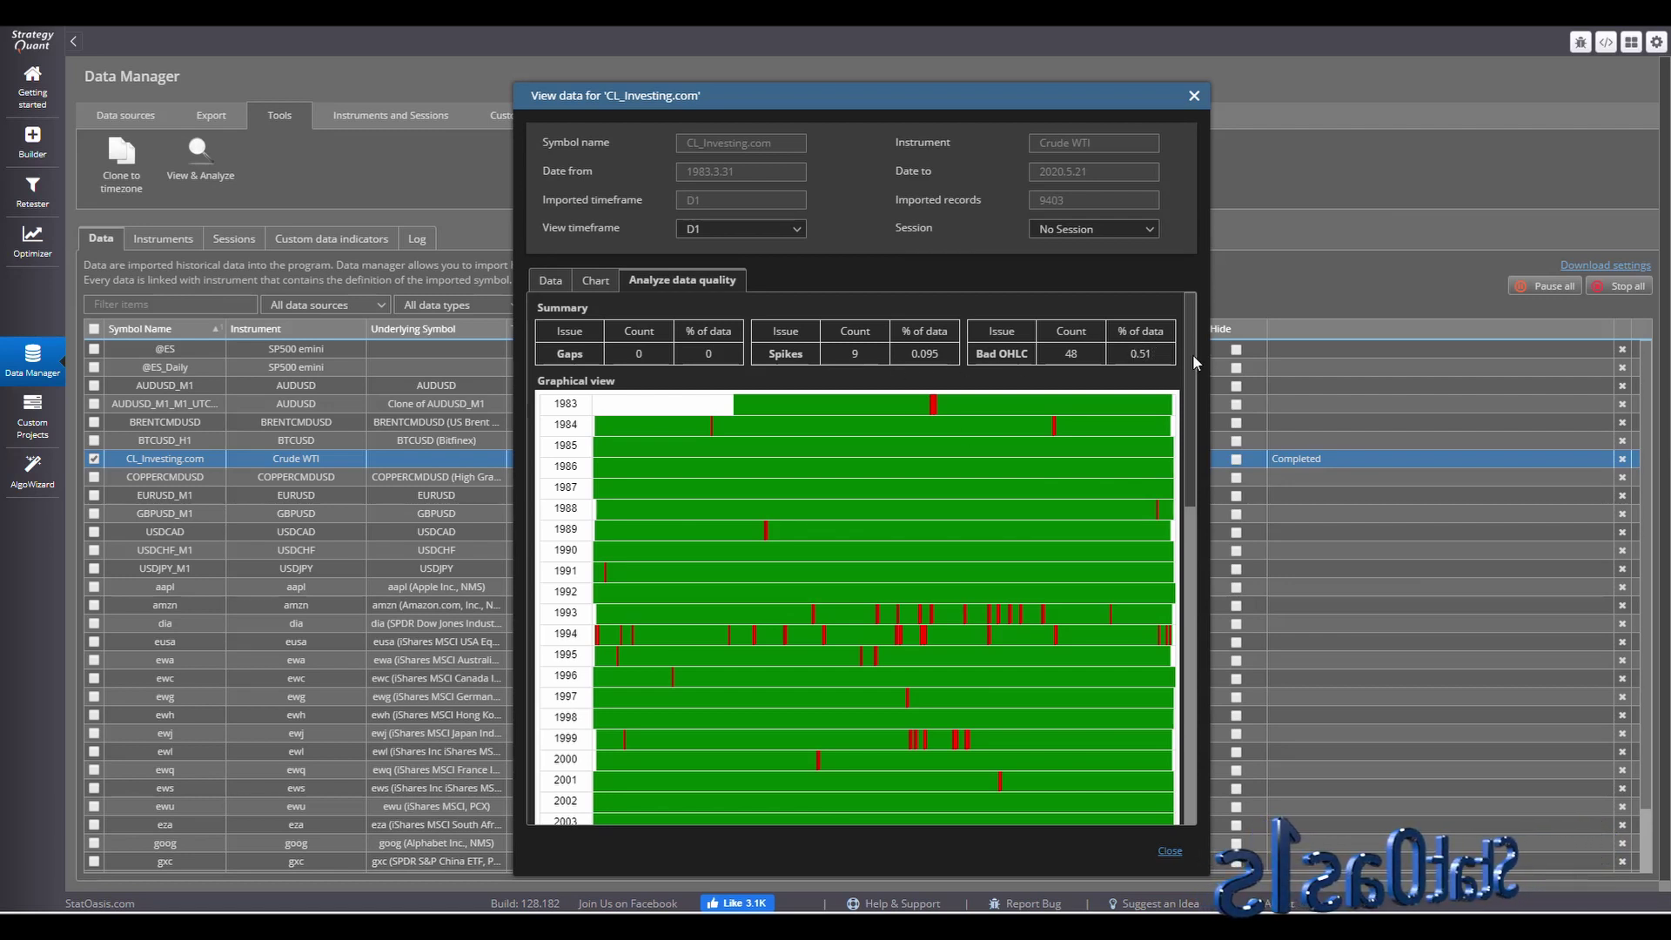
{"action": "left_click_drag", "start_coordinate": [1192, 353], "coordinate": [1176, 530]}
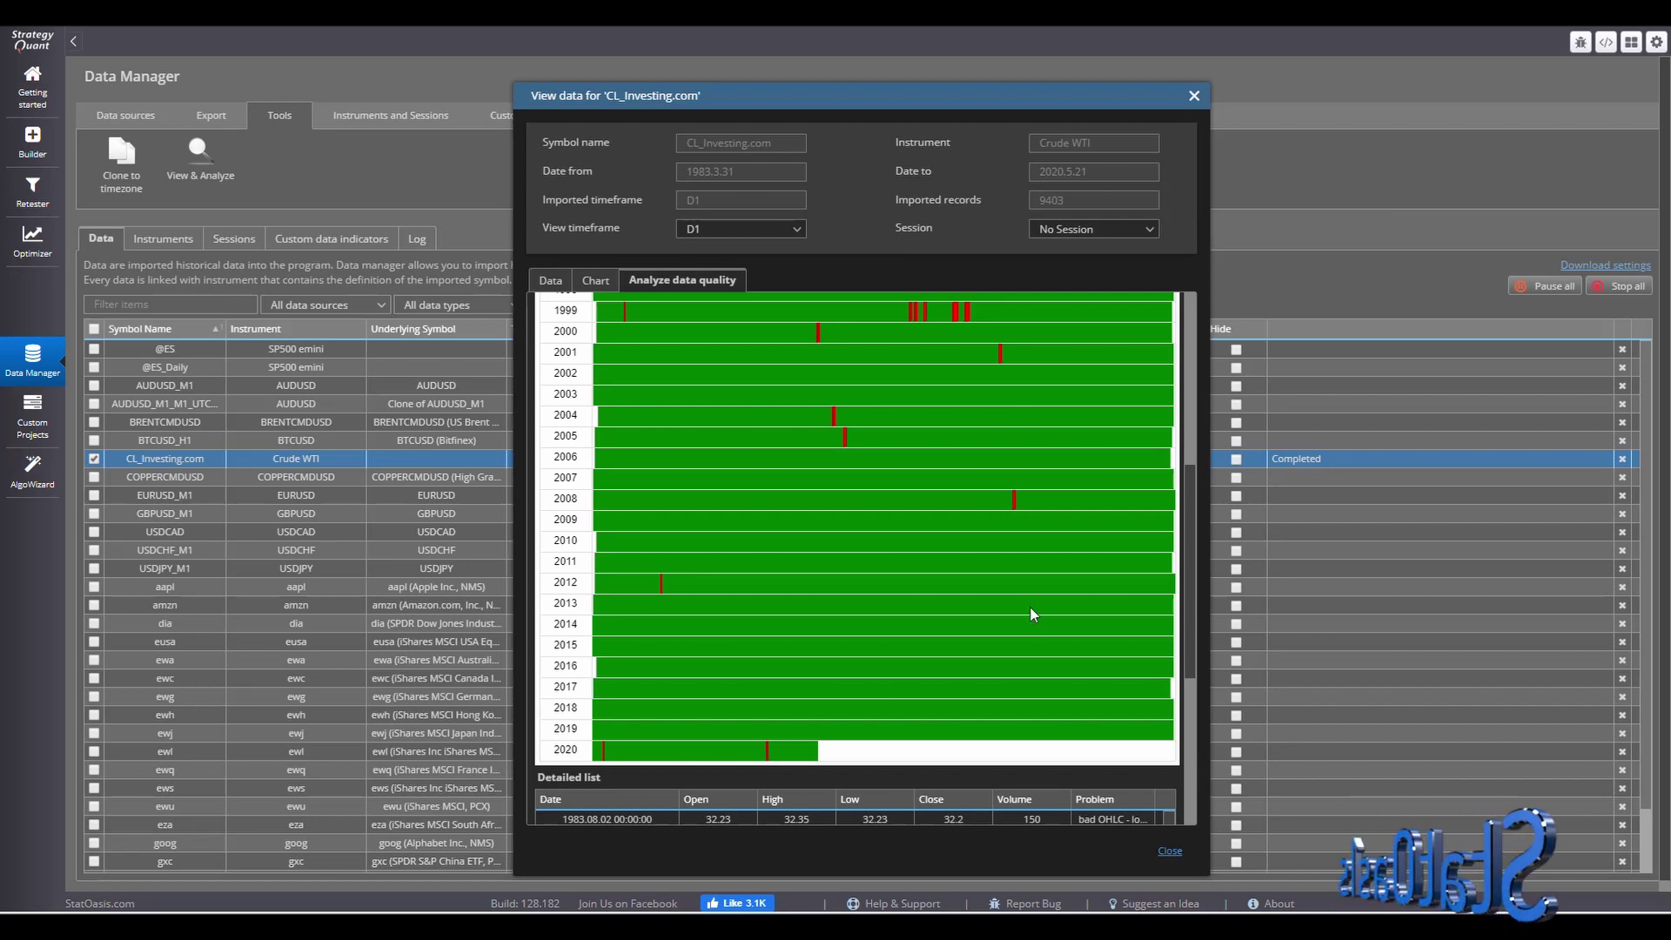
{"action": "left_click_drag", "start_coordinate": [1193, 561], "coordinate": [1178, 723]}
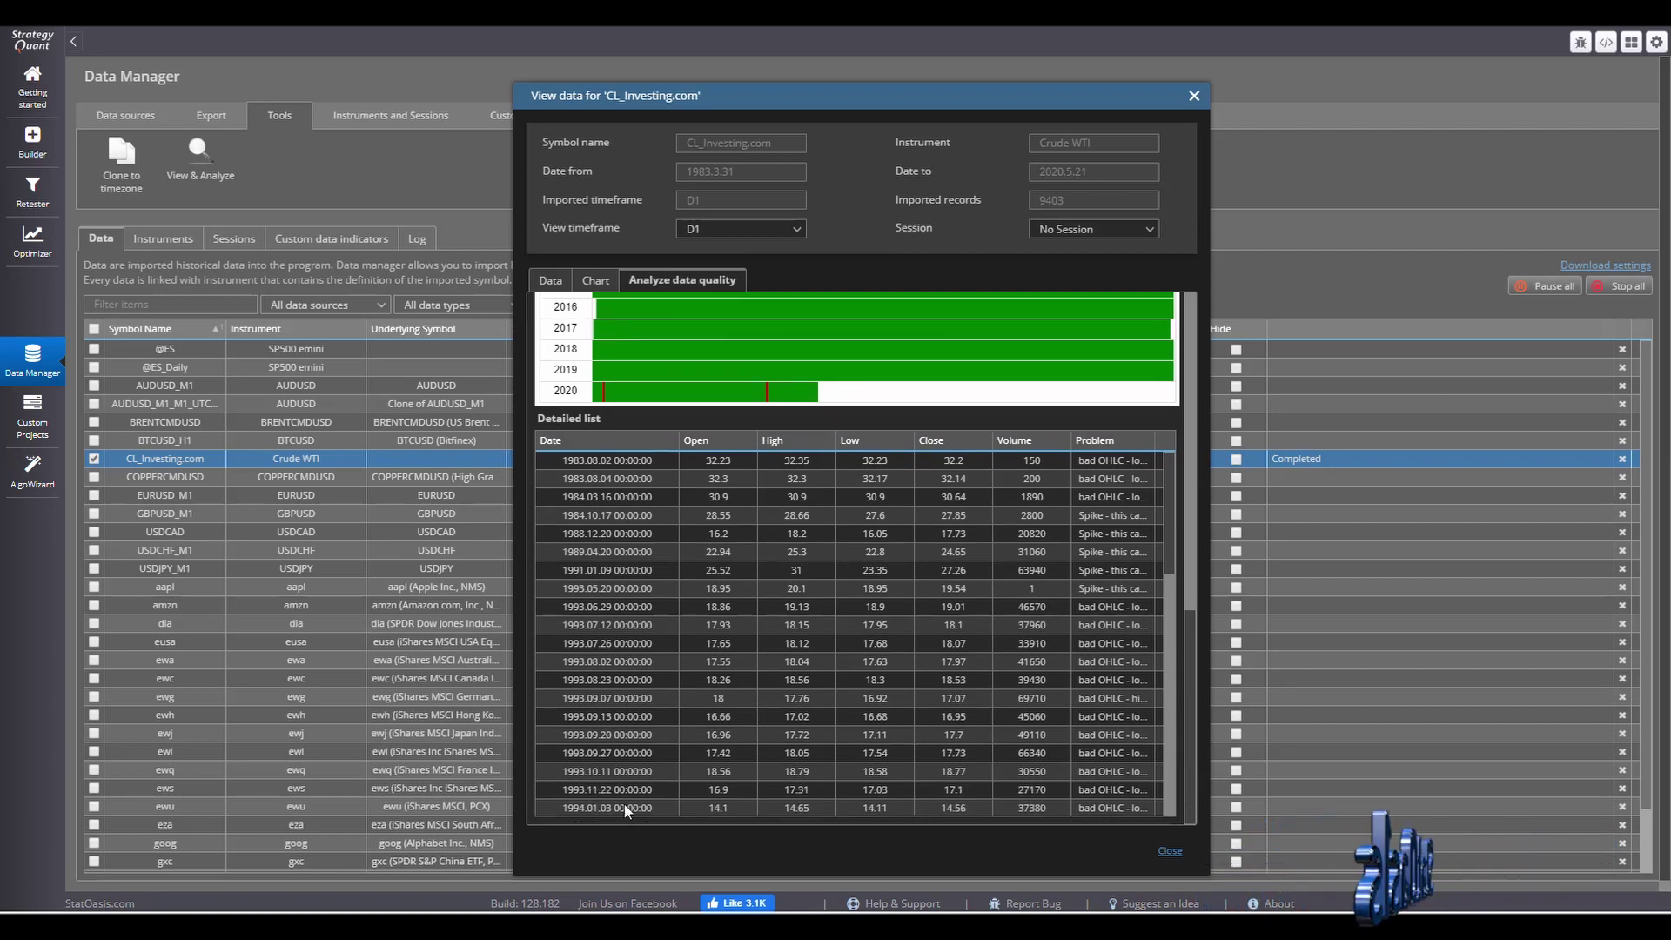
{"action": "scroll", "coordinate": [937, 665], "scroll_direction": "down", "scroll_amount": 4}
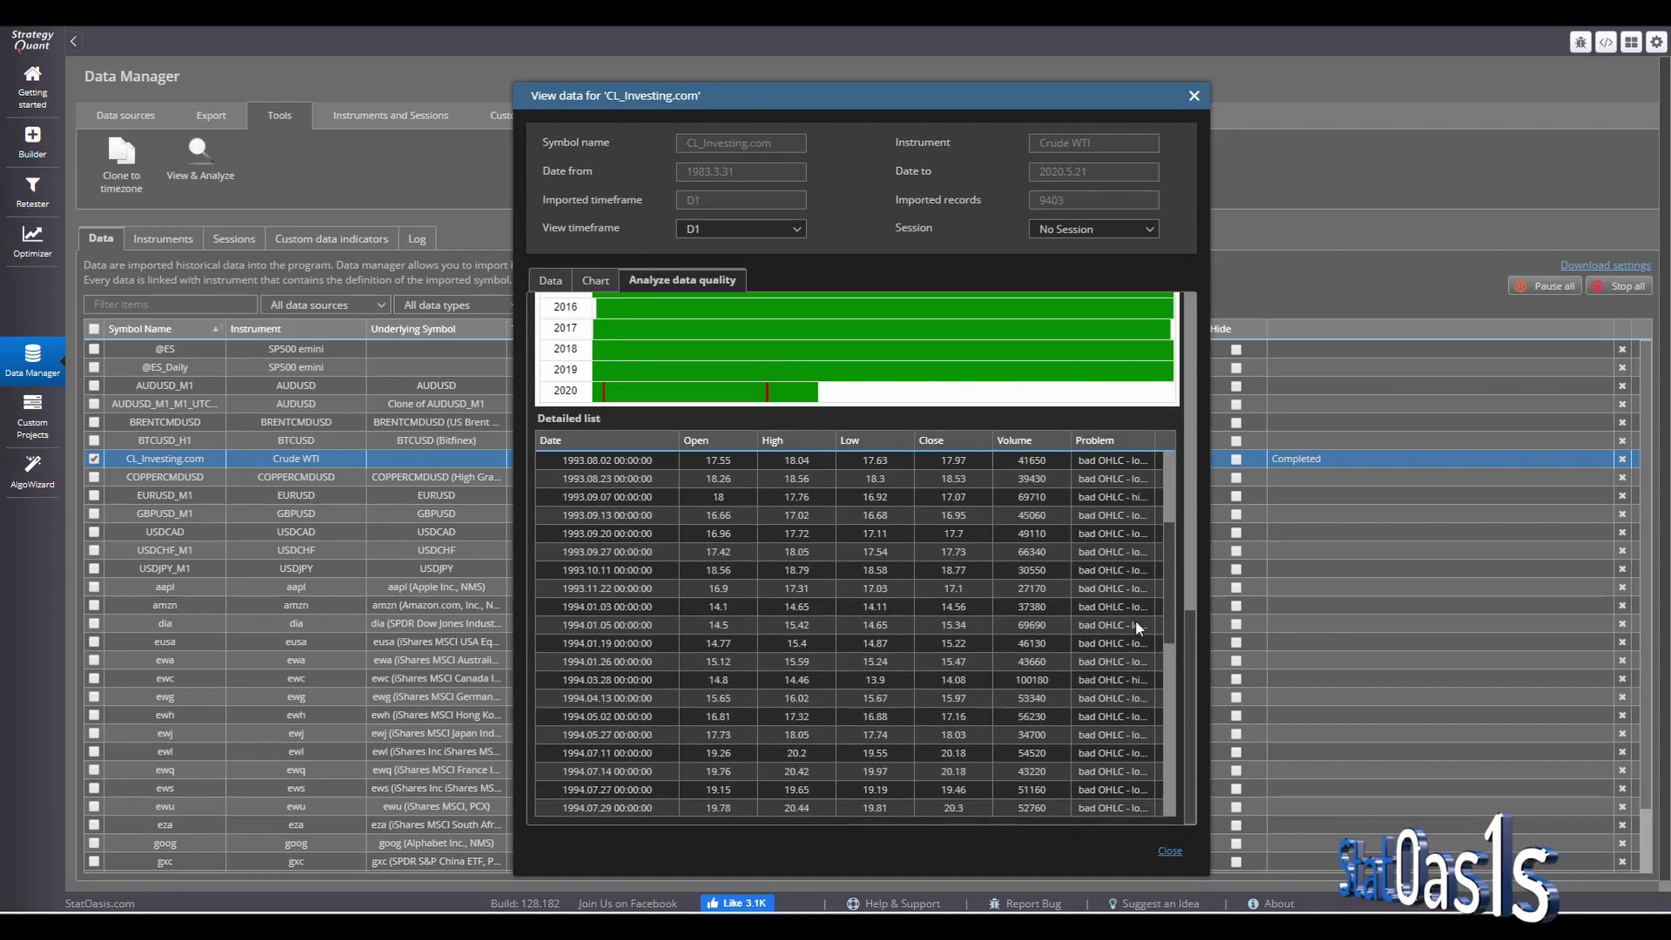
{"action": "scroll", "coordinate": [1172, 482], "scroll_direction": "down", "scroll_amount": 10}
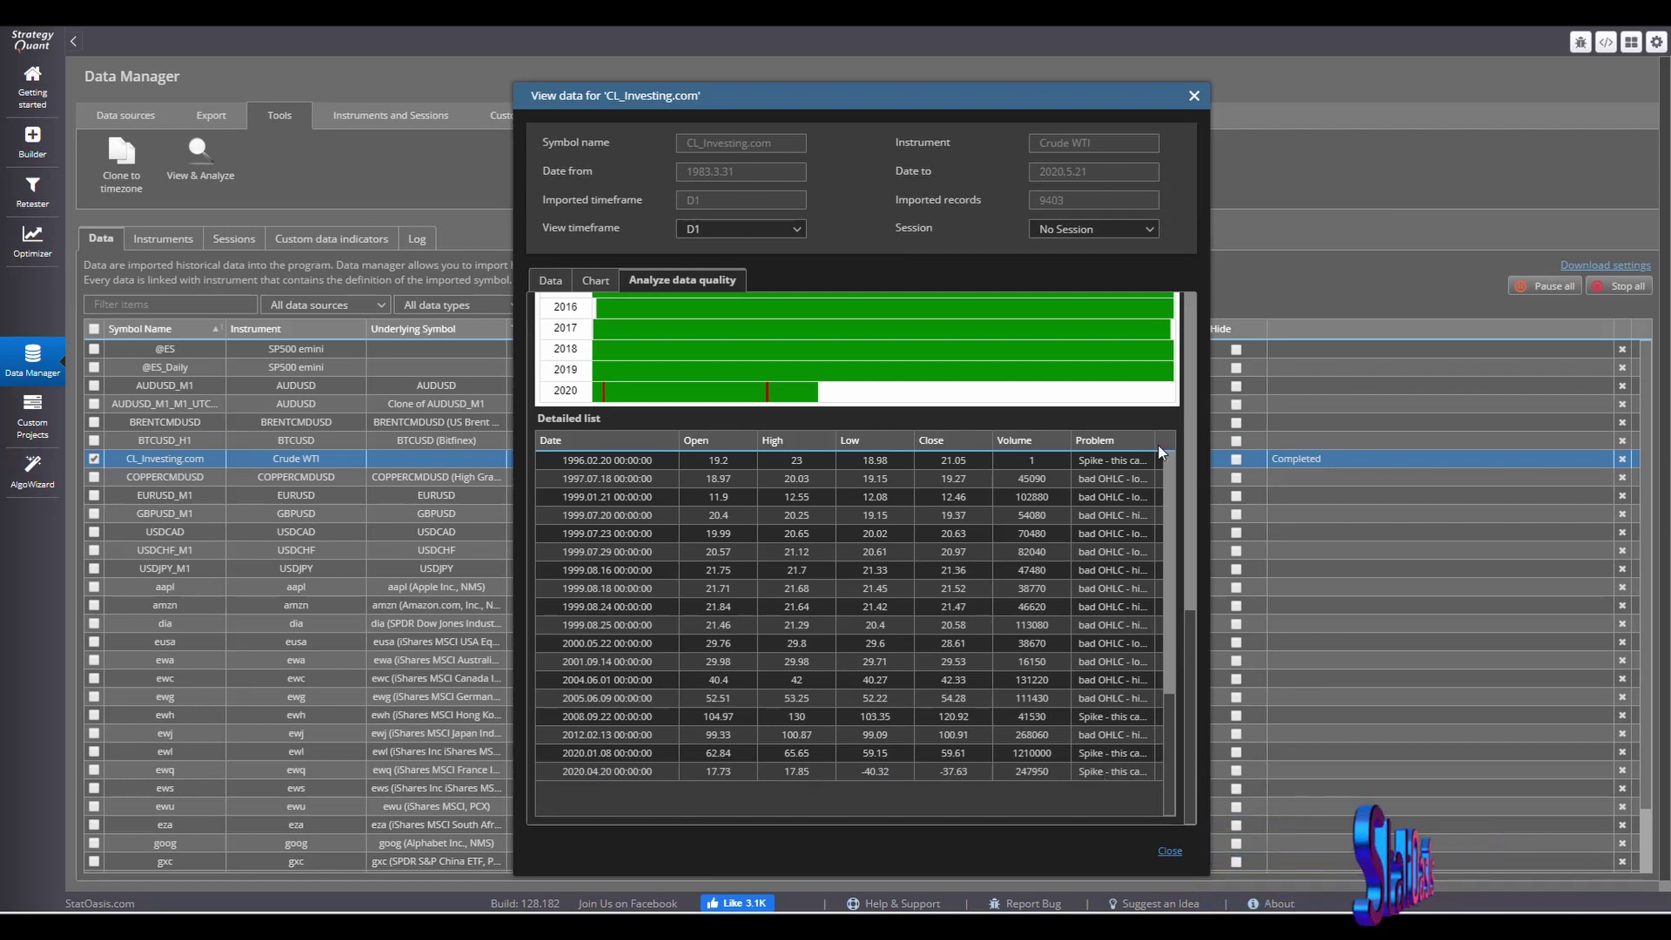
{"action": "left_click_drag", "start_coordinate": [1208, 434], "coordinate": [1501, 446]}
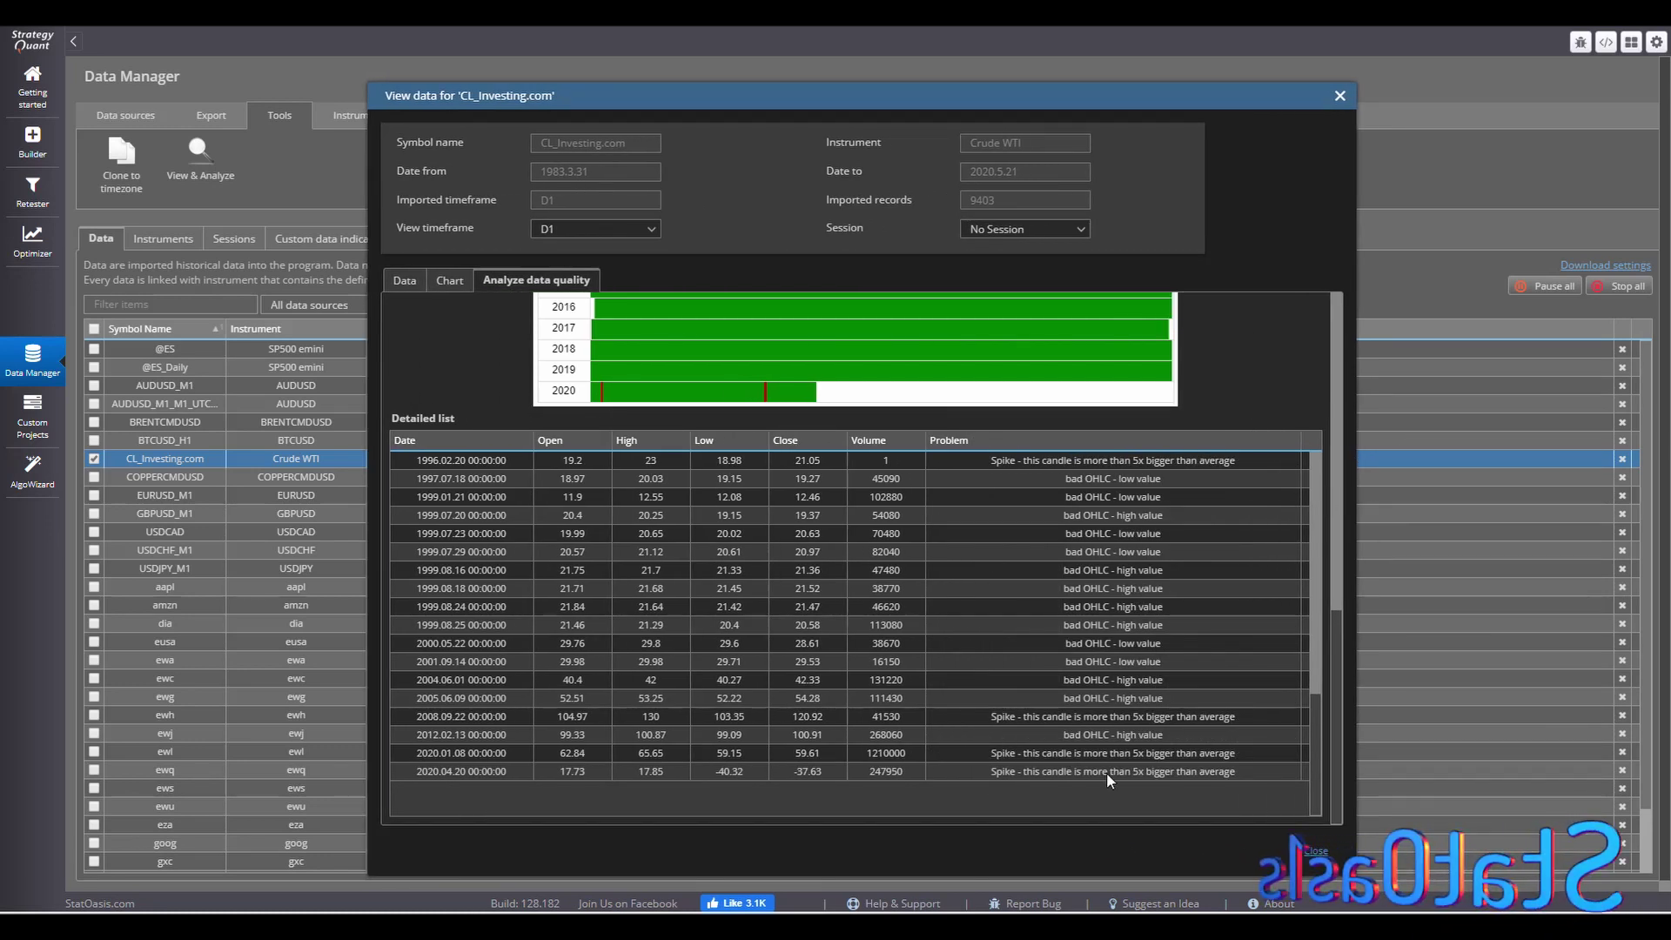
{"action": "left_click", "coordinate": [879, 772]}
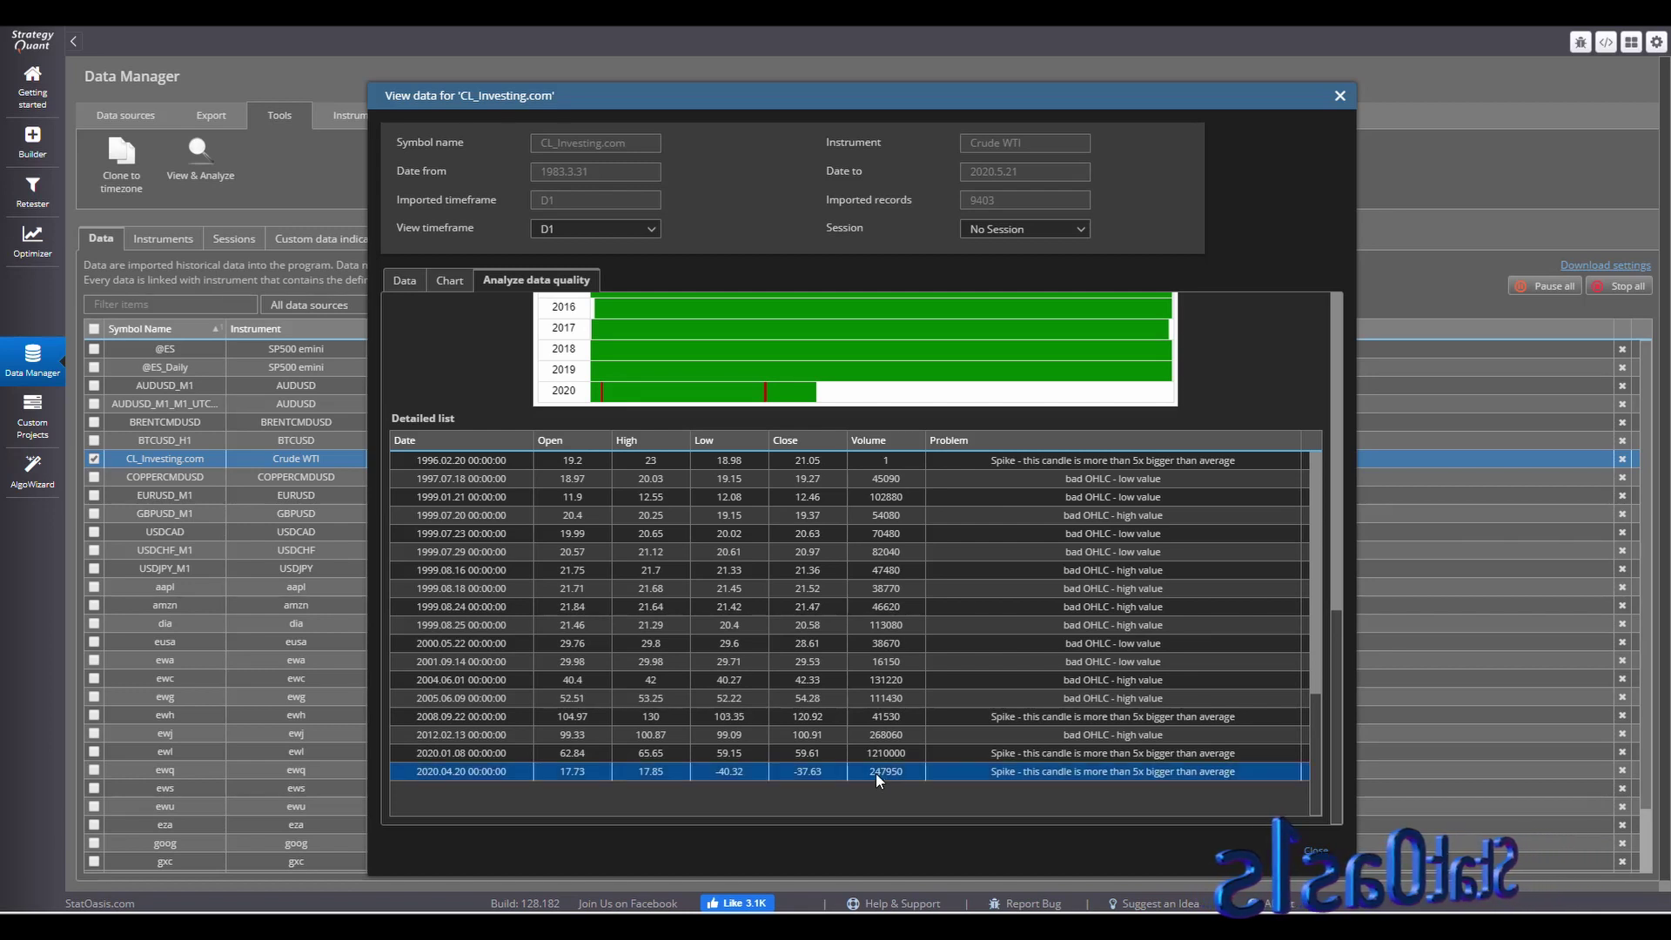
{"action": "left_click", "coordinate": [1081, 663]}
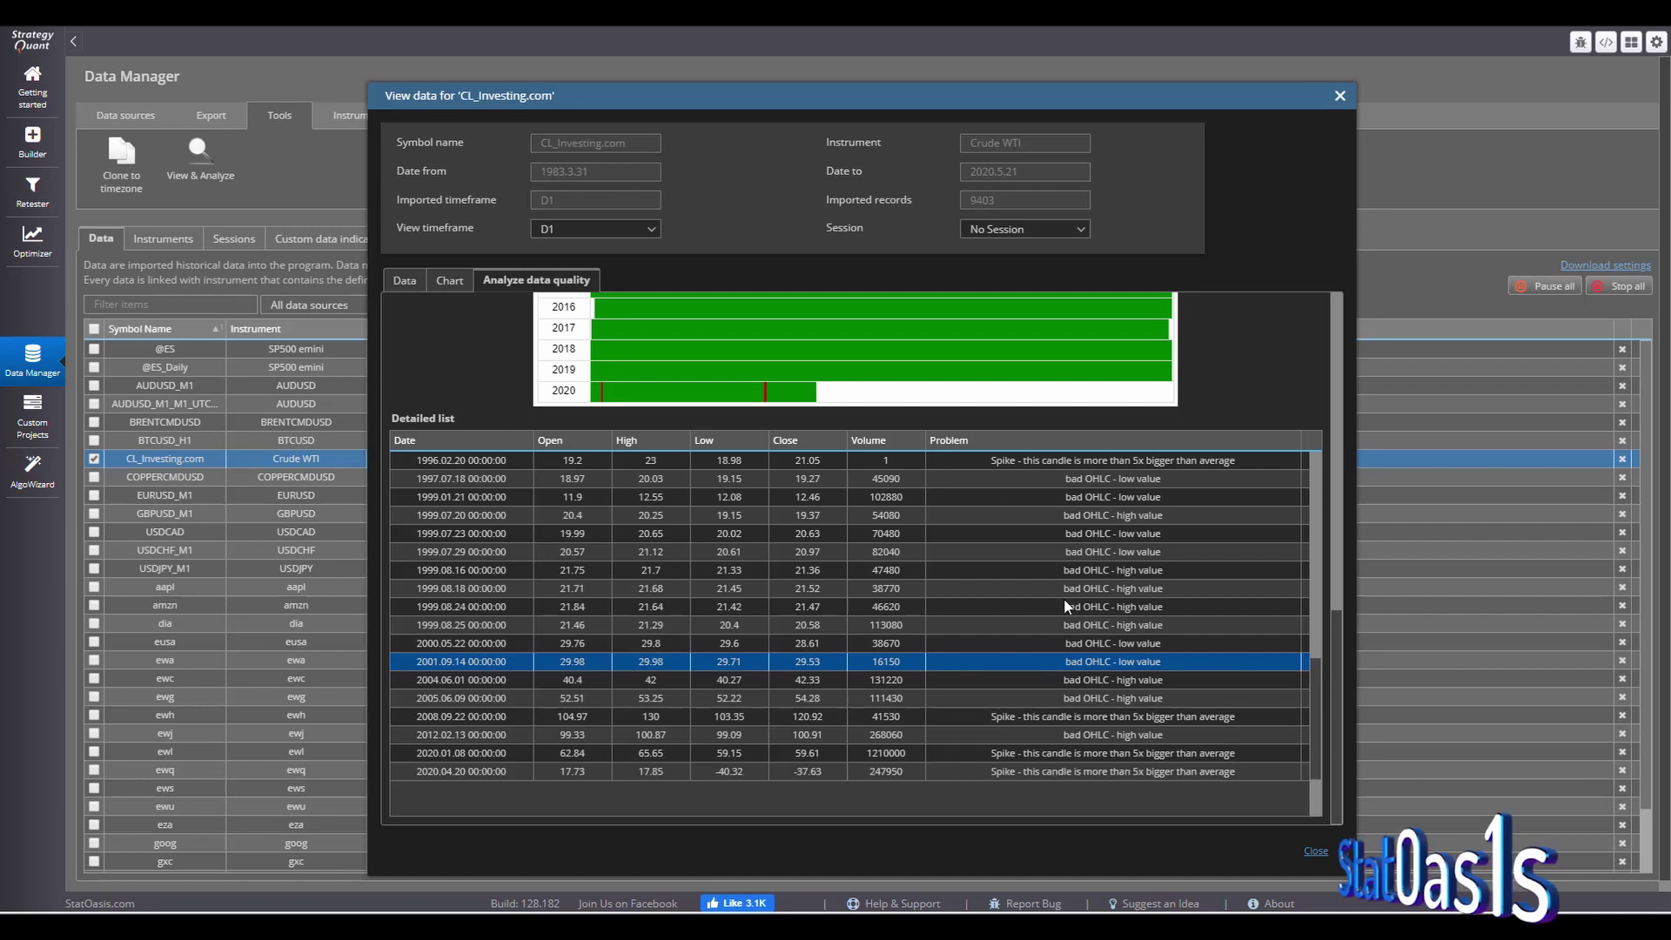
{"action": "scroll", "coordinate": [1124, 611], "scroll_direction": "up", "scroll_amount": 2}
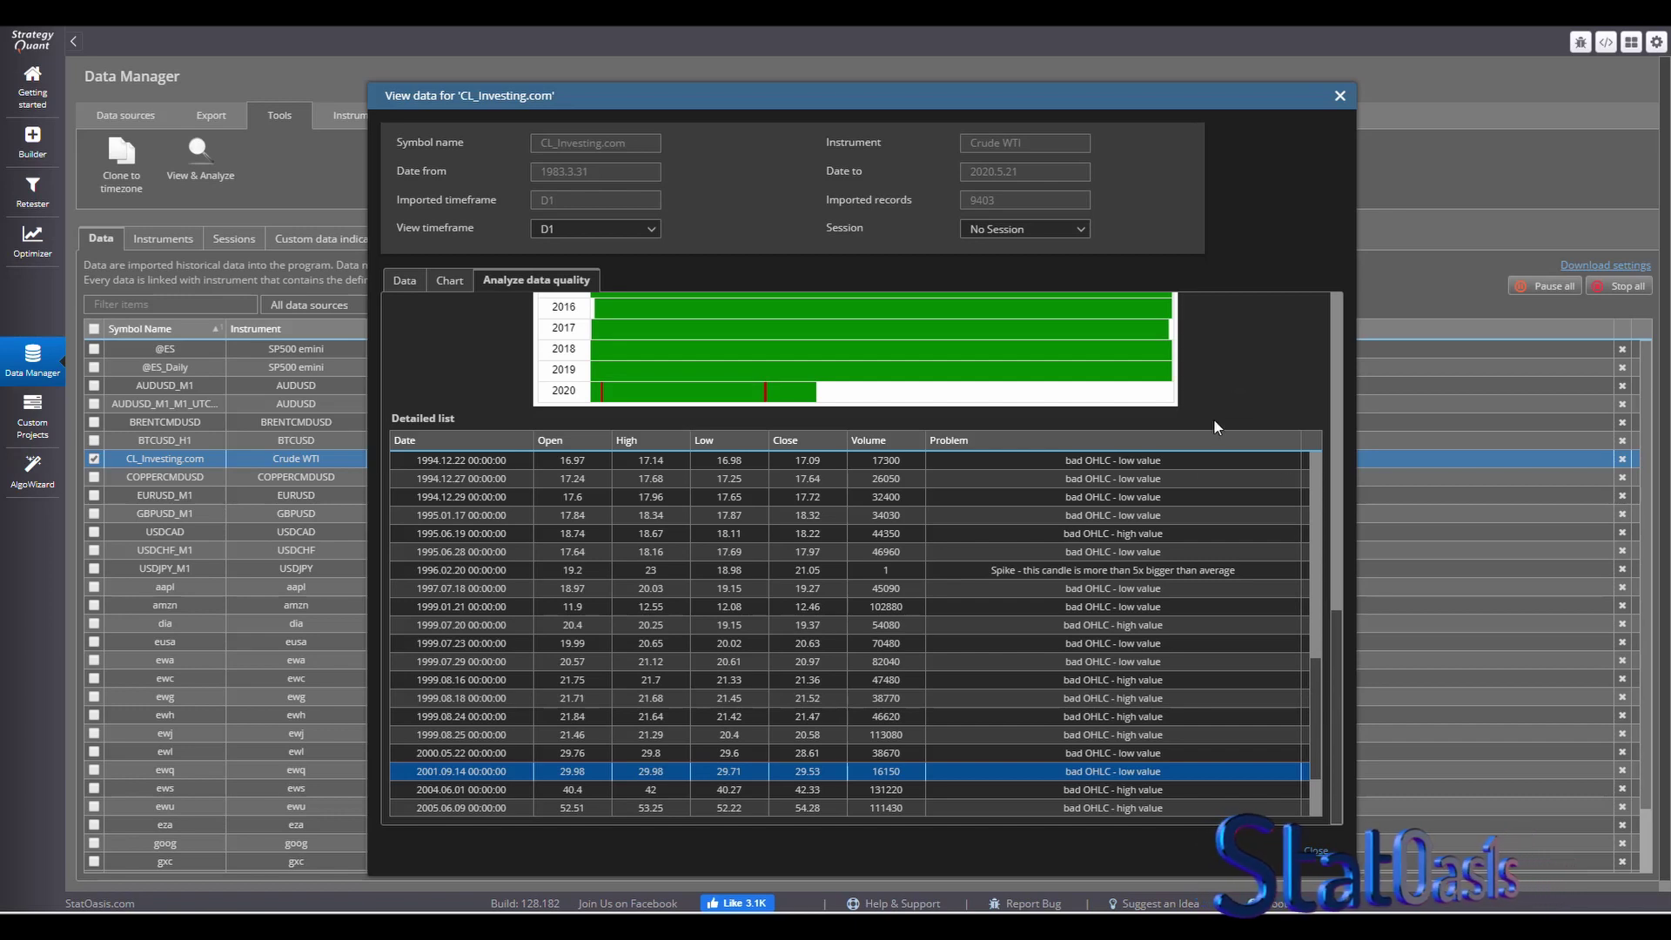
{"action": "left_click", "coordinate": [1319, 850]}
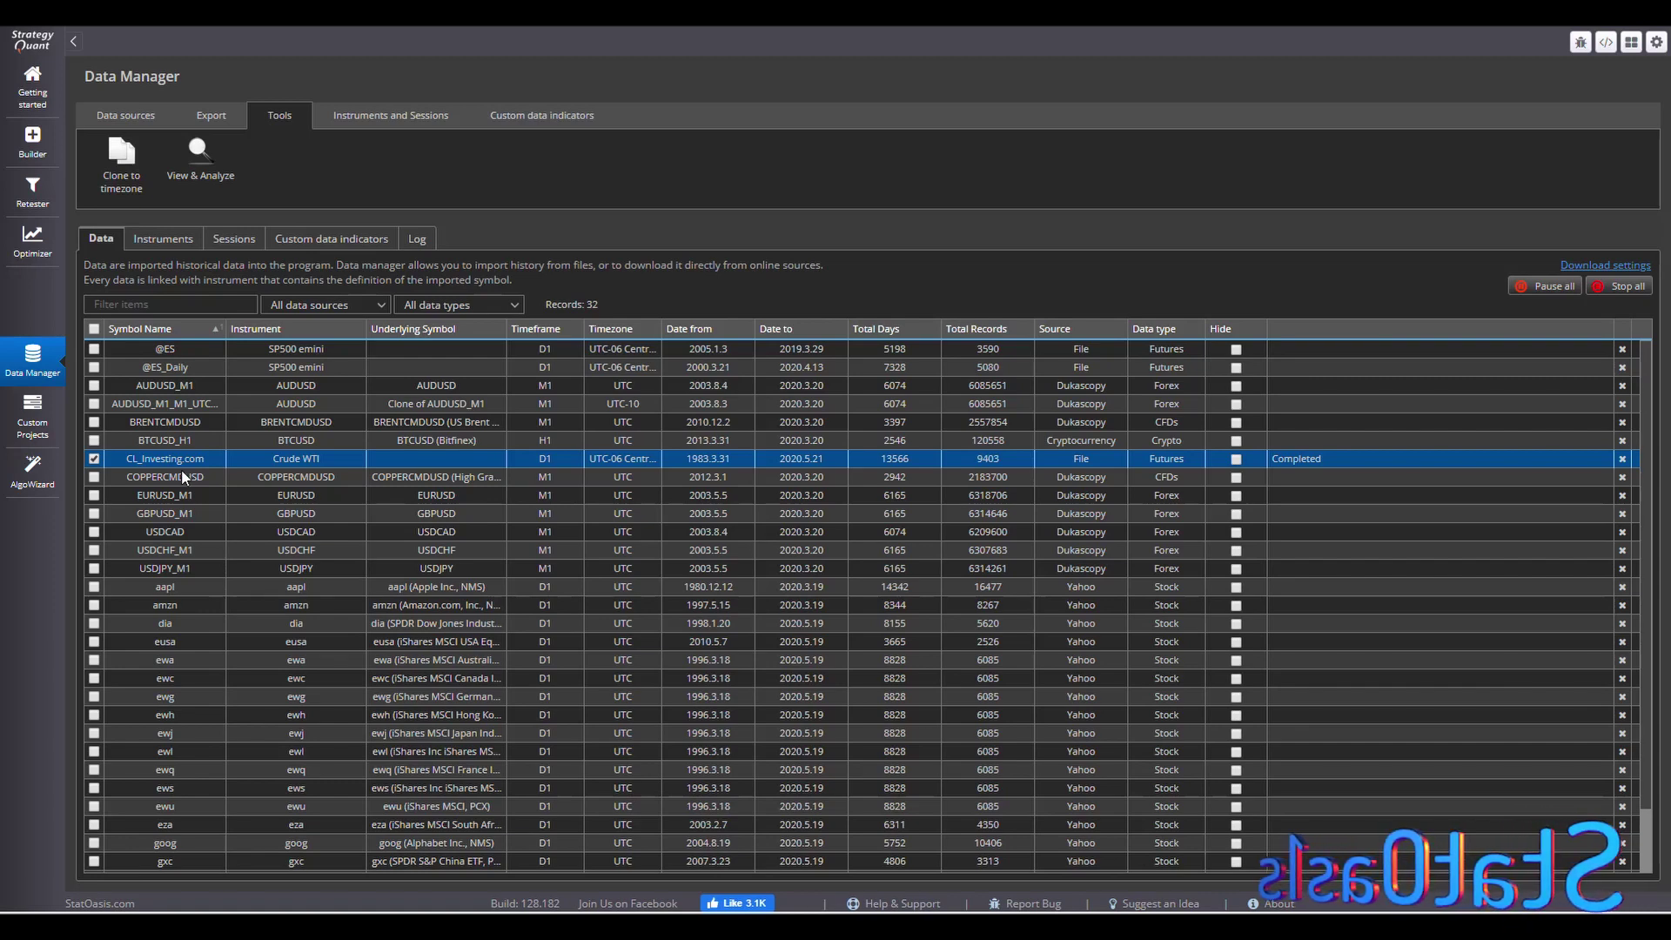
Step: In the Builder, choose the Tradestation engine and set the data symbol to CL_Investing.com
{"action": "left_click", "coordinate": [34, 150]}
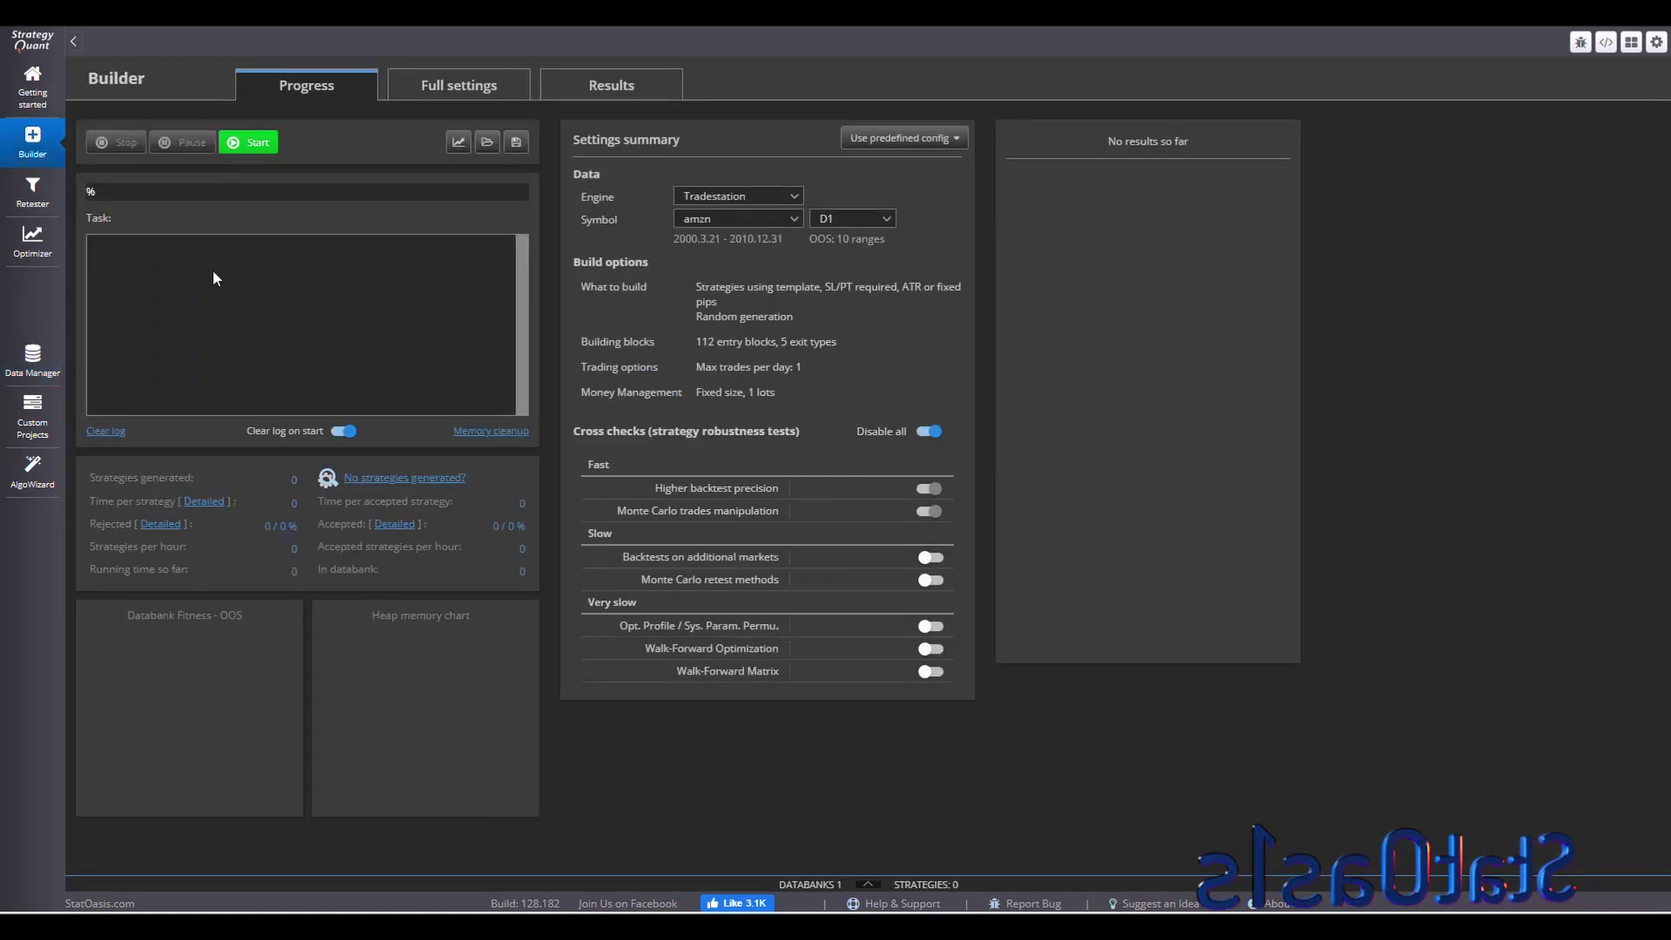
{"action": "left_click", "coordinate": [750, 196]}
{"action": "left_click", "coordinate": [749, 252]}
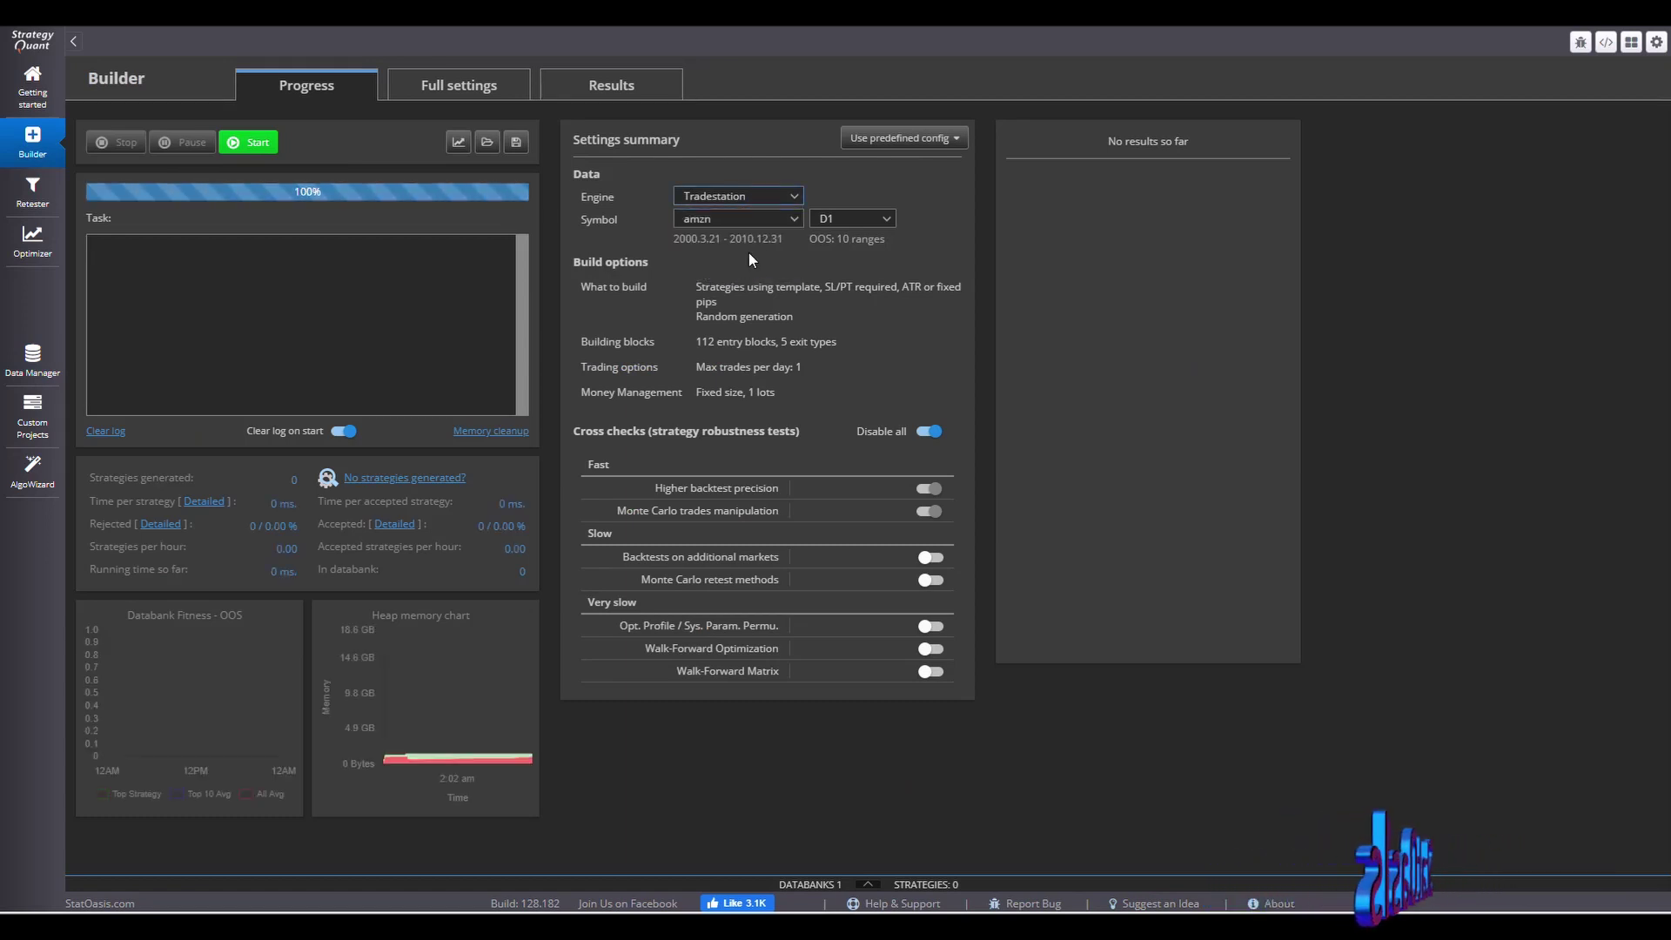
{"action": "left_click", "coordinate": [754, 219]}
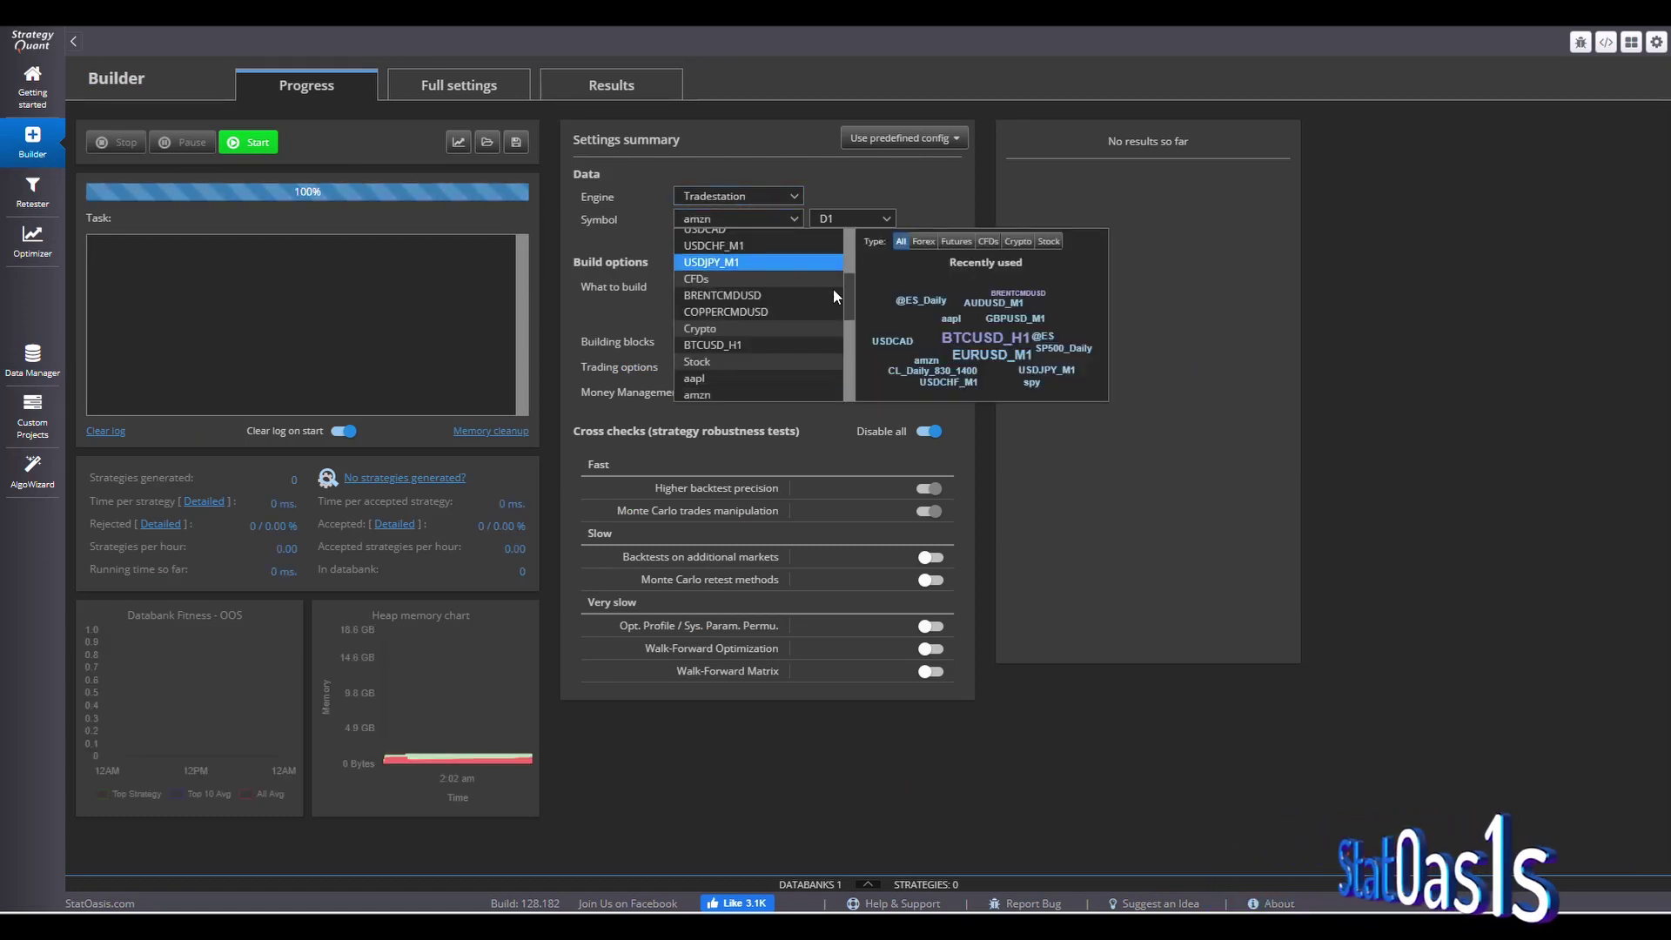
{"action": "left_click_drag", "start_coordinate": [846, 290], "coordinate": [853, 242]}
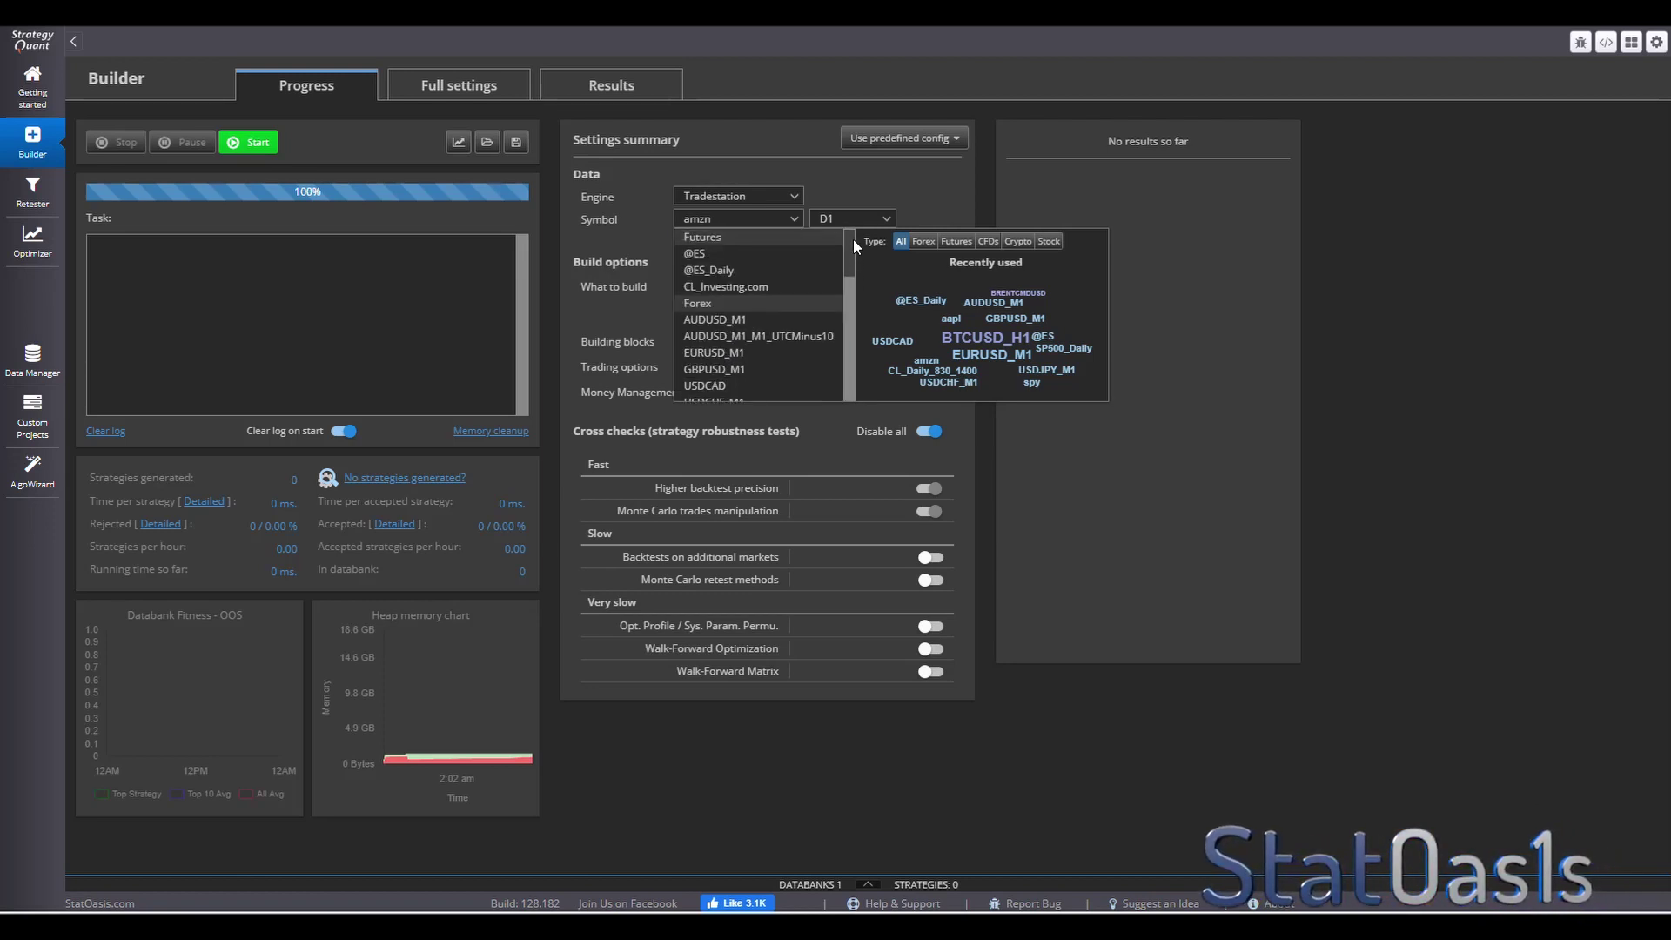
{"action": "left_click", "coordinate": [753, 287]}
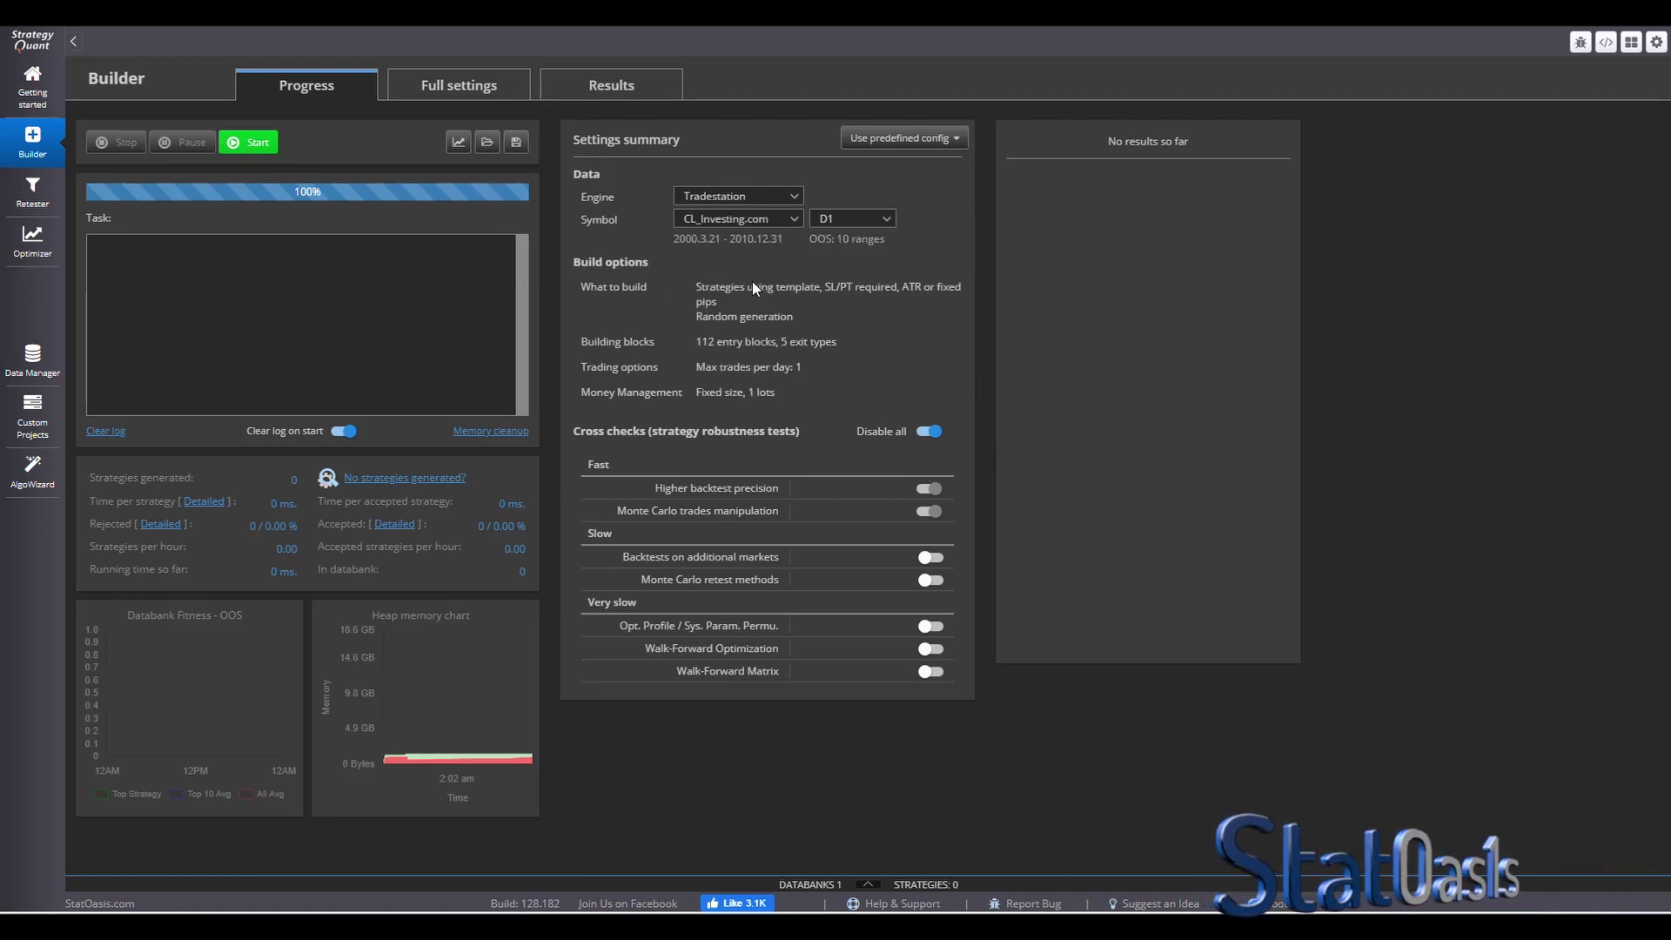
Step: Add a custom timeframe of 3 days for the Builder's symbol, and set the timeframe back to D1
{"action": "left_click", "coordinate": [855, 228]}
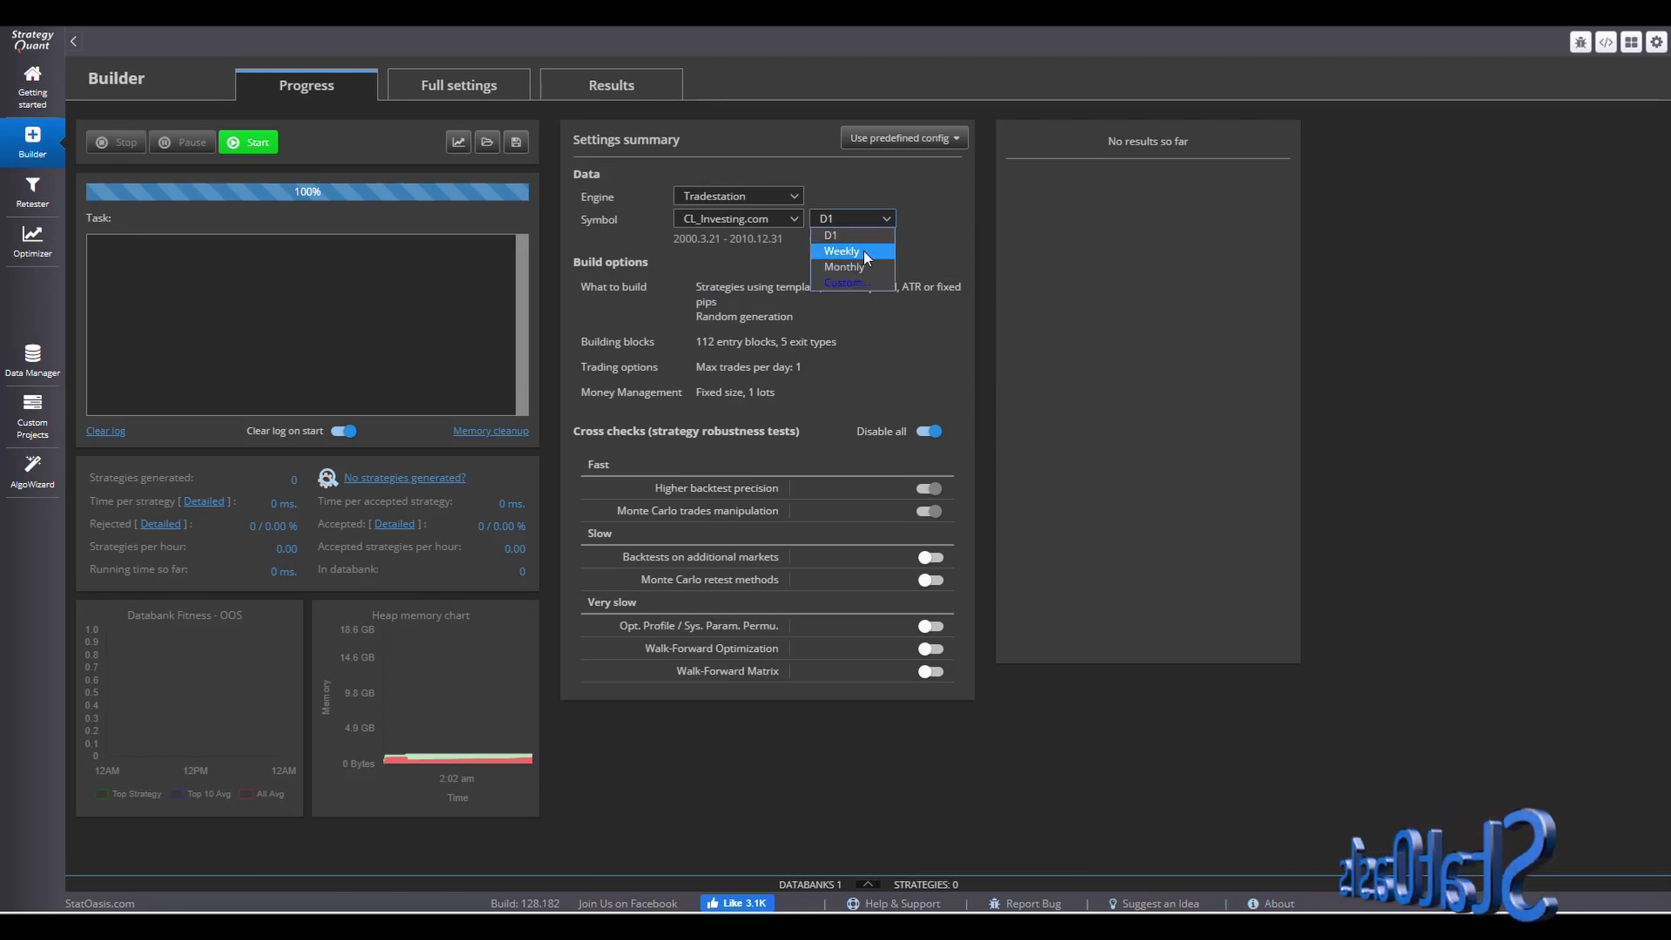
{"action": "left_click", "coordinate": [848, 282]}
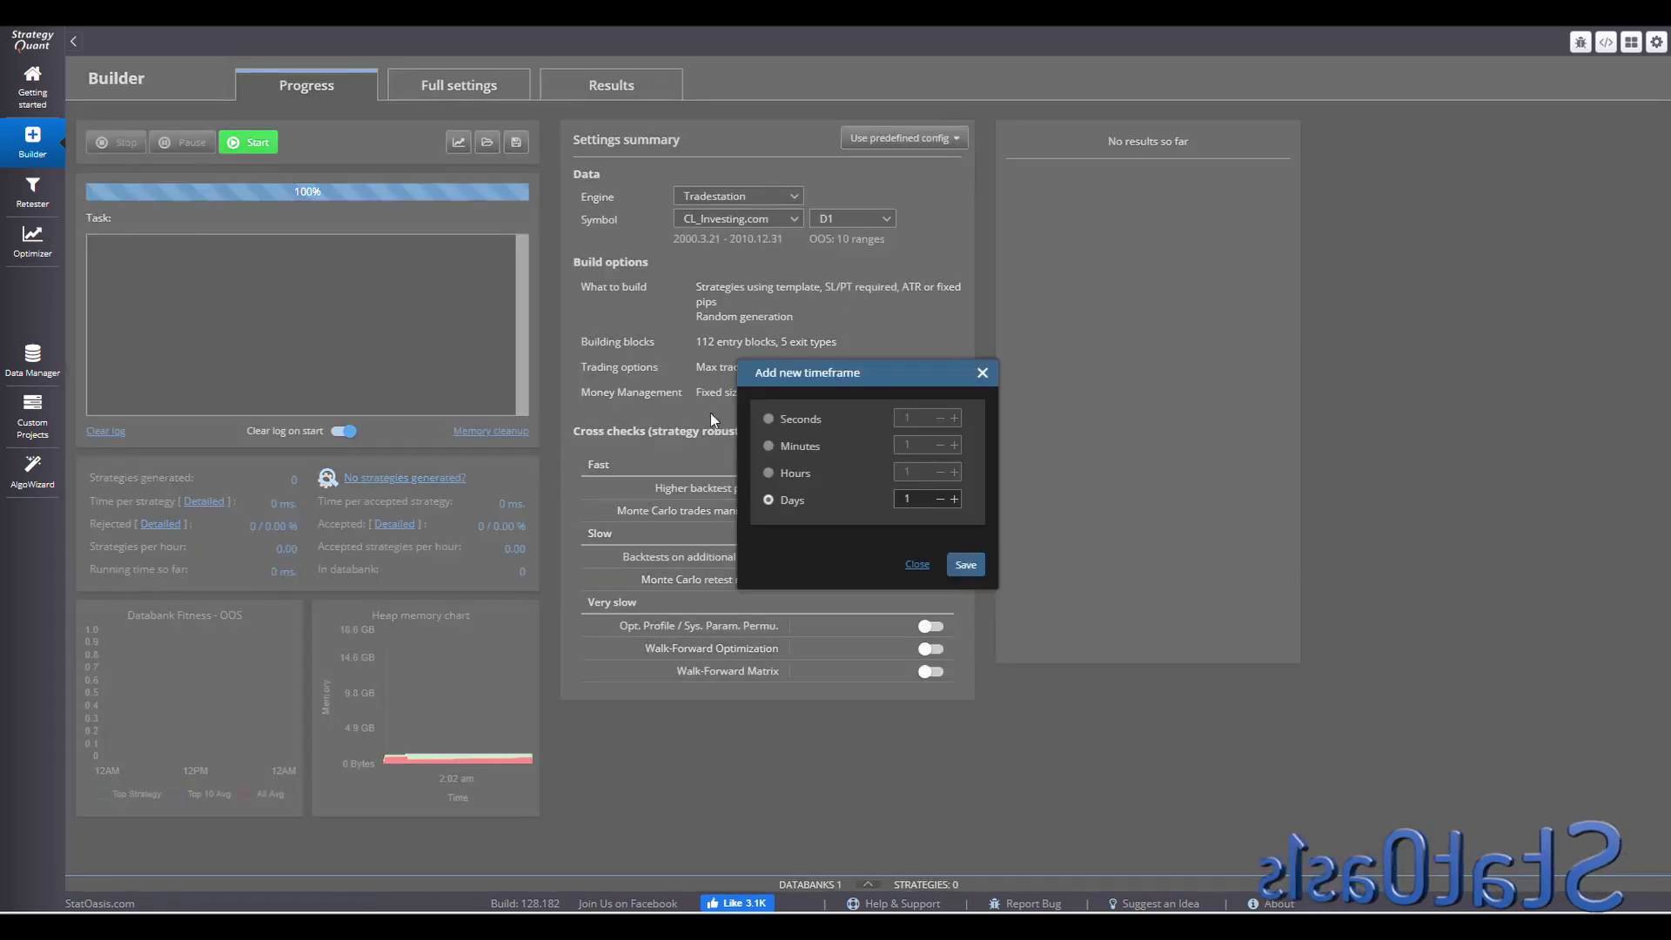
{"action": "left_click", "coordinate": [955, 500]}
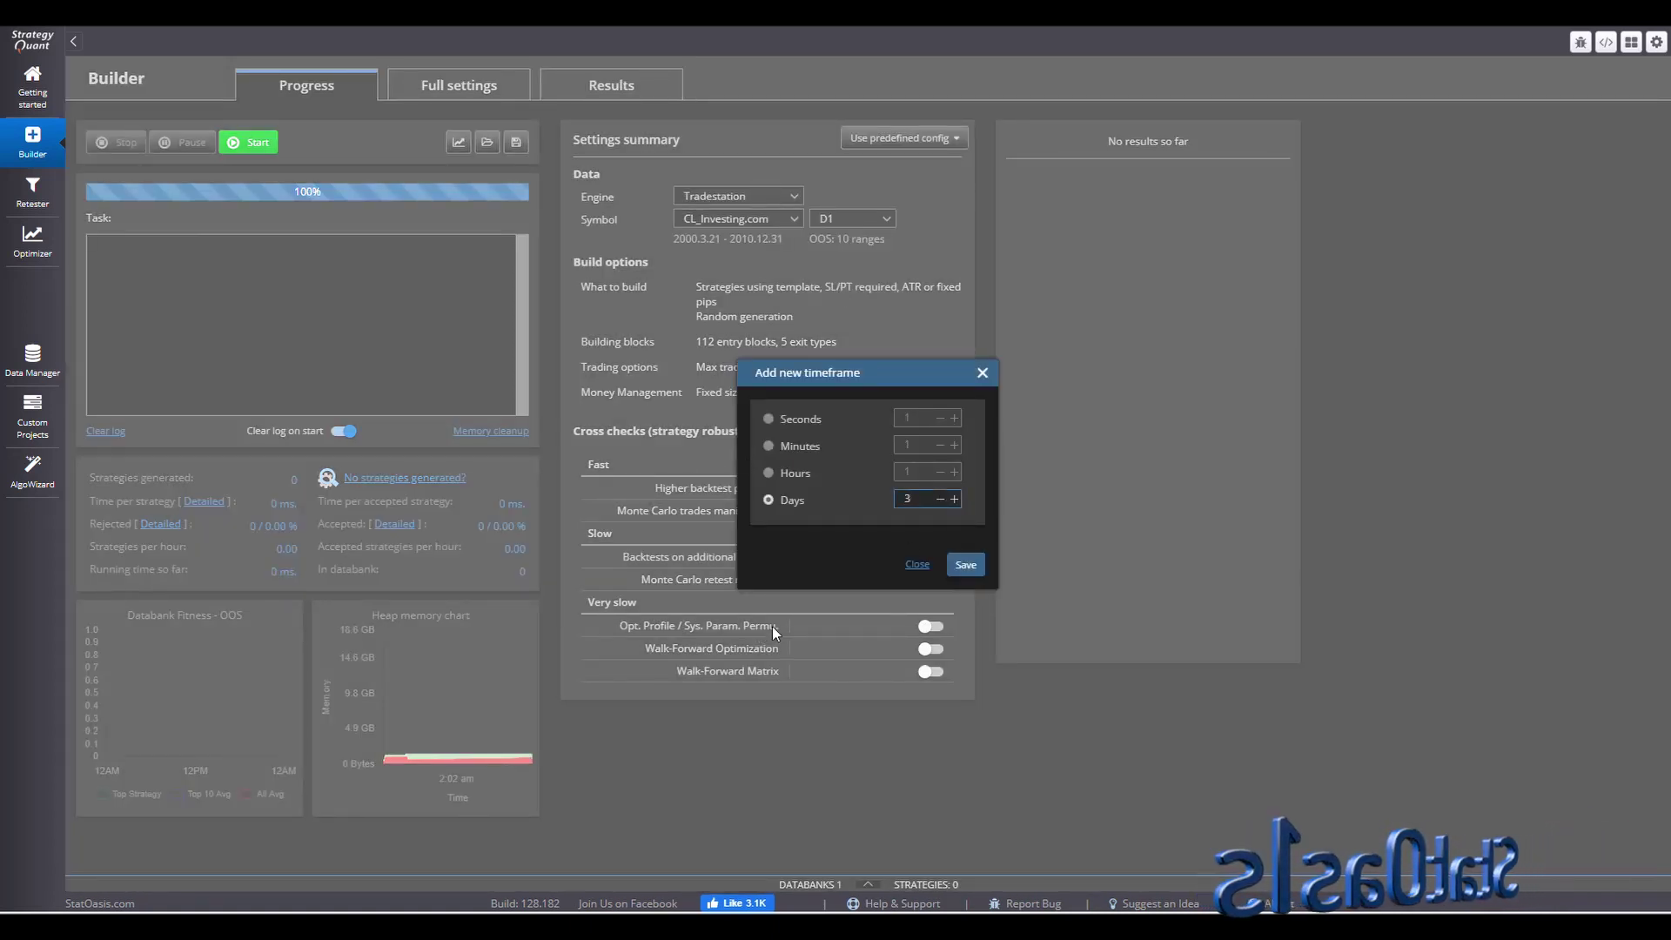
{"action": "left_click", "coordinate": [964, 568]}
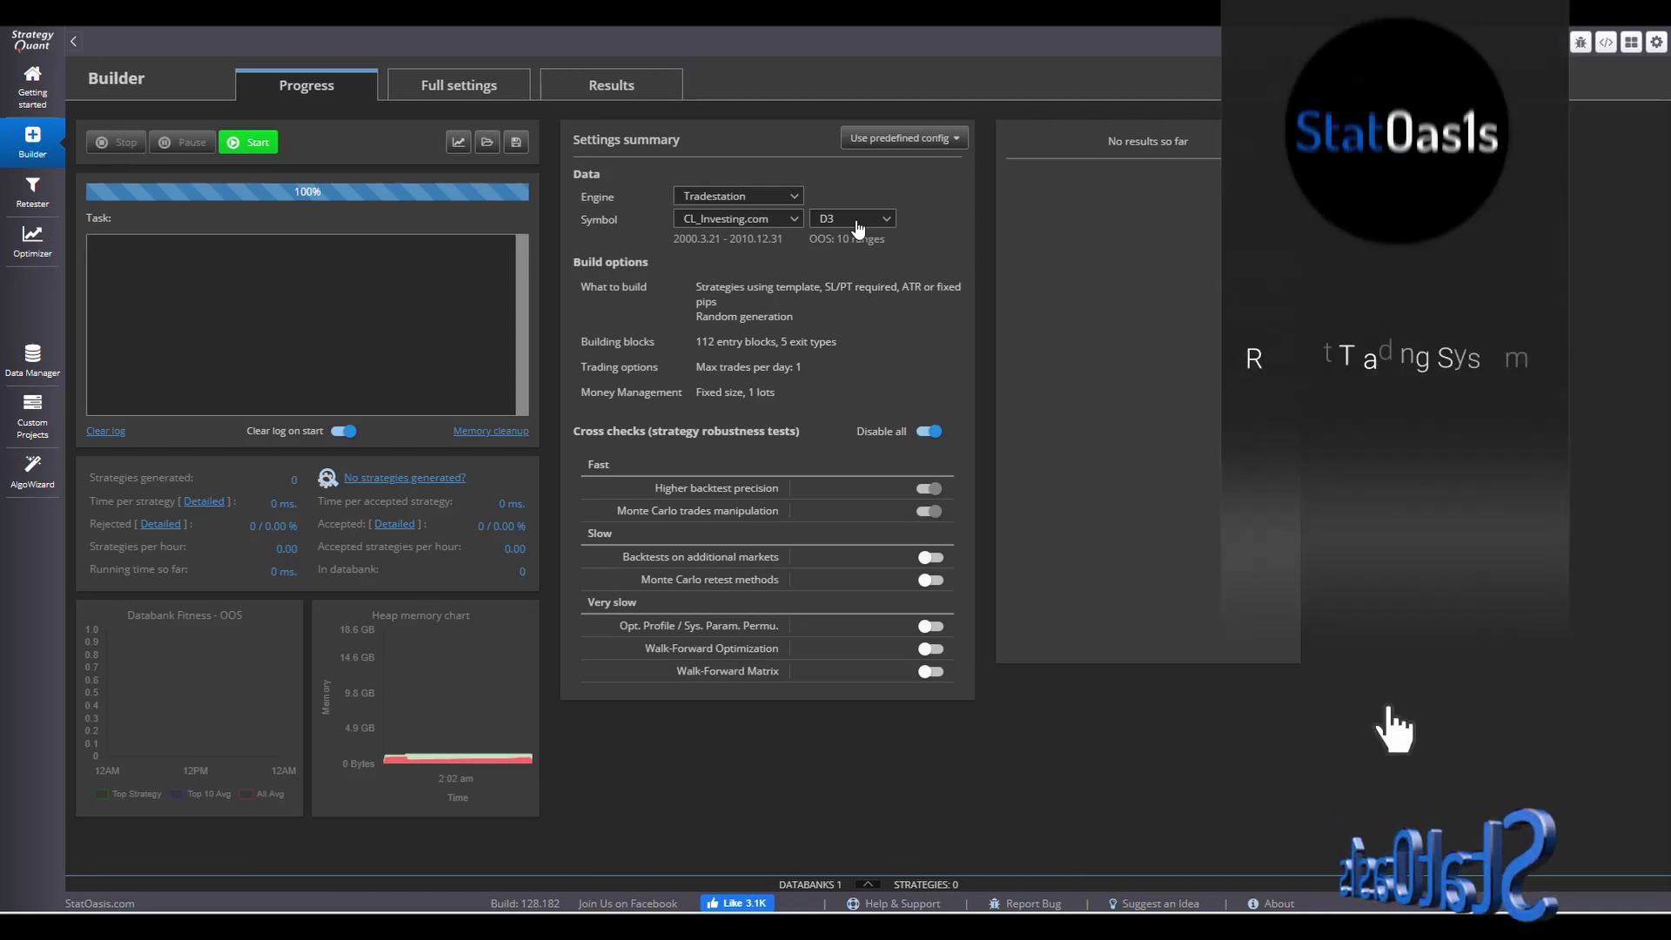
{"action": "left_click", "coordinate": [857, 228]}
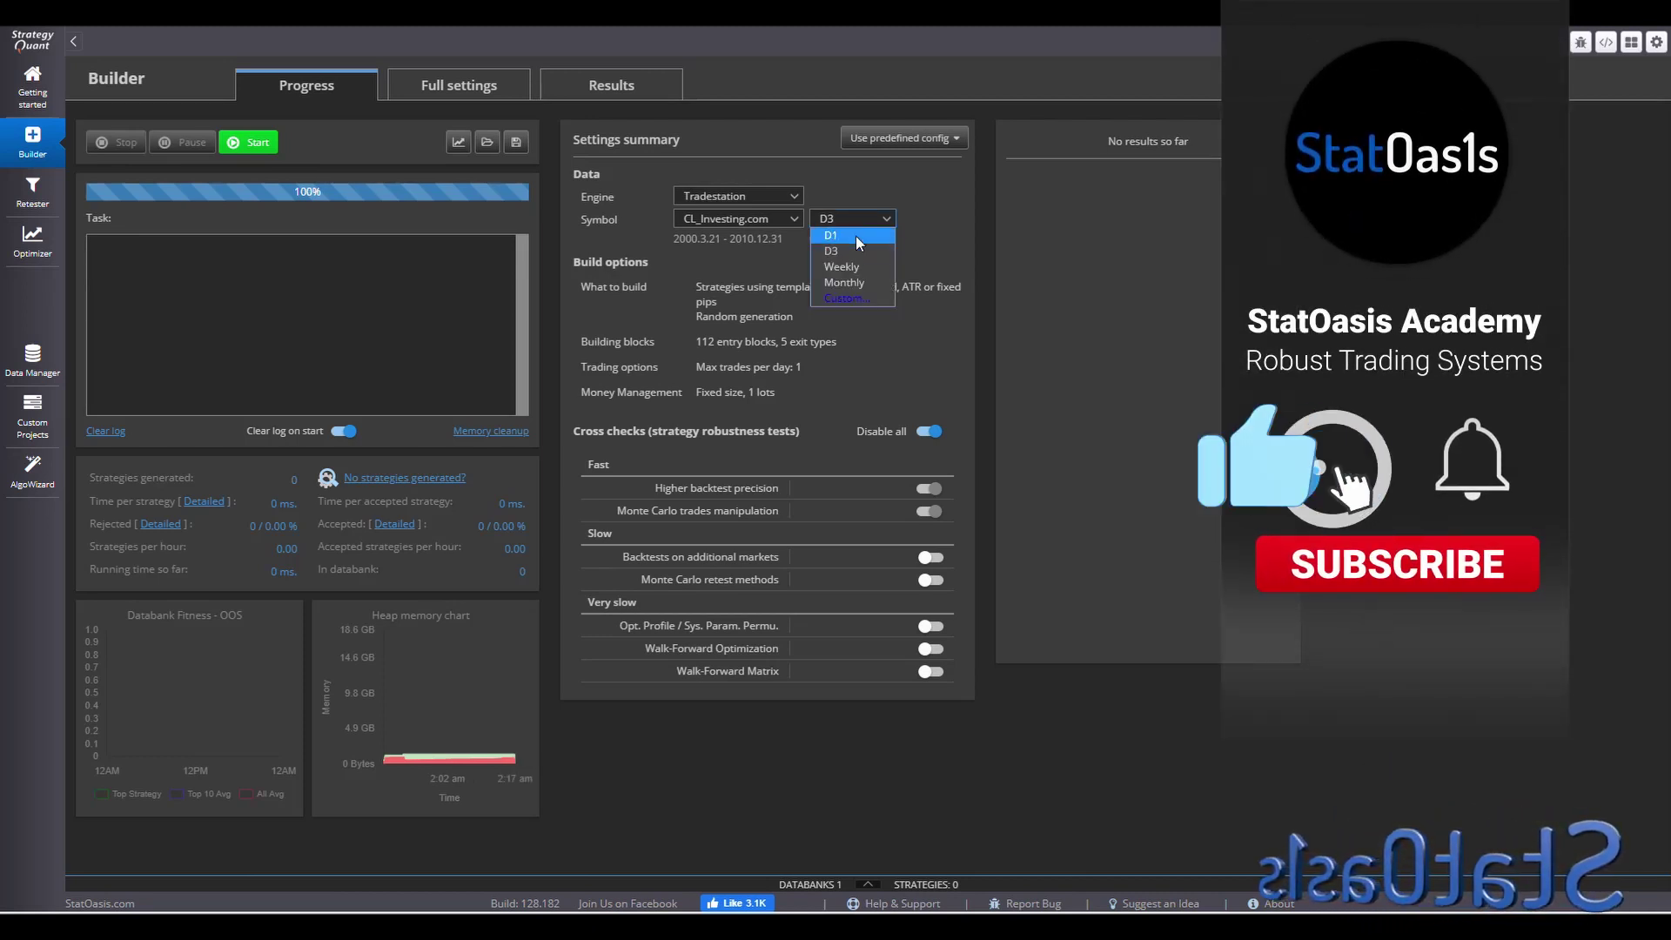
{"action": "left_click", "coordinate": [854, 236]}
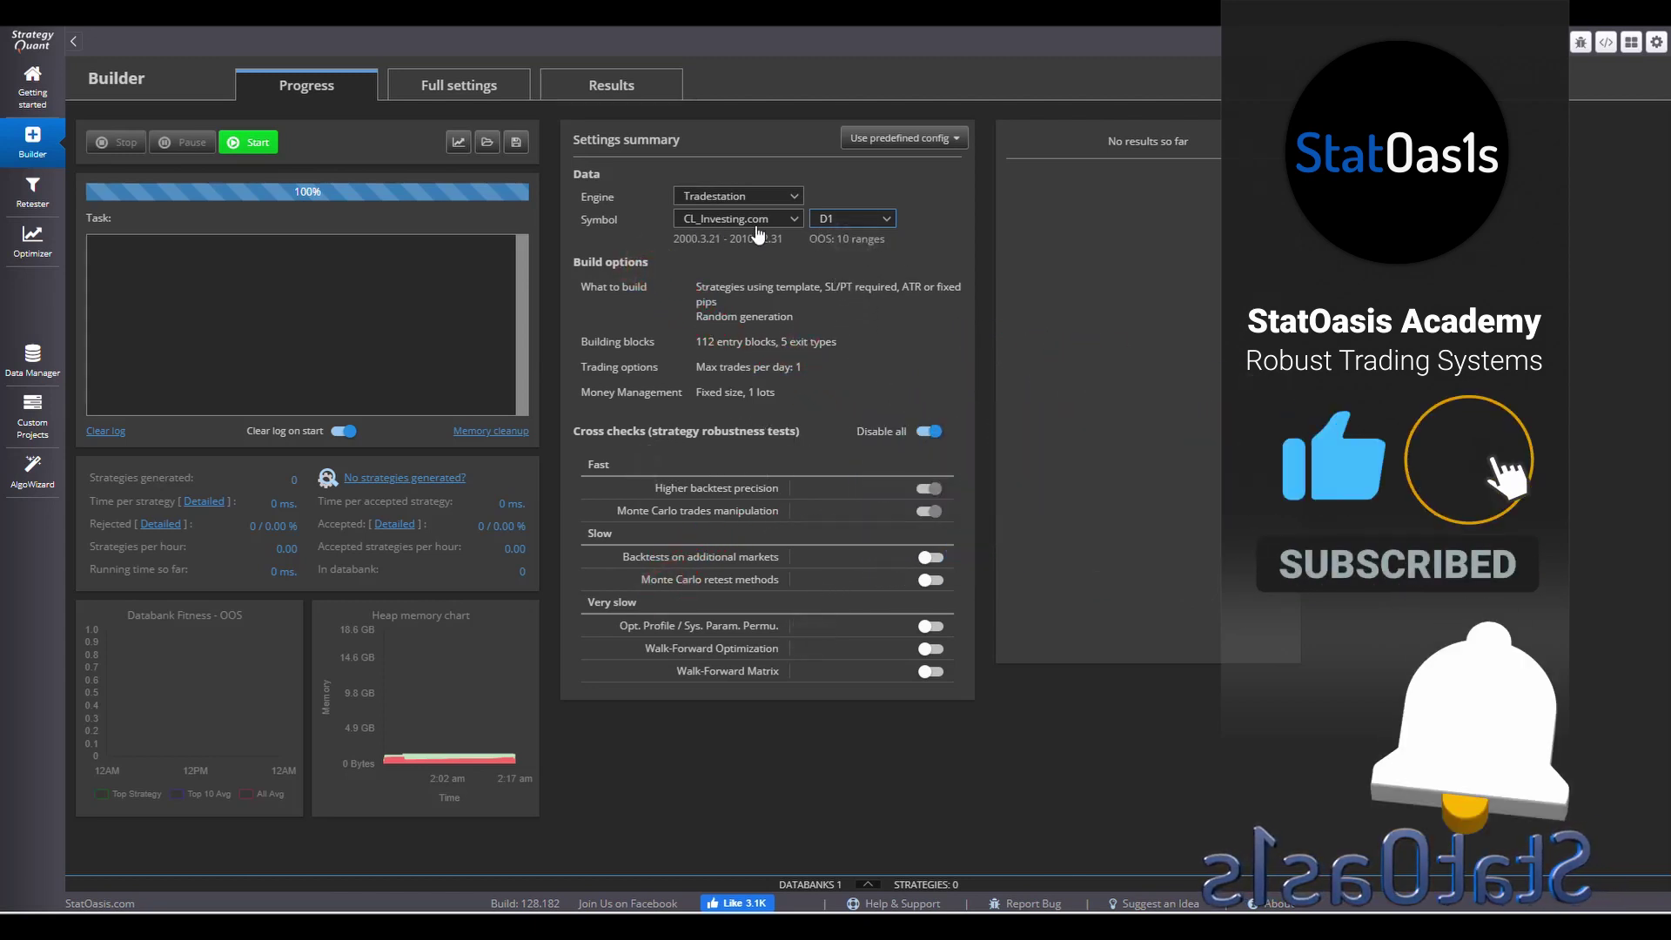